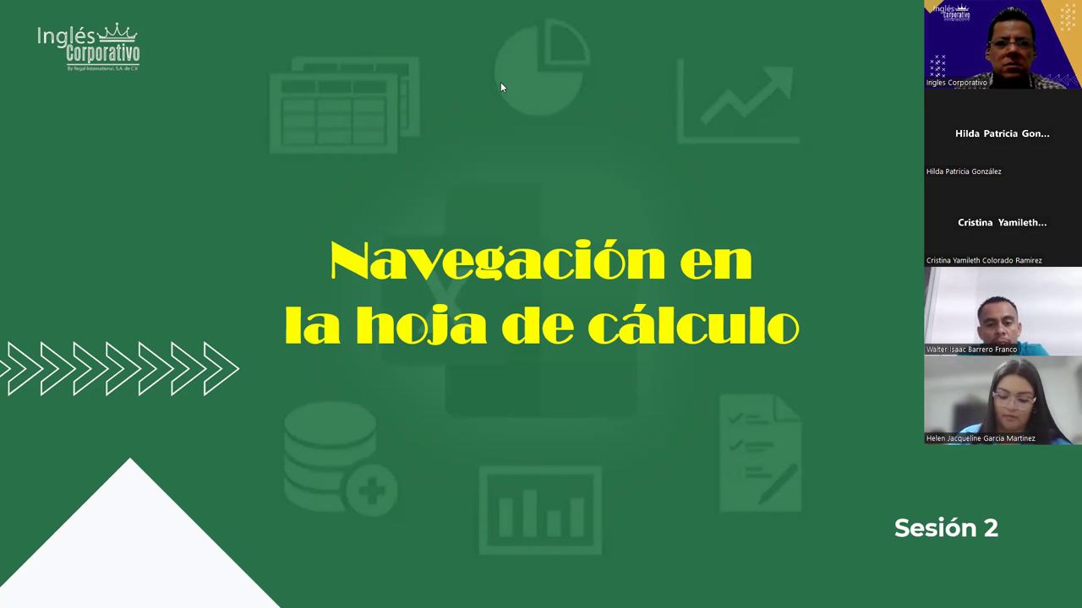
Bring up the PowerPoint slideshow and advance to the Sesión 1 'Objetivo' slide.
key("alt+Tab")
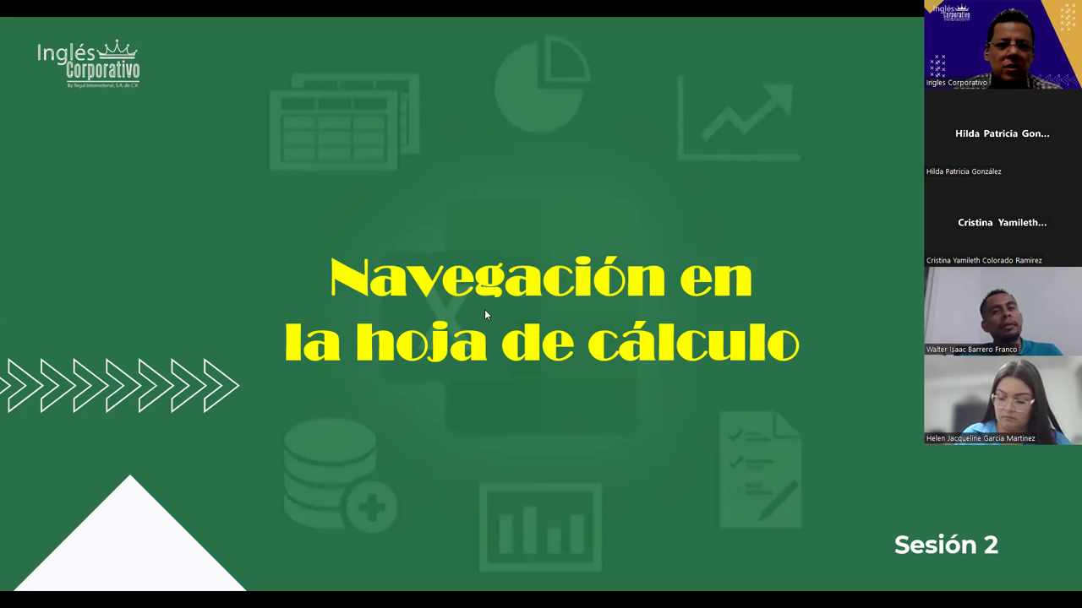
key("Right")
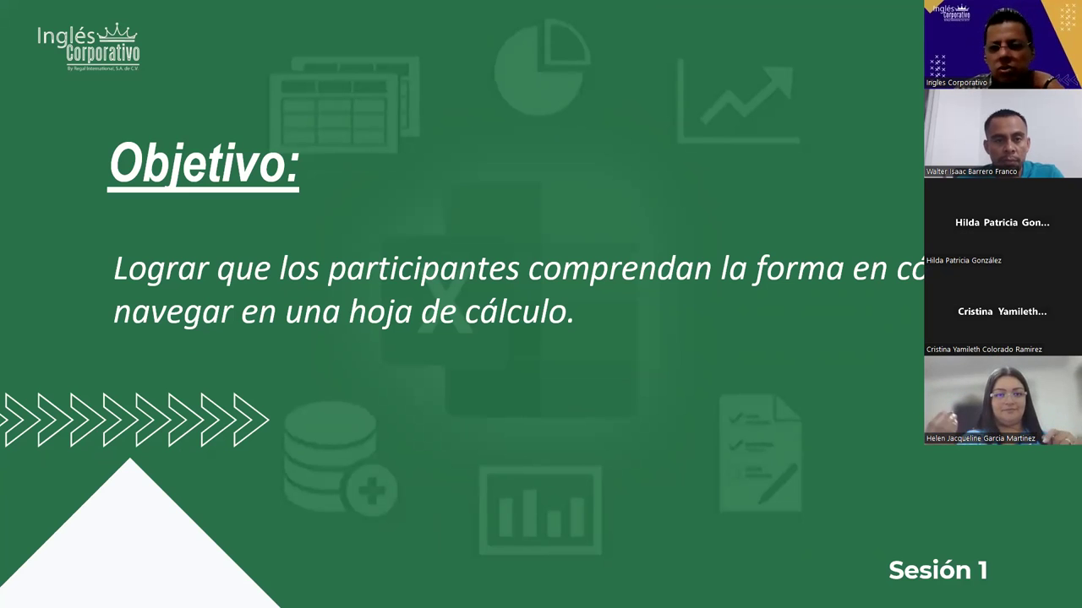
Switch from the slideshow to Excel's blank Libro1 workbook on Hoja1.
key("alt+Tab")
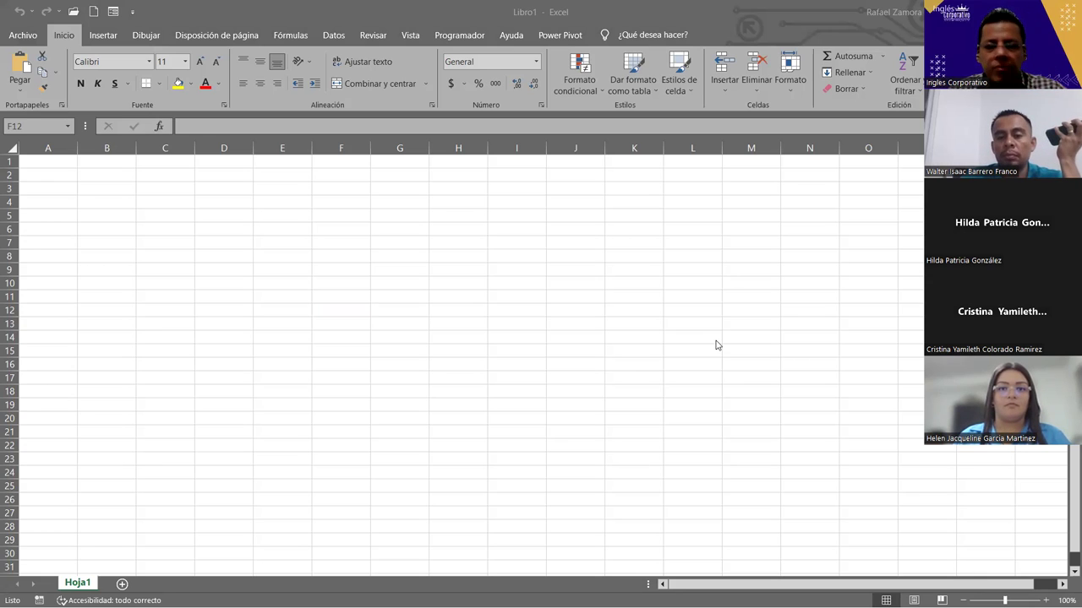
Select cells G5, E11 and E9, then zoom Hoja1 from 100% to 115%.
left_click(411, 218)
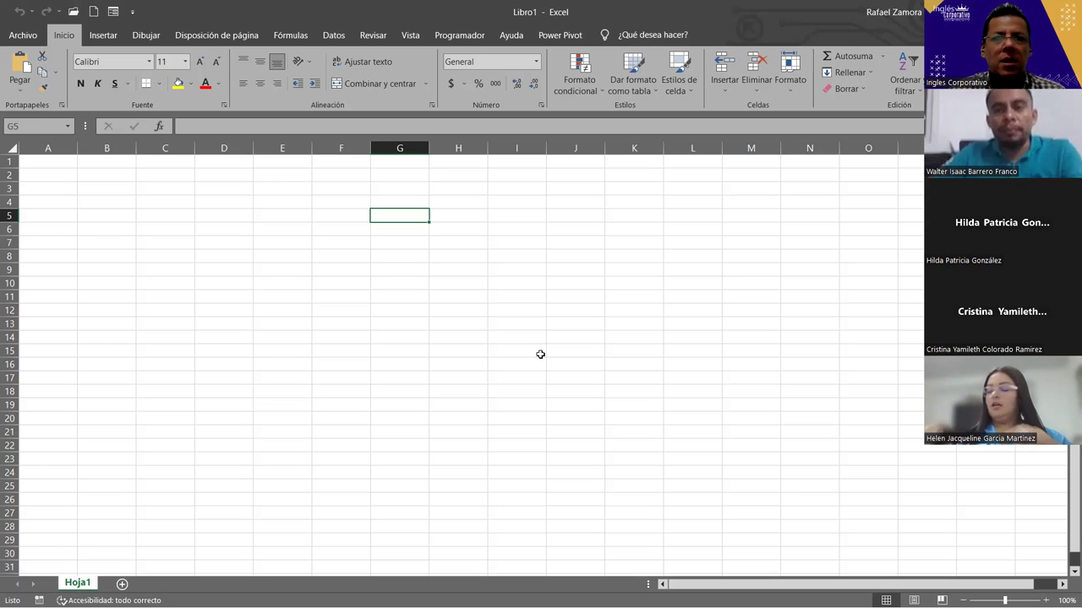
left_click(281, 295)
left_click(292, 268)
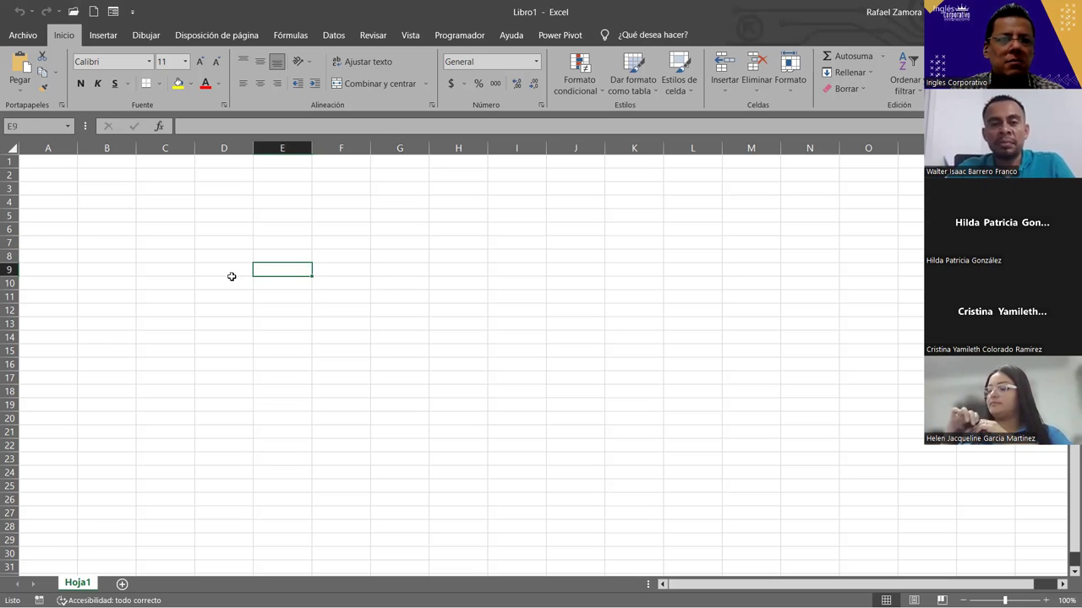
scroll(228, 281, "up", 1)
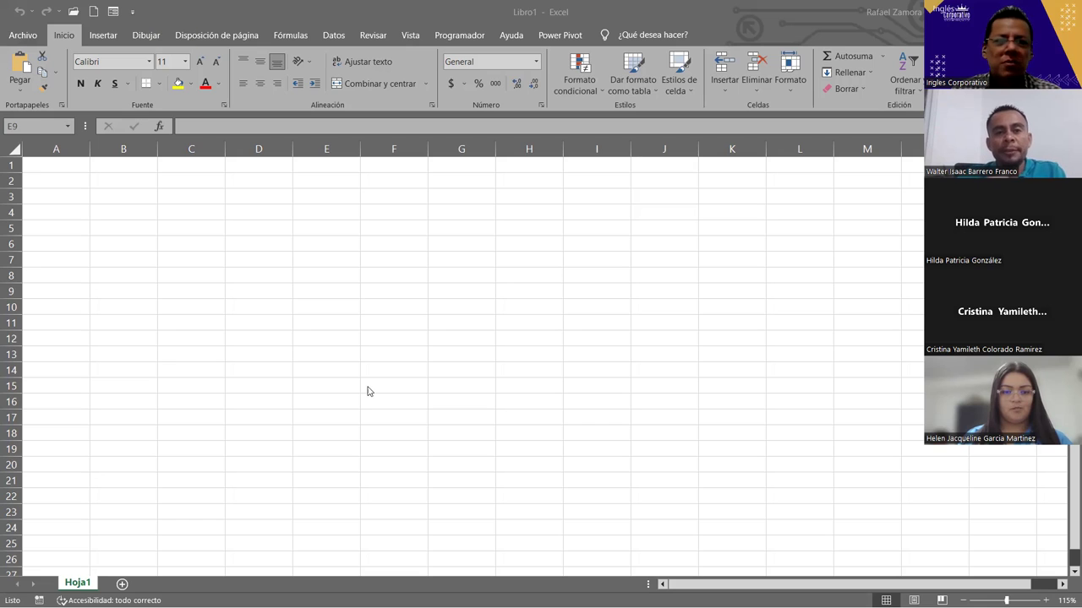
left_click(337, 230)
right_click(338, 230)
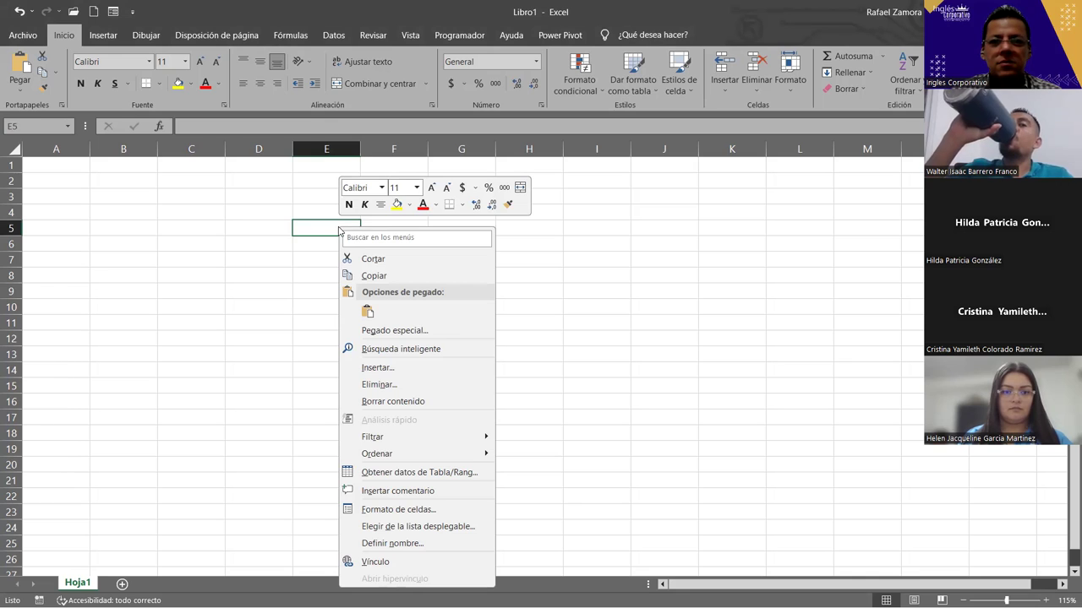
key("alt+Tab")
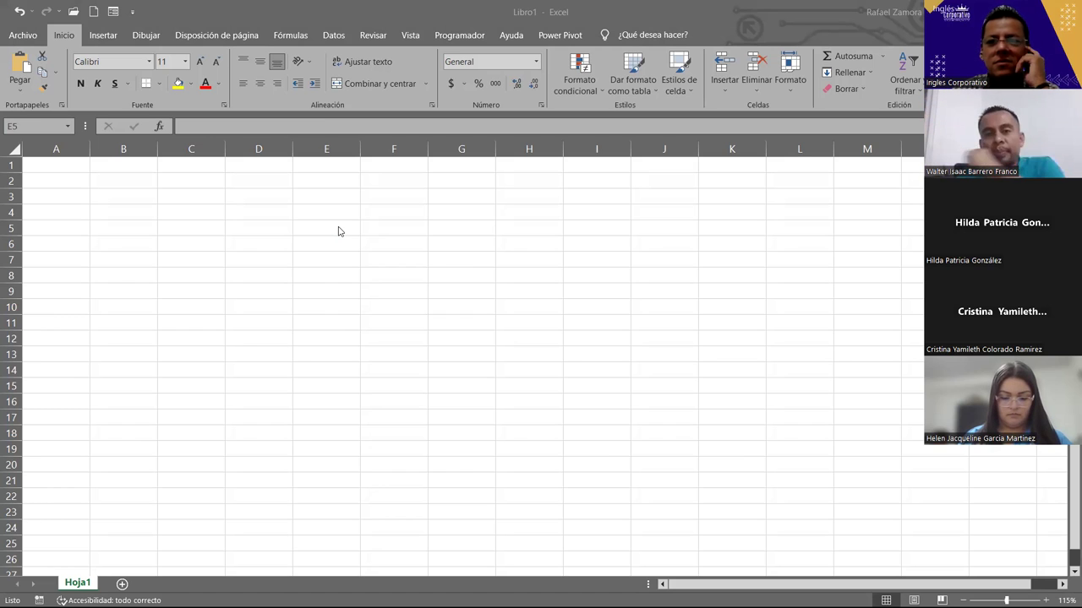
key("alt+Tab")
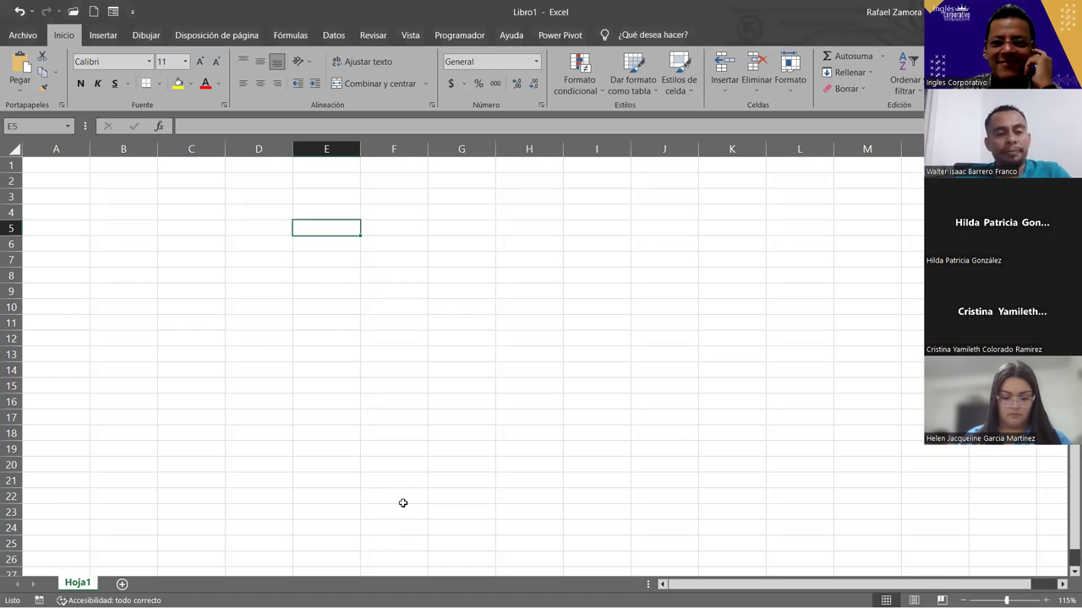
key("alt+Tab")
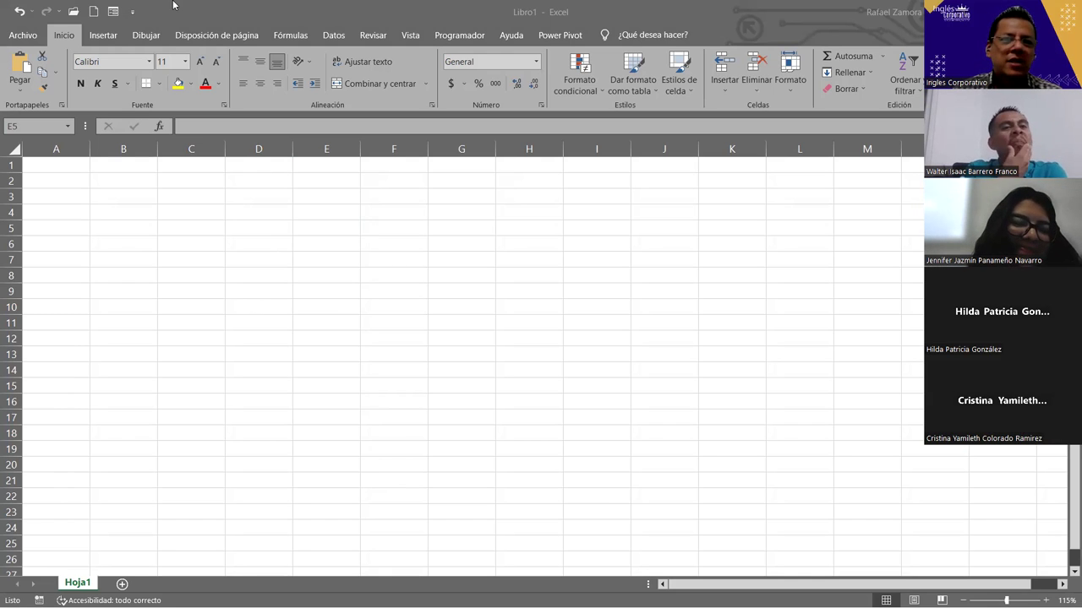
key("alt+Tab")
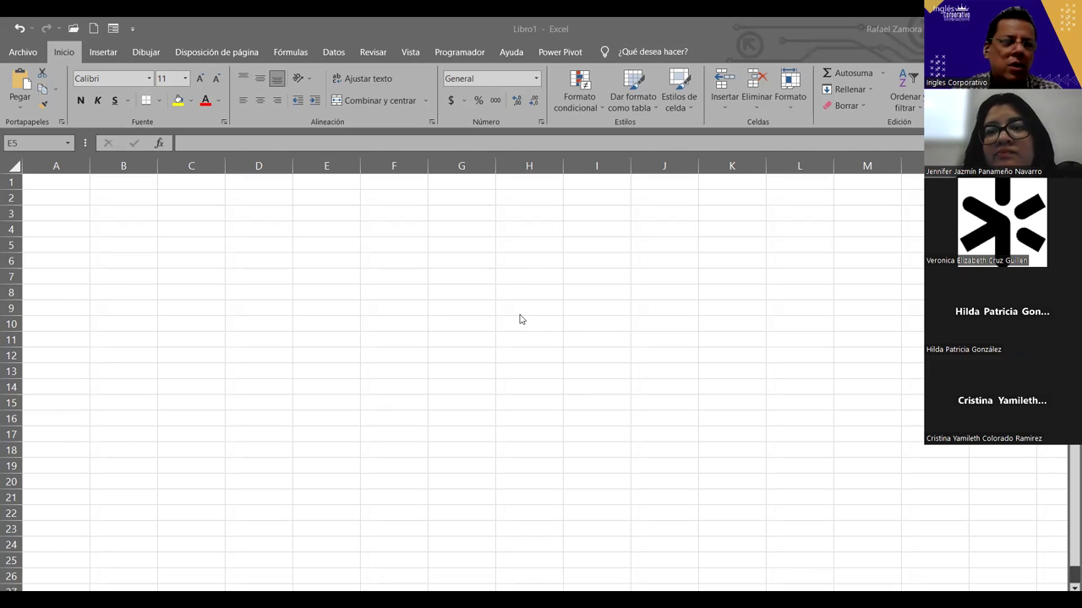
left_click(388, 324)
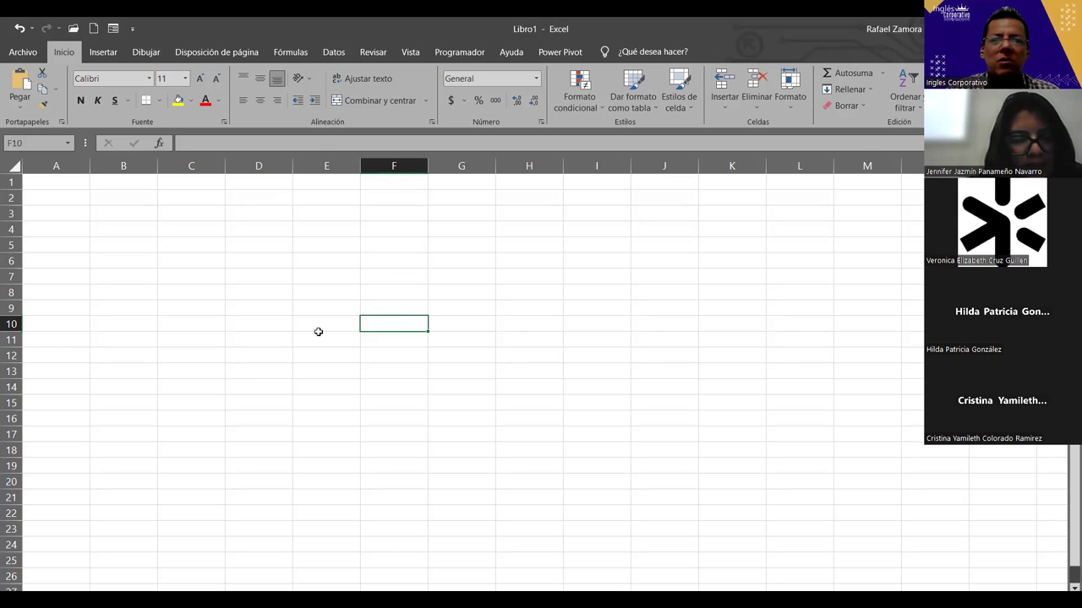
left_click(283, 273)
left_click(282, 244)
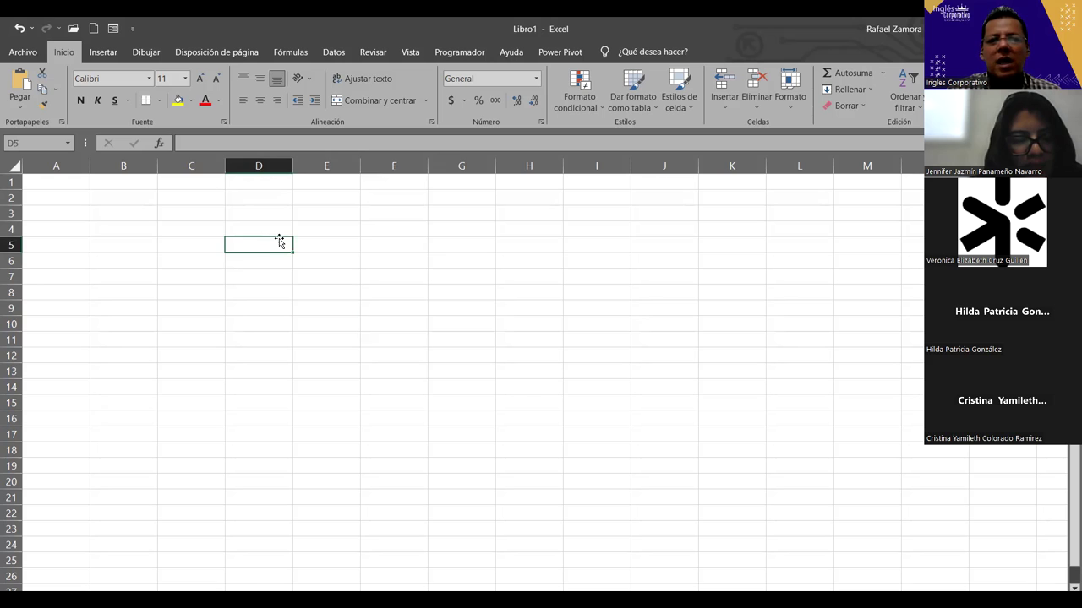
left_click(188, 208)
left_click(273, 272)
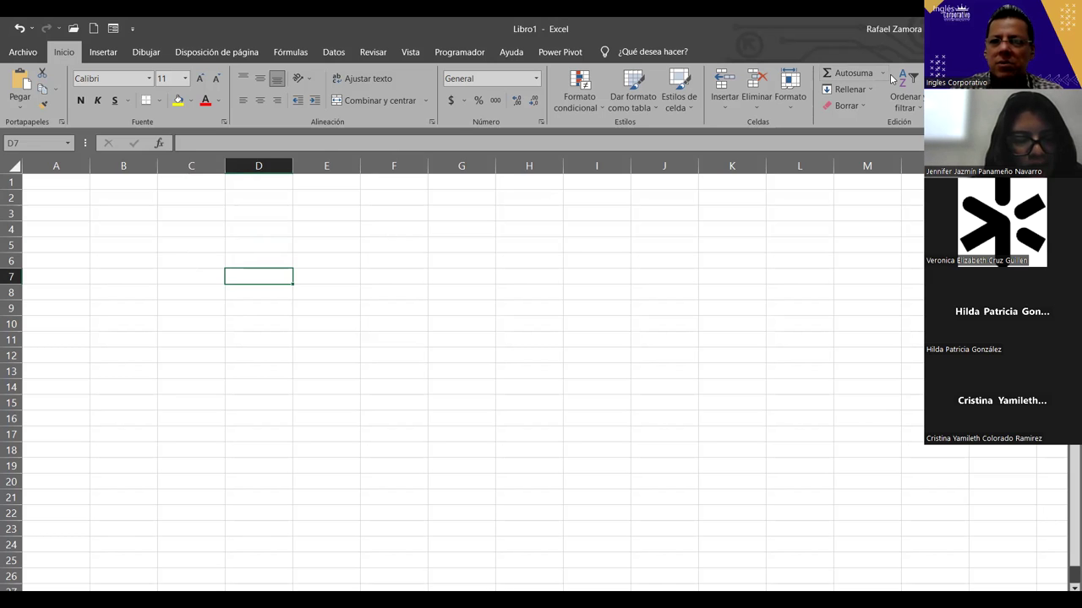
left_click(549, 311)
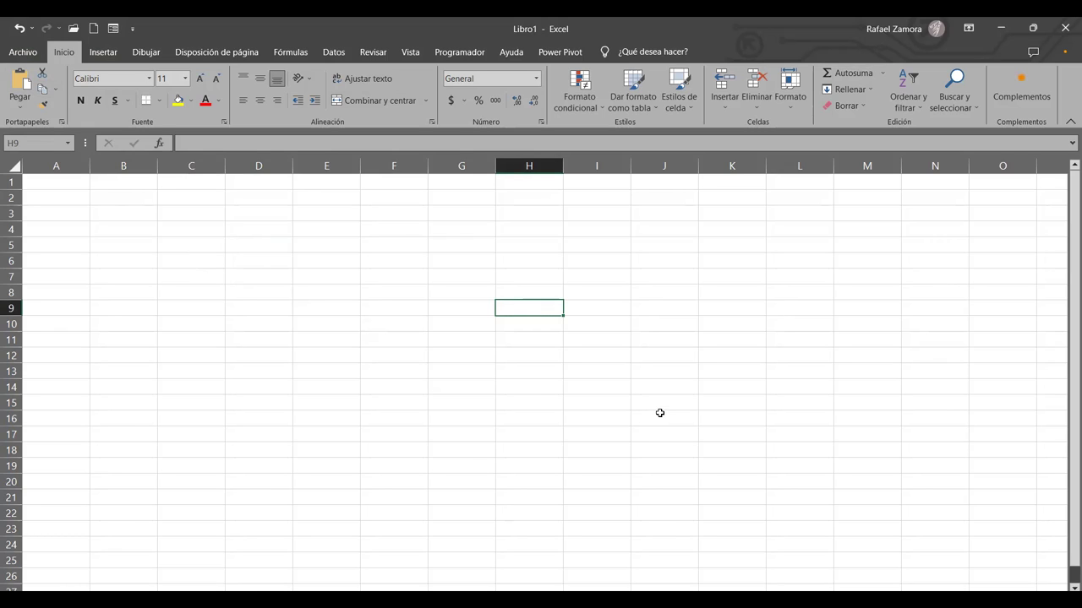
scroll(529, 449, "up", 1, "ctrl")
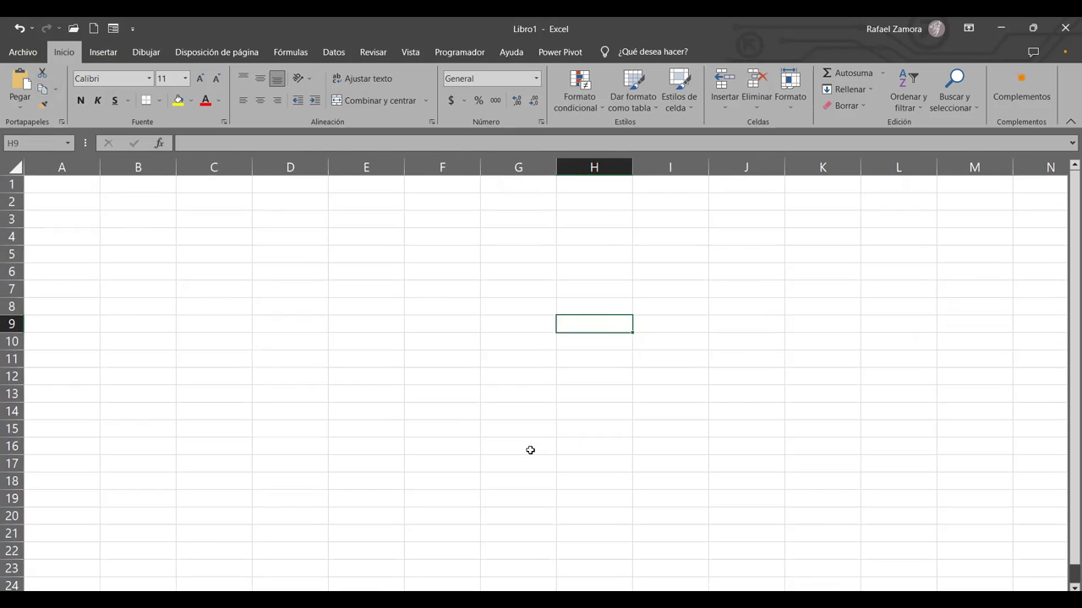
left_click(490, 436)
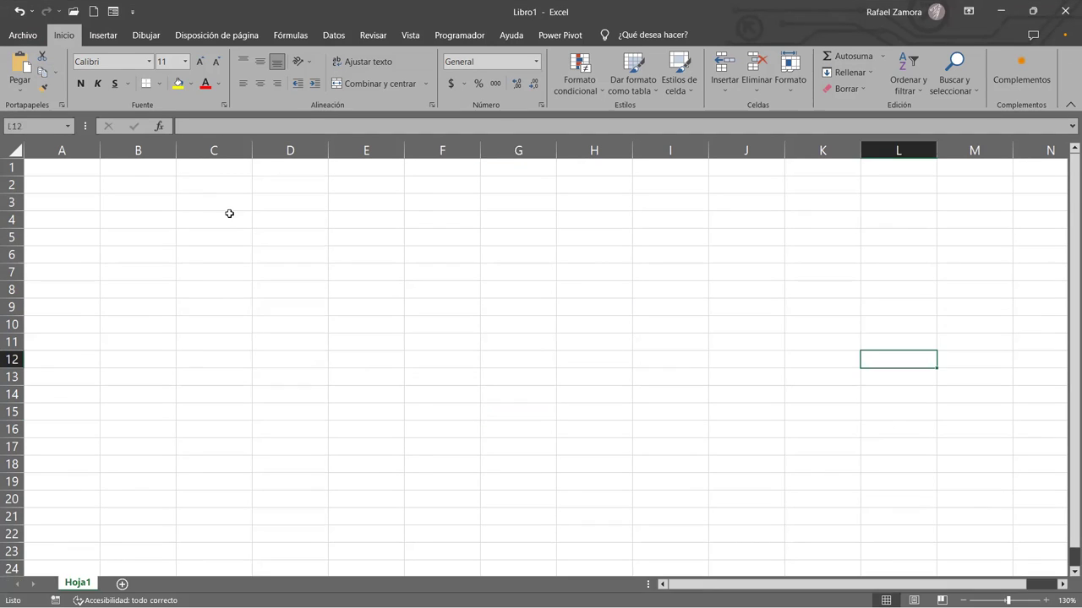
left_click(68, 169)
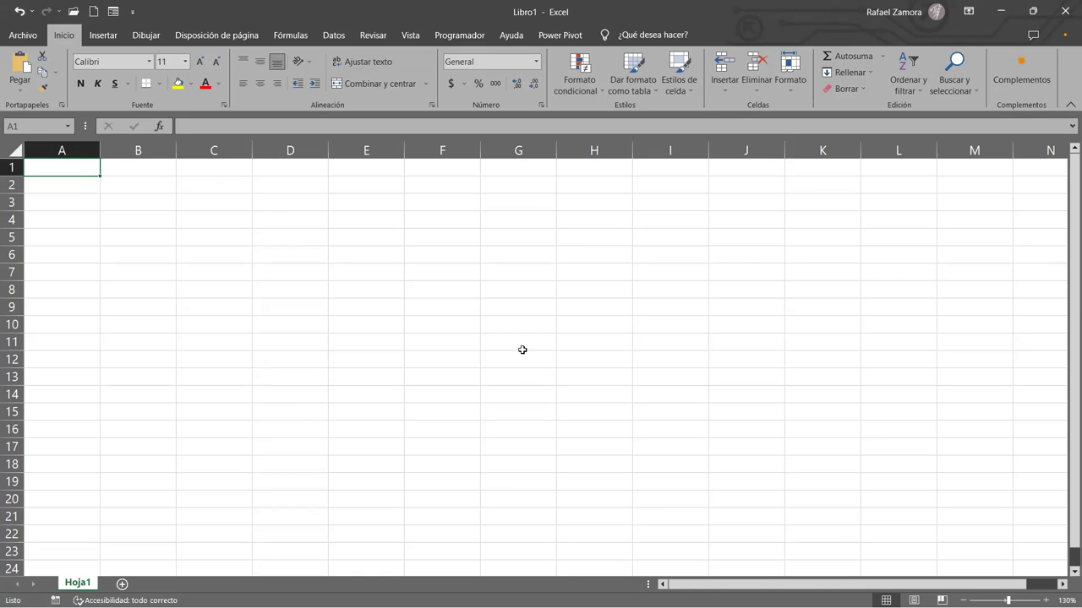
Enter 1 in A1 and fill it down to A20 as a 1–20 series with Serie de relleno.
type("1")
key("Return")
left_click(71, 171)
left_click_drag(100, 175, 97, 308)
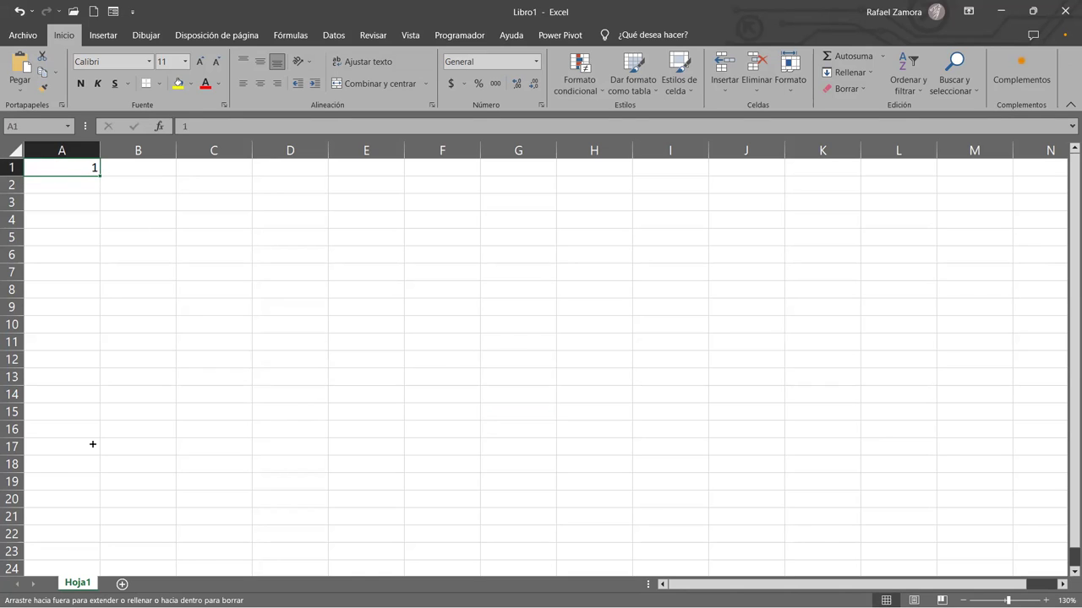
left_click_drag(91, 510, 91, 502)
left_click(111, 517)
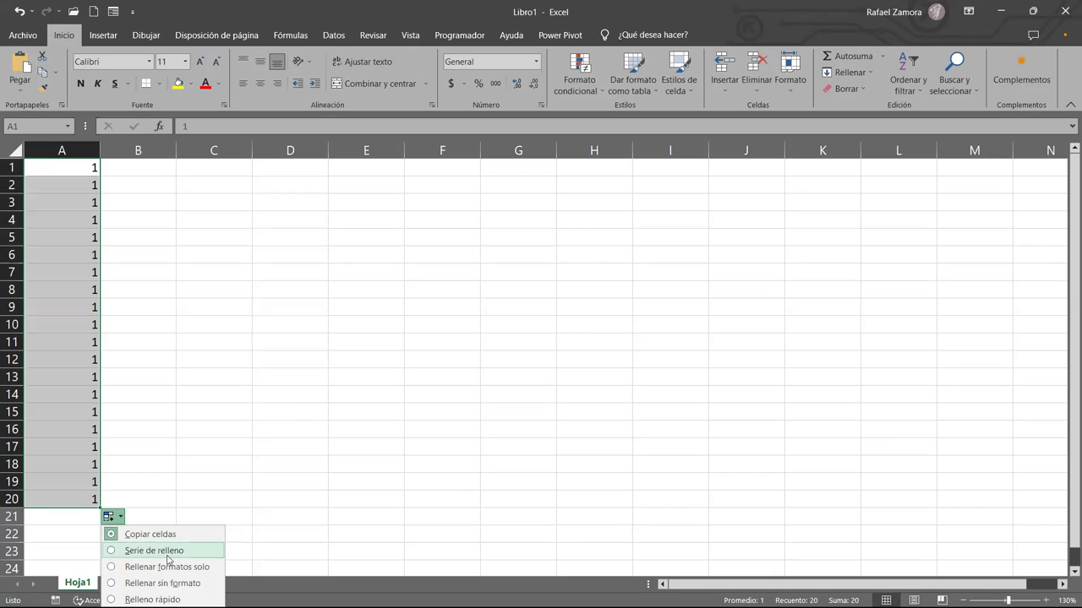
left_click(168, 556)
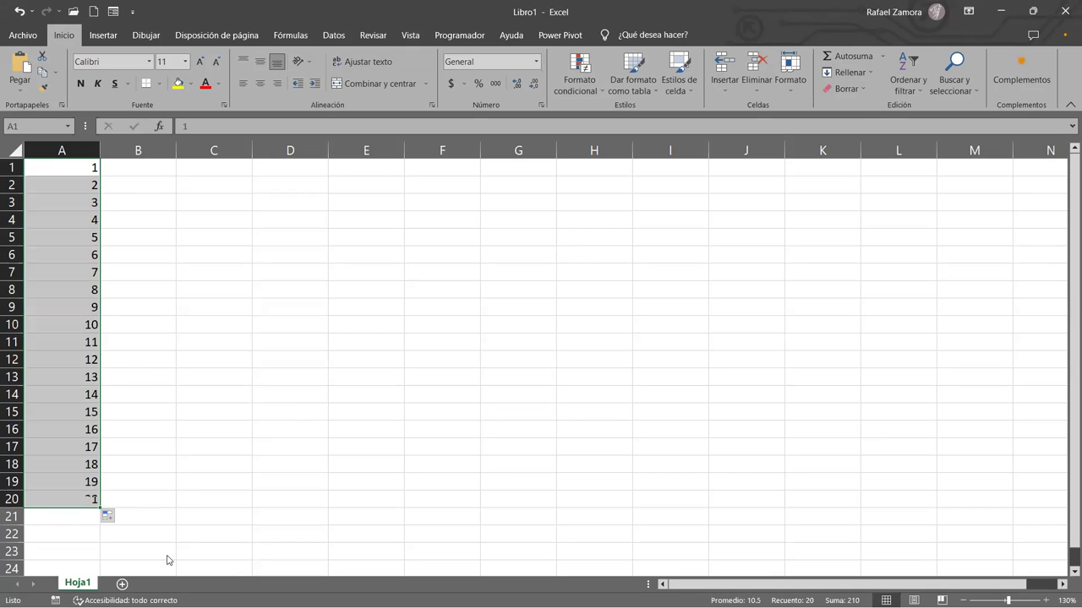
left_click(129, 171)
Enter 5 in B1 and 10 in B2, autofill the series, then undo it.
type("5")
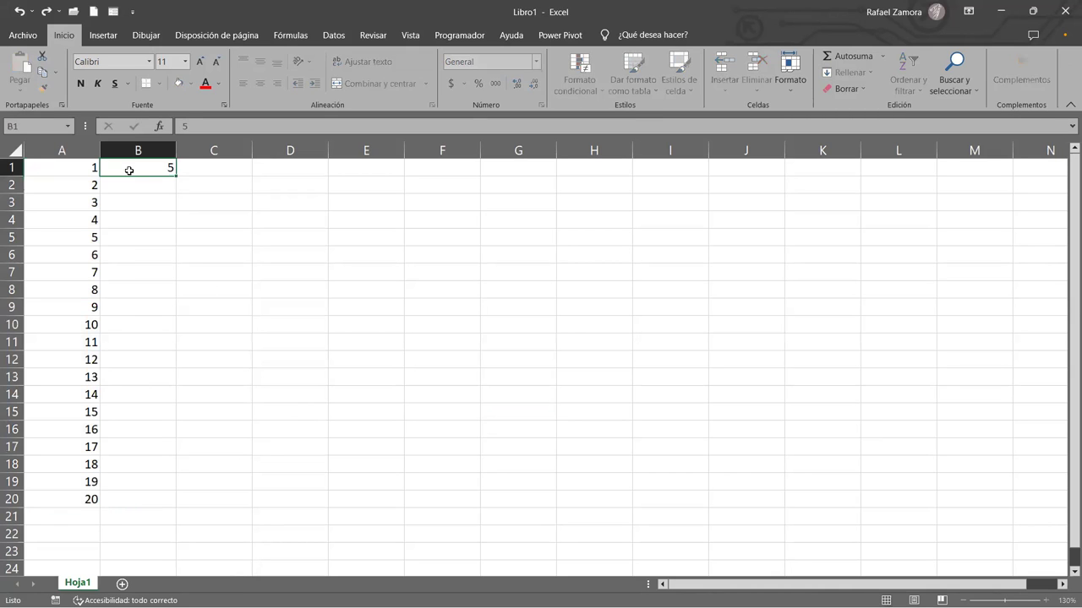
key("Return")
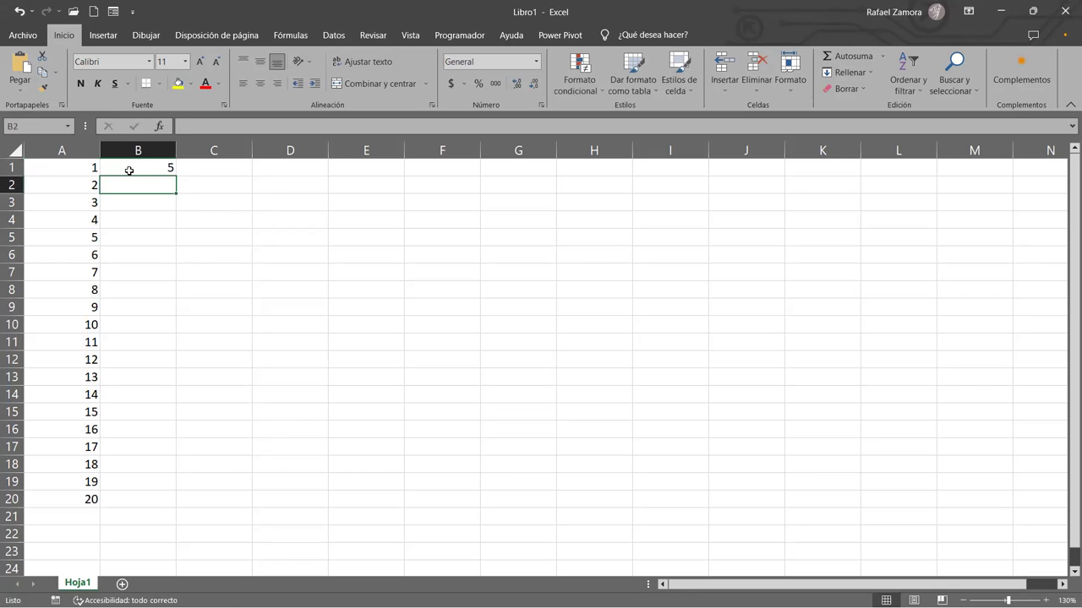
type("10")
key("Return")
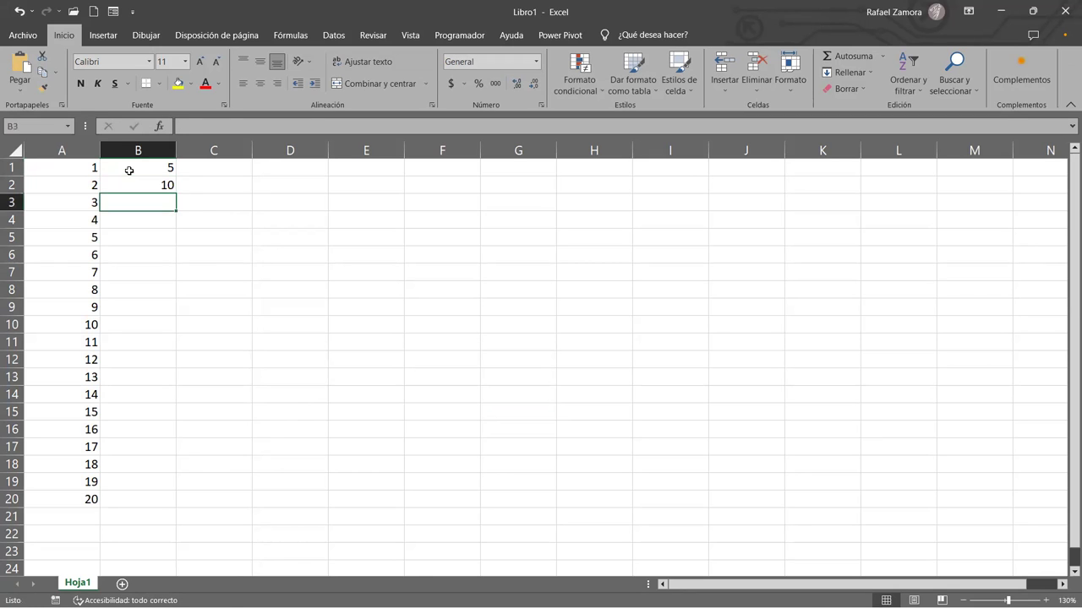
left_click_drag(129, 171, 131, 180)
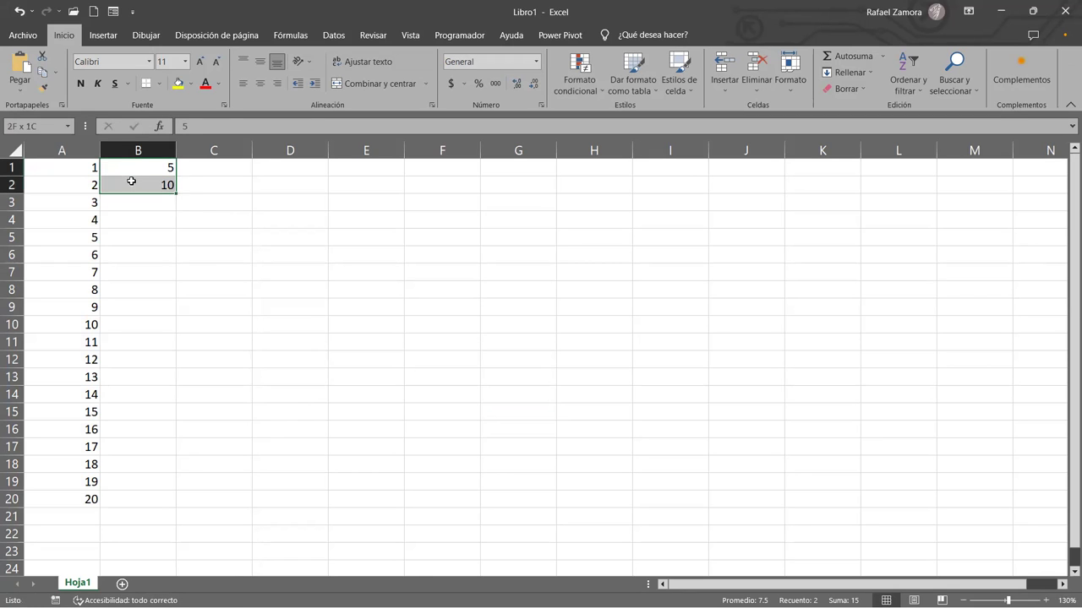
double_click(175, 193)
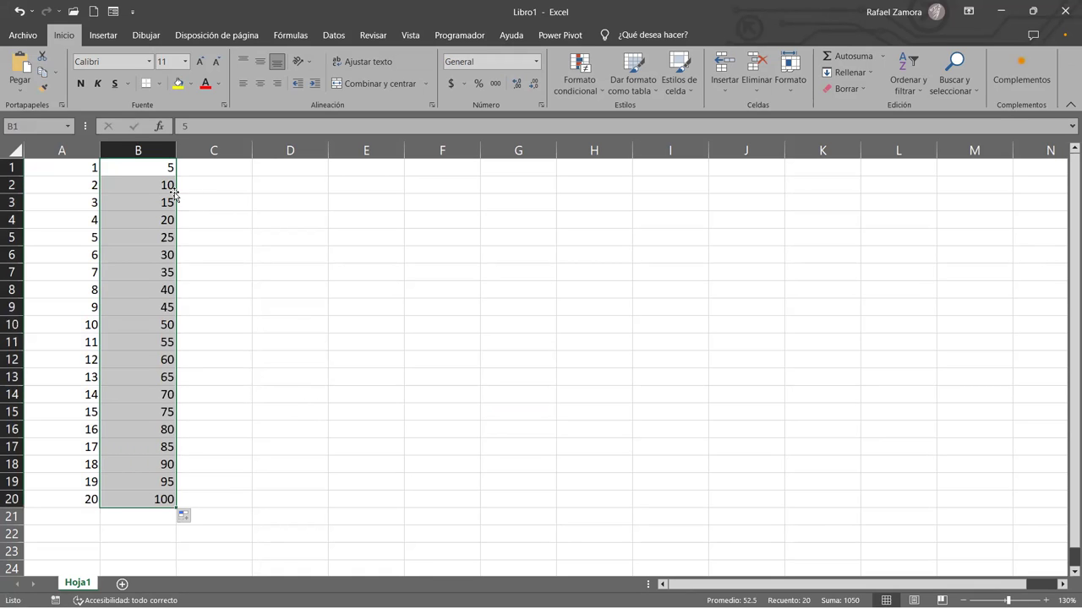
key("ctrl+z")
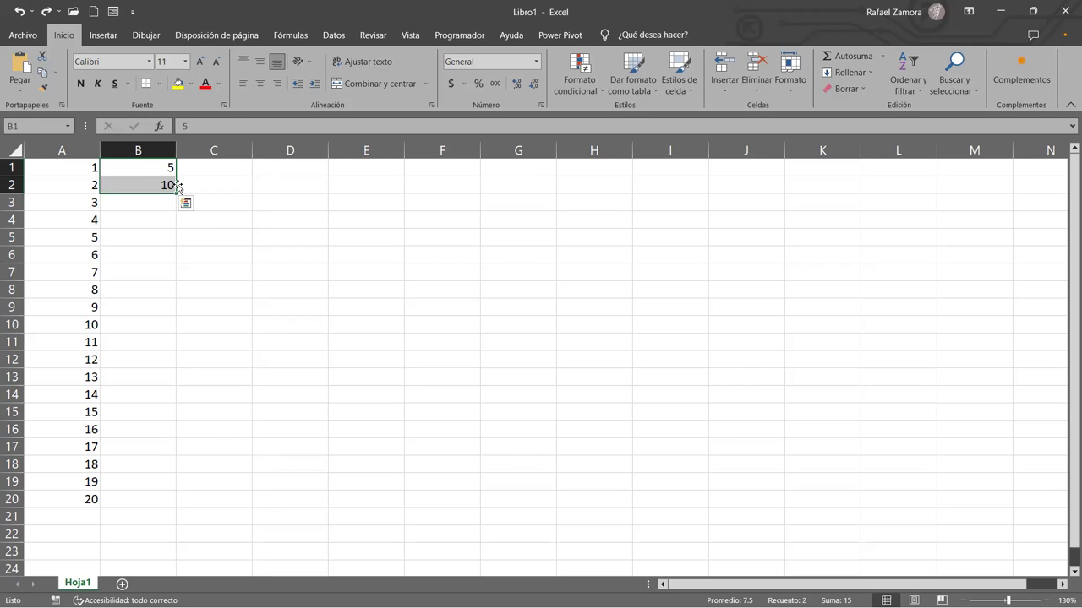
Reselect the 5 and 10 in B1:B2 and autofill the step-of-5 series to B20.
left_click_drag(162, 168, 159, 188)
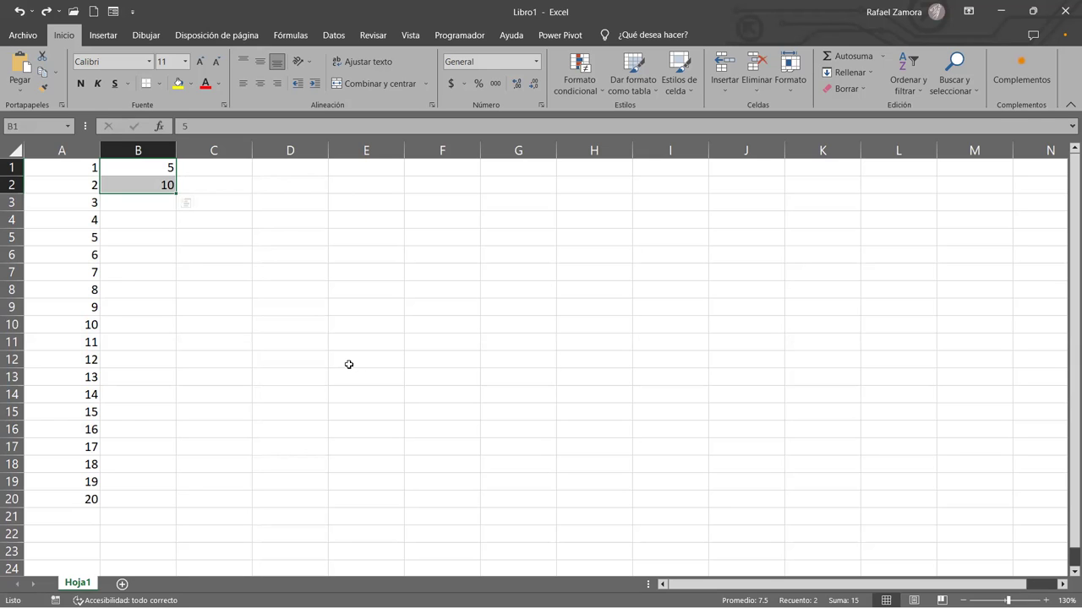
left_click_drag(284, 265, 285, 255)
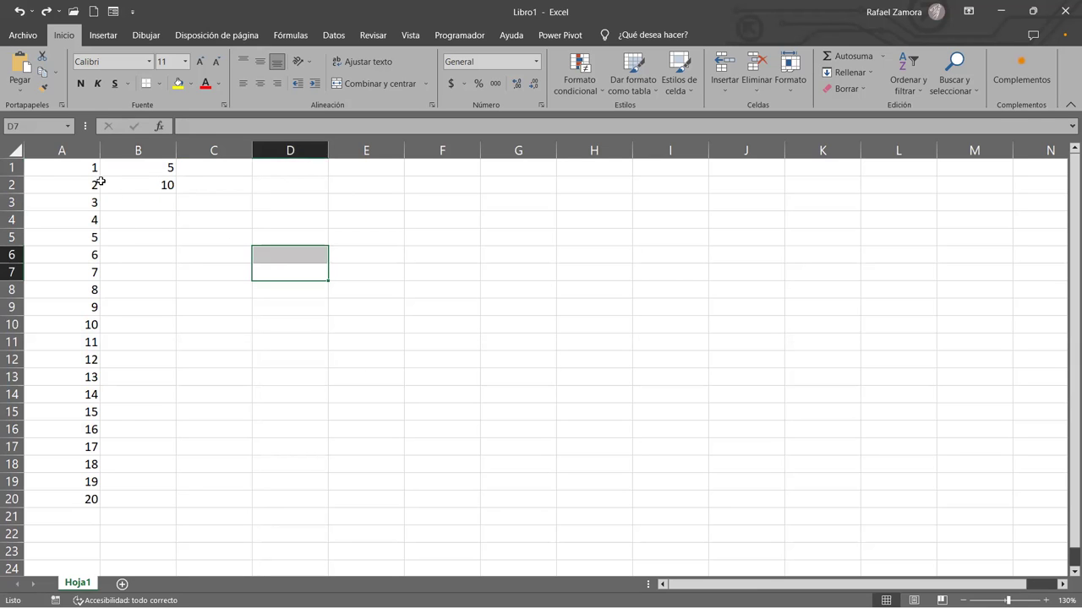
left_click_drag(80, 167, 72, 495)
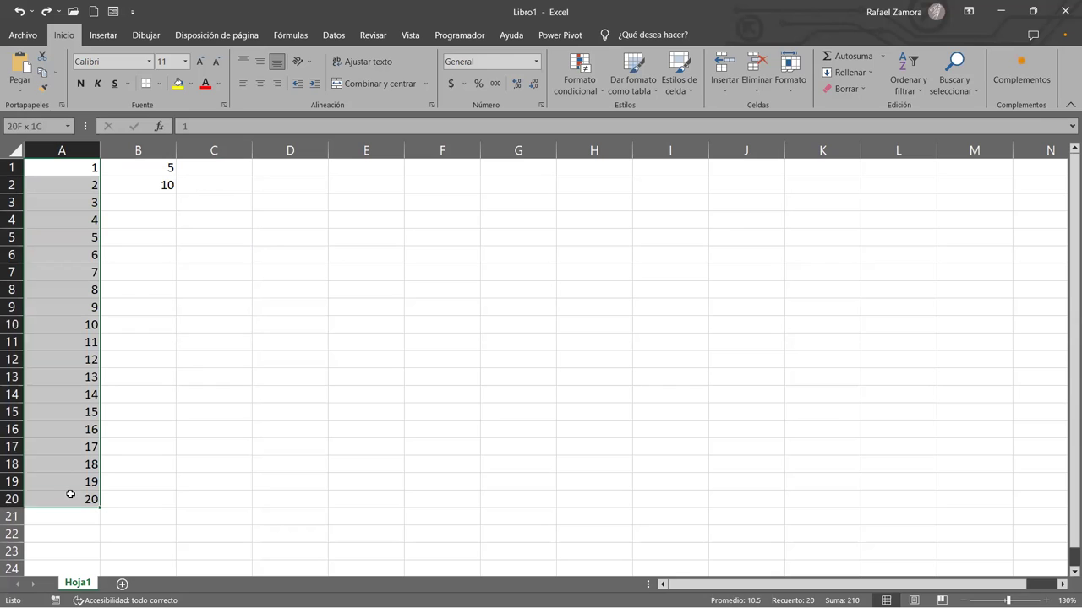
left_click_drag(167, 167, 165, 185)
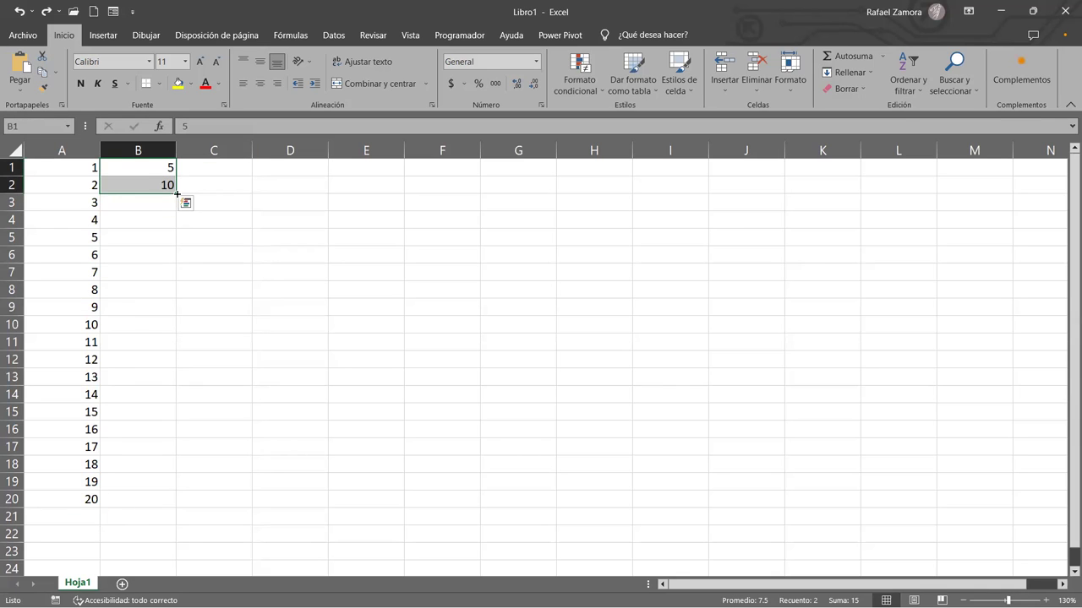
double_click(177, 194)
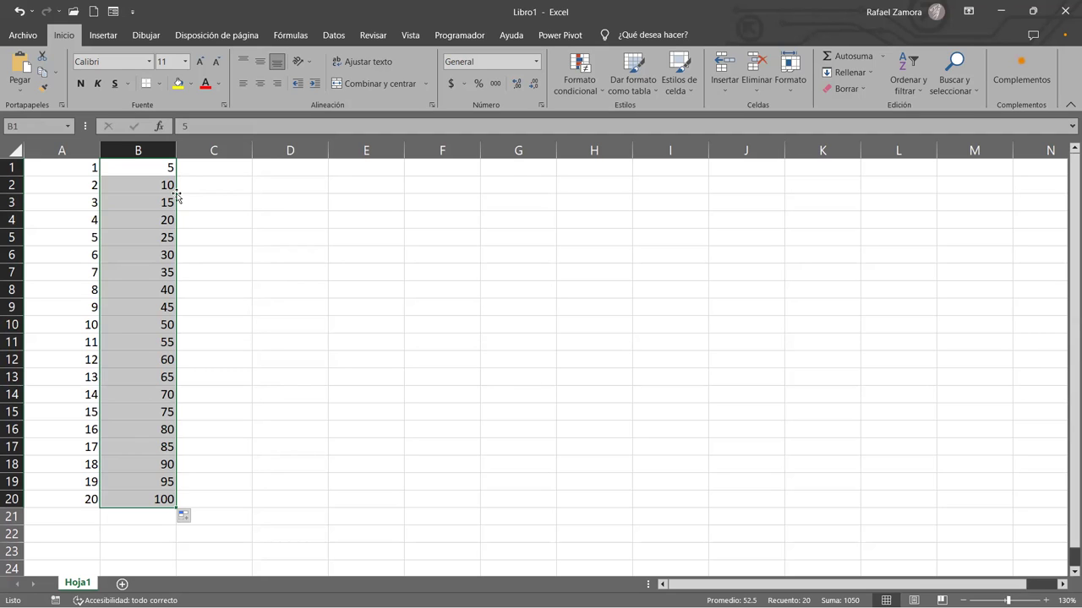
left_click(214, 164)
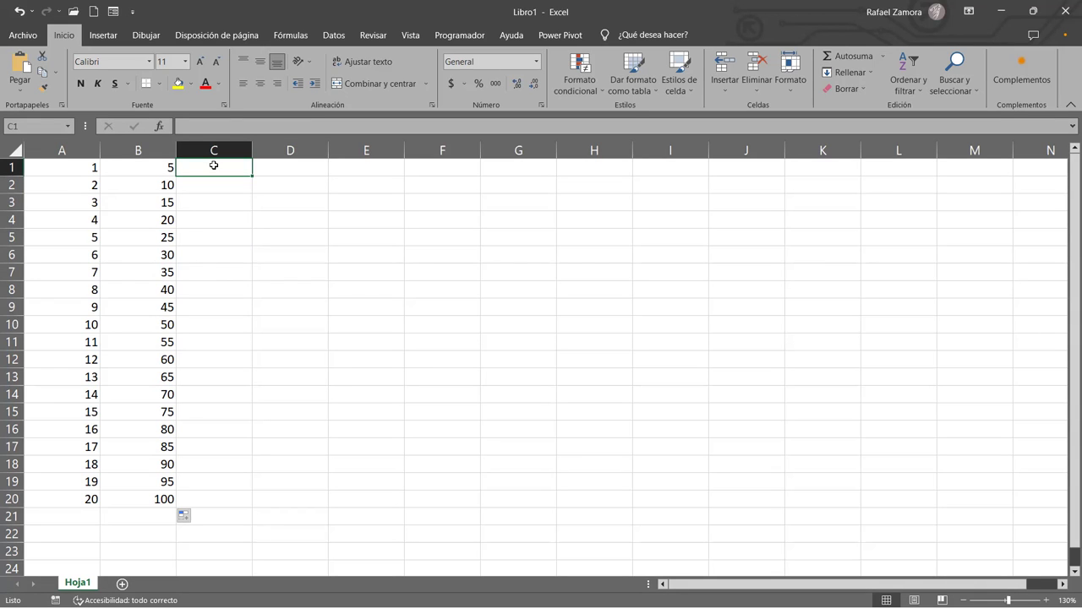
Enter 250 in C1, select C1:C20 and apply a Rellenar > Series fill with increment 25.
type("250")
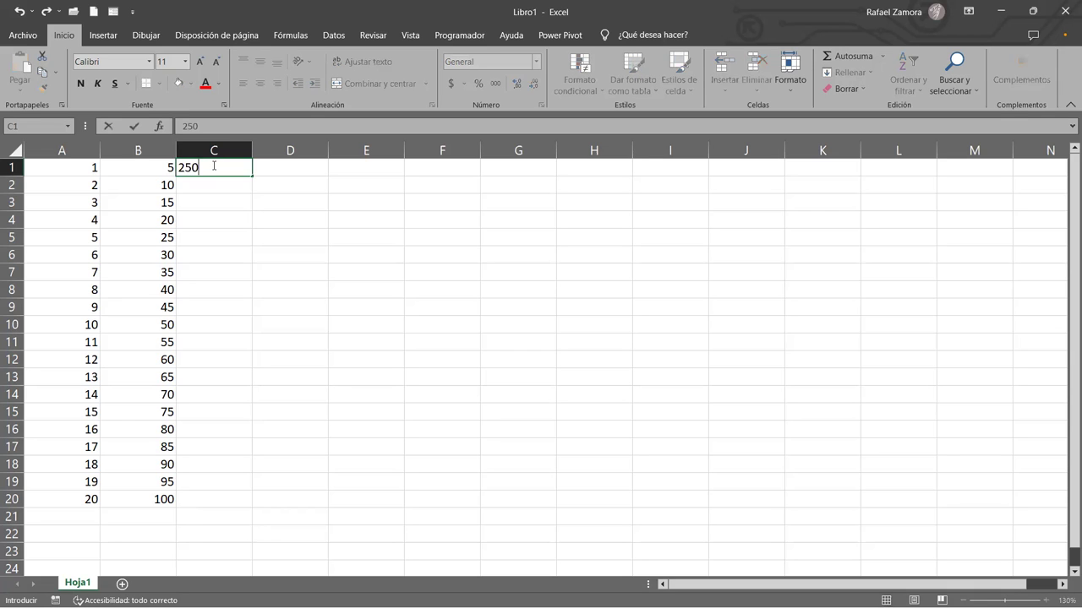
key("Return")
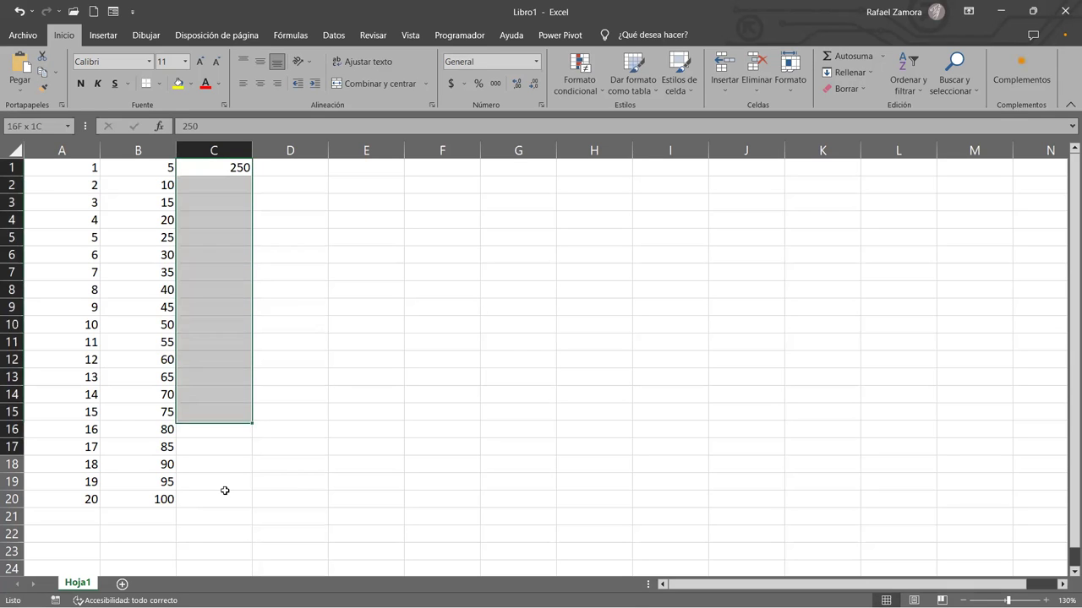
left_click_drag(214, 166, 224, 495)
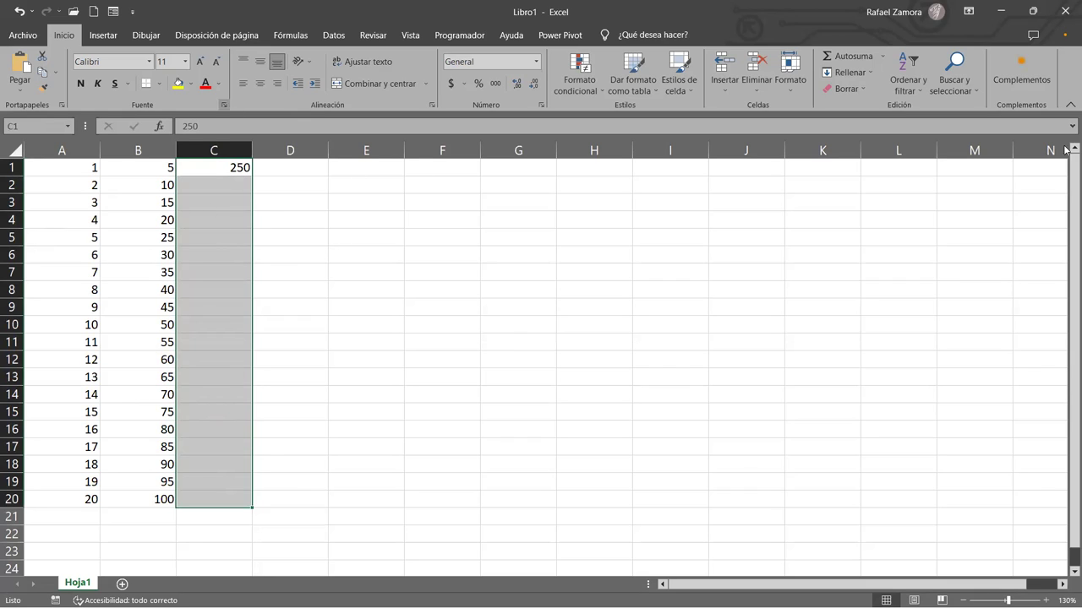
left_click(870, 71)
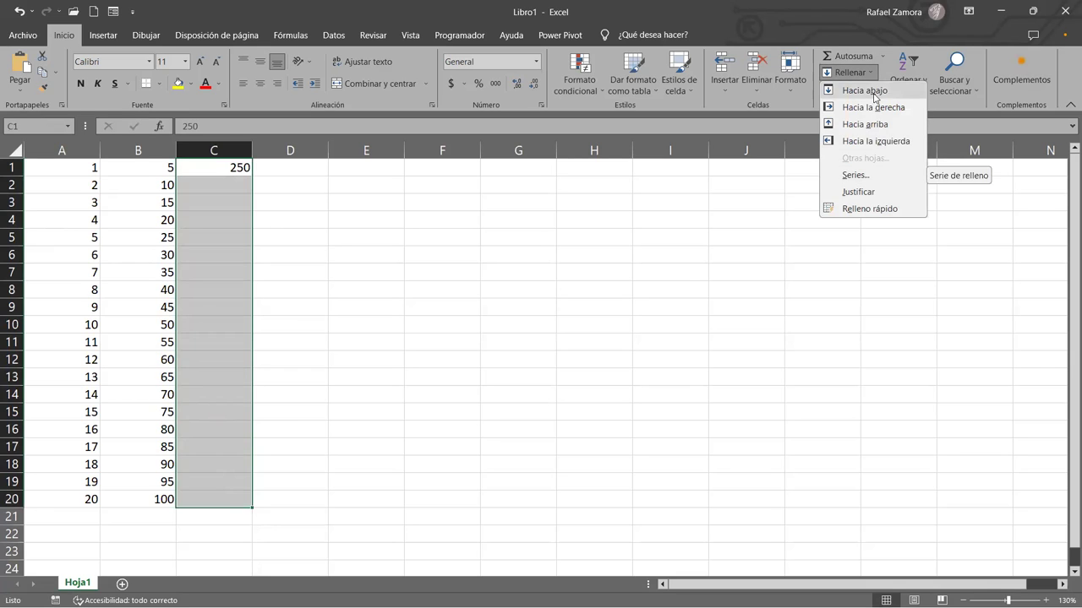
left_click(899, 81)
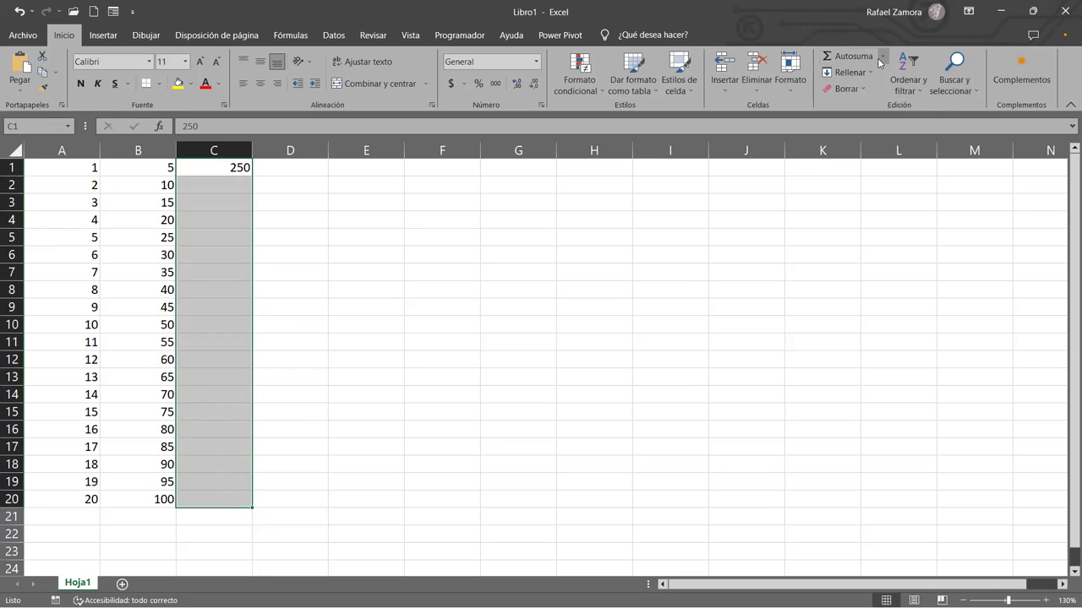
left_click(881, 56)
left_click(881, 56)
left_click(871, 76)
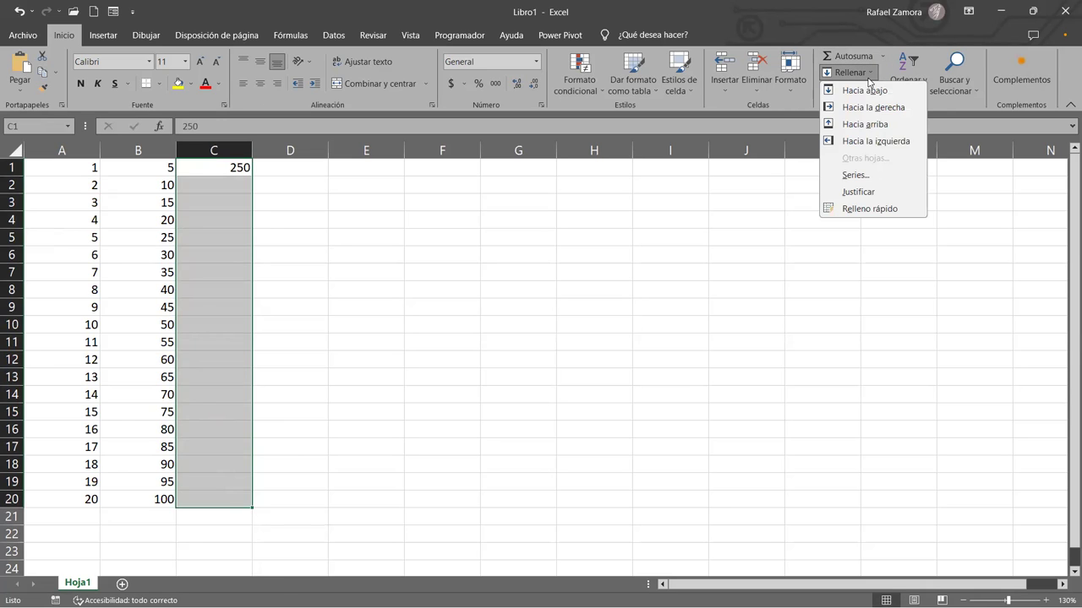
left_click(887, 174)
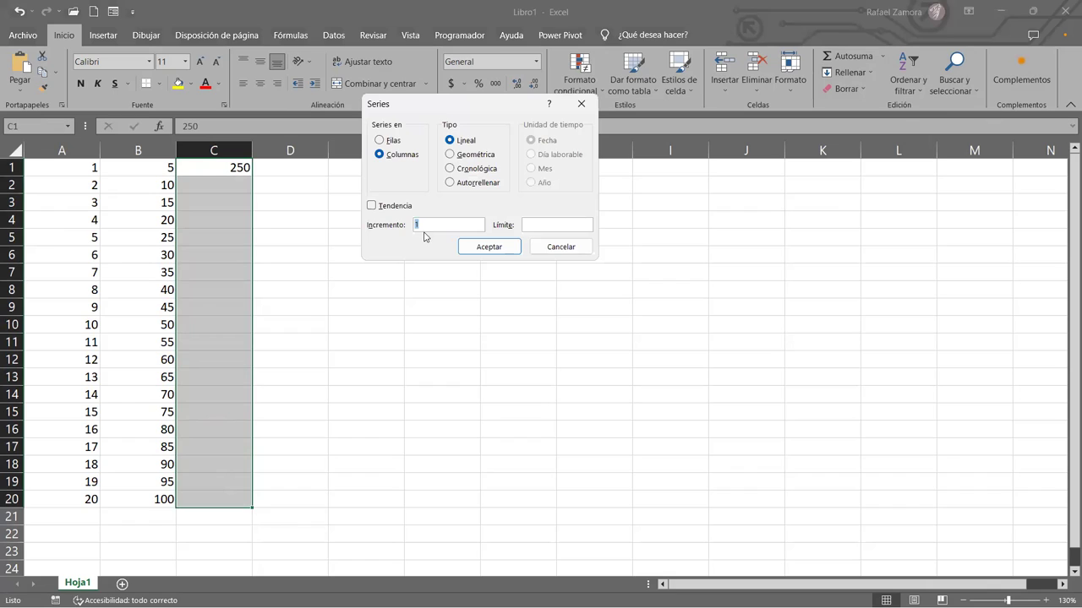
type("25")
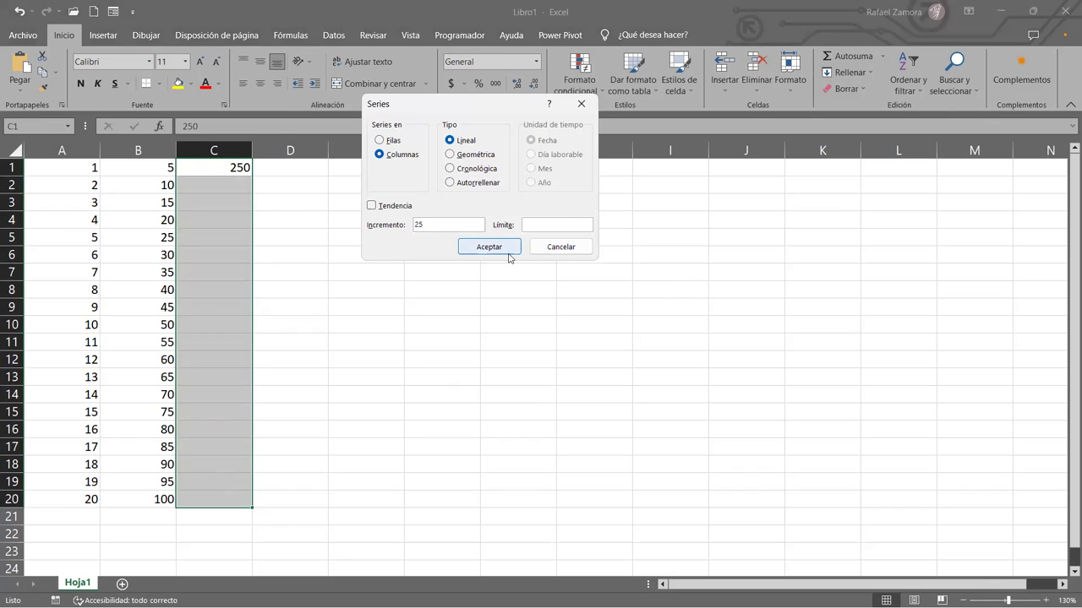
left_click(506, 250)
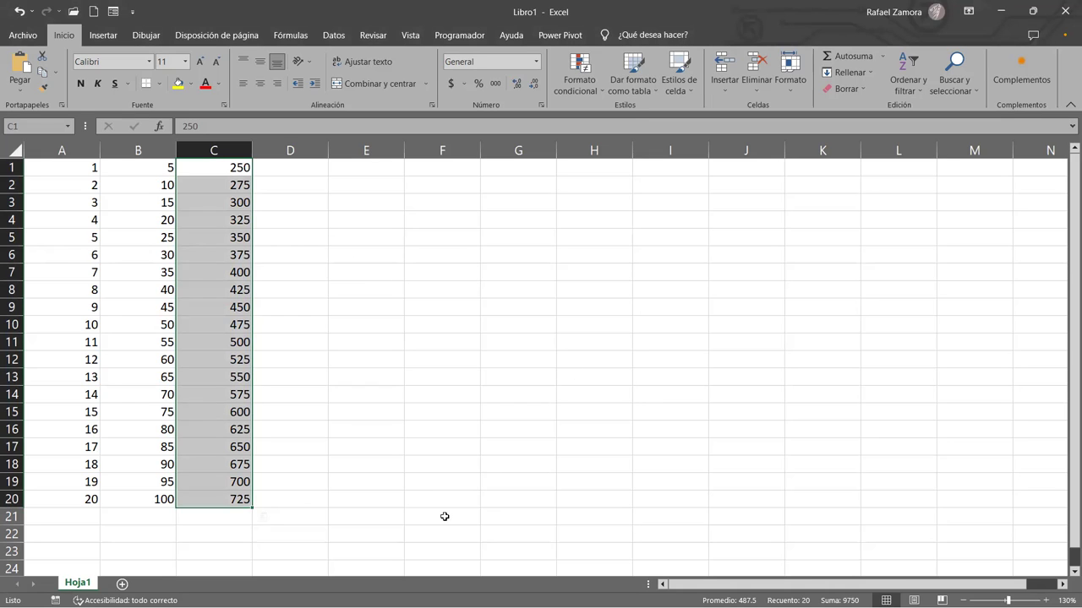
Reselect the starting values in A1, B1:B2 and C1, then open and dismiss the Rellenar menu.
left_click(72, 167)
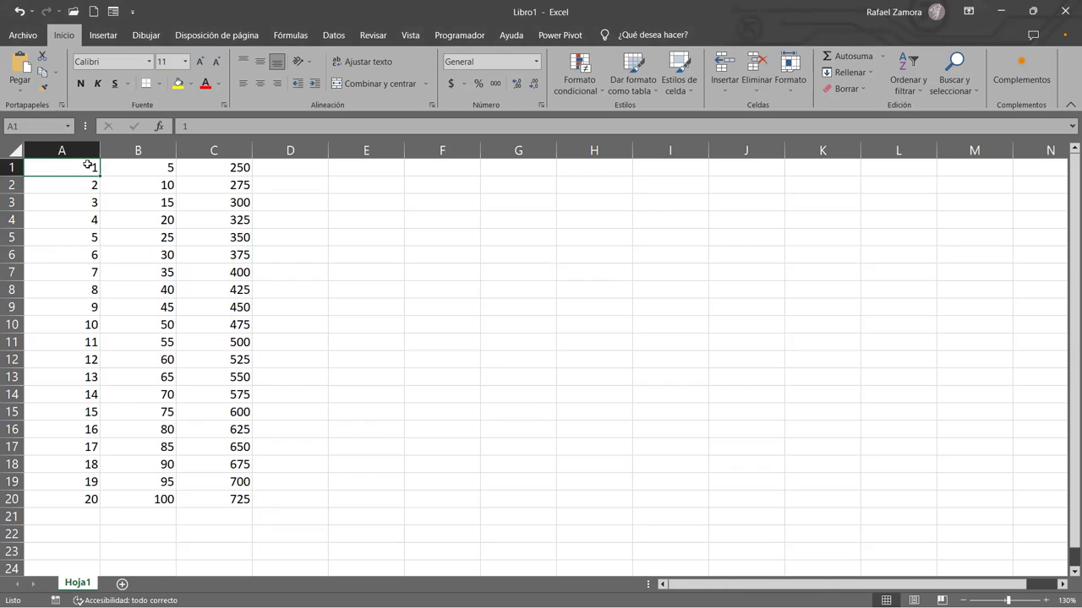
left_click(146, 165)
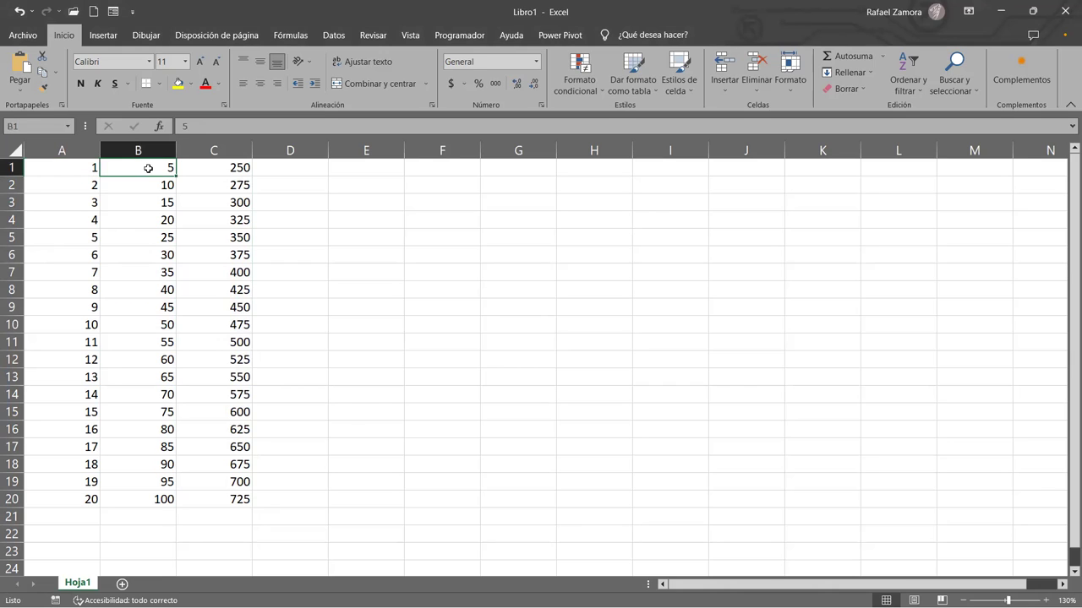
left_click_drag(148, 172, 147, 184)
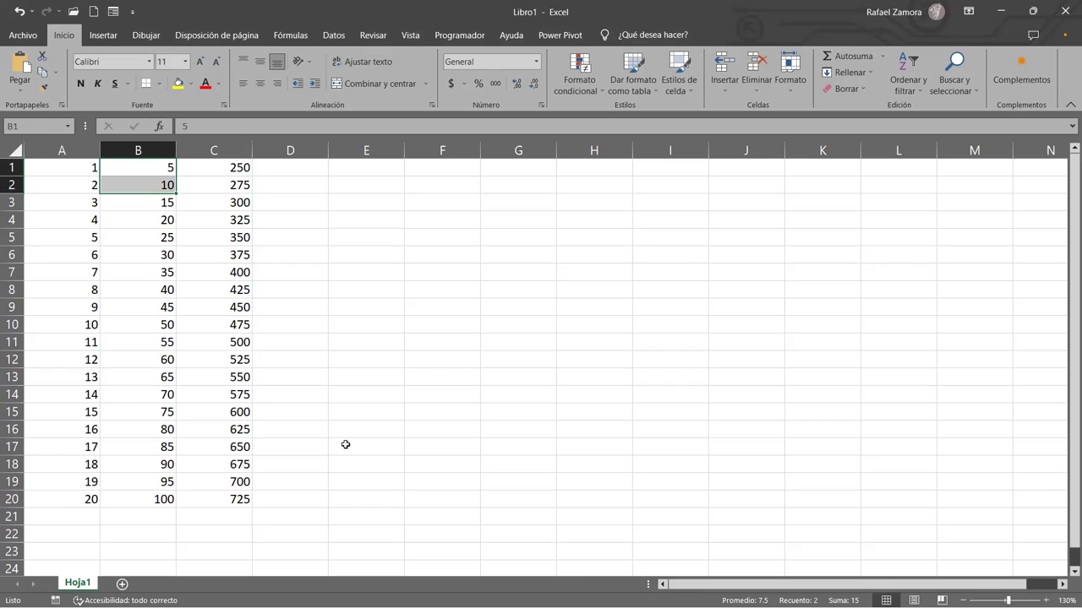
left_click(226, 169)
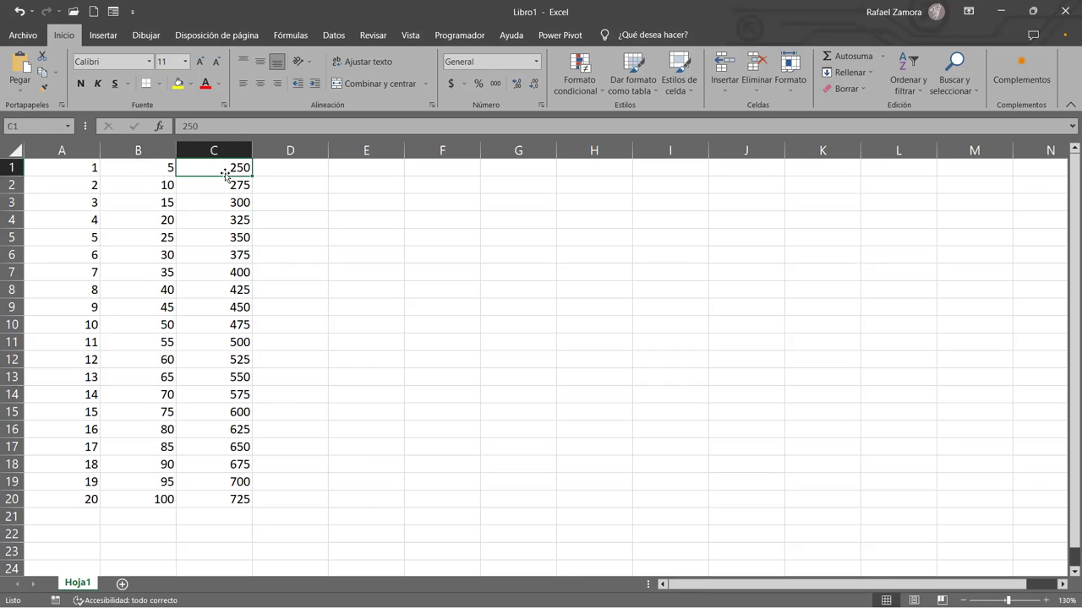
left_click(869, 73)
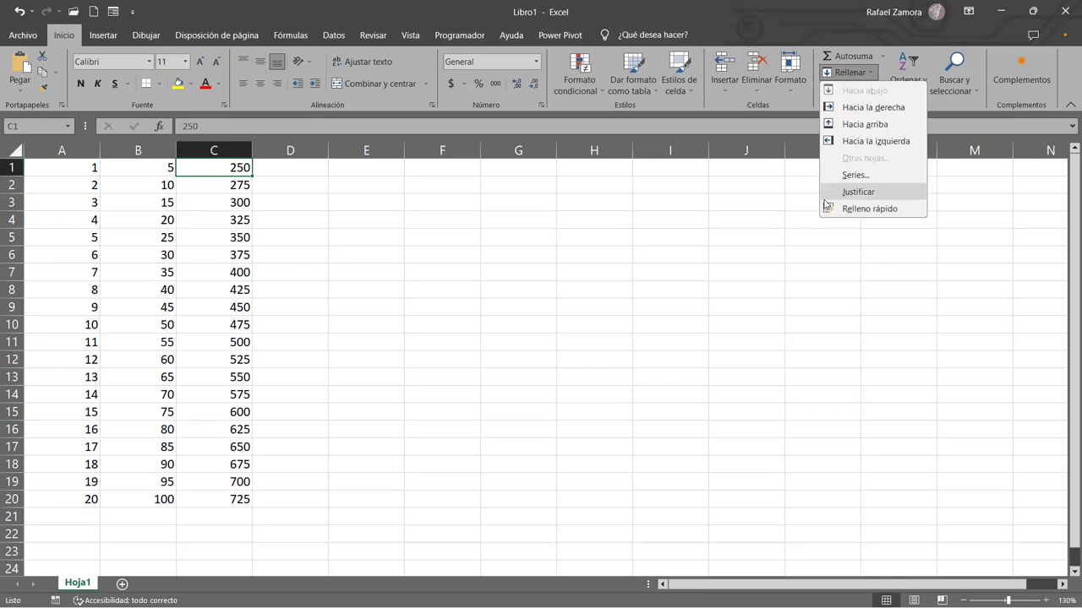
left_click(425, 353)
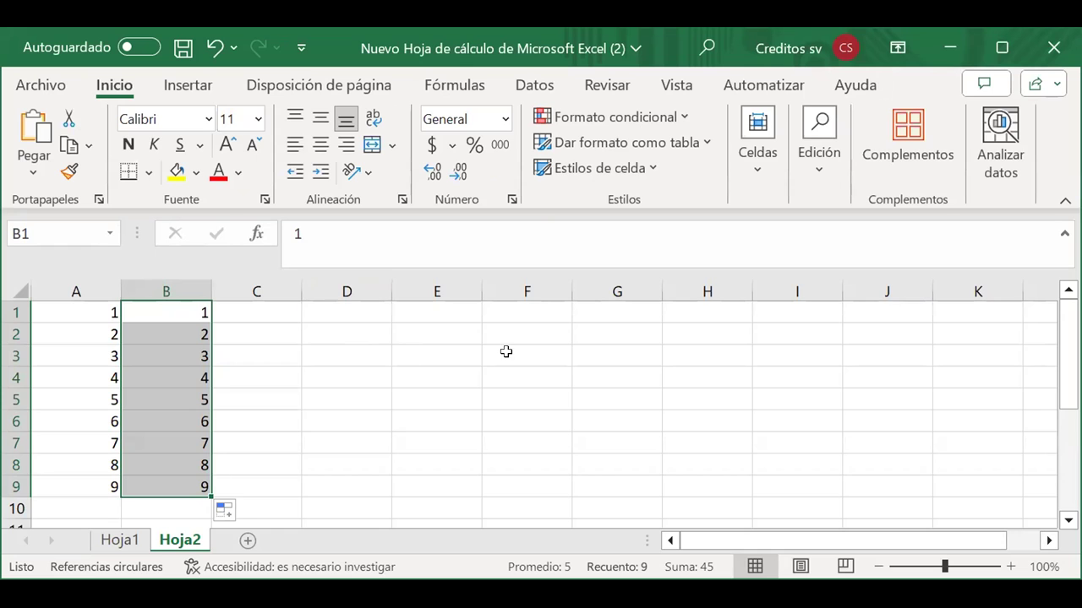
Enter 10 in C1 and select the range C1:C9.
left_click(1002, 47)
left_click(204, 243)
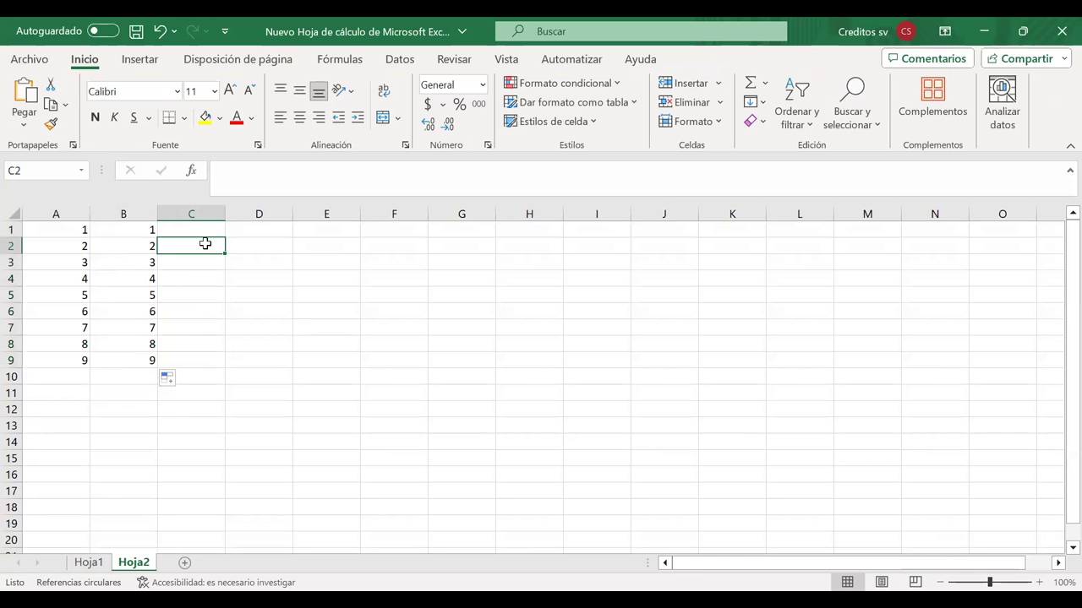
left_click(209, 236)
type("10")
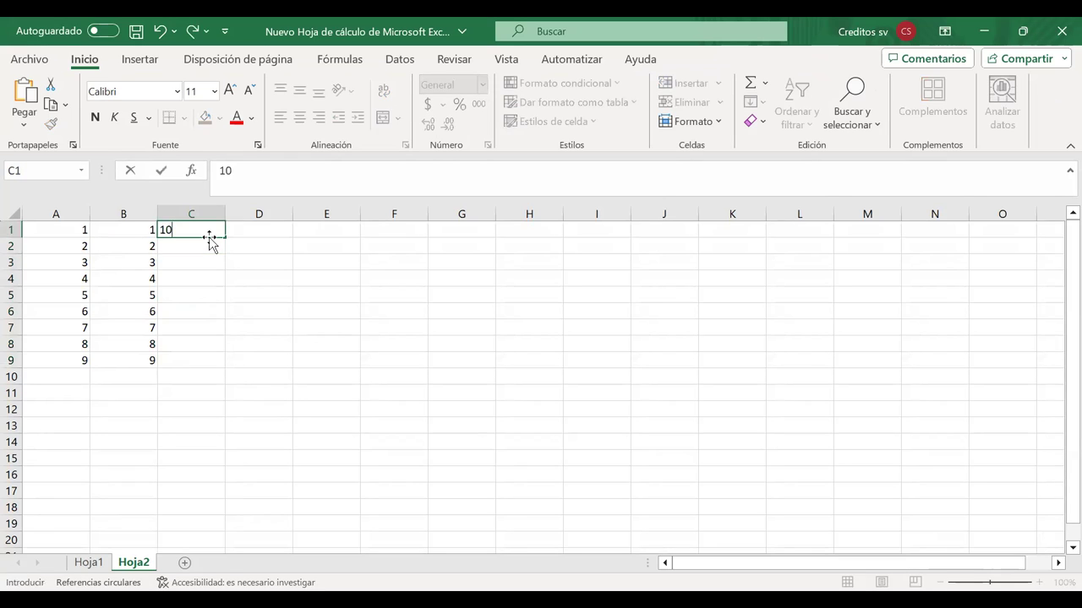
key("Return")
left_click(211, 230)
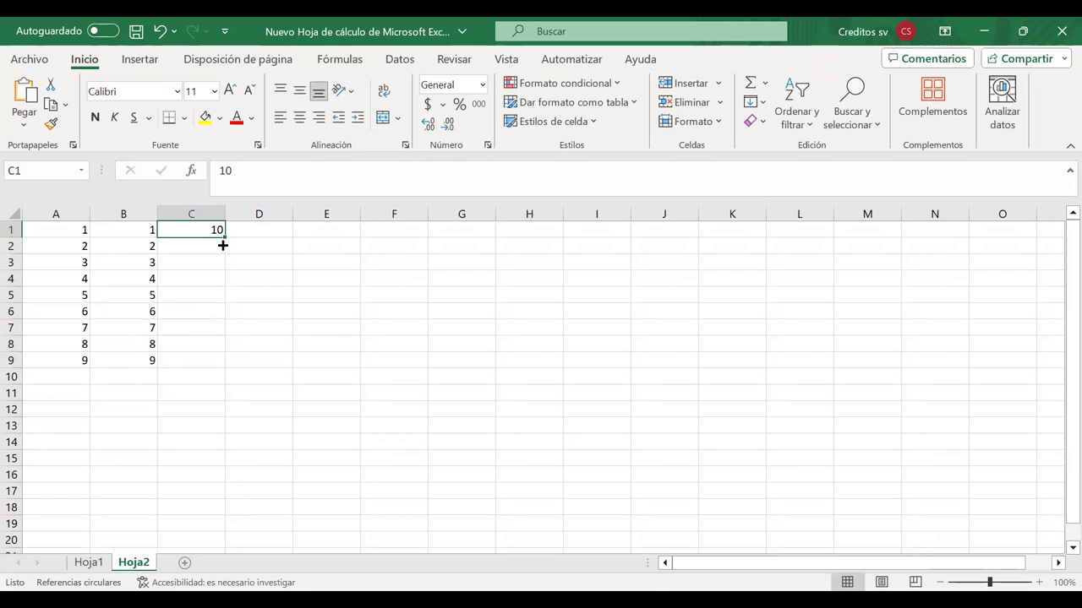
left_click(209, 245)
left_click(290, 291)
left_click_drag(212, 246, 203, 362)
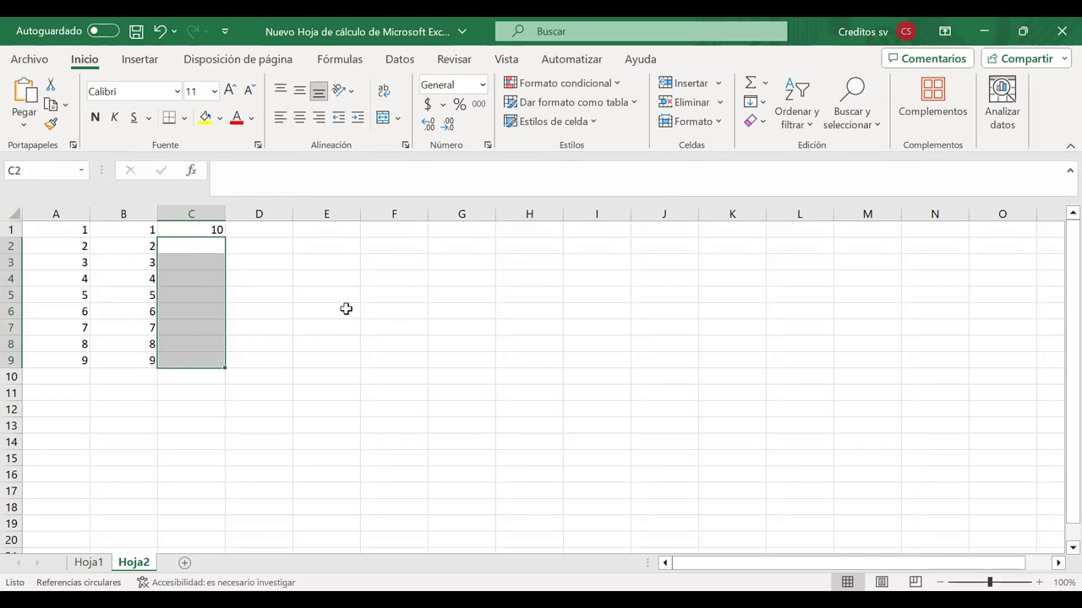
left_click(286, 267)
left_click_drag(218, 231, 215, 353)
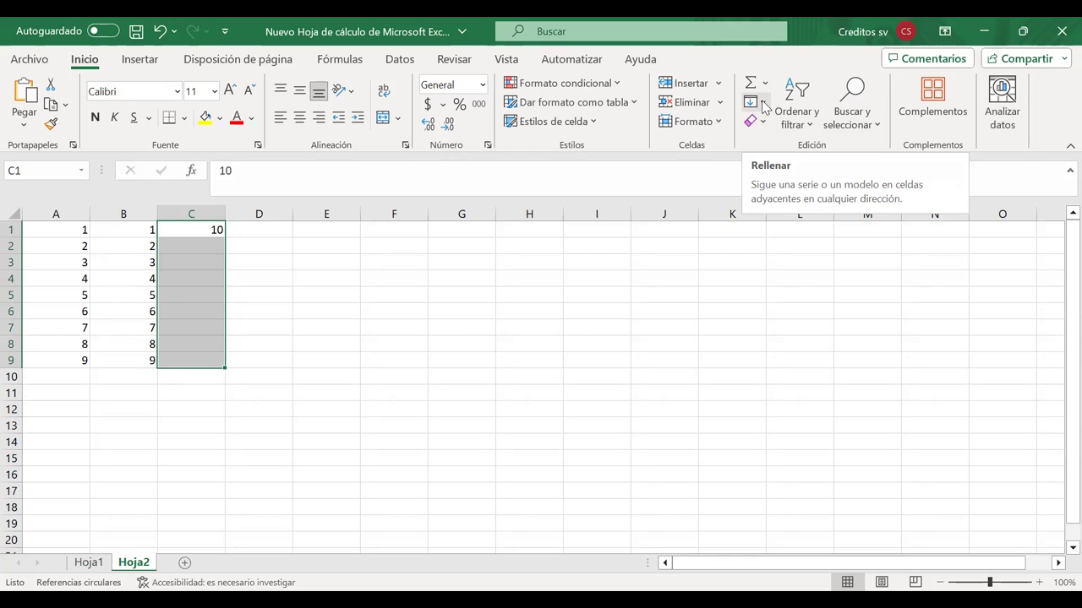
Fill C1:C9 as a linear series with step value 10, rising to 90.
left_click(763, 105)
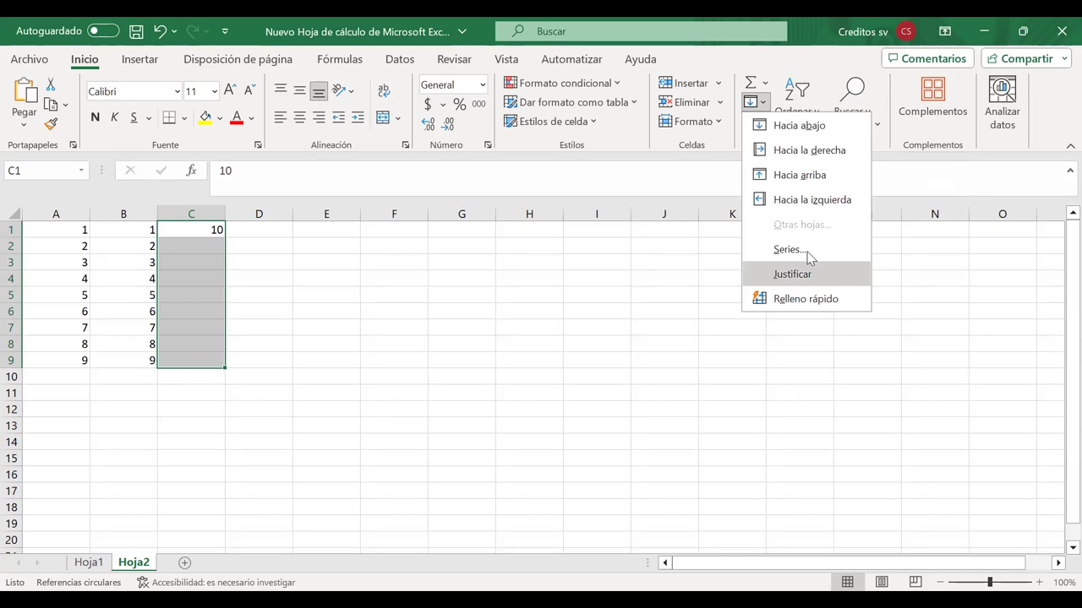
left_click(808, 250)
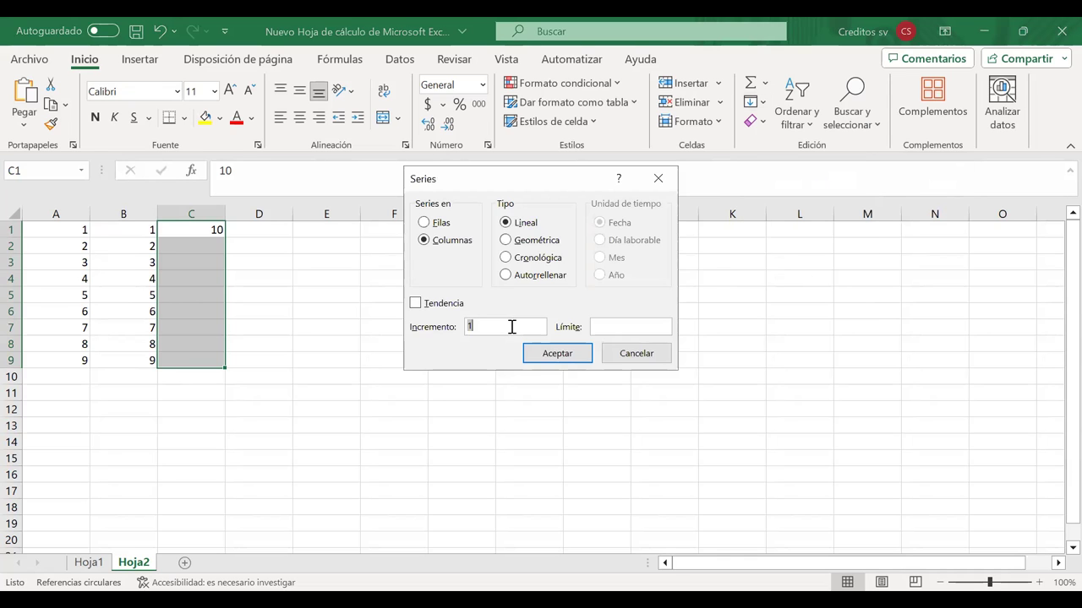
type("5")
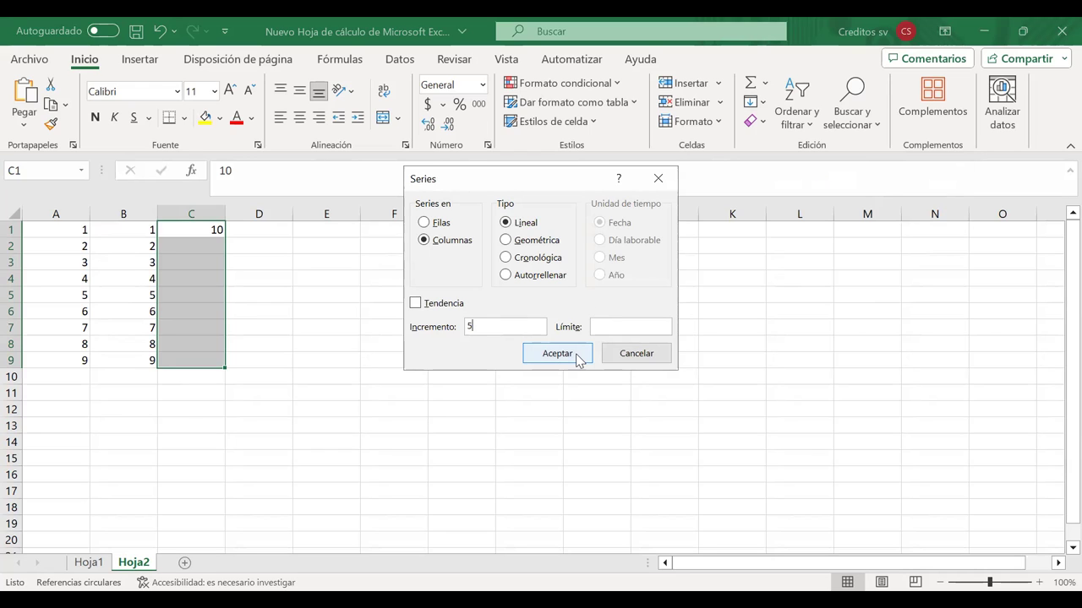
key("BackSpace")
type("10")
key("Return")
left_click(354, 328)
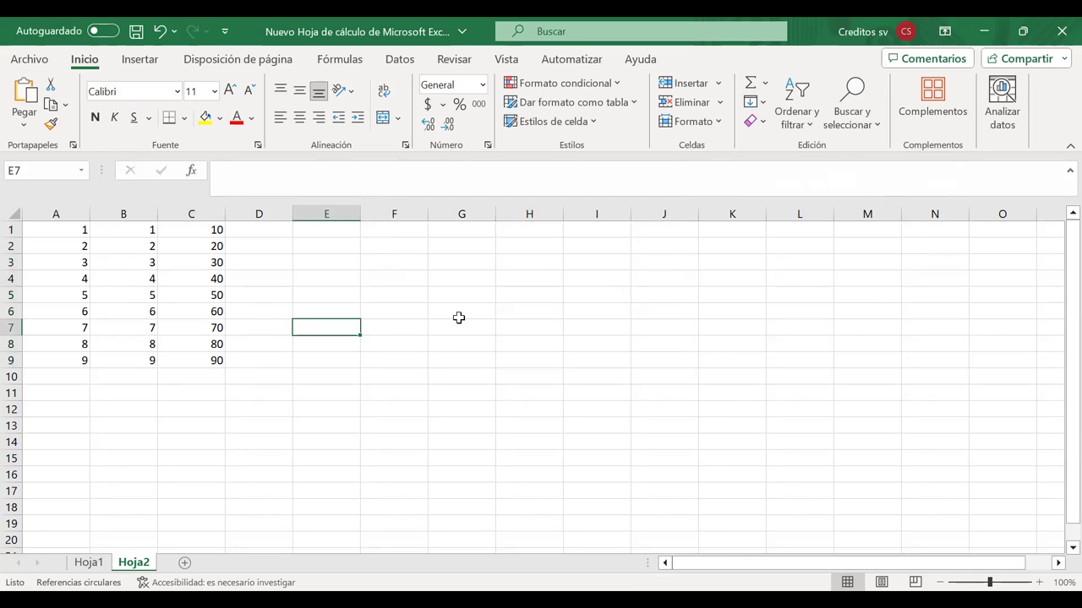
left_click(336, 326)
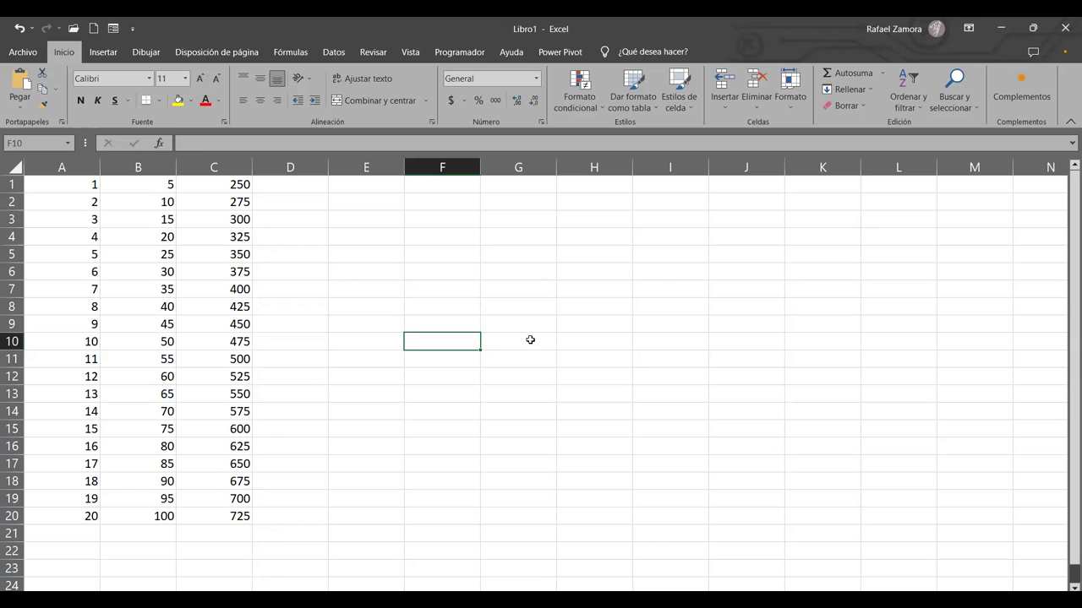
key("Return")
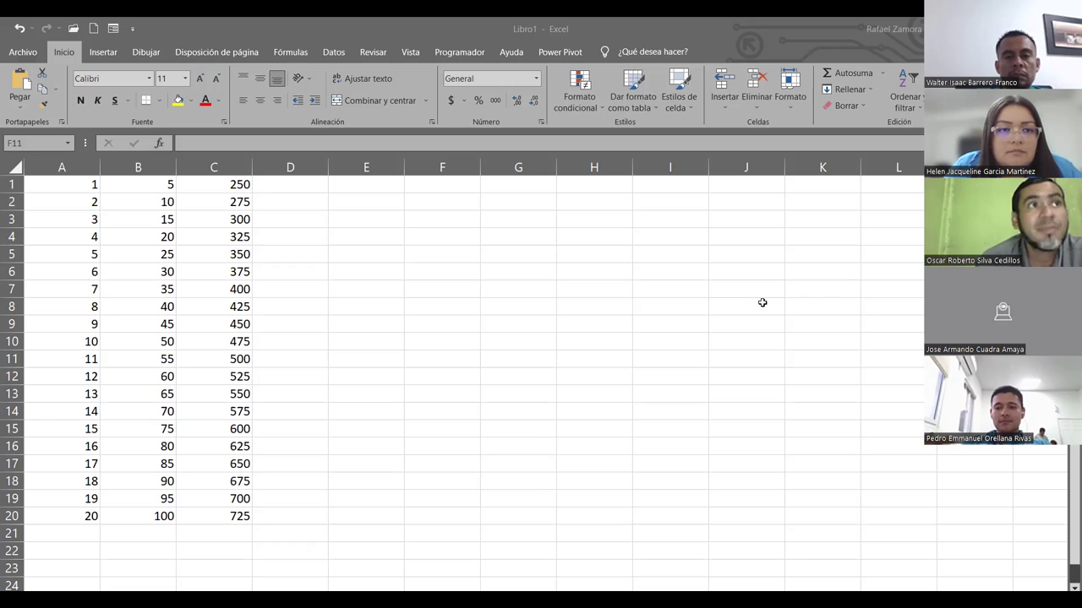
key("alt+Tab")
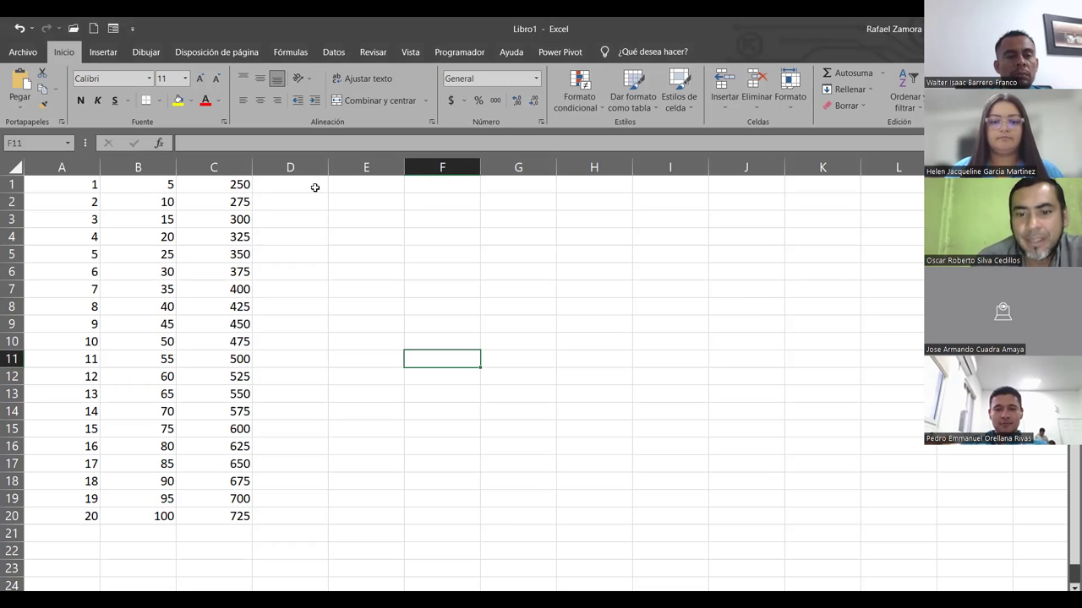
left_click(364, 218)
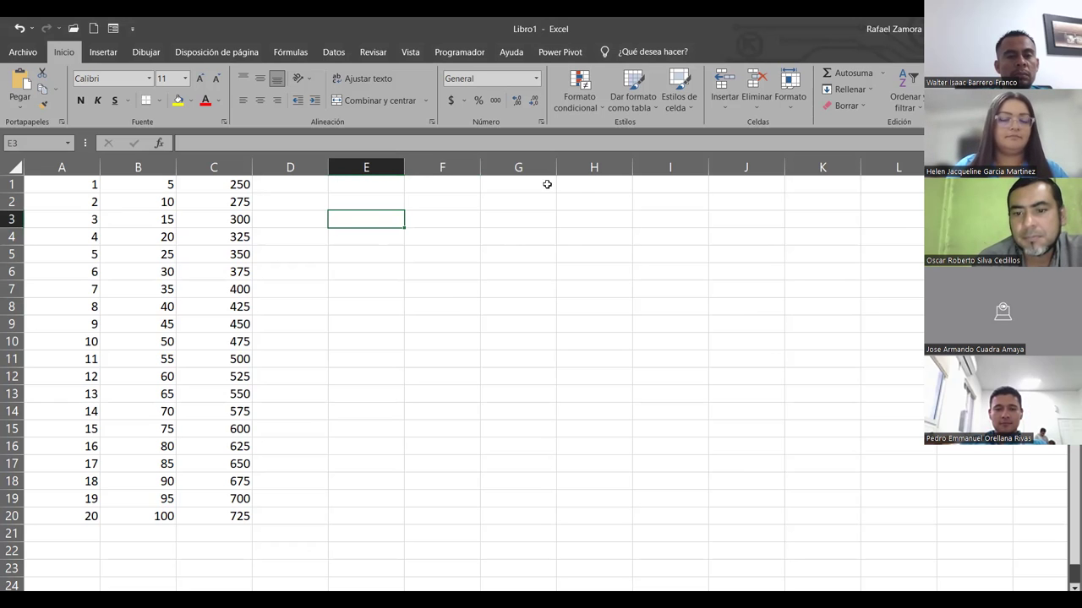
left_click(652, 188)
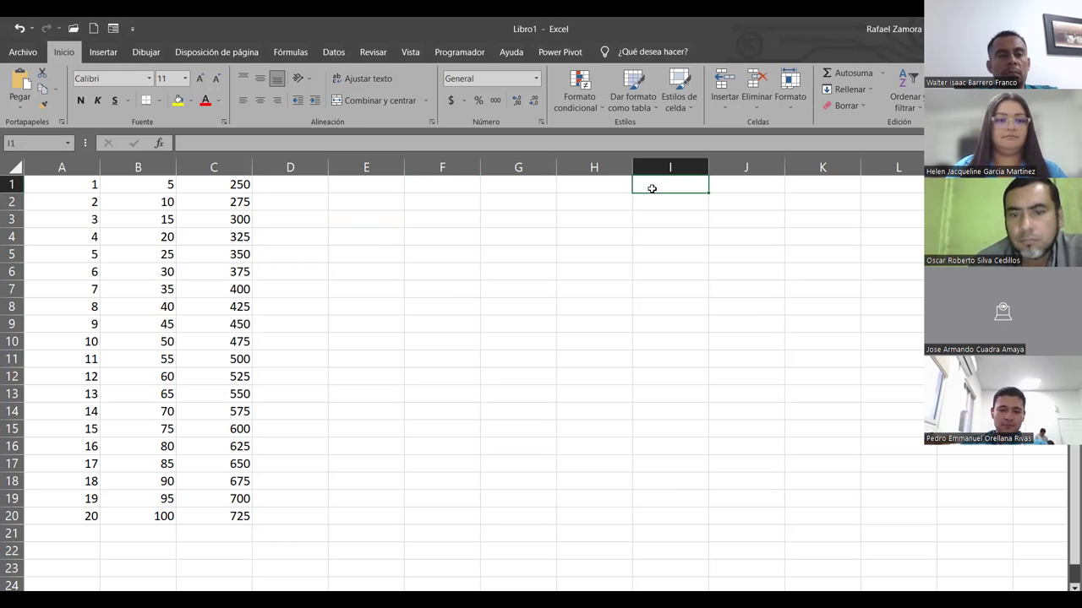
Type Primero, Segundo, Tercero, Cuarto and Quinto into I1 through I5.
type("Primero")
key("Return")
type("Segundo")
key("Return")
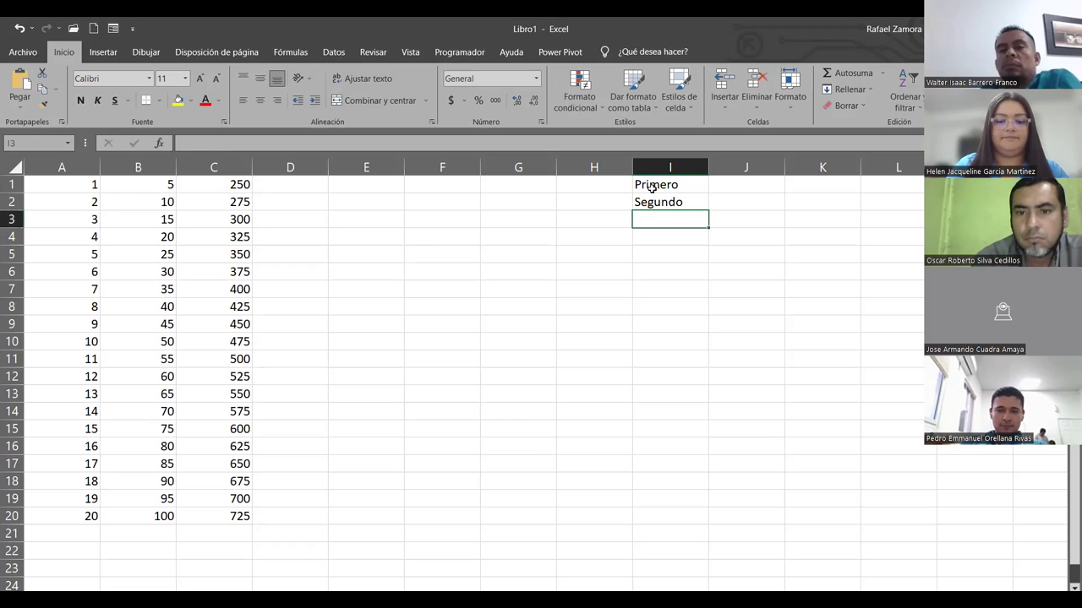
type("Tercero")
key("Return")
type("Cuarto")
key("Return")
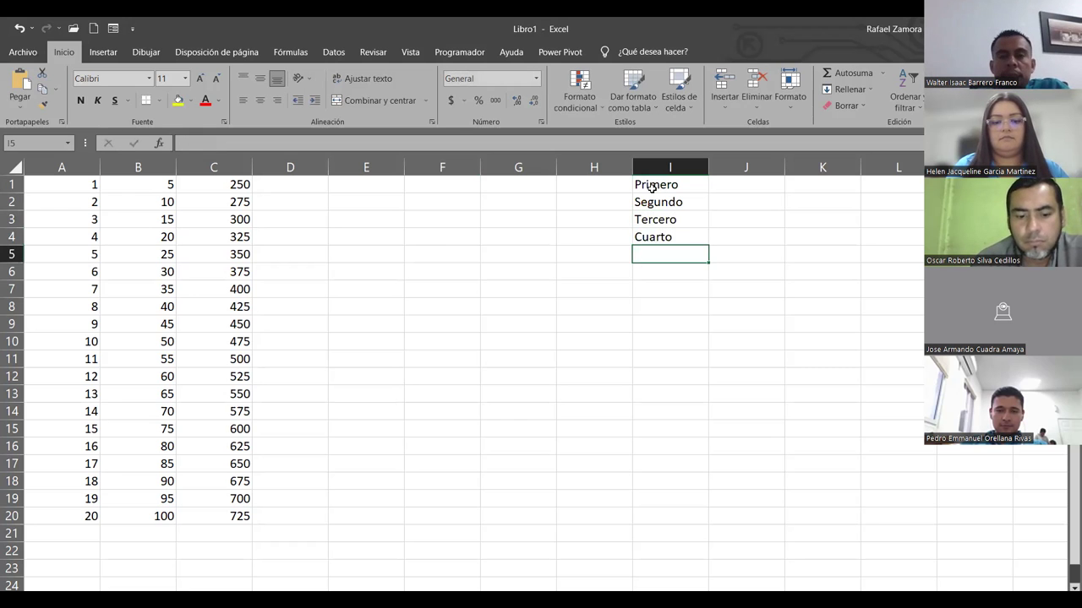
type("Quinto")
key("Return")
Add Sexto in I6 and Séptimo in I7, correcting the misspellings.
type("Sex")
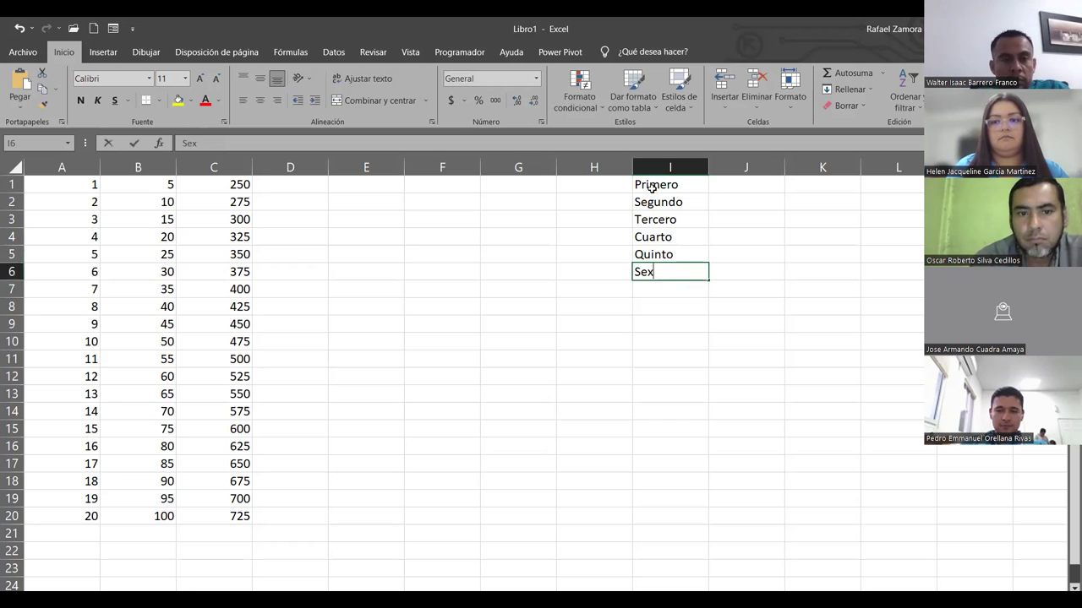
type("rto")
key("BackSpace")
key("BackSpace")
key("BackSpace")
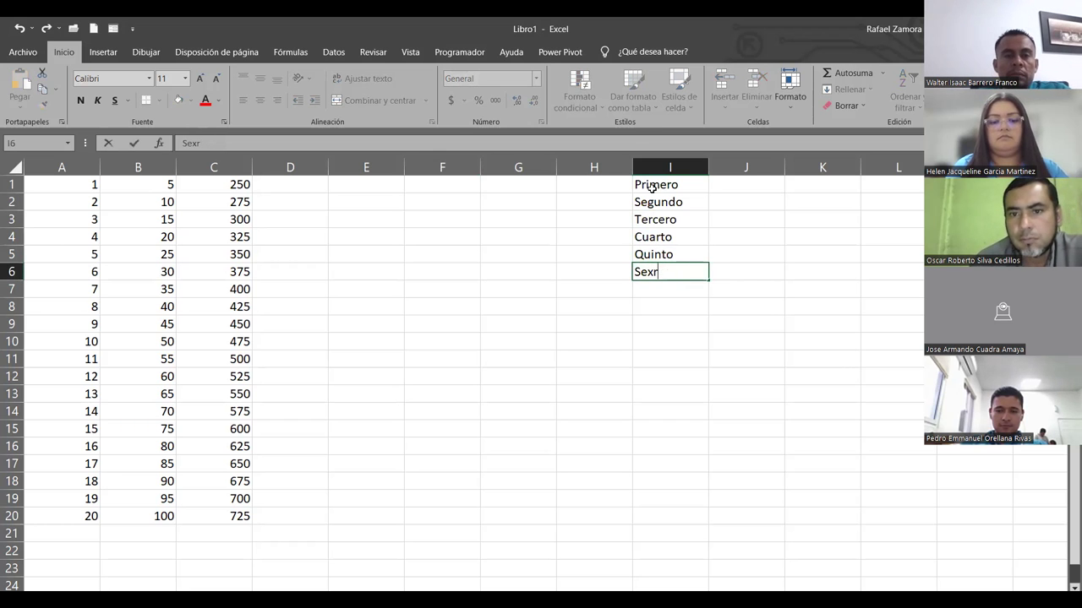
type("to")
key("Return")
type("Sép")
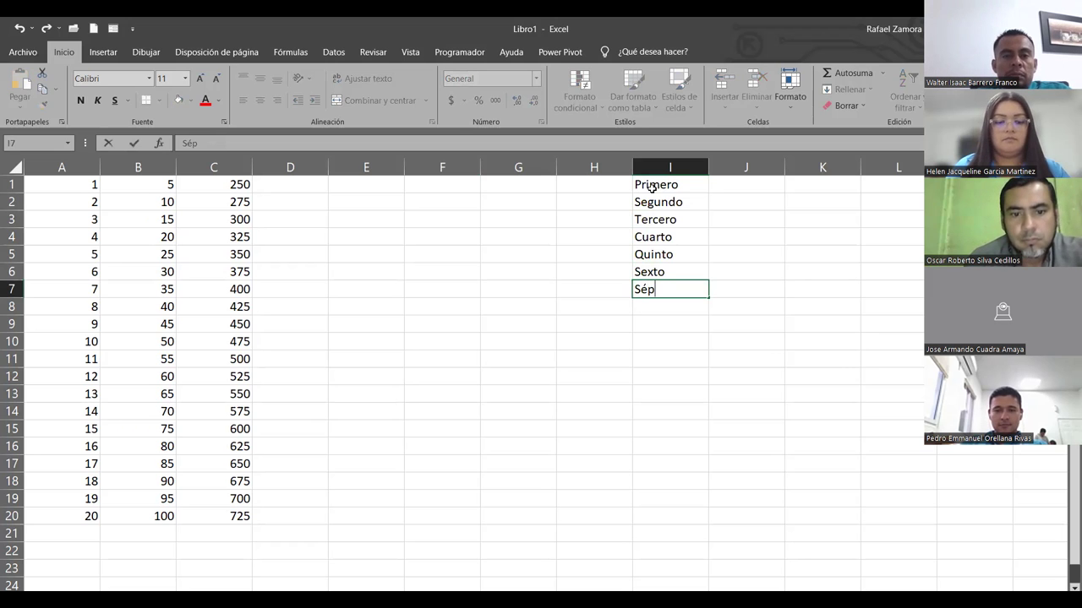
type("tiomo")
key("BackSpace")
key("BackSpace")
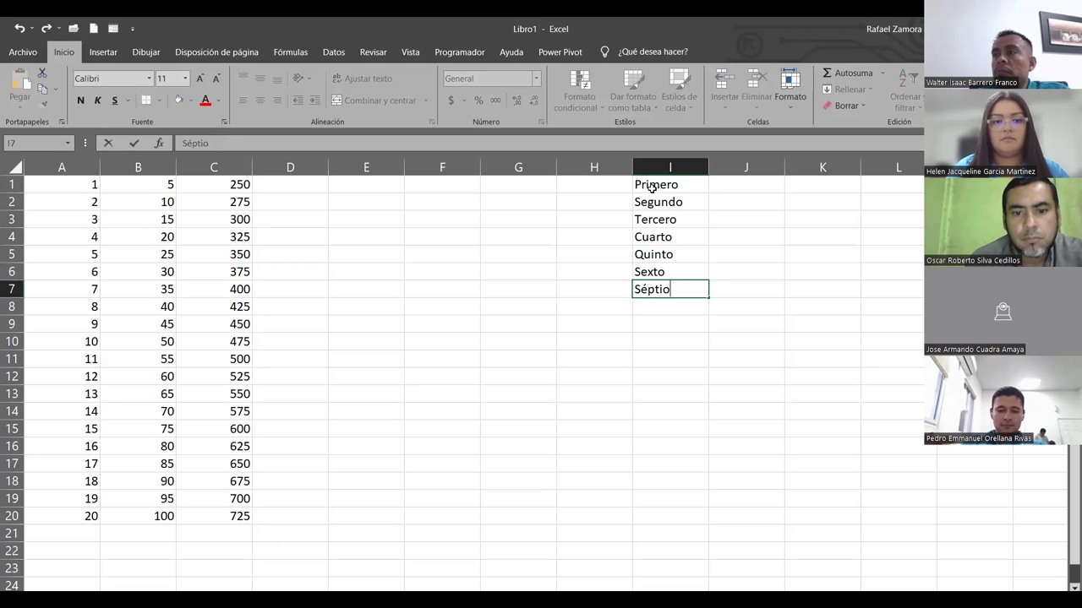
type("mo")
key("Return")
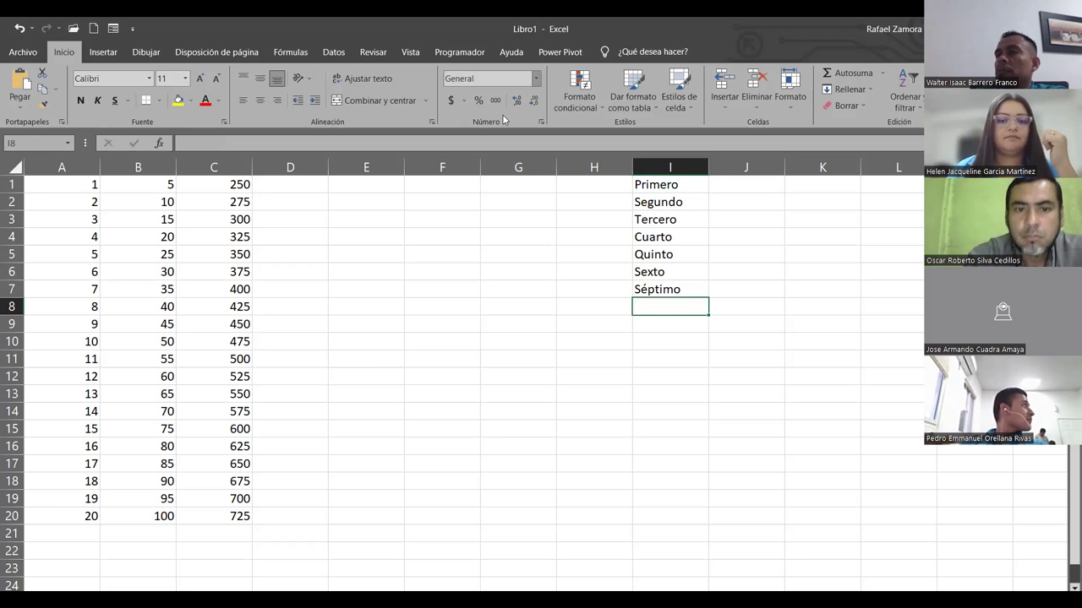
left_click(440, 223)
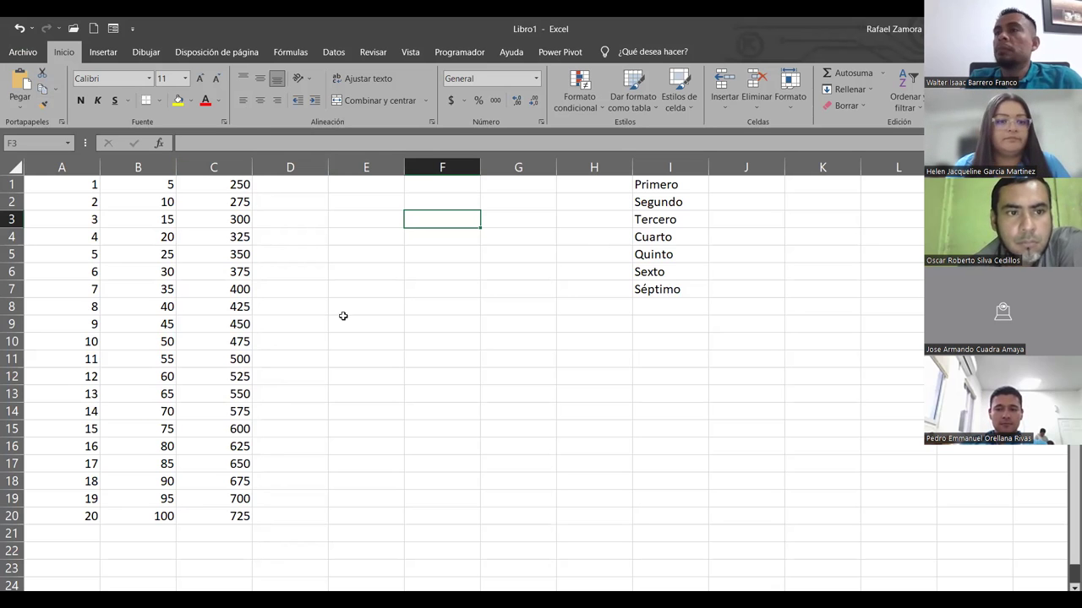
Type 'Backstage' into E3, then 'Backspace' into E4, fixing a misspelling before committing.
left_click(397, 218)
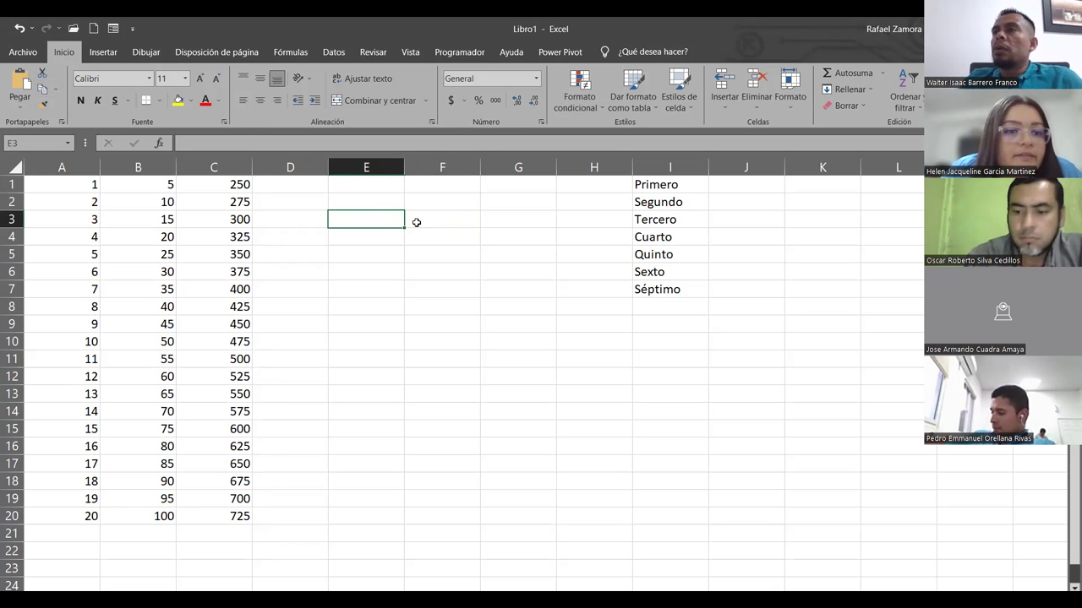
type("Backstage")
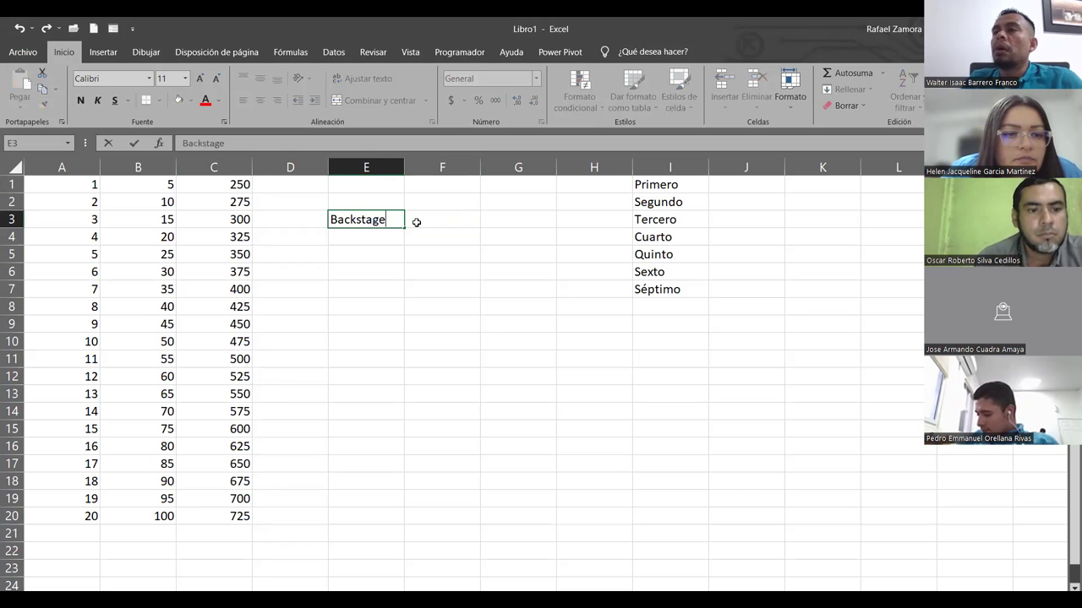
key("Return")
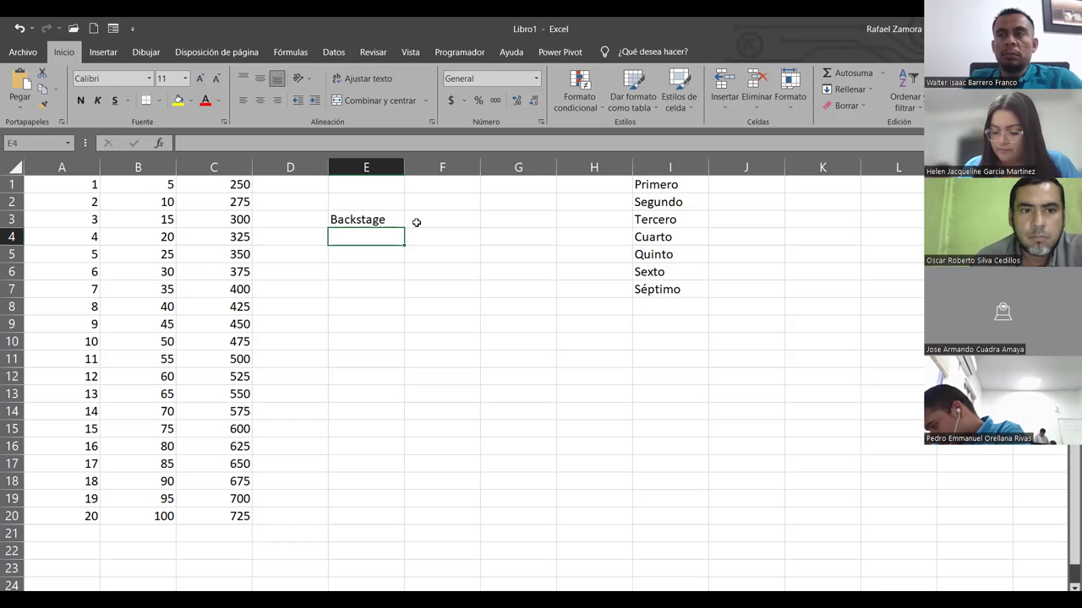
type("Bacsp")
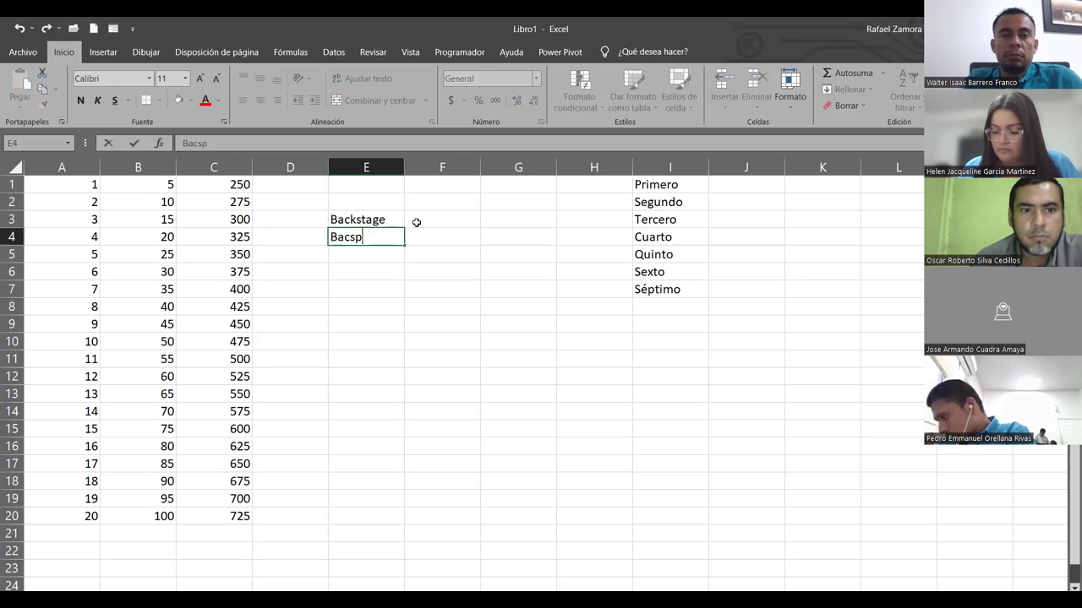
type("ace")
key("BackSpace")
key("BackSpace")
key("BackSpace")
key("BackSpace")
key("BackSpace")
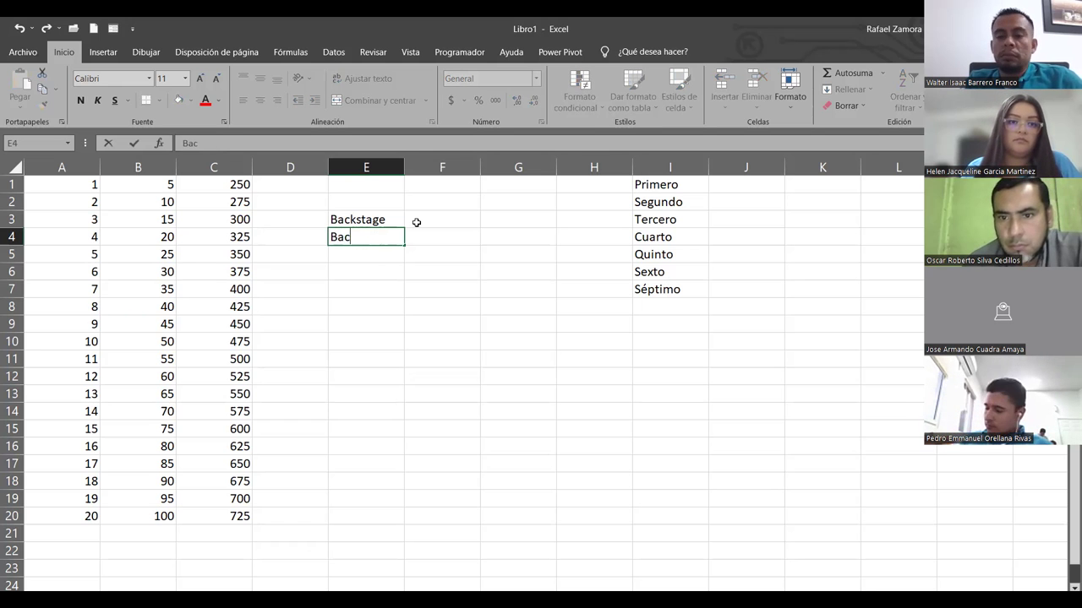
type("kspace")
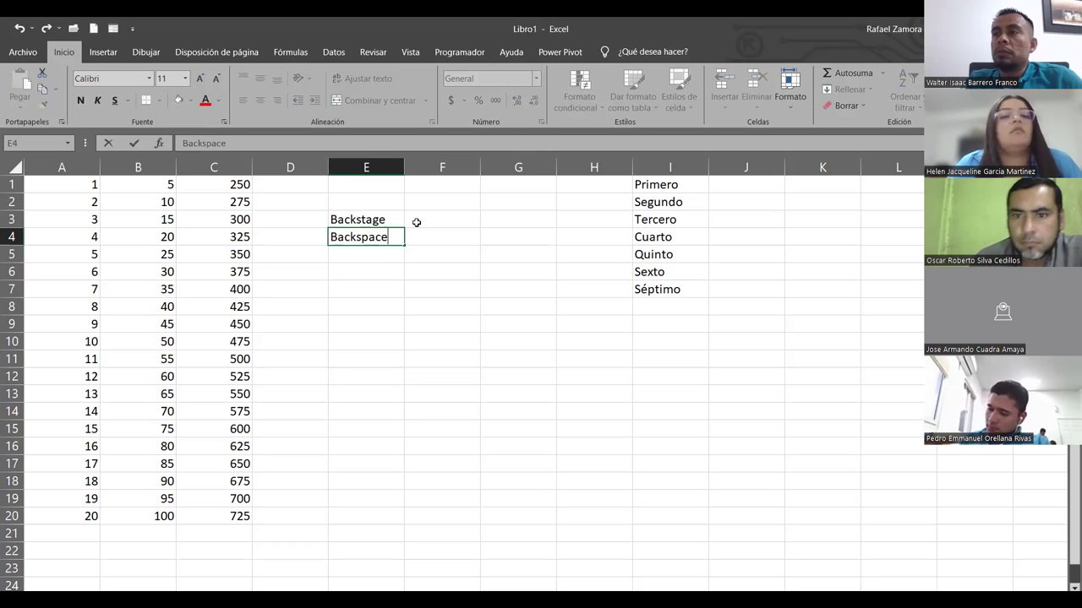
key("Return")
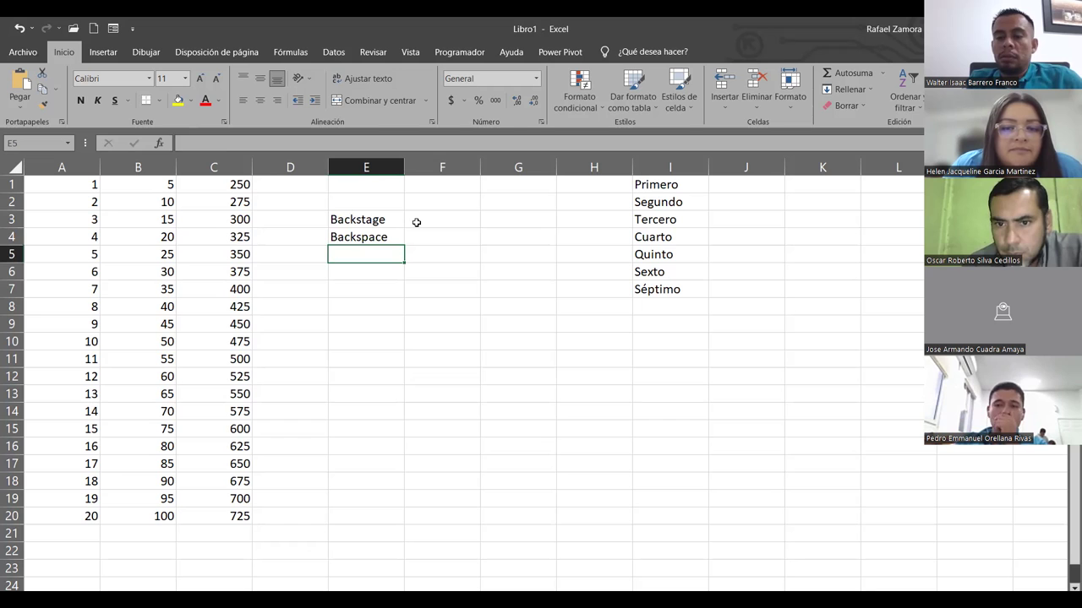
Leave the Archivo backstage view and get back to the Libro1 grid.
left_click(23, 51)
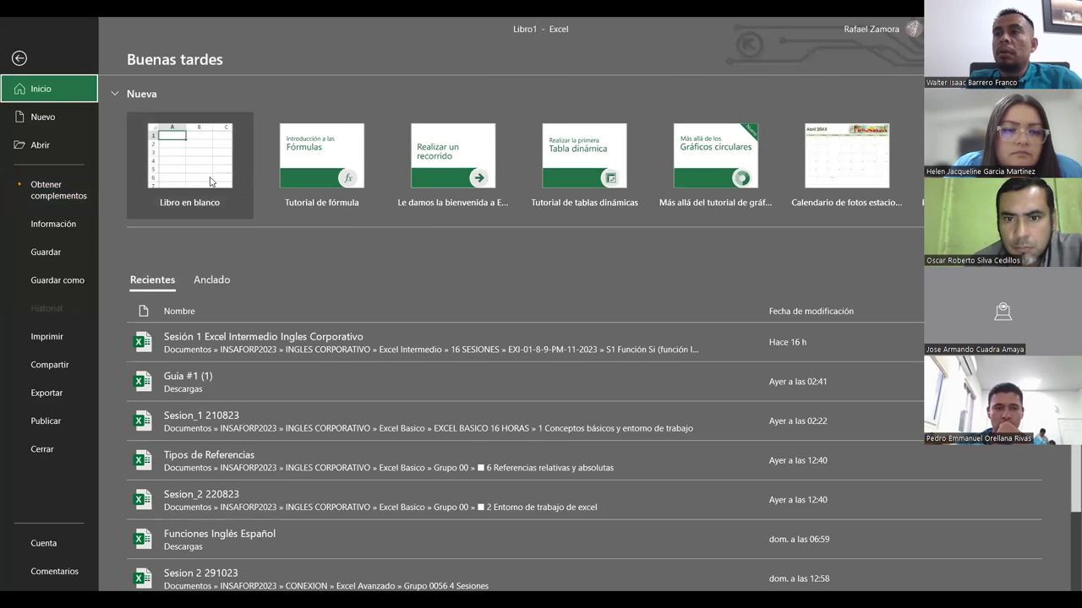
left_click(163, 189)
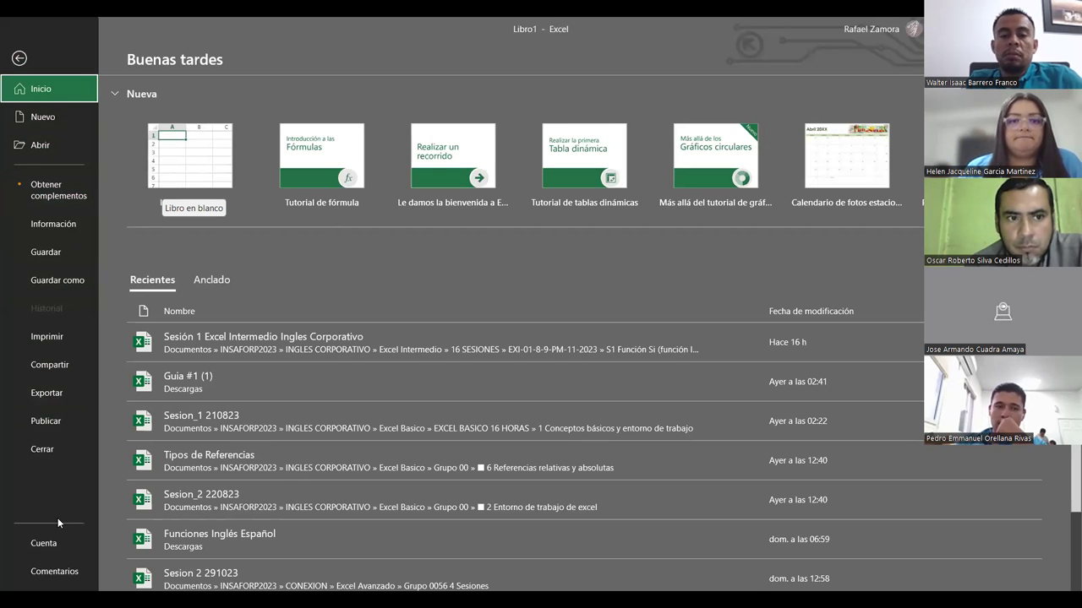
key("Escape")
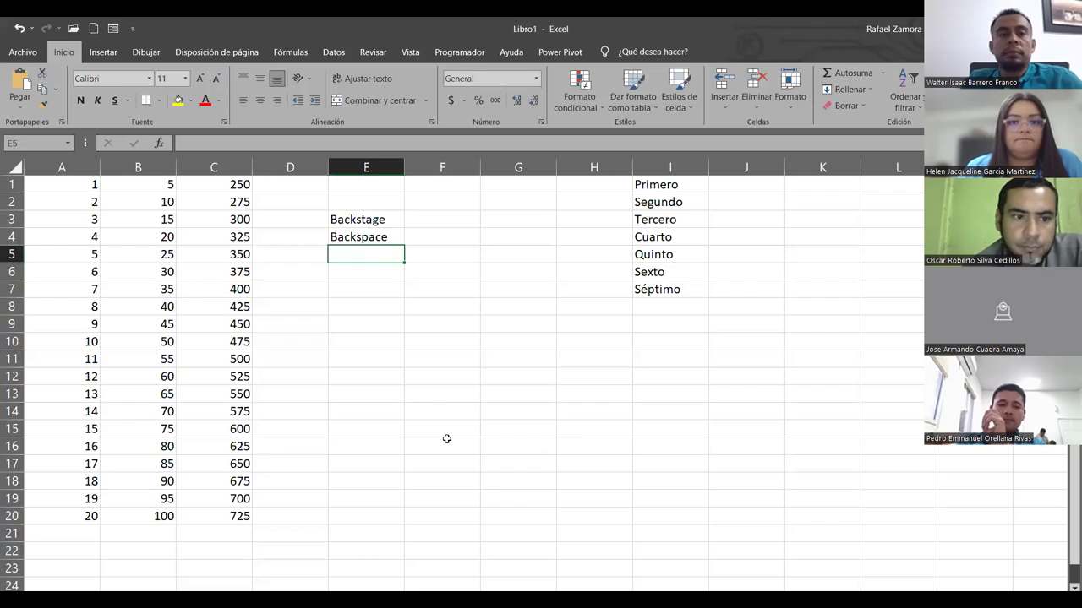
left_click(23, 52)
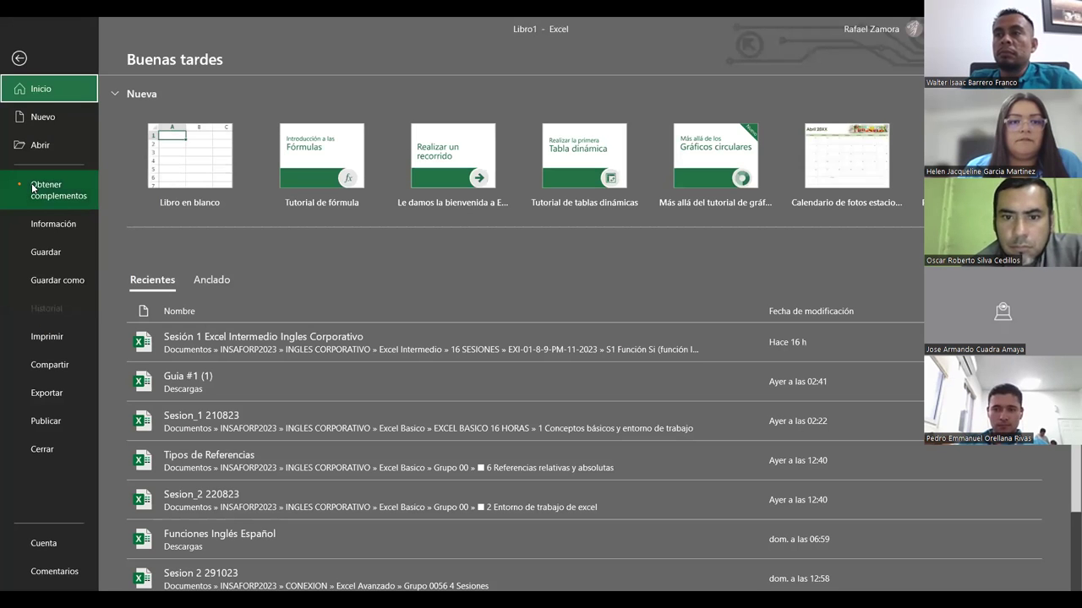
Open Opciones de Excel on its Avanzadas page.
key("Escape")
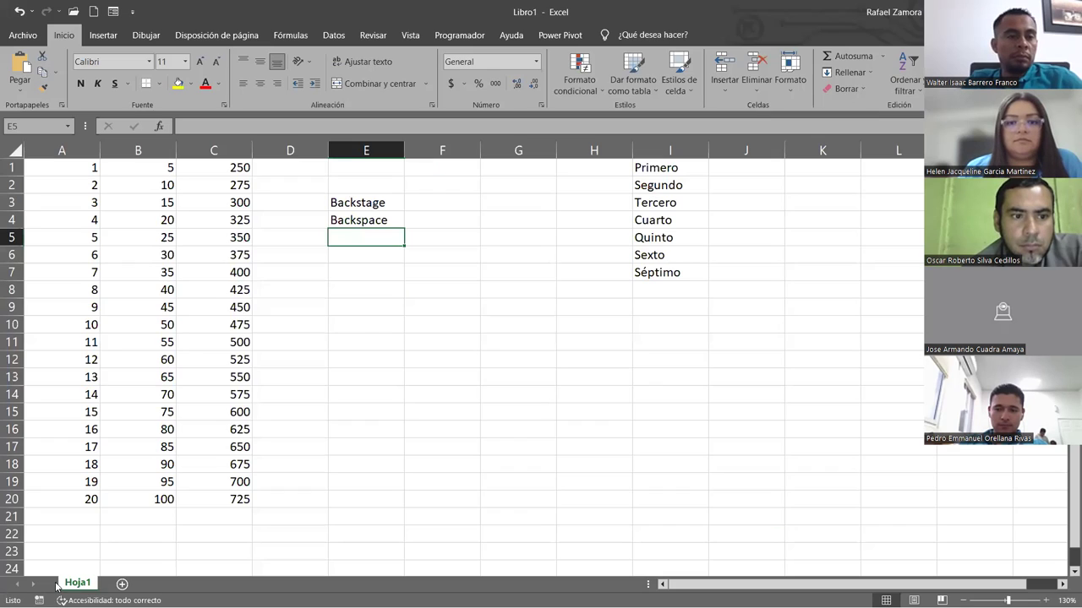
key("alt+f")
key("t")
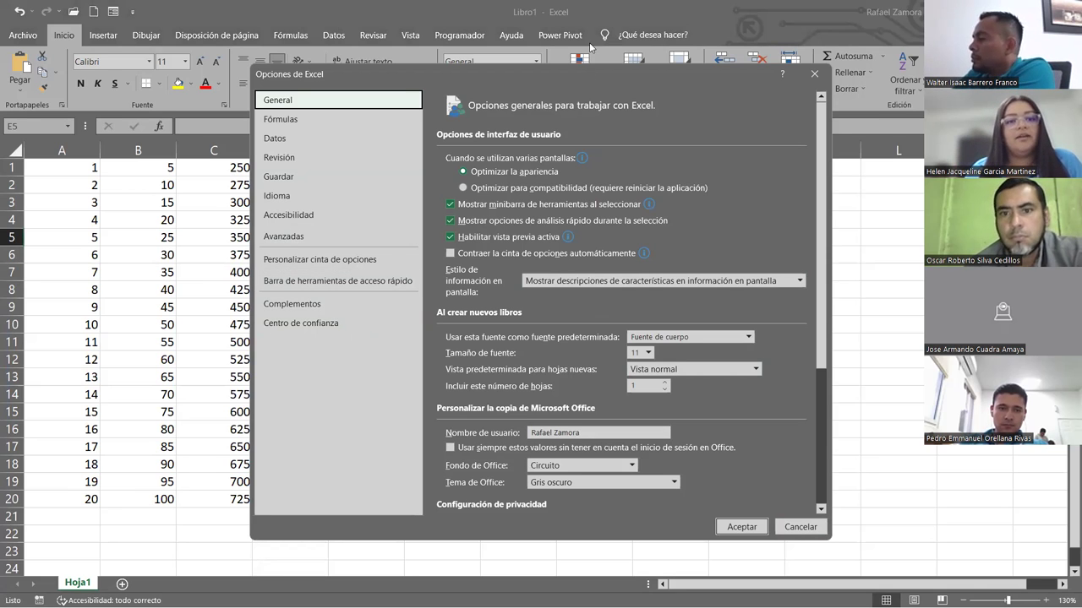
left_click_drag(586, 75, 590, 47)
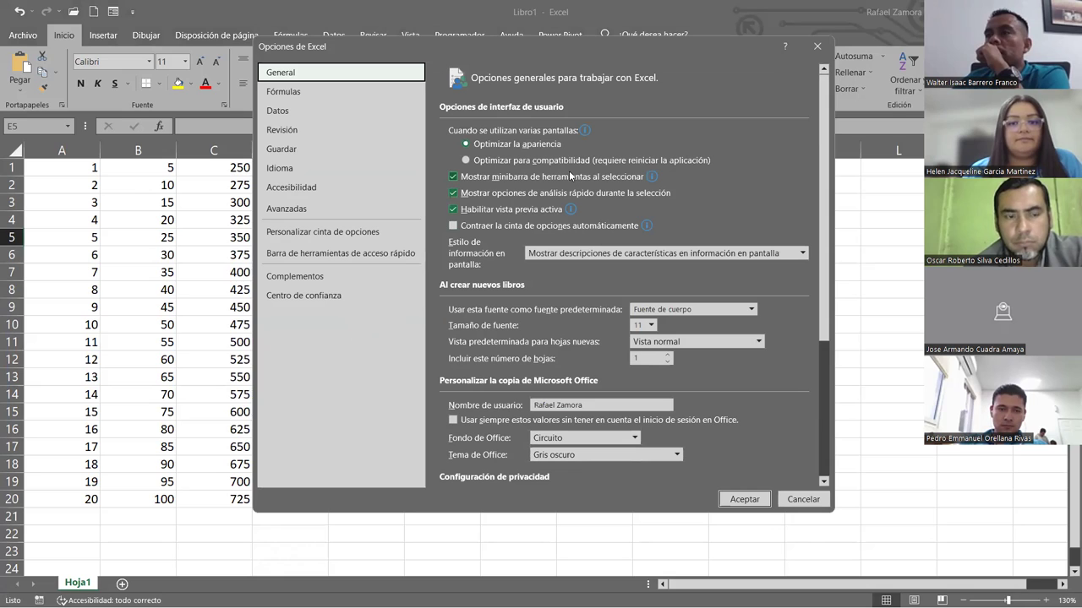
left_click(332, 216)
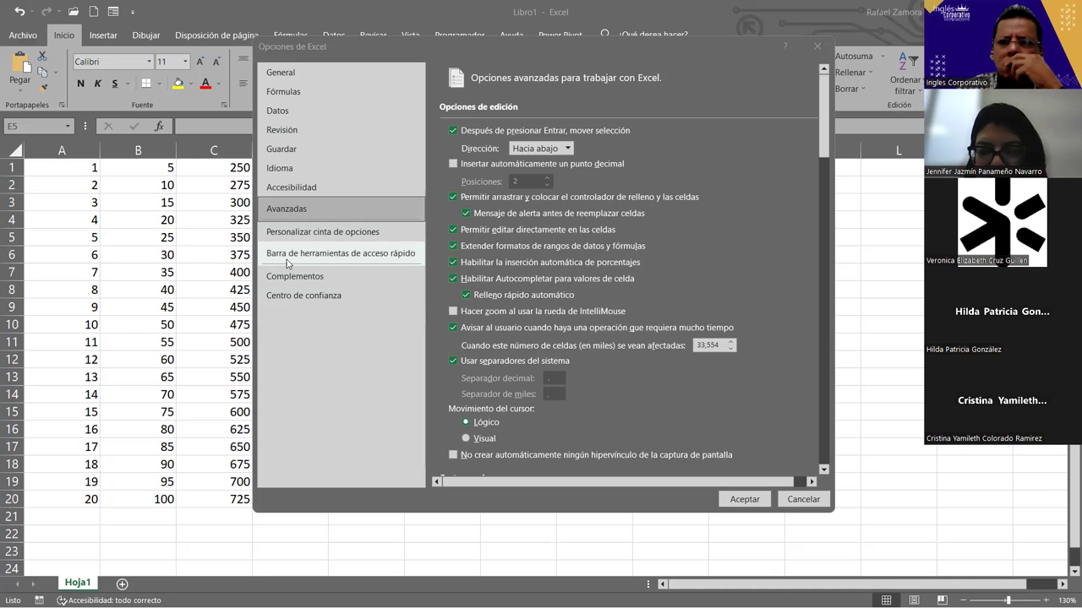
Scroll the Avanzadas page down to the General section with Modificar listas personalizadas.
left_click(287, 263)
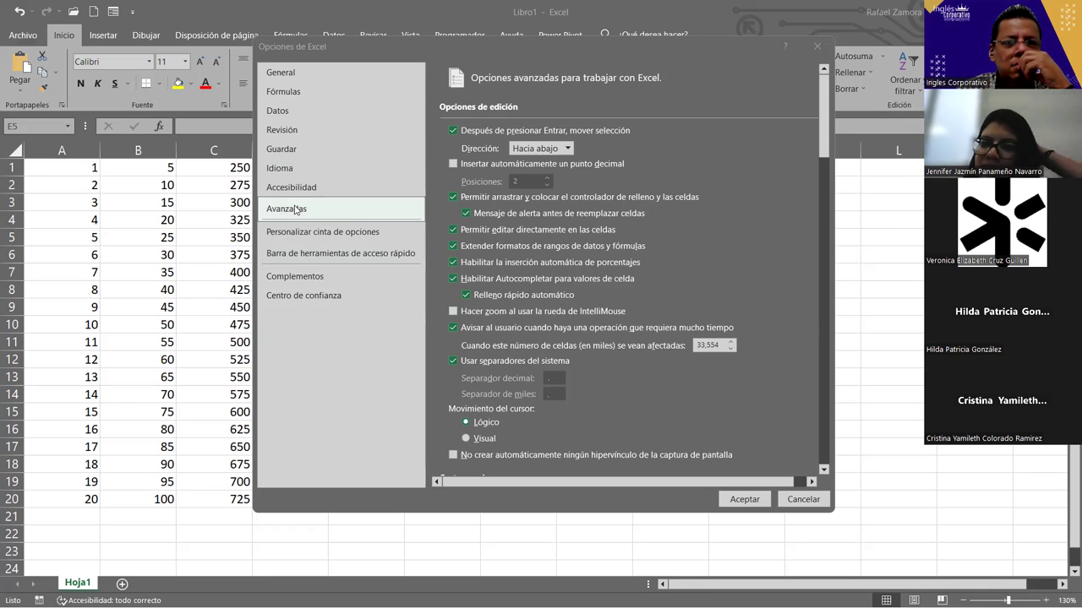
left_click(330, 213)
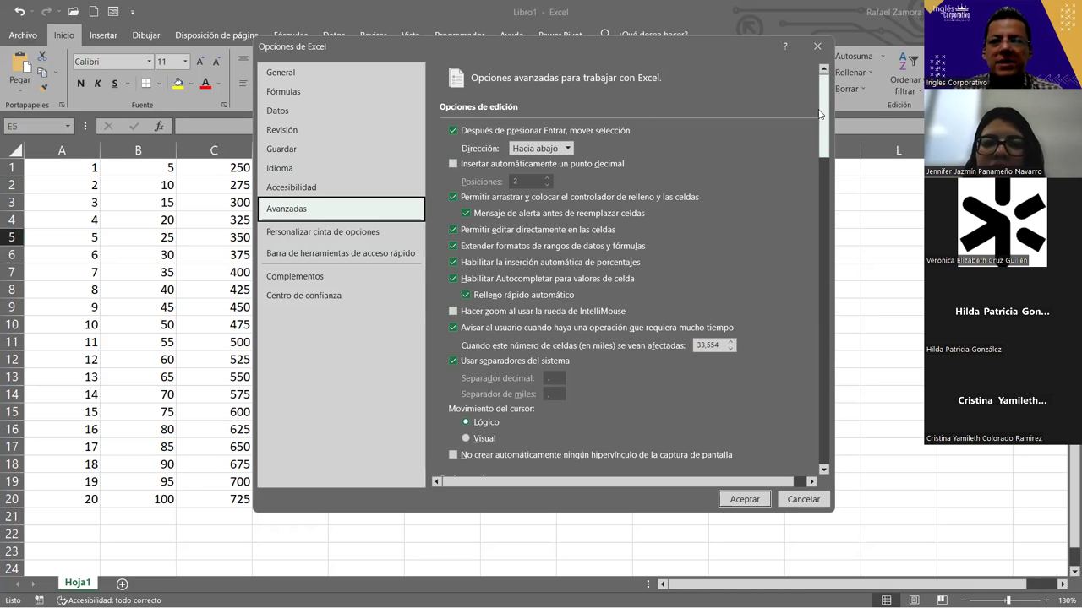
left_click_drag(819, 114, 827, 453)
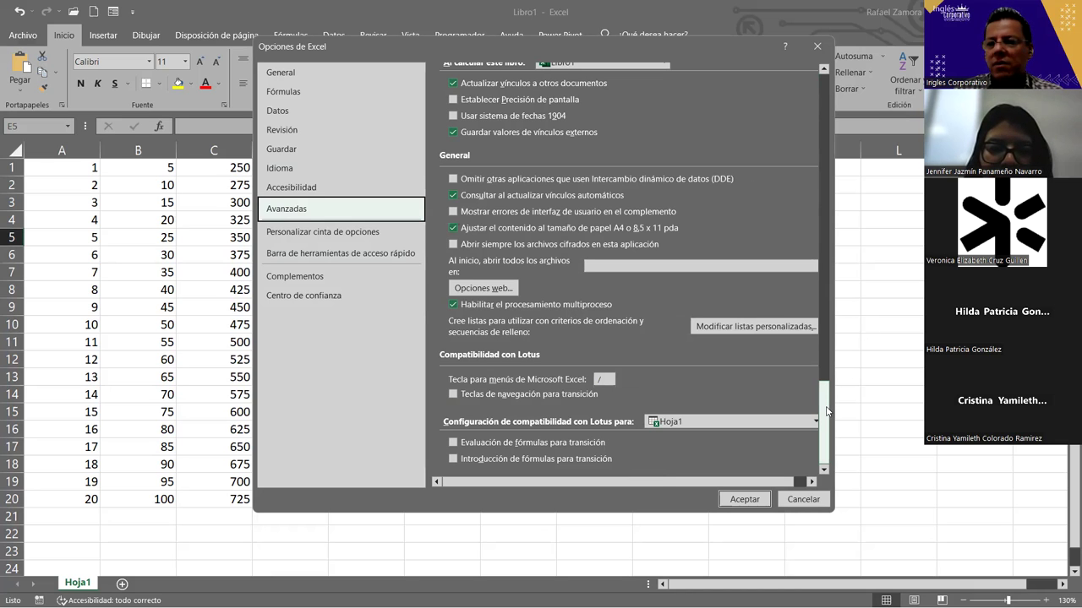
left_click_drag(826, 411, 820, 436)
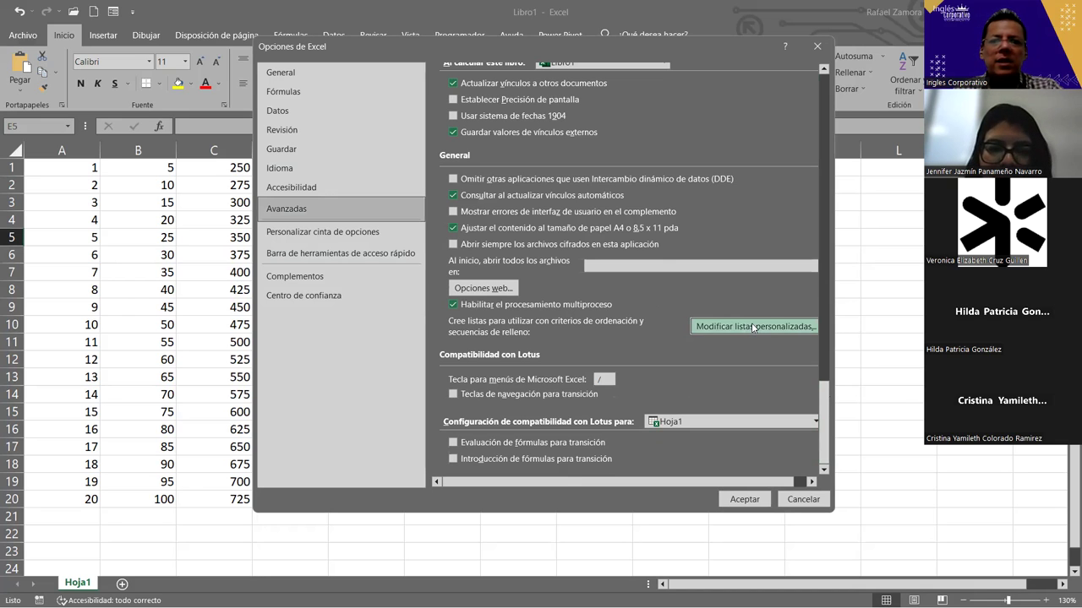
Review the existing lists in Listas personalizadas and cancel without changes.
left_click(752, 325)
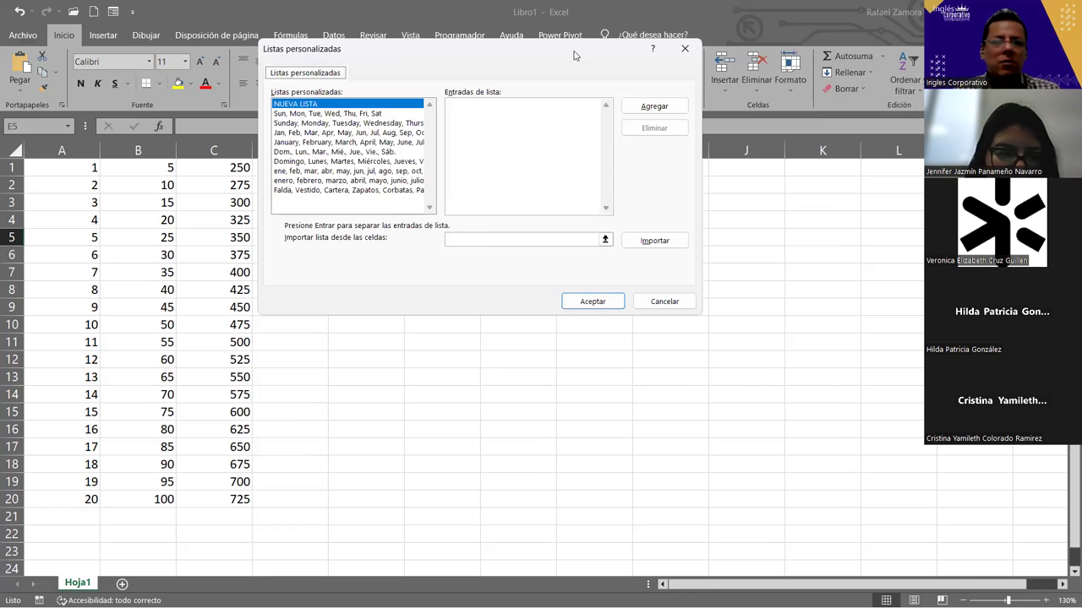
left_click_drag(573, 55, 640, 142)
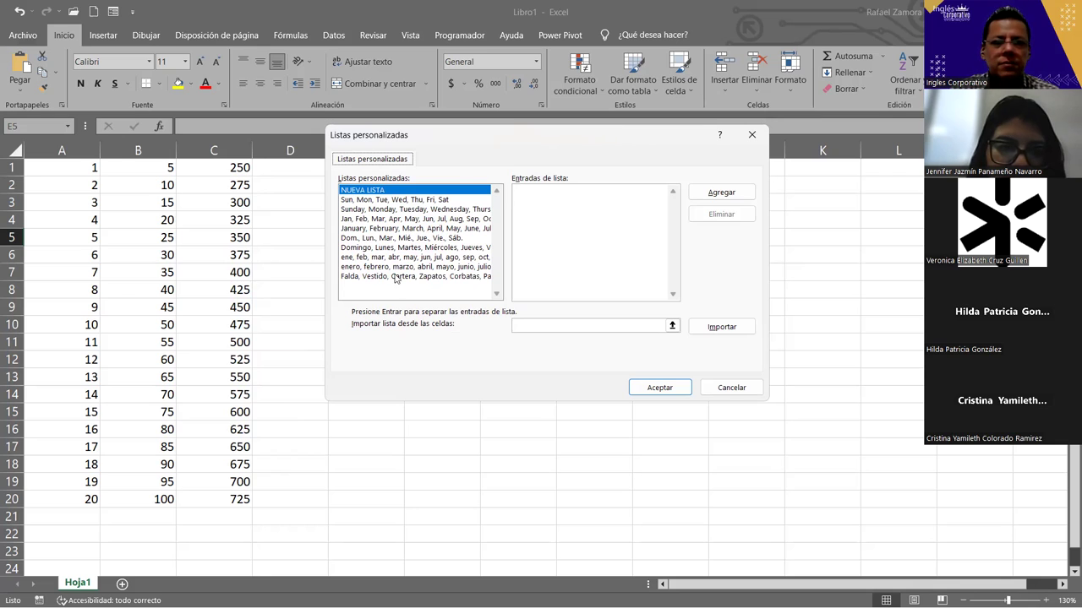
left_click(732, 388)
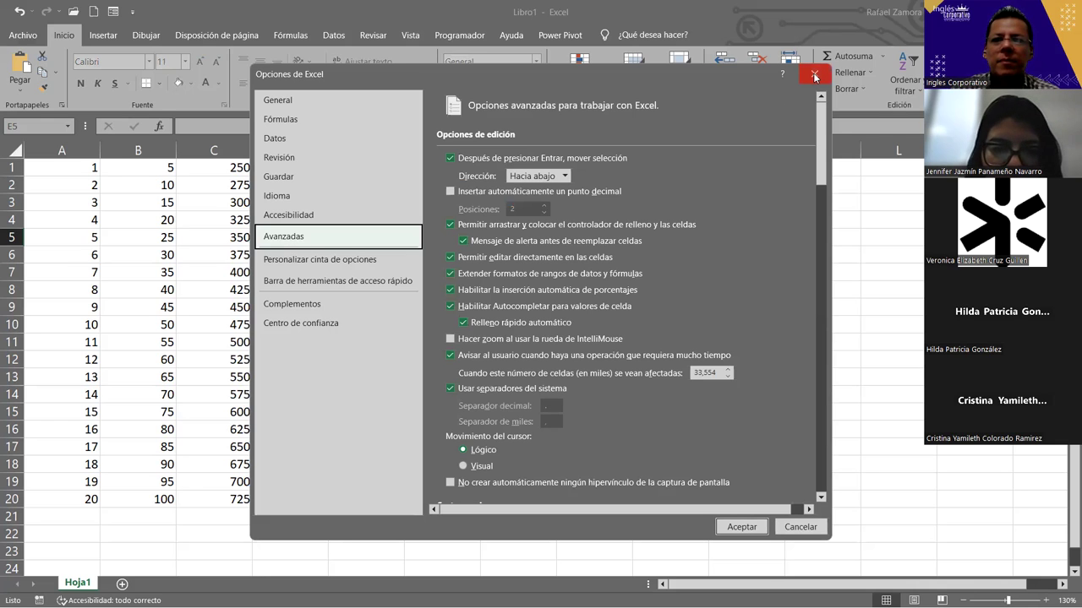
left_click(813, 73)
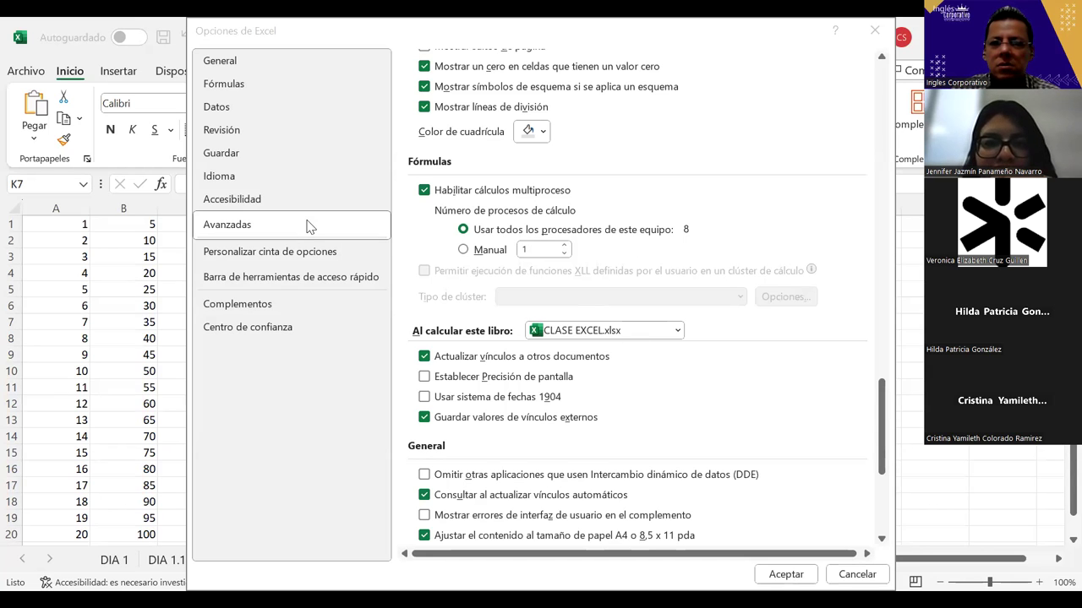
scroll(488, 233, "up", 5)
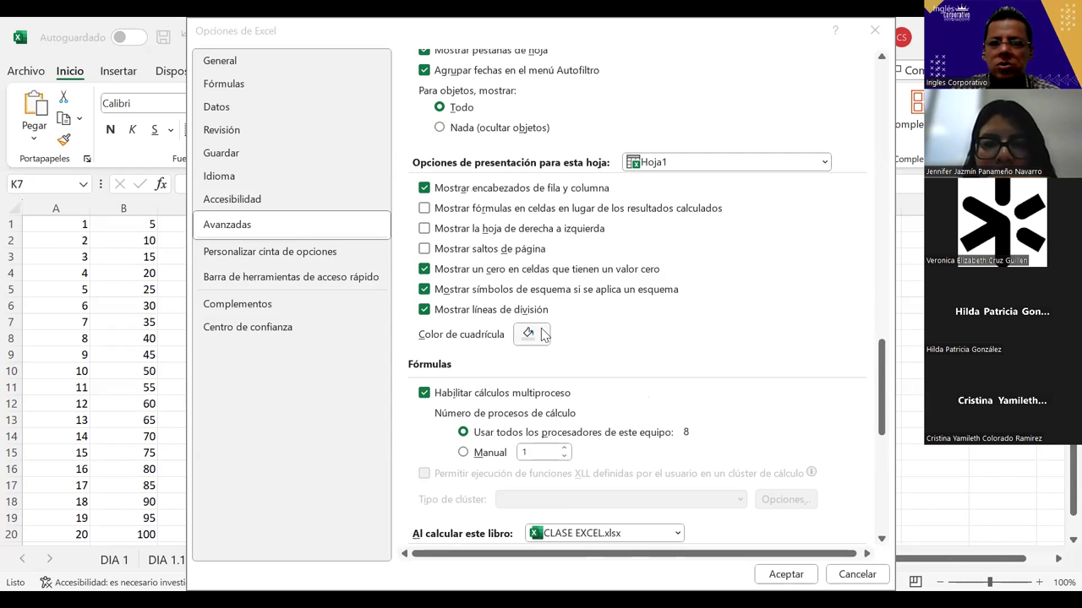
scroll(543, 334, "up", 3)
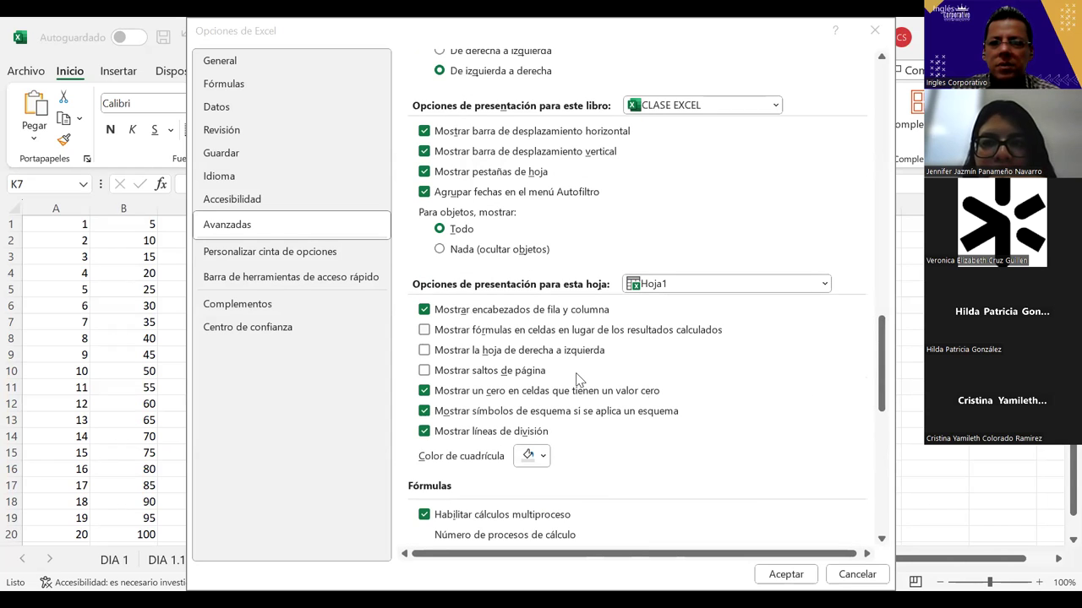
scroll(578, 380, "down", 1)
scroll(578, 380, "down", 5)
scroll(577, 385, "down", 5)
scroll(575, 390, "down", 3)
scroll(575, 391, "down", 1)
scroll(575, 391, "down", 2)
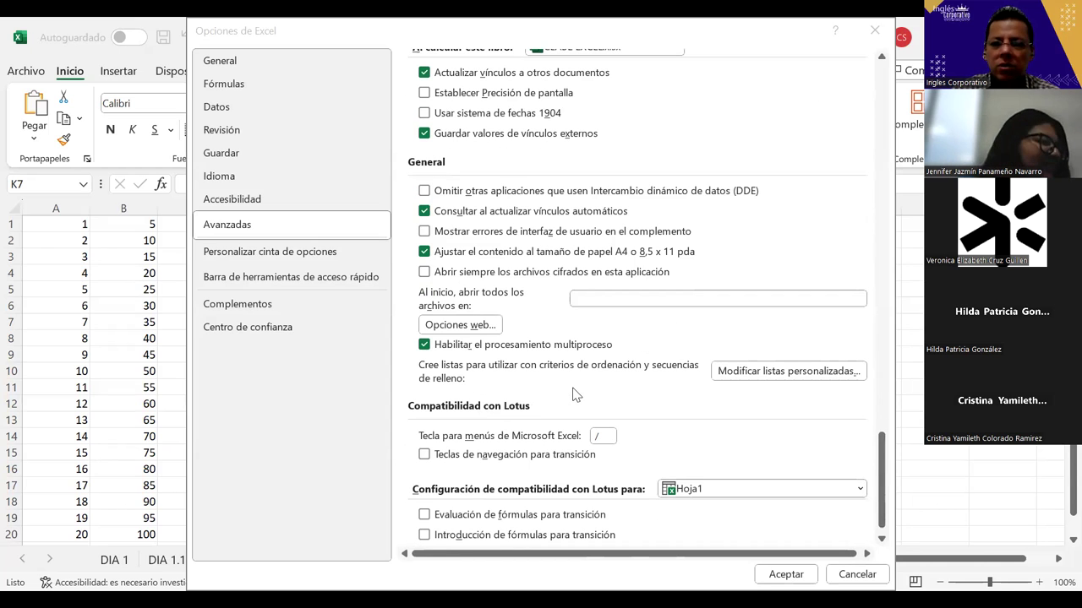
left_click(749, 371)
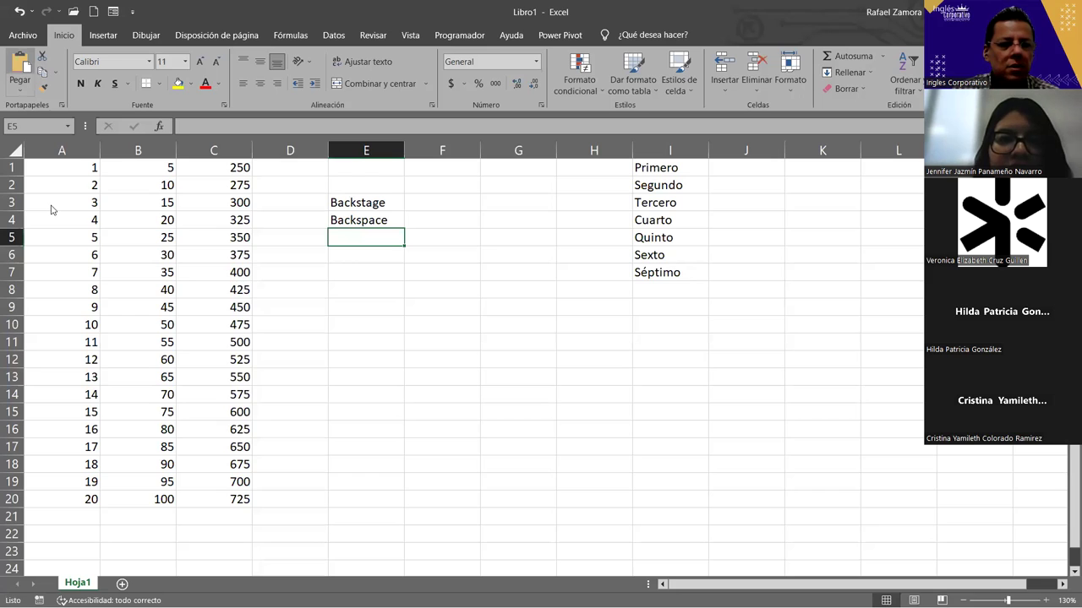
Open Listas personalizadas from the Avanzadas page of Opciones de Excel.
key("alt+t")
key("o")
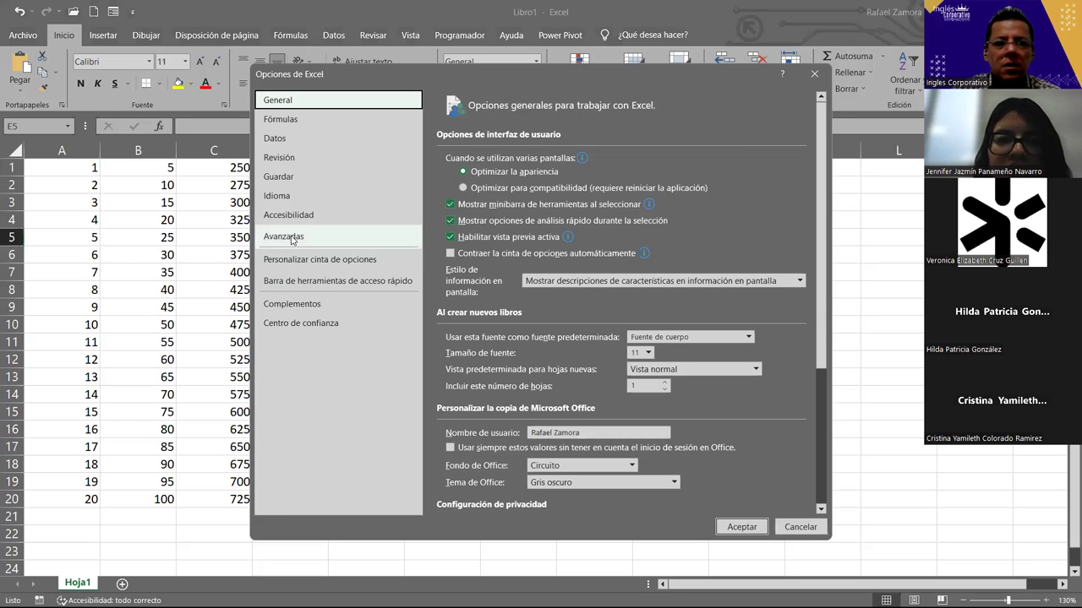
left_click(283, 236)
scroll(754, 370, "down", 15)
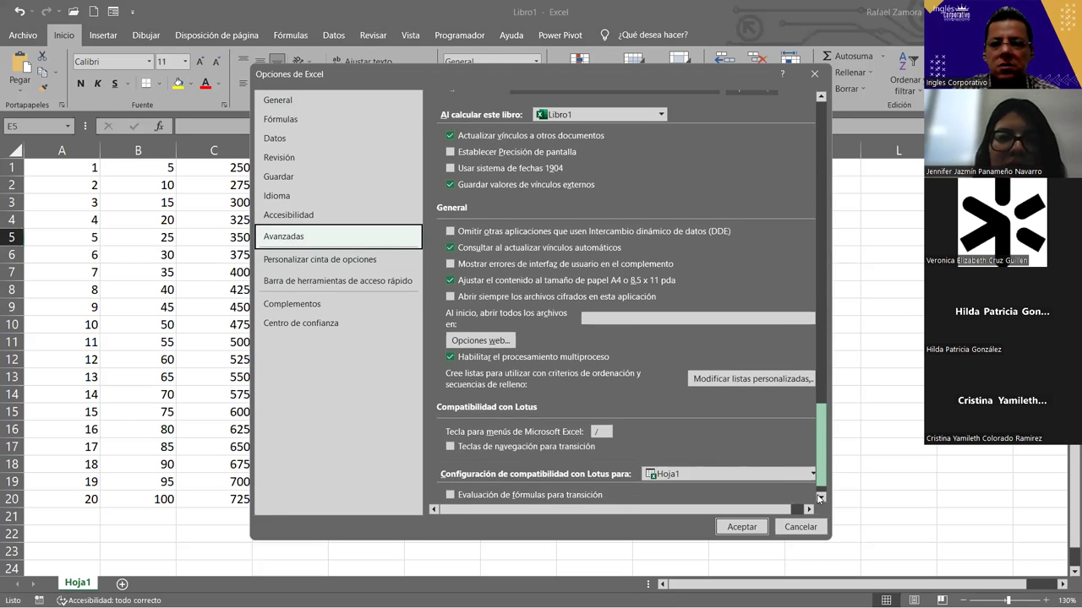
scroll(755, 370, "down", 2)
left_click(755, 354)
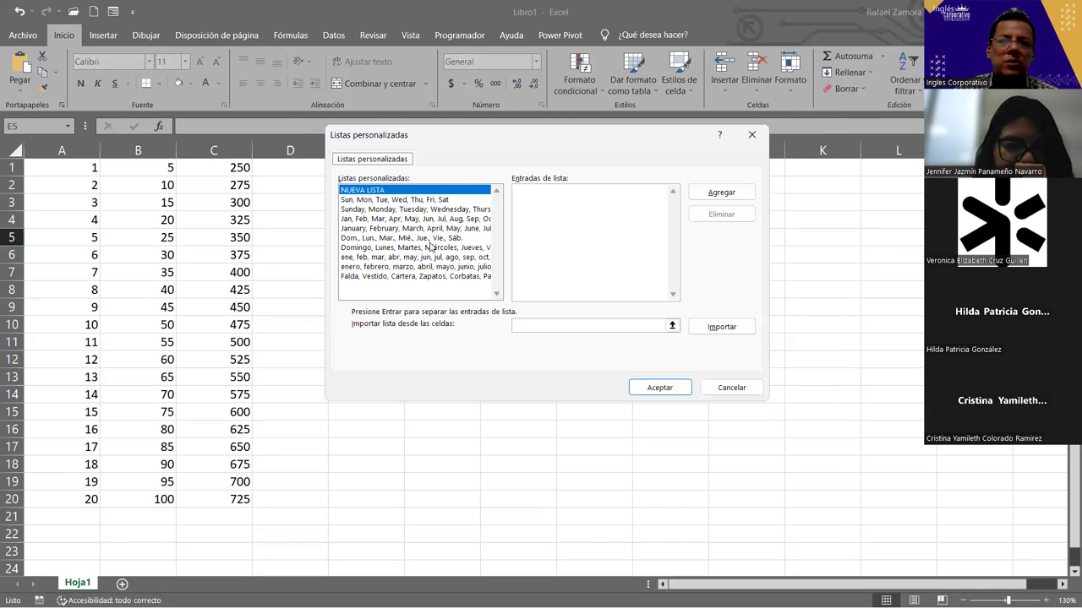
Delete the clothing custom list beginning with Falda, confirming the deletion.
left_click(408, 276)
left_click(721, 216)
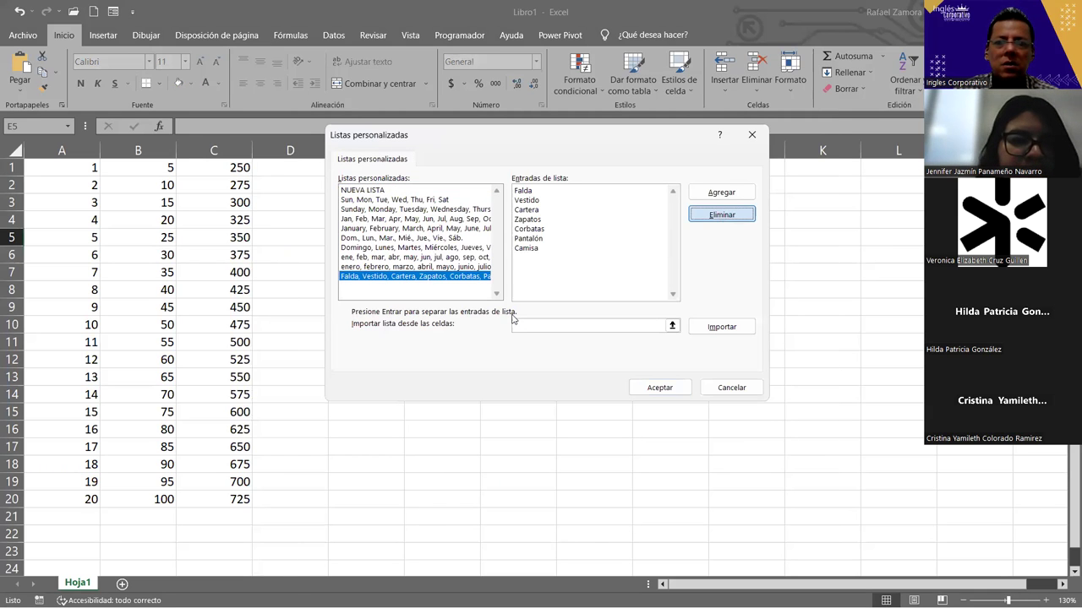
left_click(578, 302)
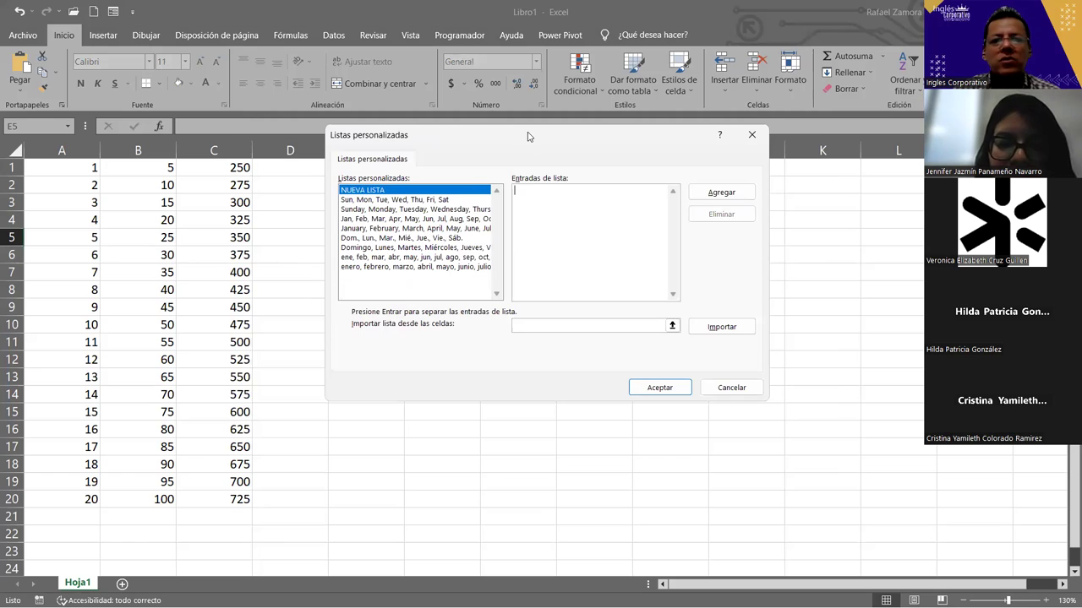
Look over the built-in day and month lists, then select NUEVA LISTA.
left_click_drag(527, 136, 449, 118)
left_click_drag(338, 210, 339, 246)
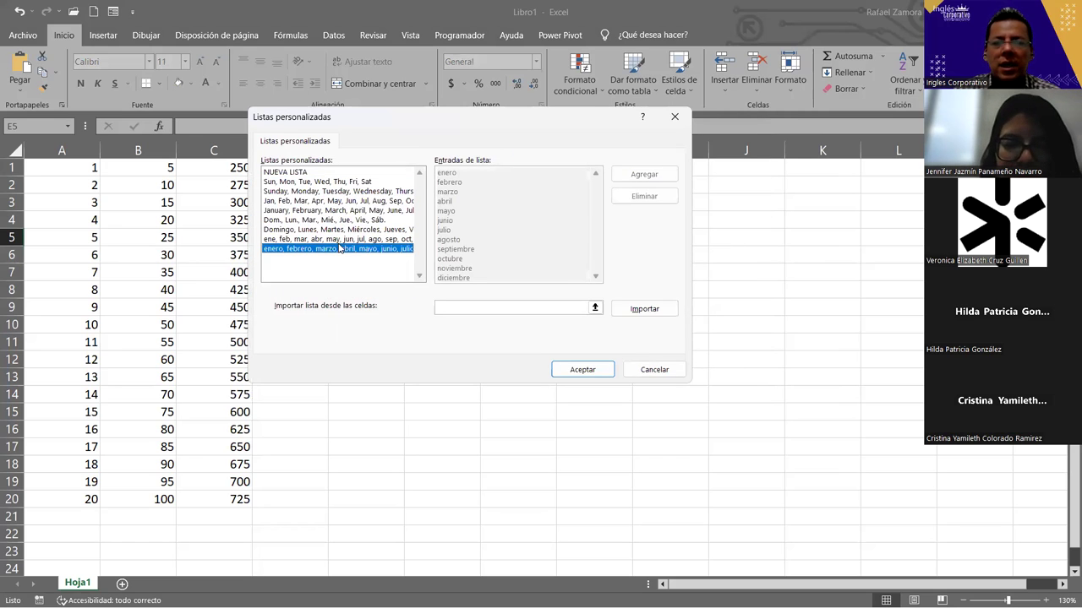
left_click(349, 210)
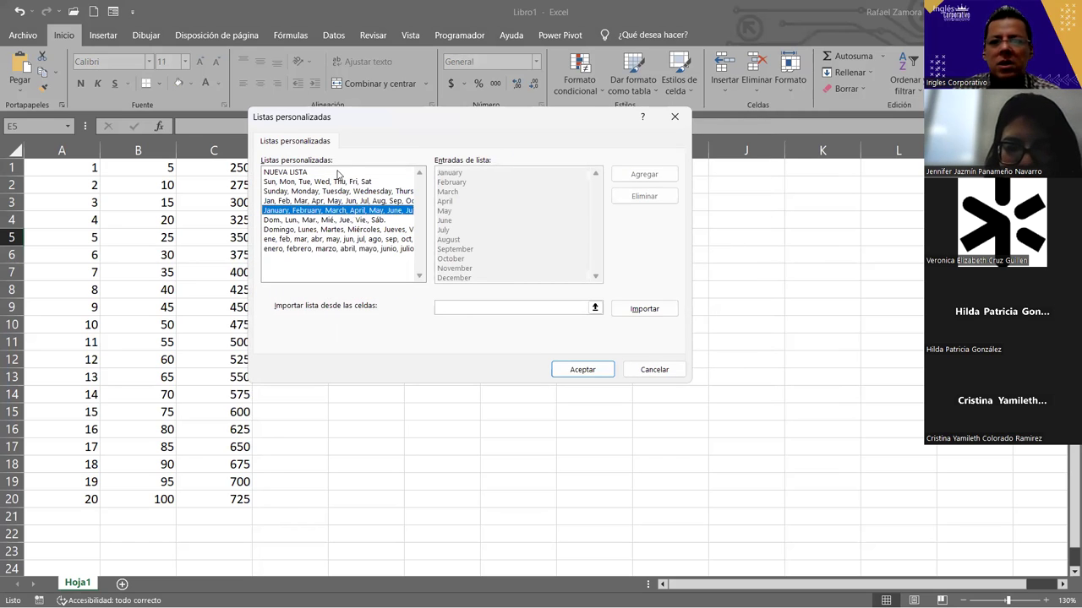
left_click(325, 192)
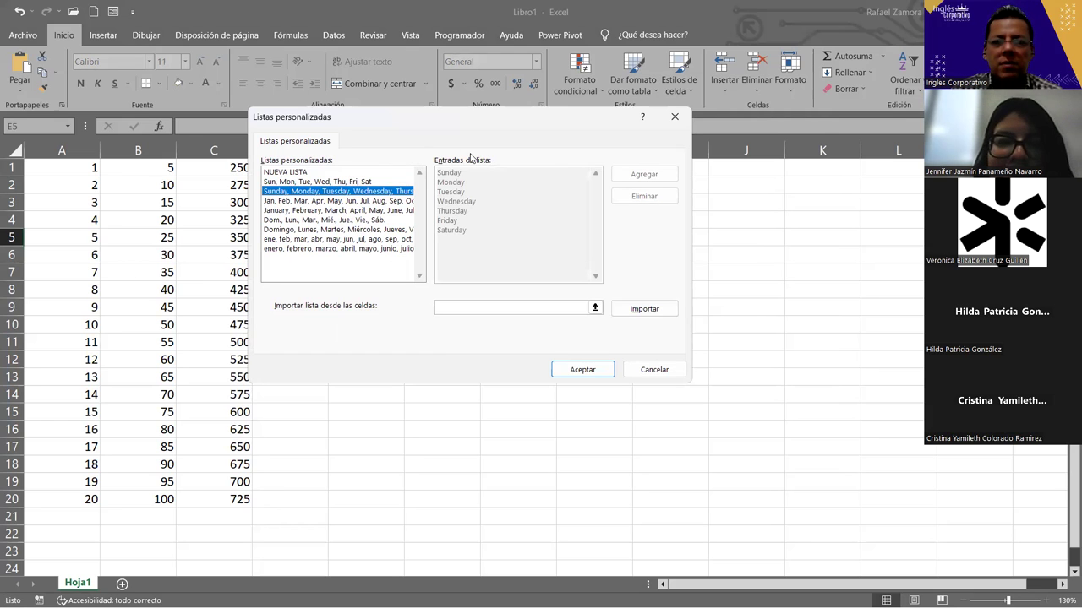
left_click(311, 172)
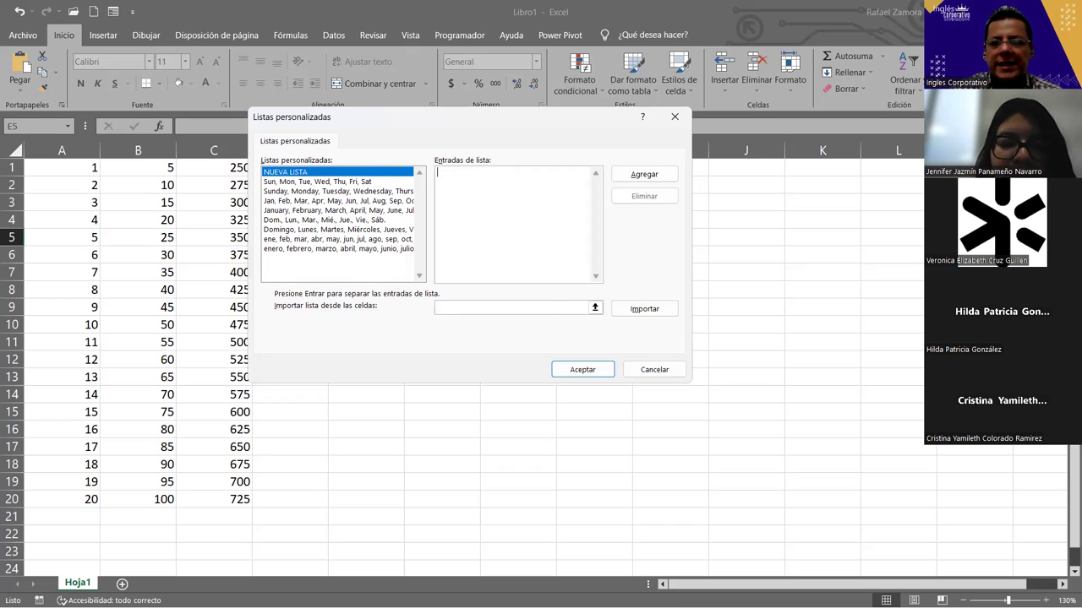
Enter Uno, Dos, Tres and Cuatro one per line in the list entries box.
left_click(449, 202)
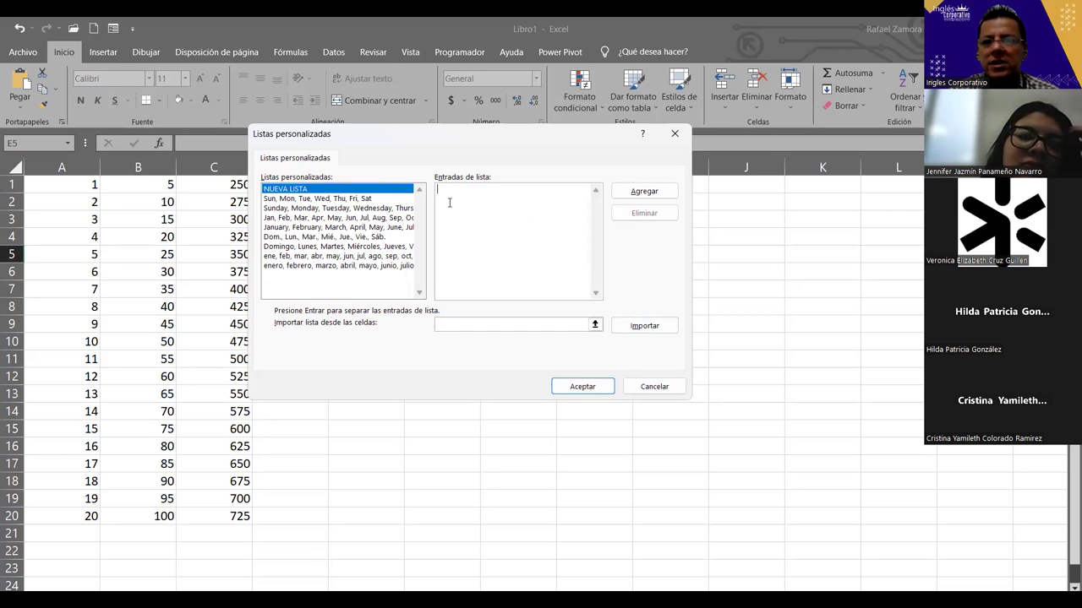
type("Uno,Dos,")
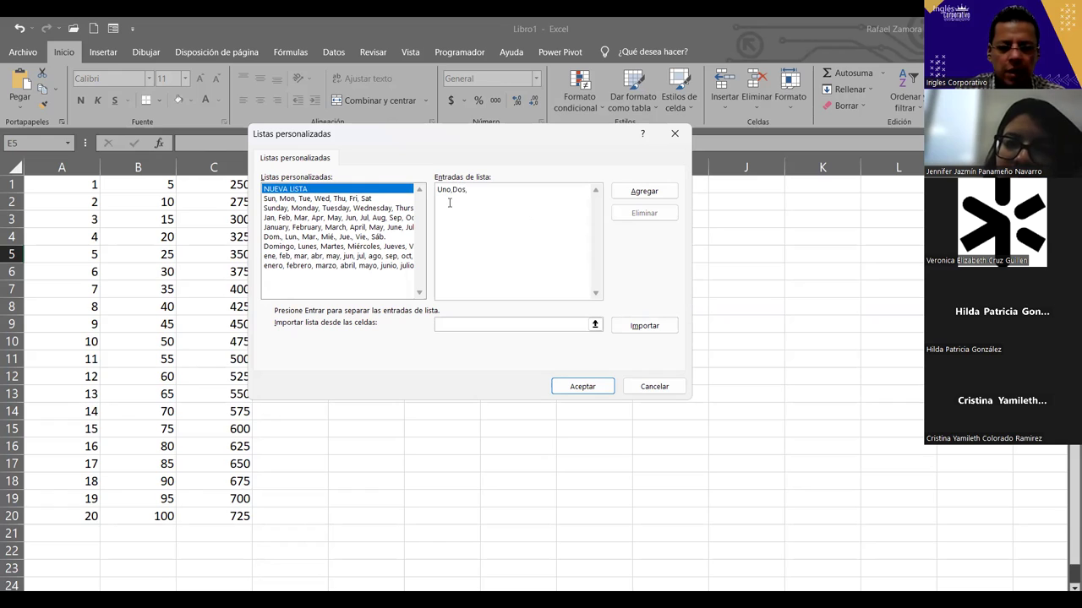
key("BackSpace")
key("BackSpace")
key("BackSpace")
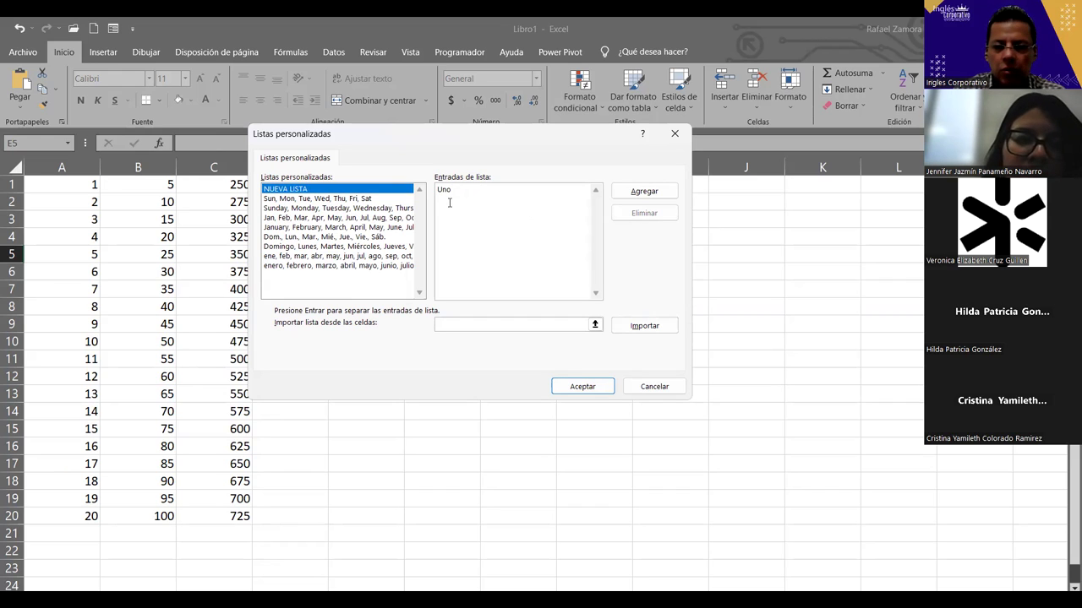
type("Dos")
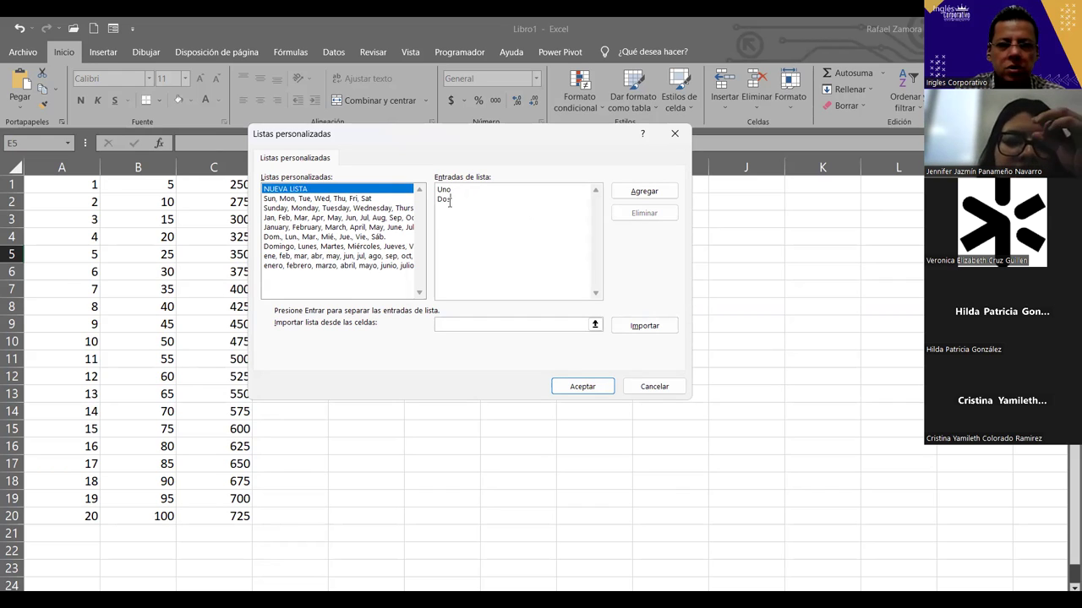
type(" Tres")
key("Return")
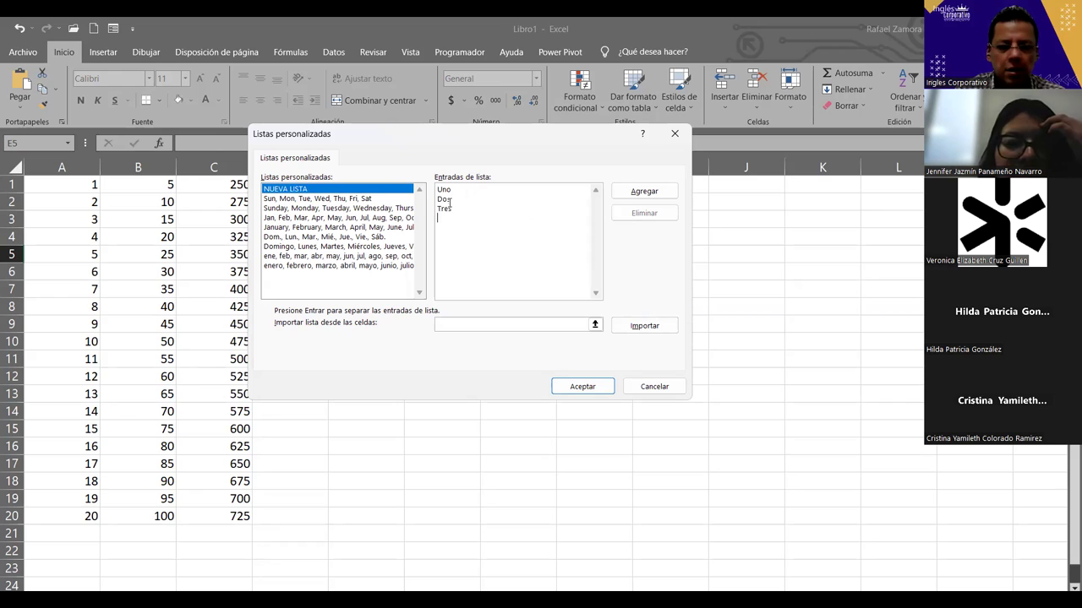
type("Cuatro")
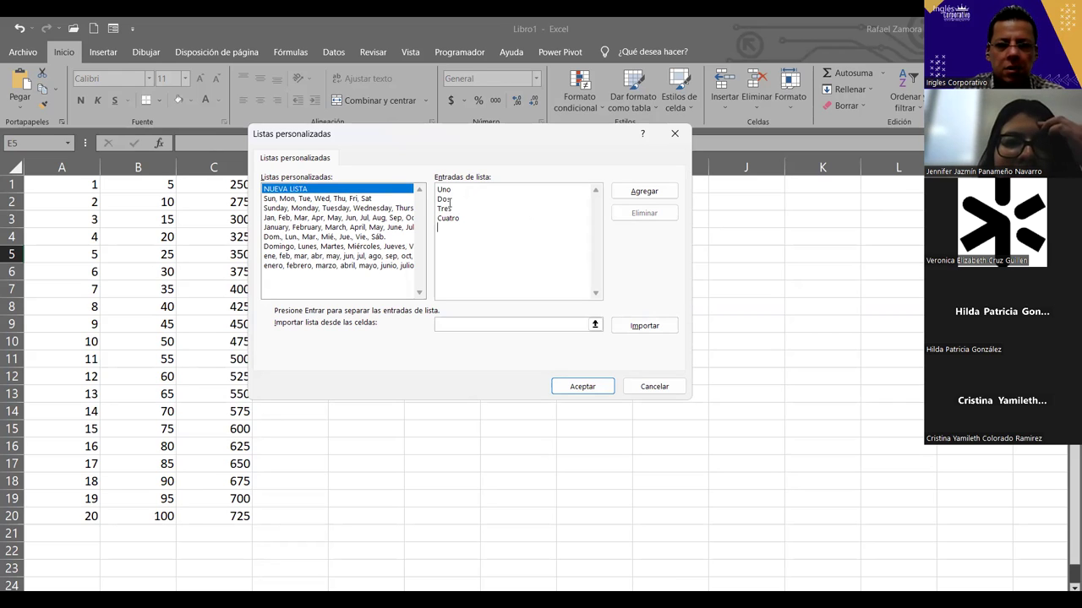
key("Return")
Finish the entries with Cinco, Seis and Siete and add them as a custom list.
type("Cinco")
key("Return")
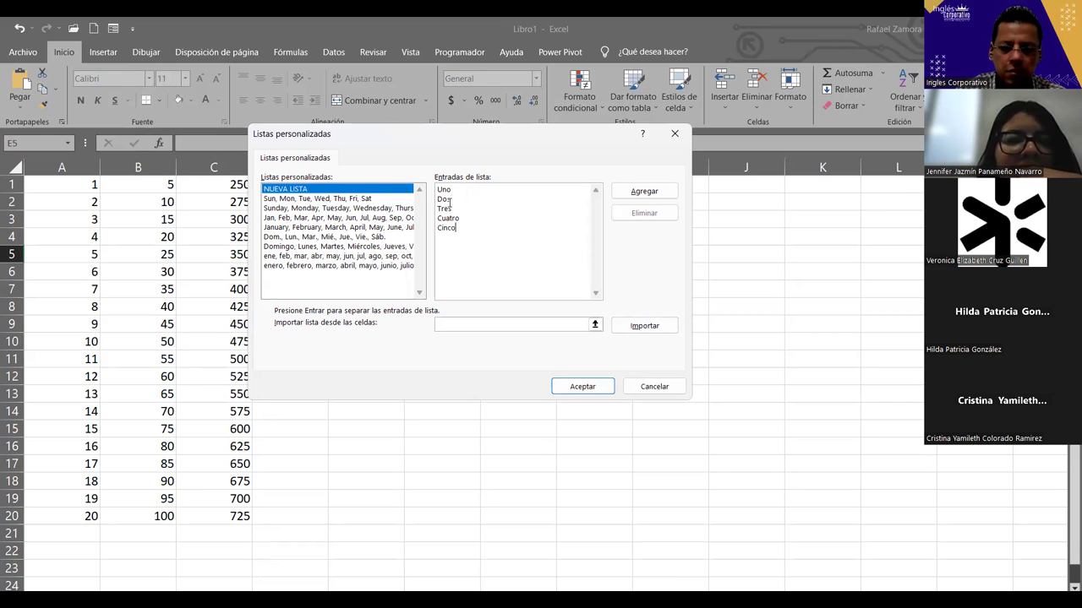
type("Seis")
key("Return")
type("Siete")
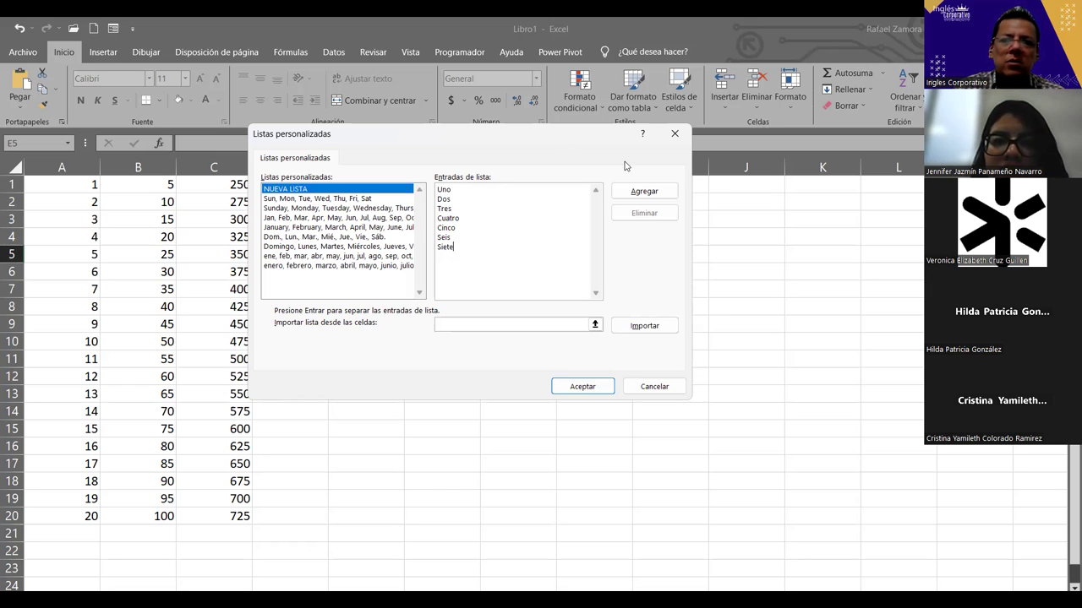
left_click(648, 193)
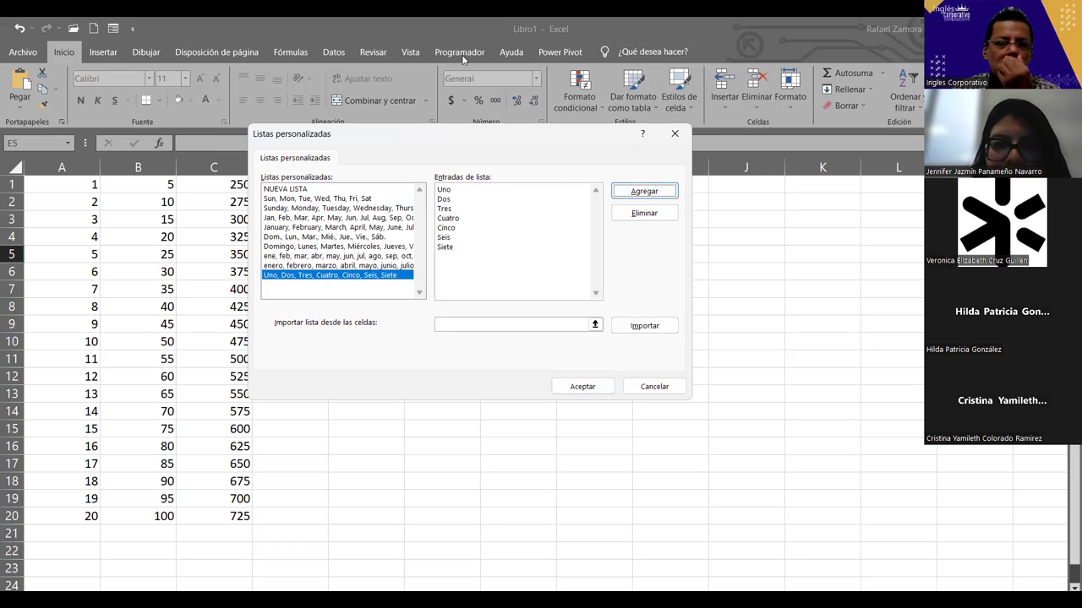
left_click_drag(580, 134, 444, 50)
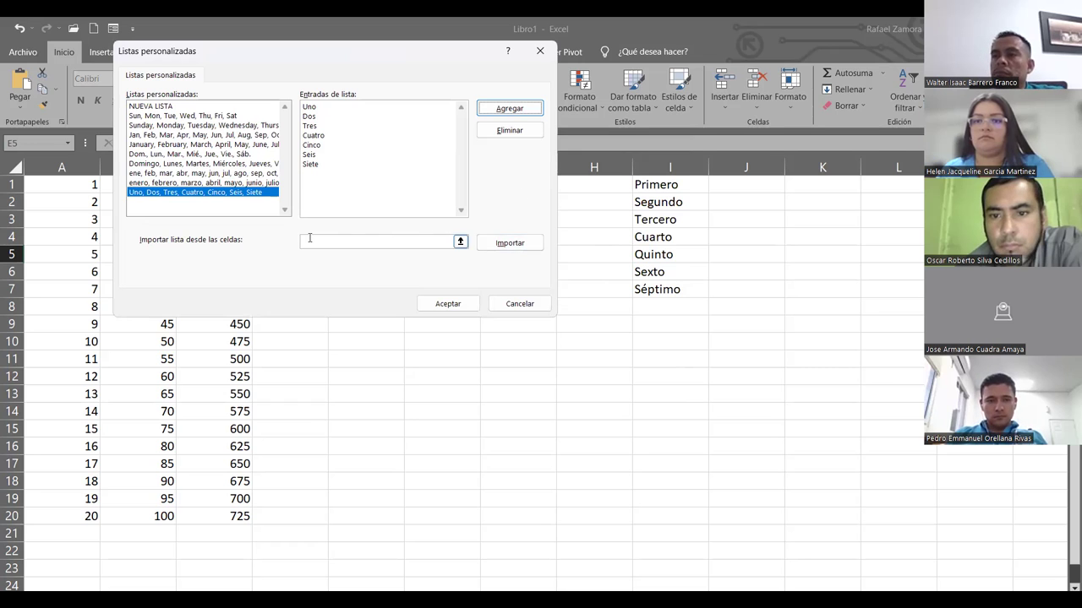
Import Primero–Séptimo from $I$1:$I$7 as a custom list and accept the dialog.
left_click(338, 242)
left_click(326, 244)
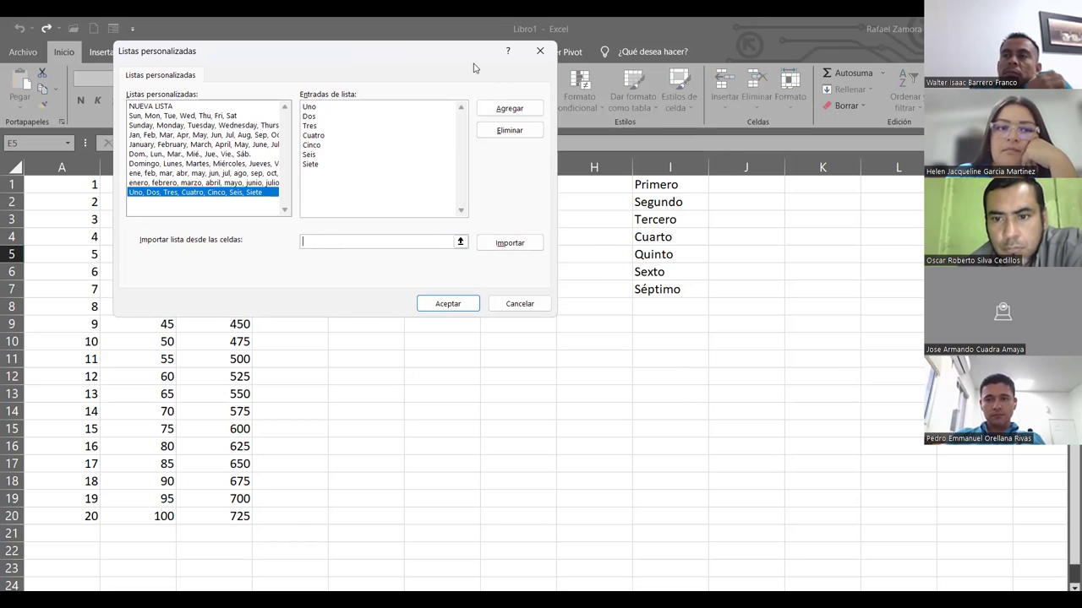
left_click(668, 181)
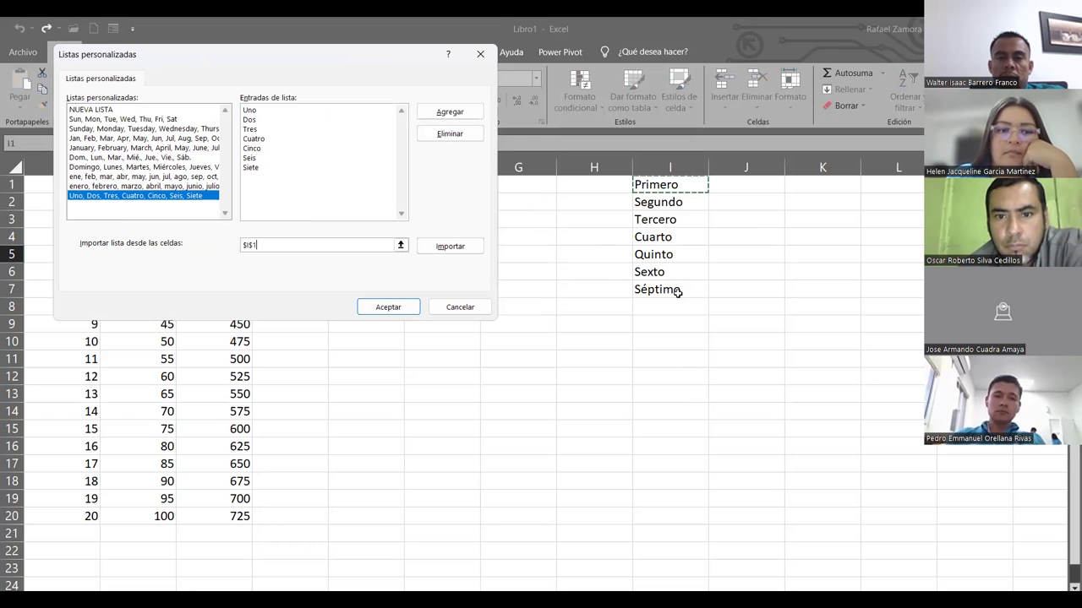
left_click_drag(677, 291, 670, 298)
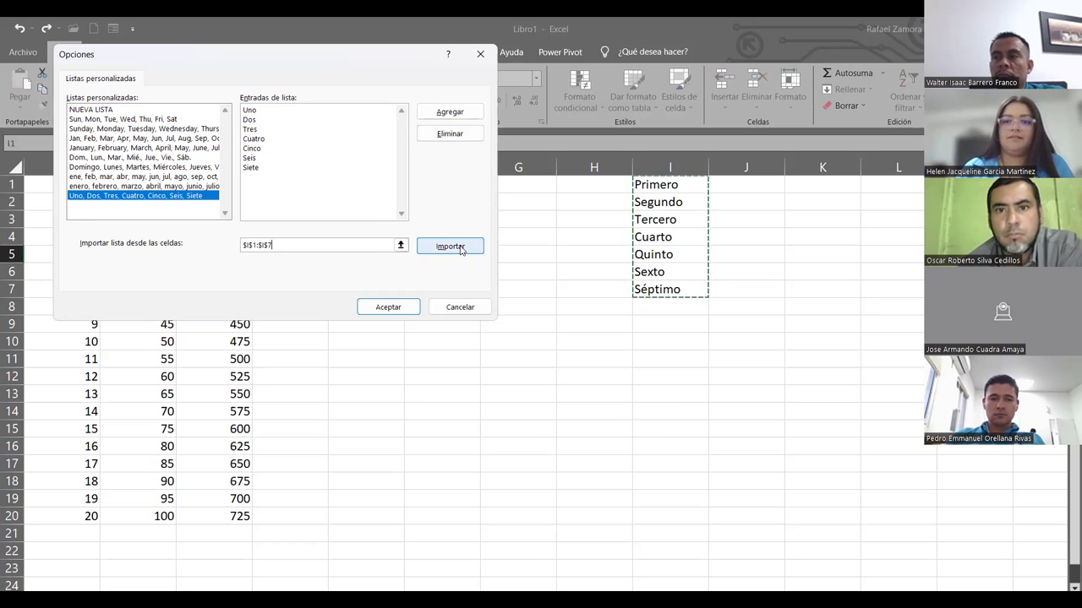
left_click(460, 248)
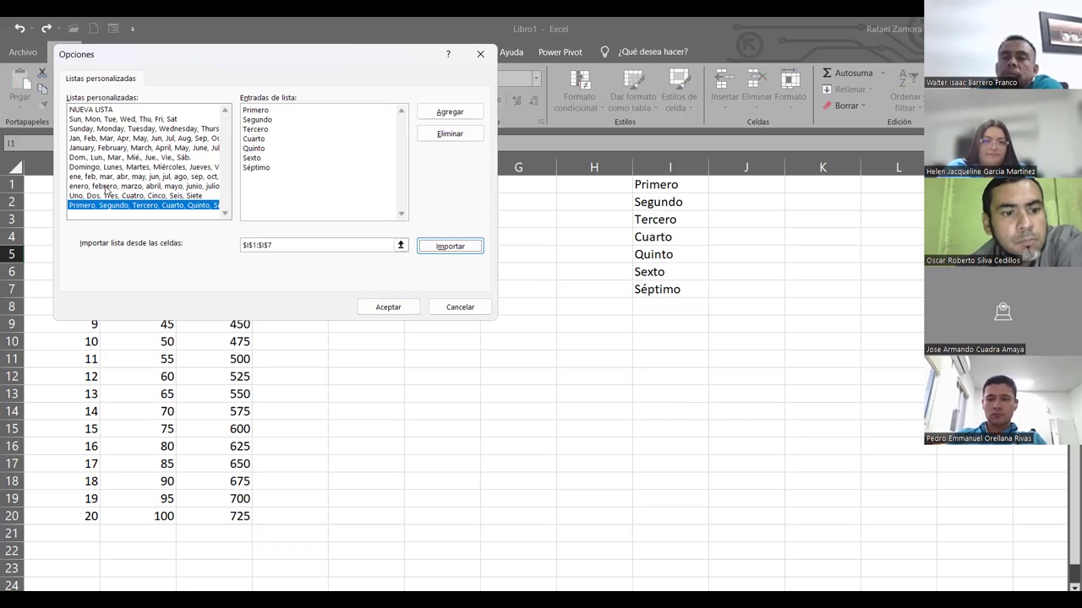
left_click(395, 306)
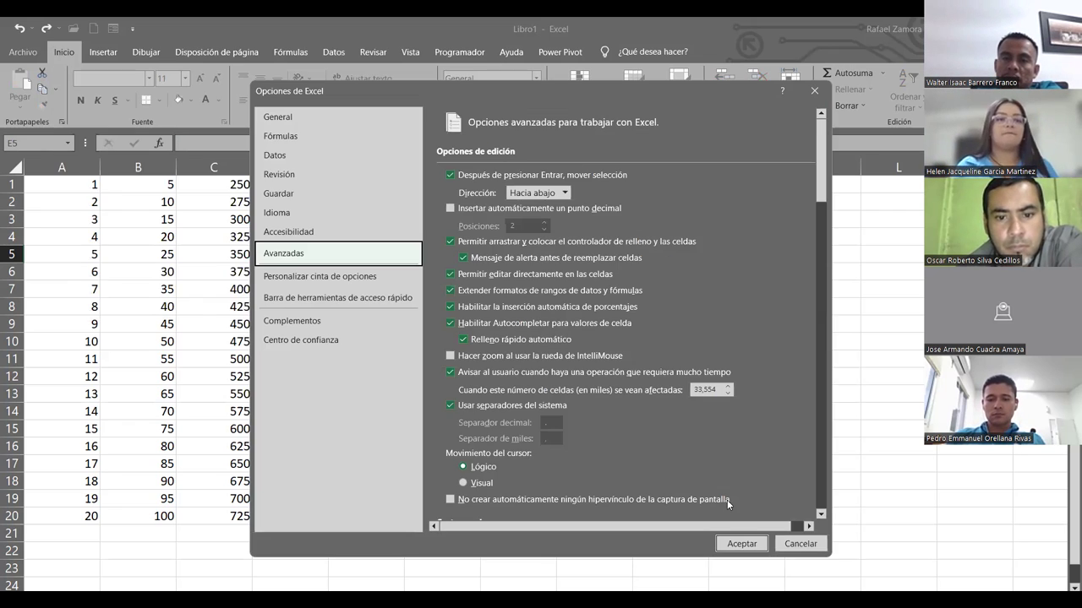
Close Excel options and clear the contents of E1:I11.
left_click(739, 544)
left_click(502, 326)
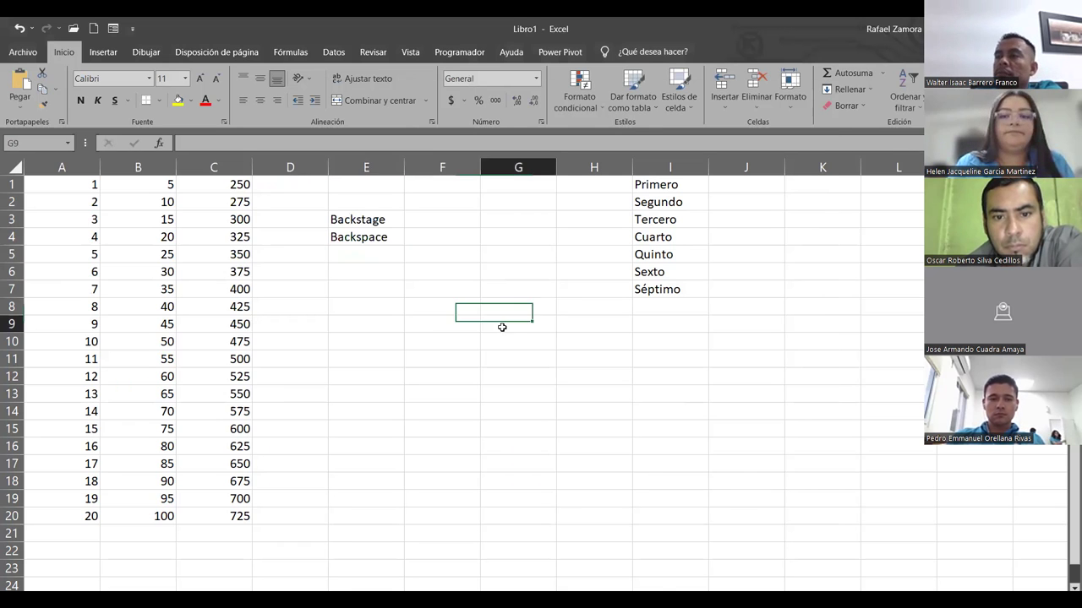
left_click_drag(349, 184, 674, 356)
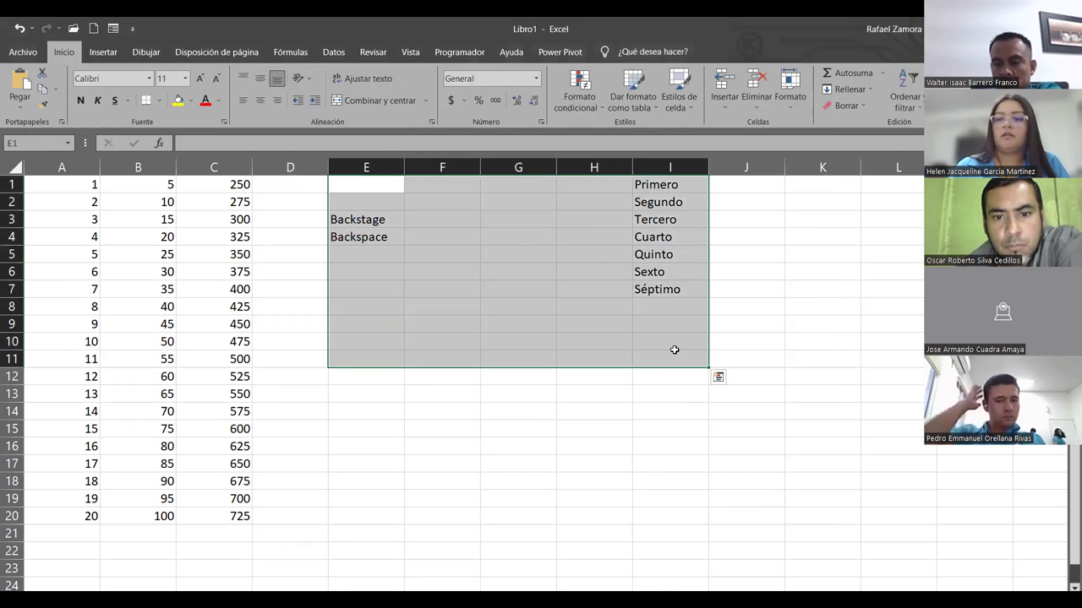
key("Delete")
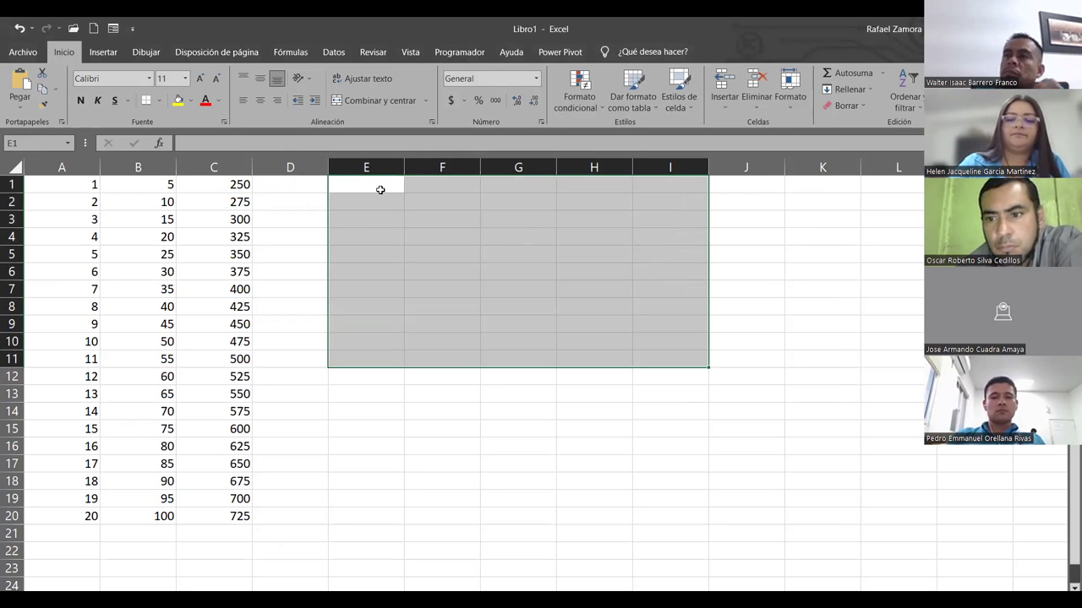
Type Uno in D1 and fill D1:D7 with Uno through Siete.
left_click(308, 194)
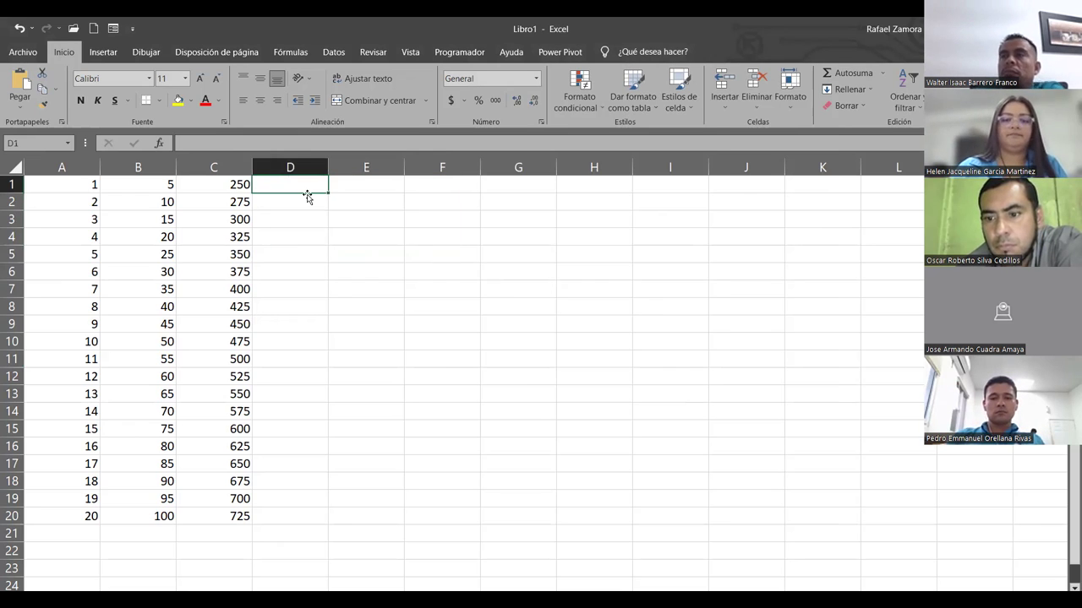
type("Uno")
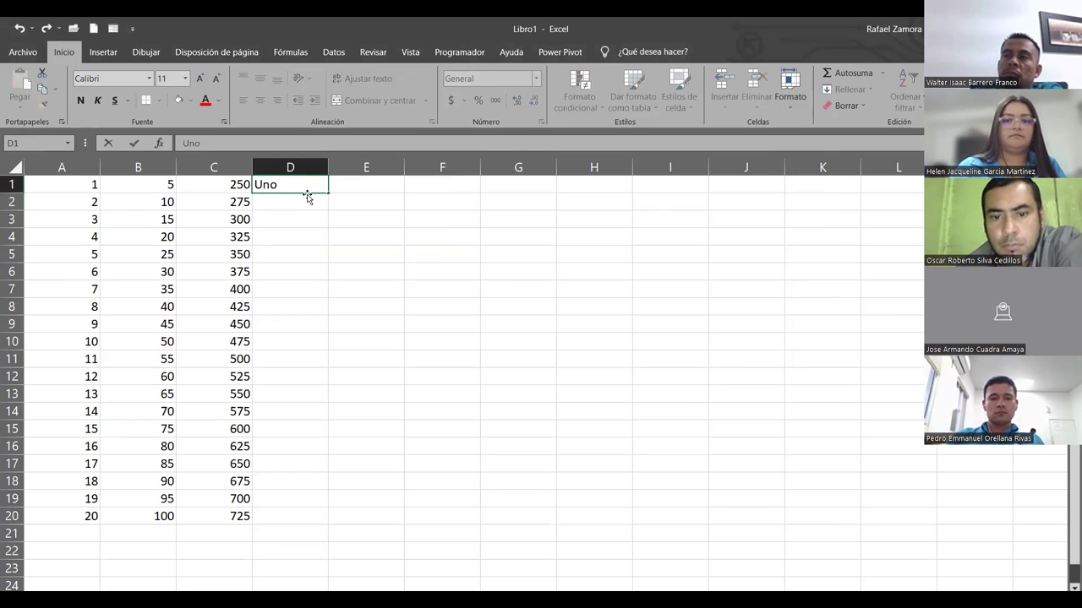
key("Return")
left_click(308, 188)
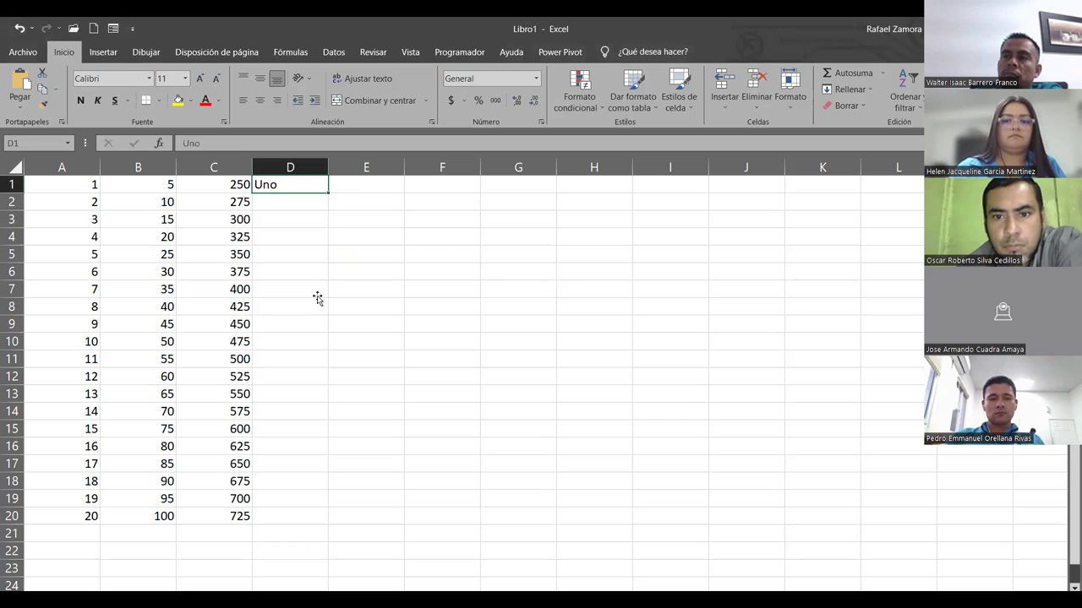
left_click_drag(317, 297, 317, 296)
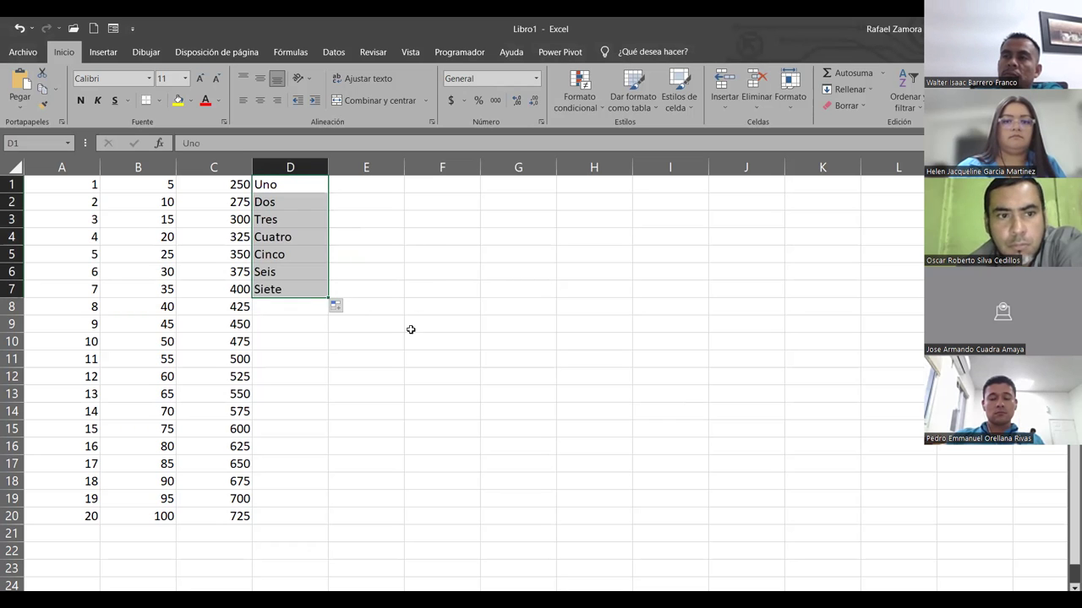
Type Primero in E1 and fill E1:E7 with Primero through Séptimo.
left_click(385, 188)
type("Primero")
key("Return")
left_click(385, 187)
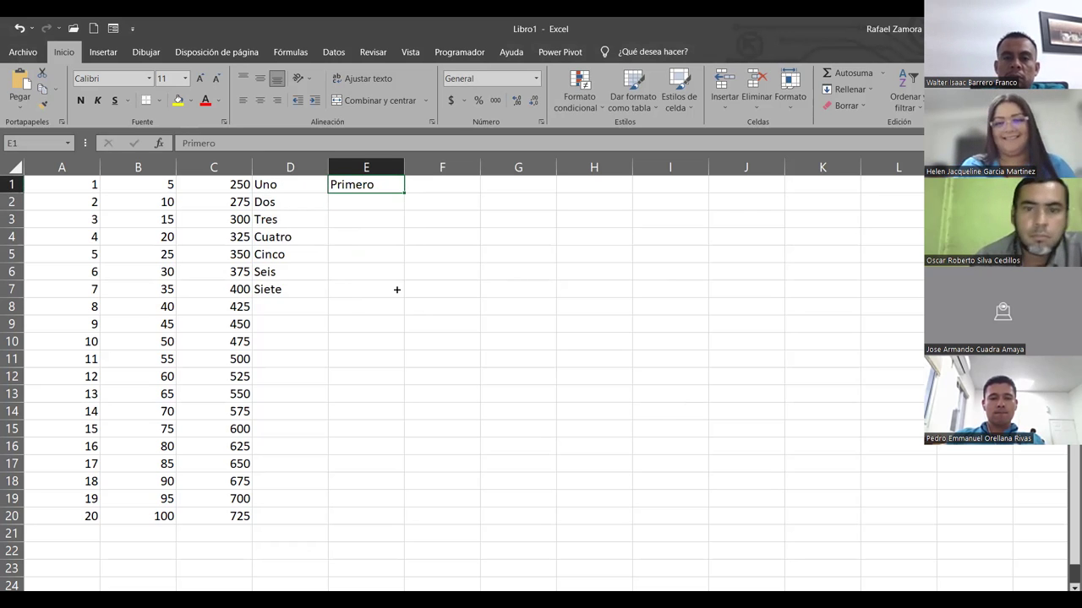
left_click_drag(404, 193, 396, 289)
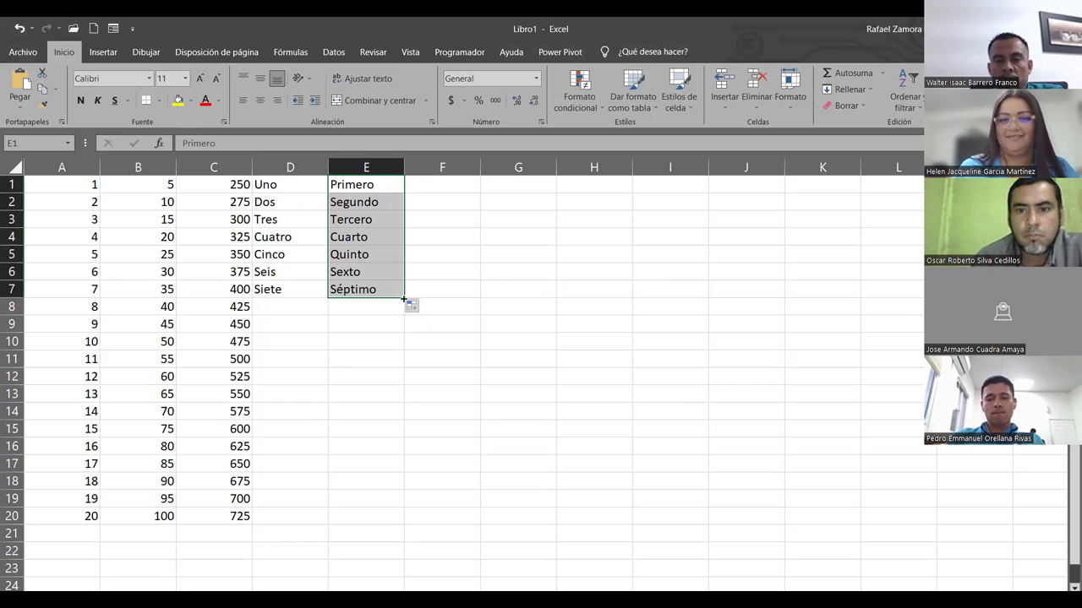
Extend the Primero–Séptimo series in column E down to E20, ending on Sexto.
left_click_drag(404, 298, 406, 515)
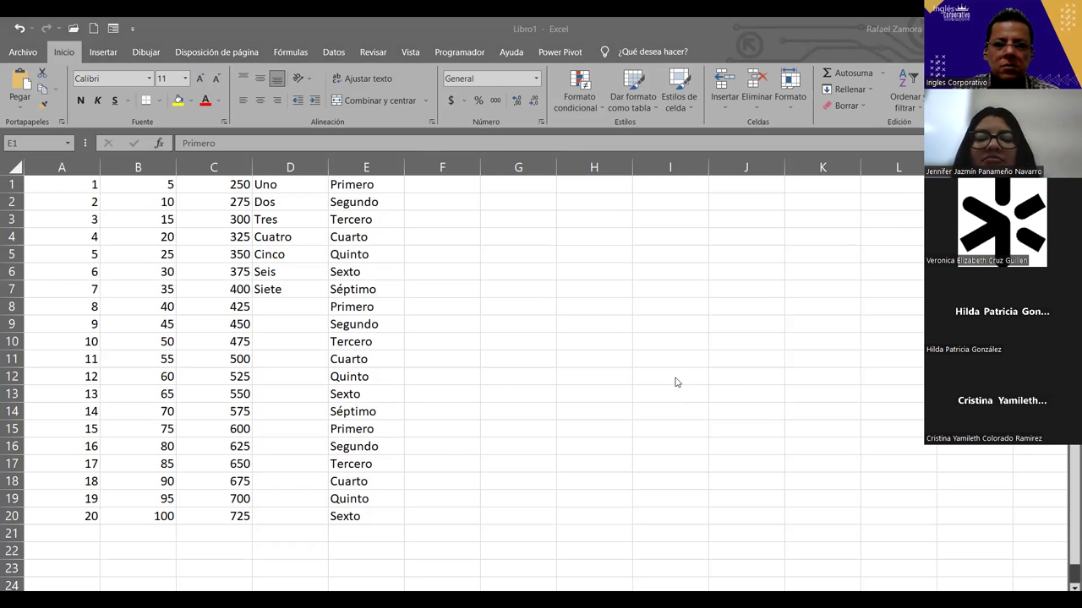
left_click(589, 285)
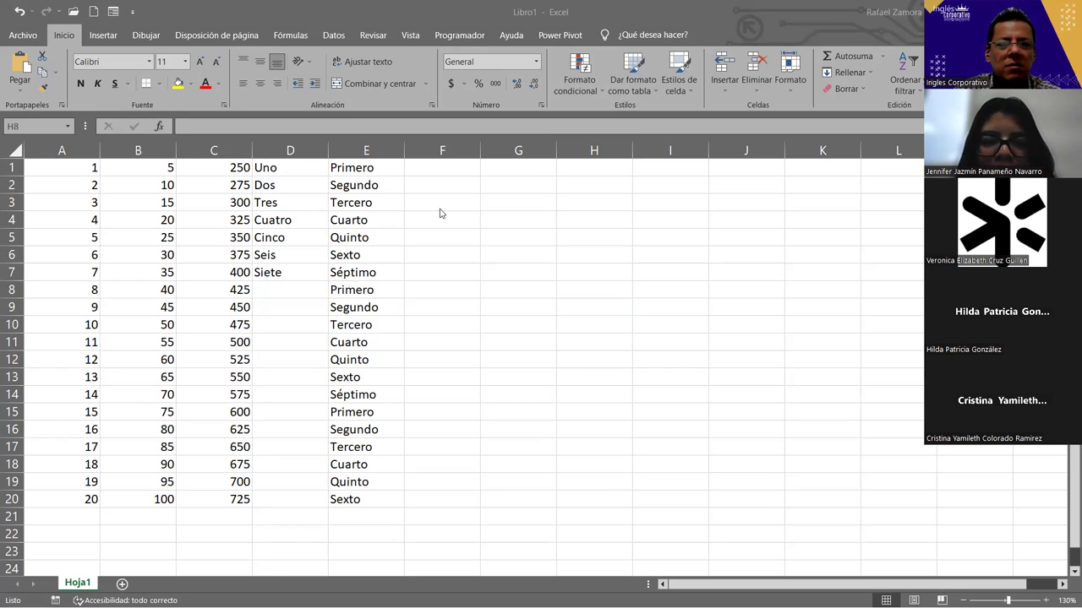
left_click(667, 301)
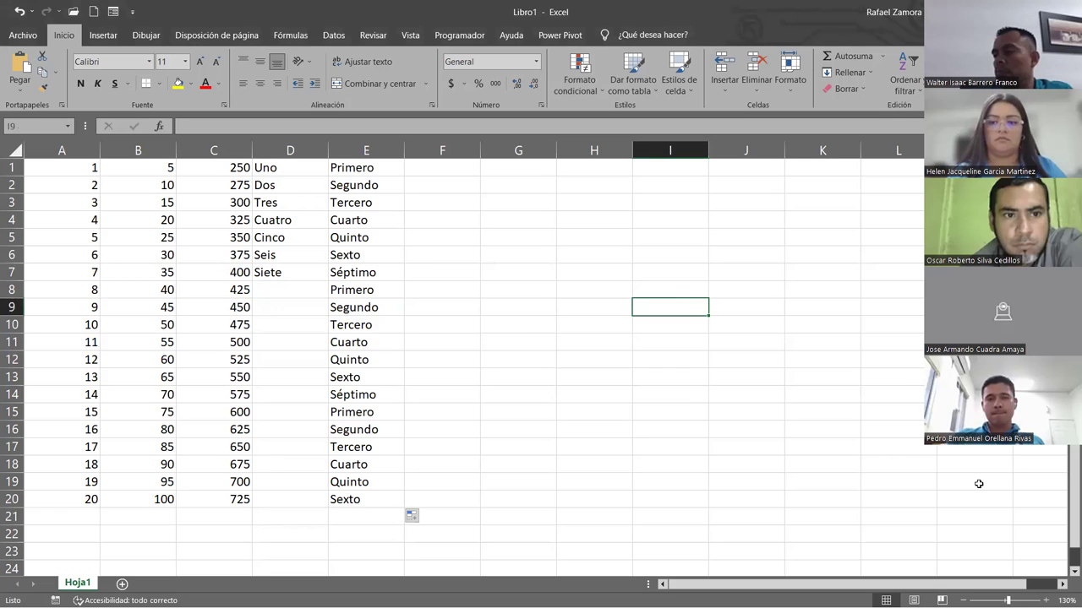
left_click(464, 277)
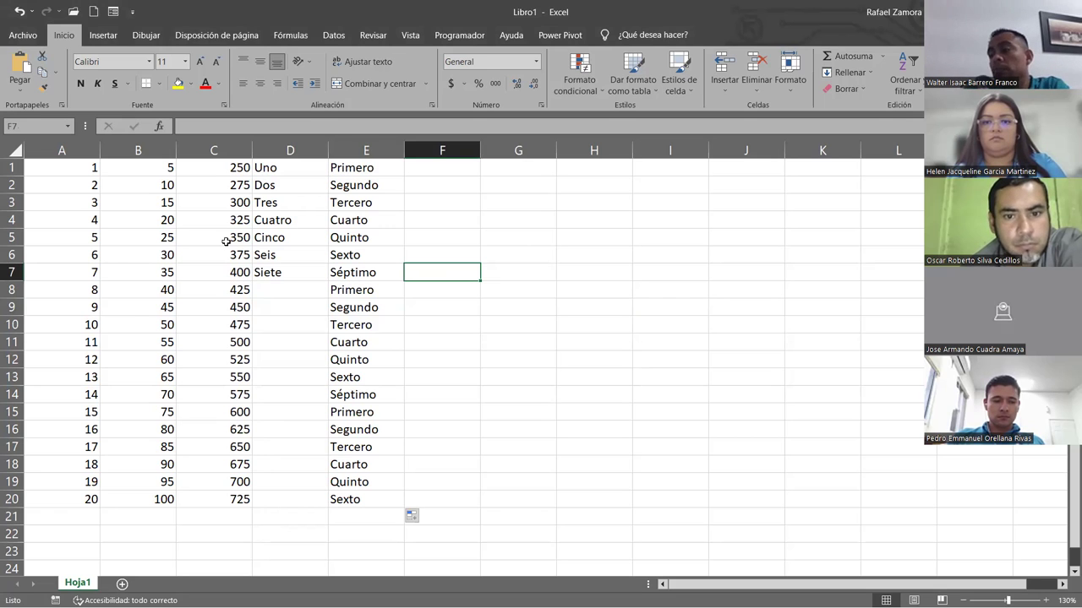
Repeat Uno–Siete in column D from D7 down to D20, ending on Seis.
left_click(296, 276)
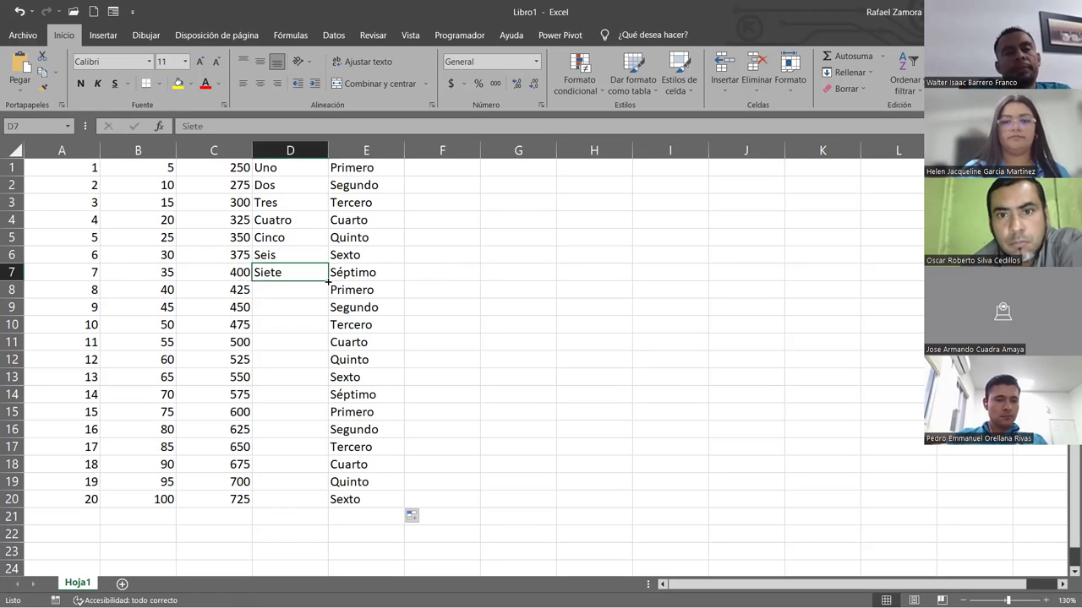
left_click_drag(328, 282, 292, 499)
left_click(572, 389)
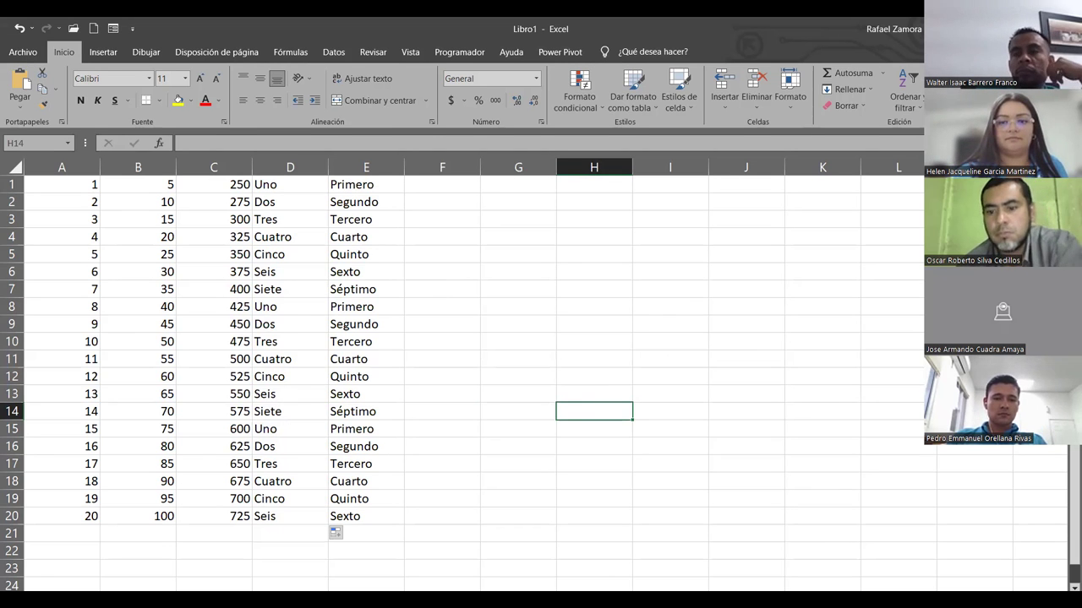
key("alt+Tab")
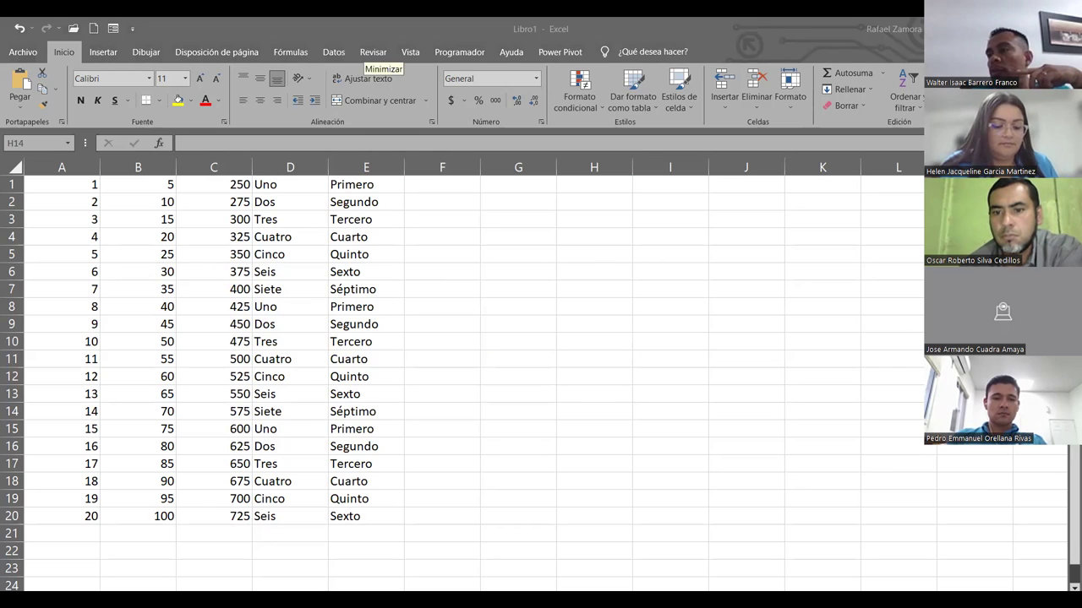
left_click(668, 444)
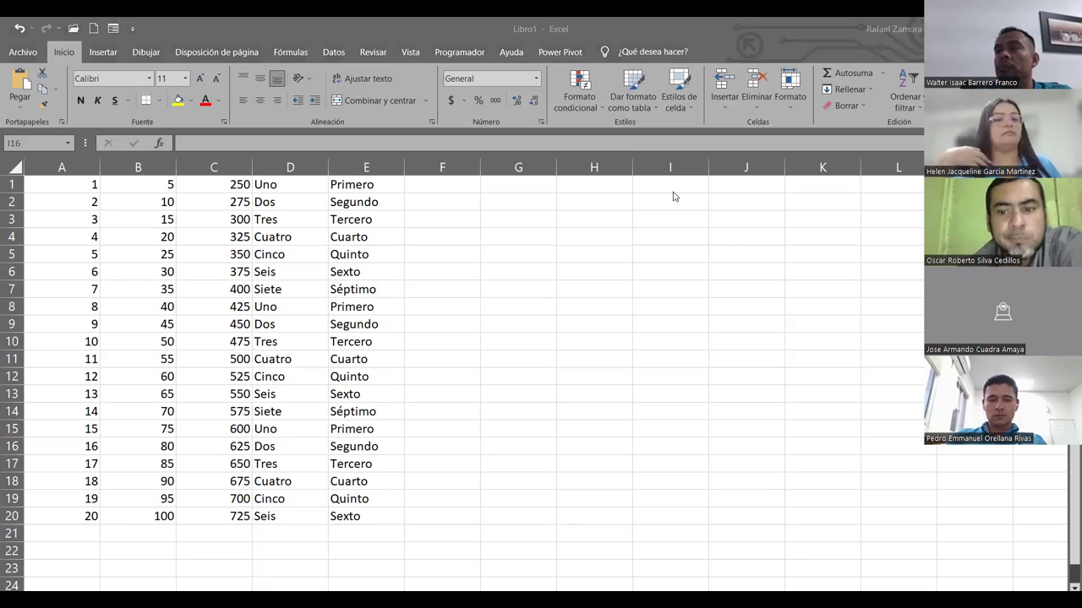
left_click(627, 304)
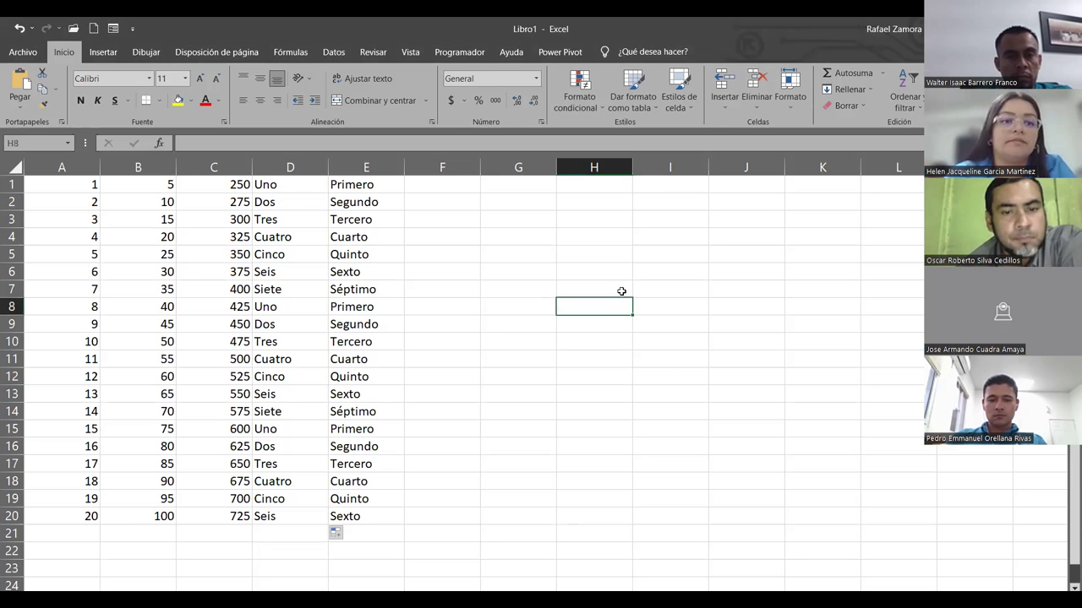
left_click(470, 179)
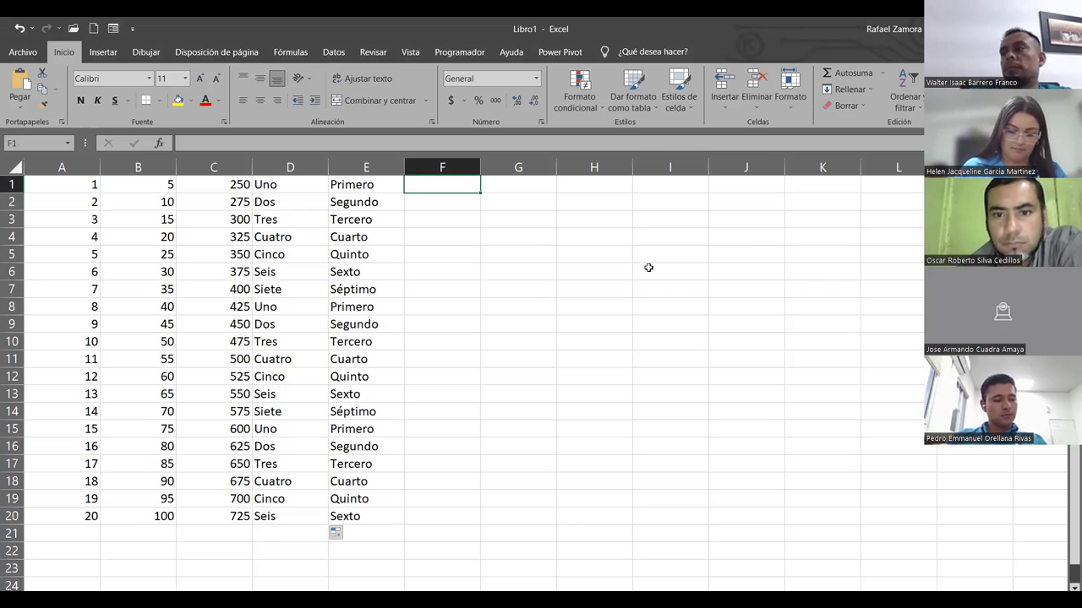
Enter the operators =, > and < in cells F1 through F3.
type("=")
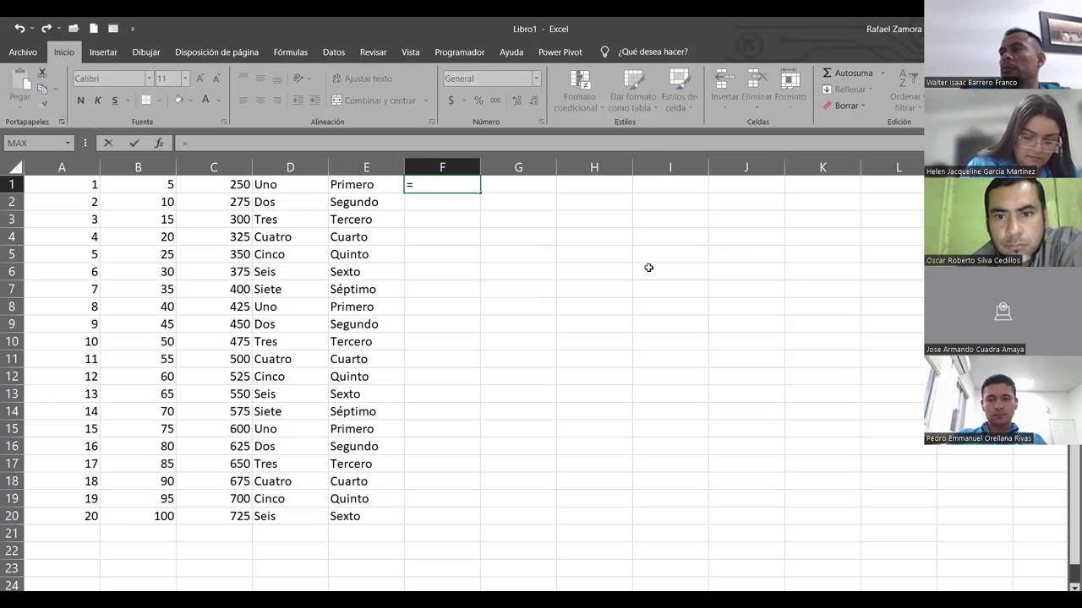
key("Return")
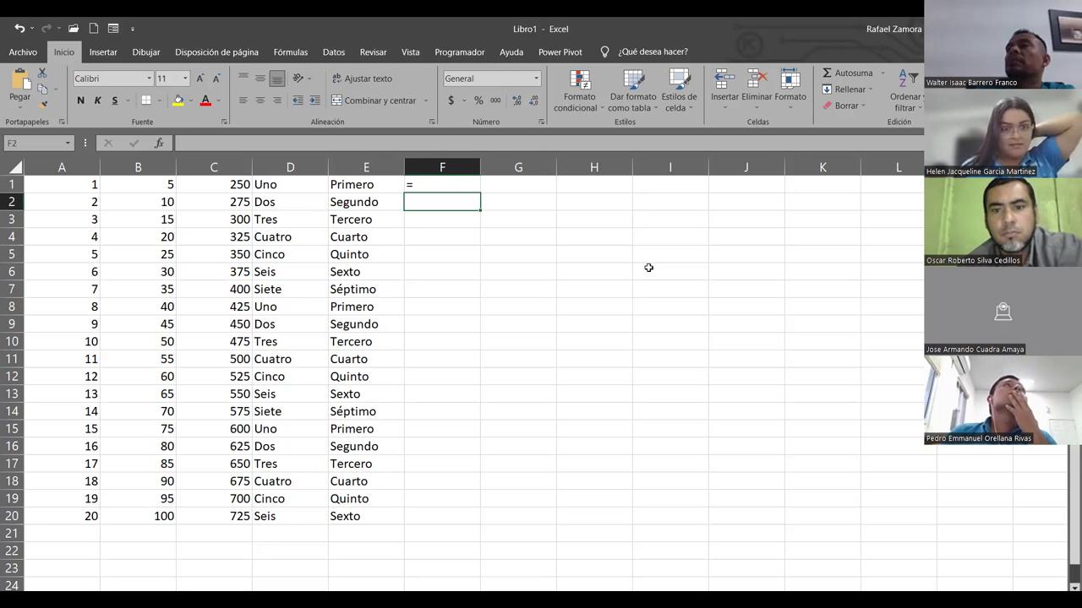
type(":")
key("BackSpace")
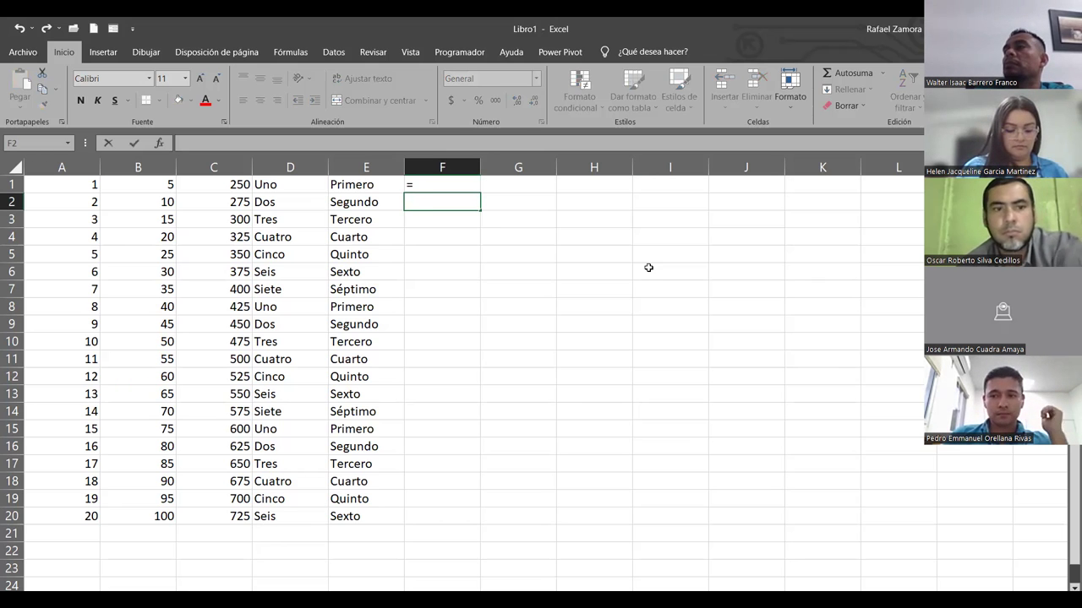
type(":")
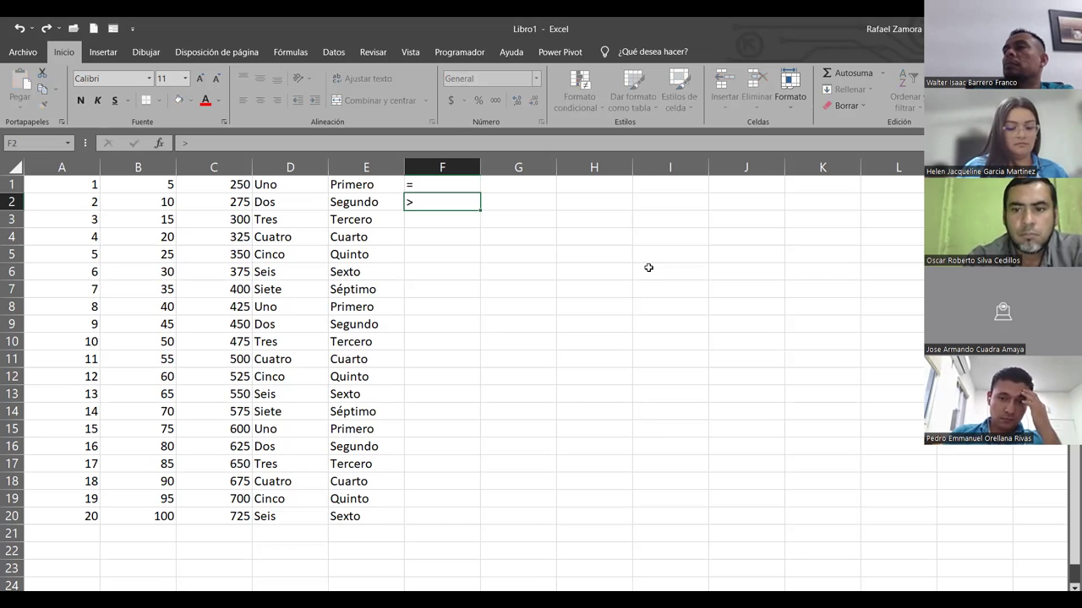
key("Return")
type("<")
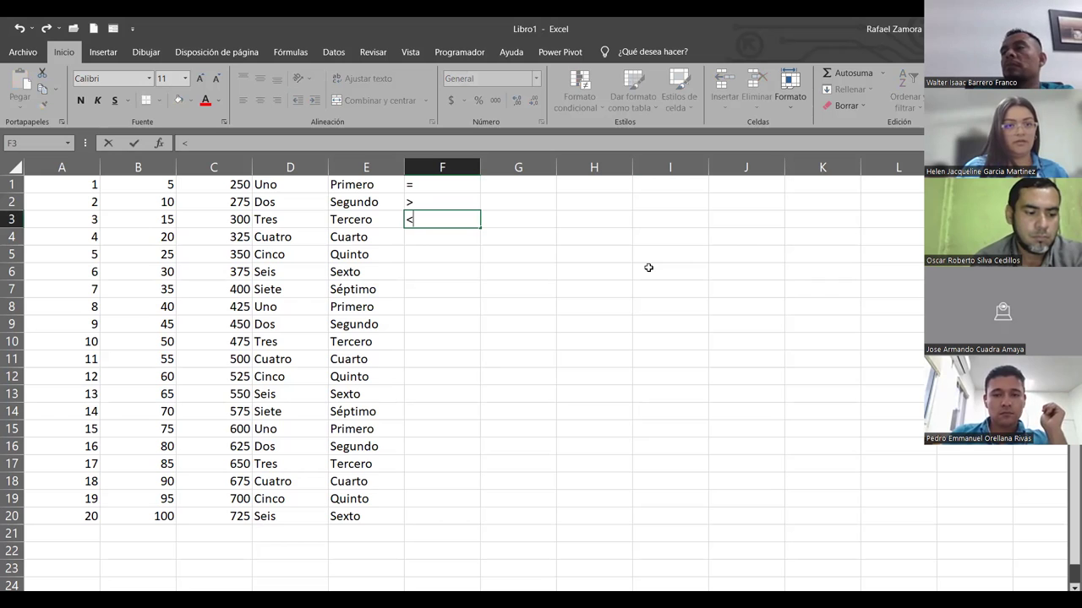
key("Return")
Enter the operators >=, <= and <> in cells F4 through F6.
type(">=")
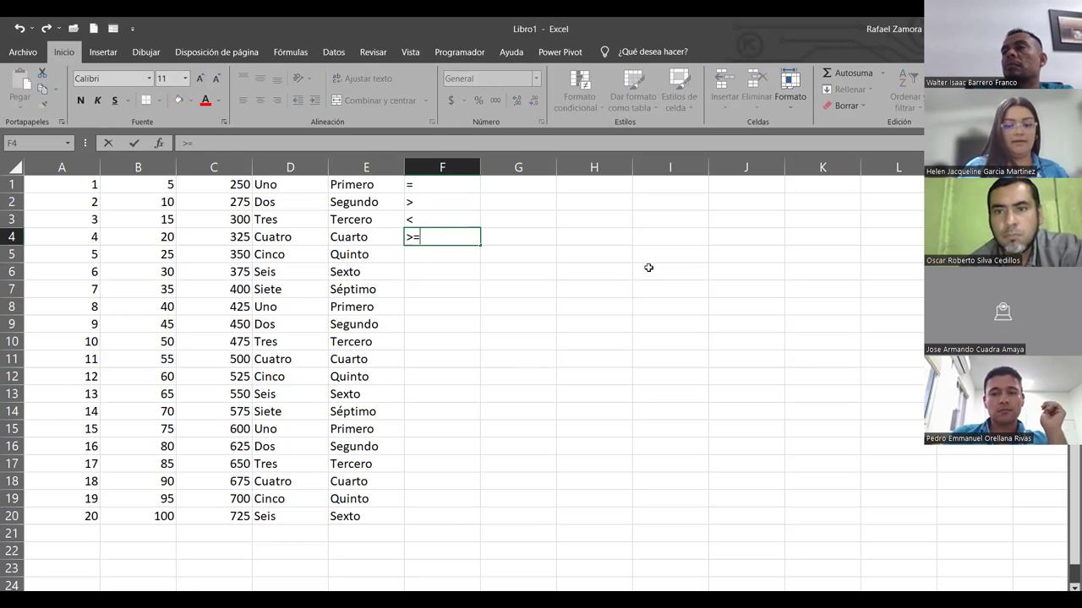
key("Return")
type("<=")
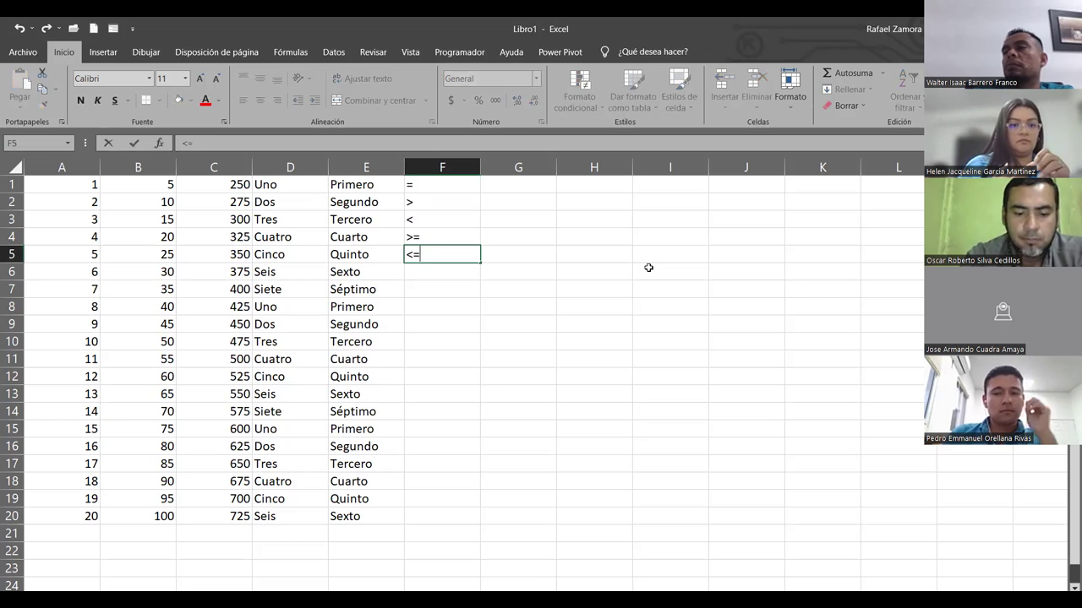
key("Return")
type("<>")
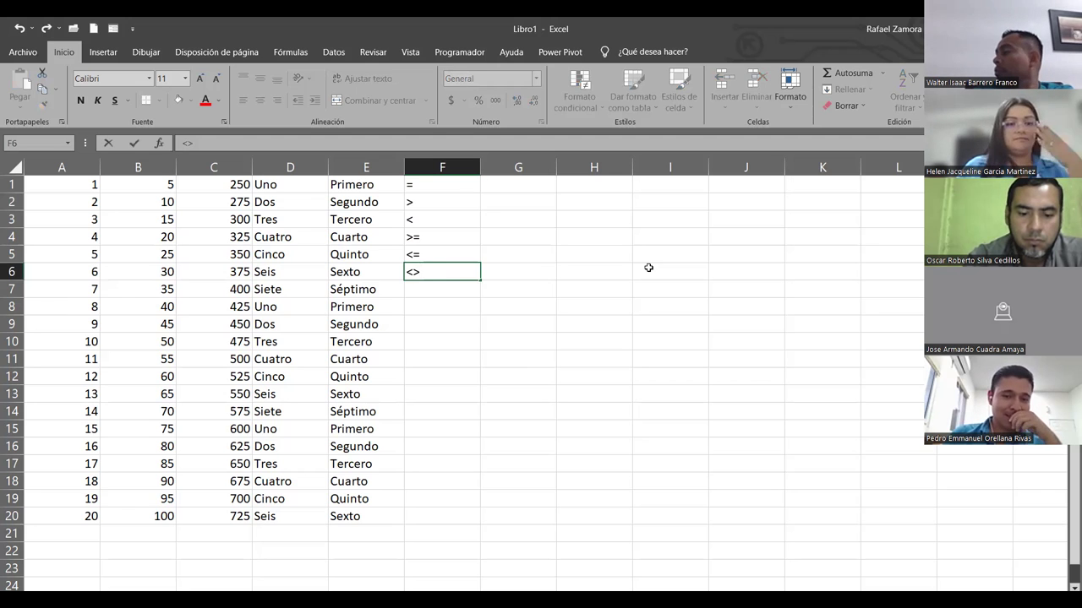
key("Return")
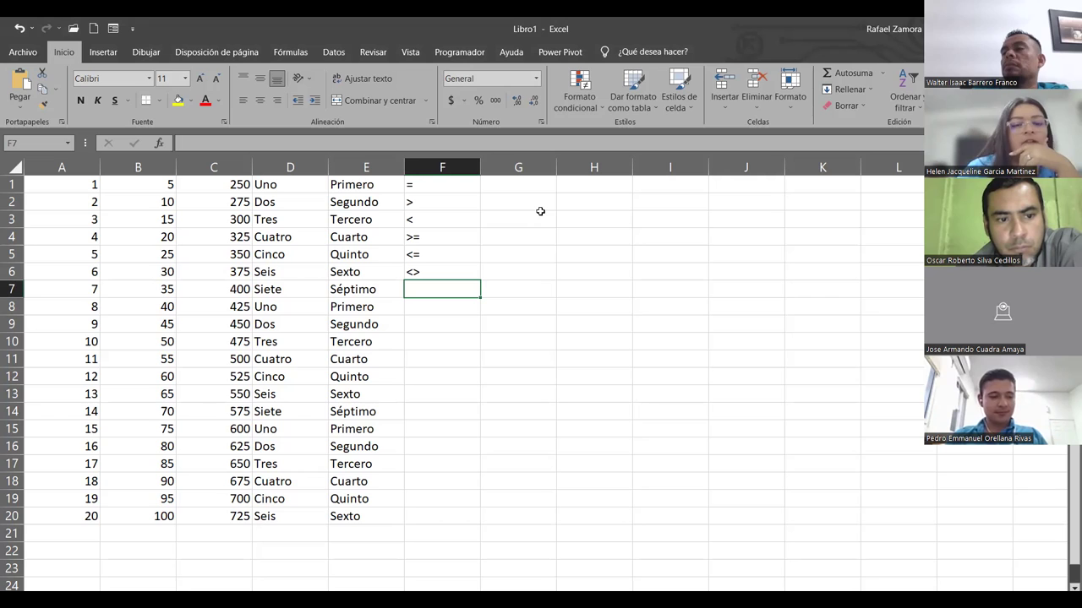
Enter the formula =10=10 in G1 so it evaluates to VERDADERO.
left_click(540, 187)
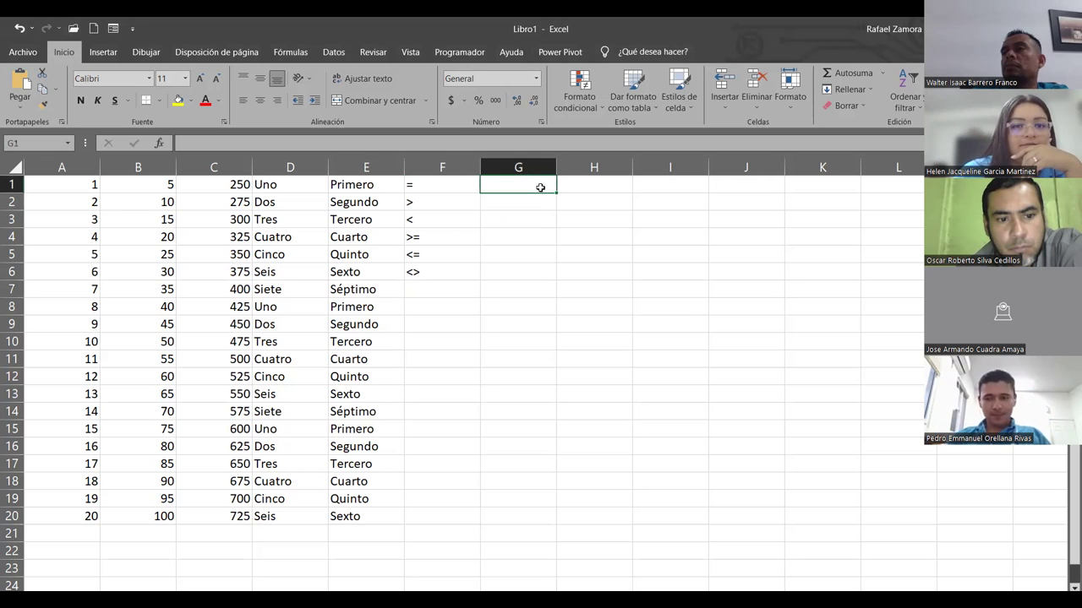
type("=")
key("Escape")
type(")")
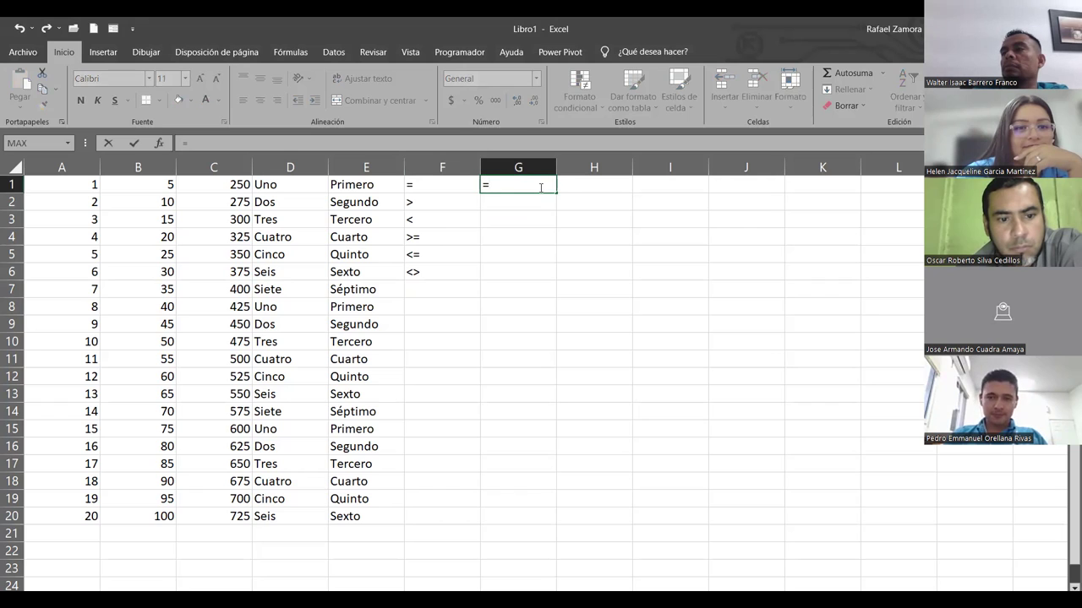
key("Home")
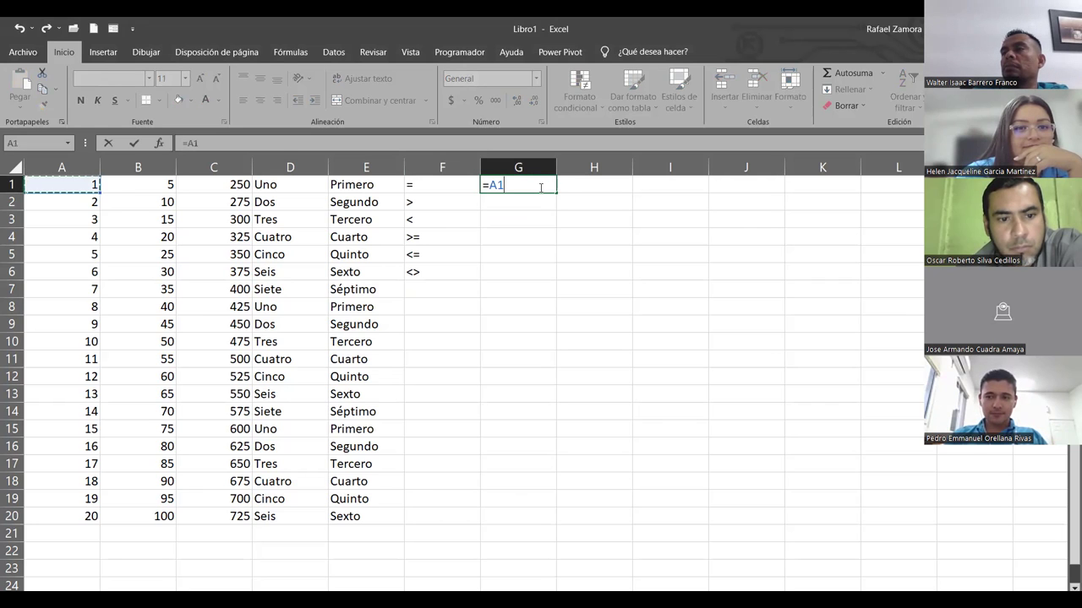
key("BackSpace")
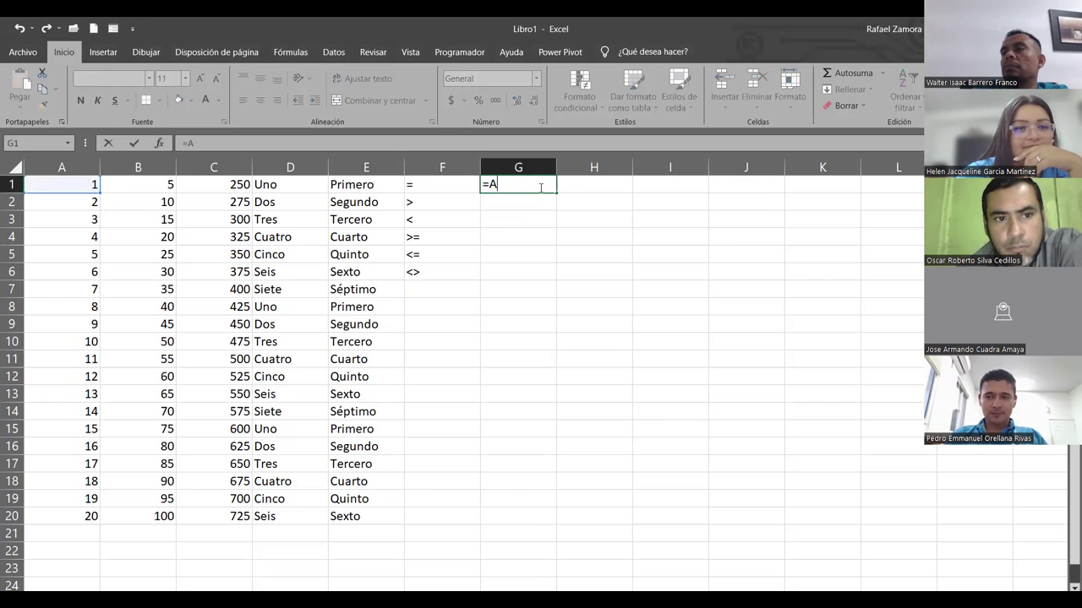
key("BackSpace")
type("10=")
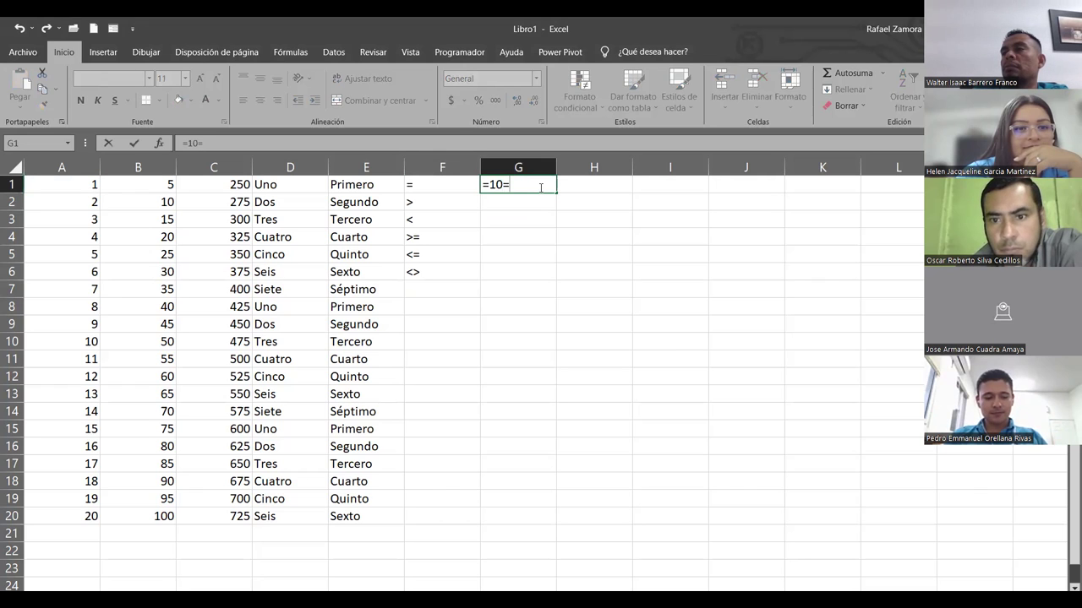
type("10")
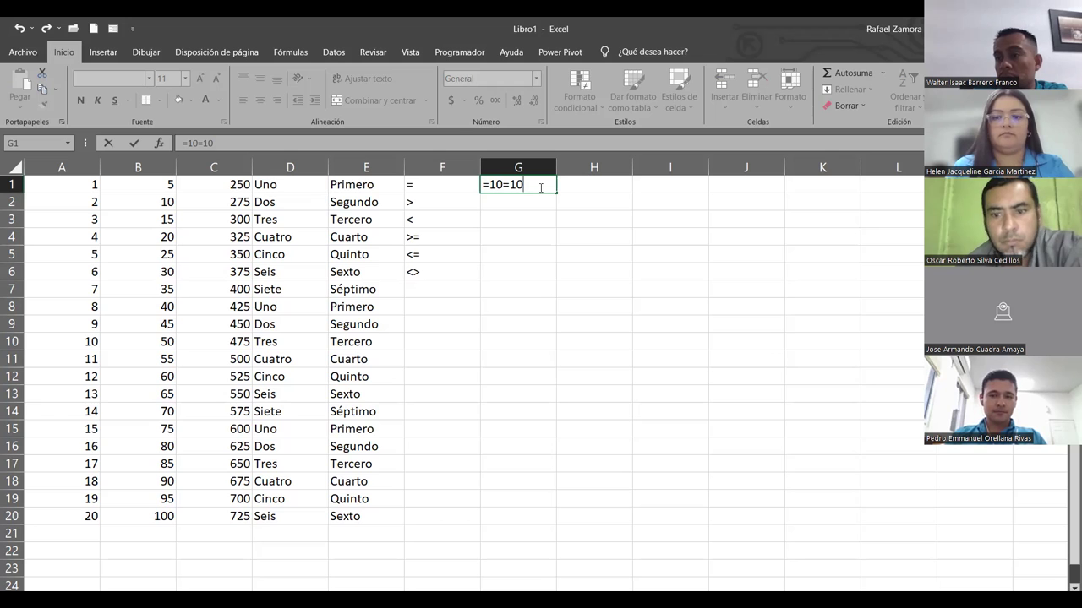
key("Return")
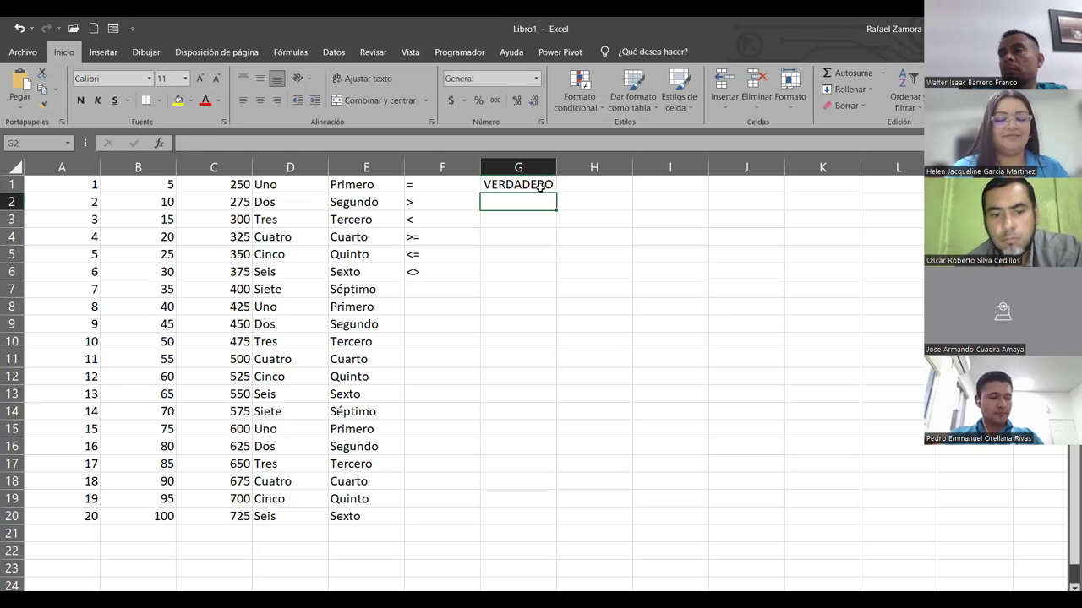
Enter =100>200 in G2, which evaluates to FALSO.
type("=100>")
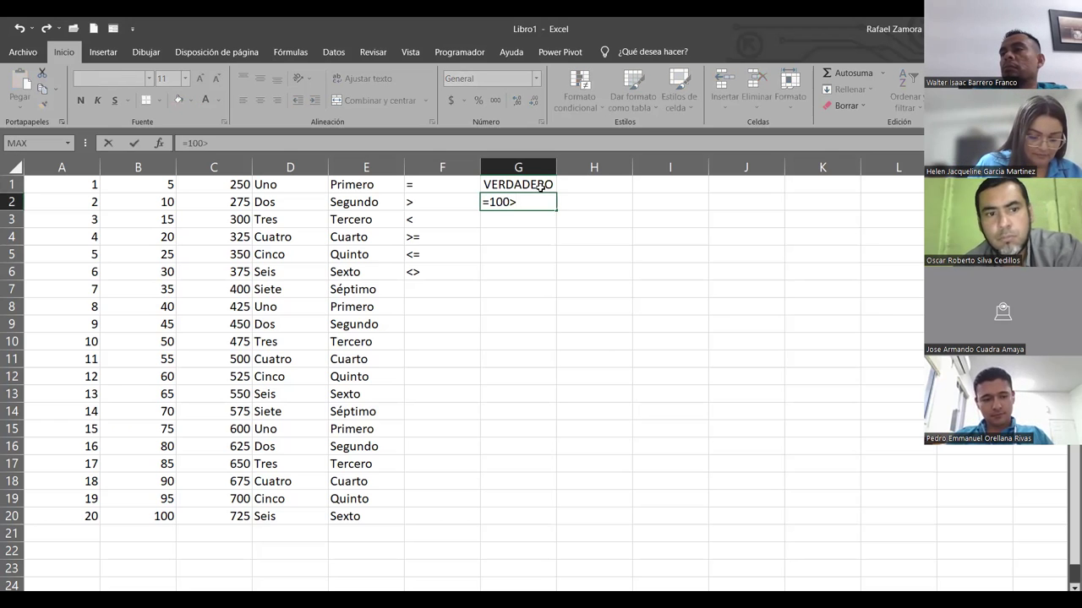
type("200")
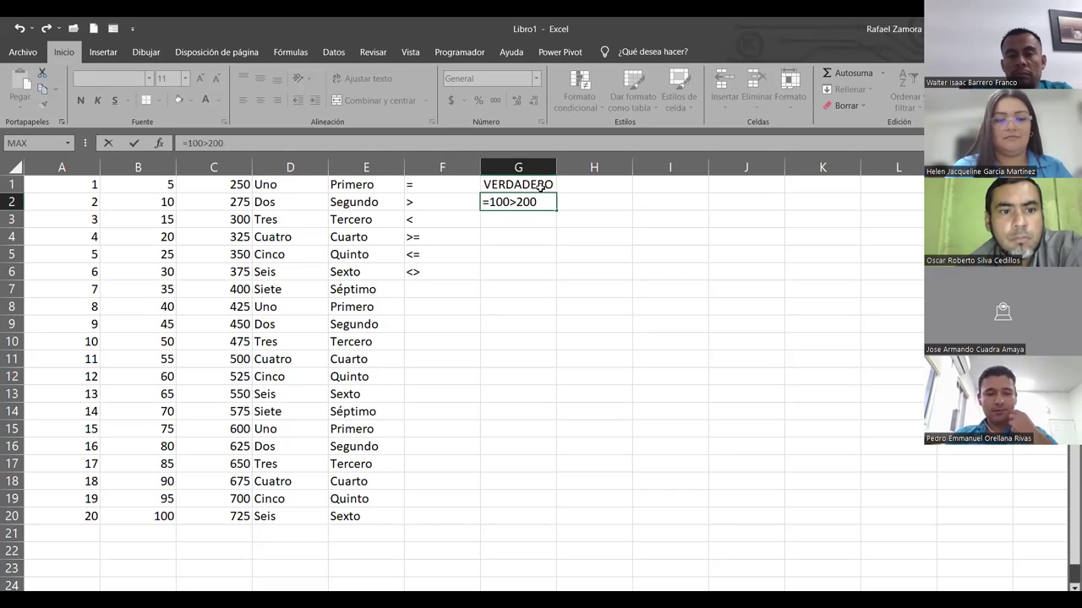
key("Return")
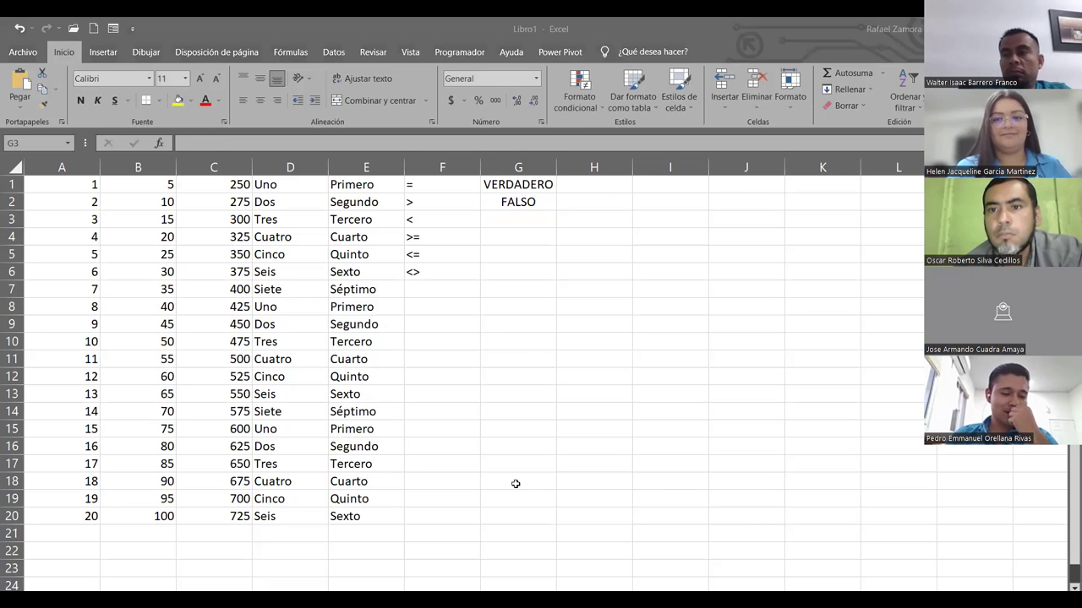
Build the formula =A10<>B10 in G3 by referencing cells A10 and B10.
left_click(534, 218)
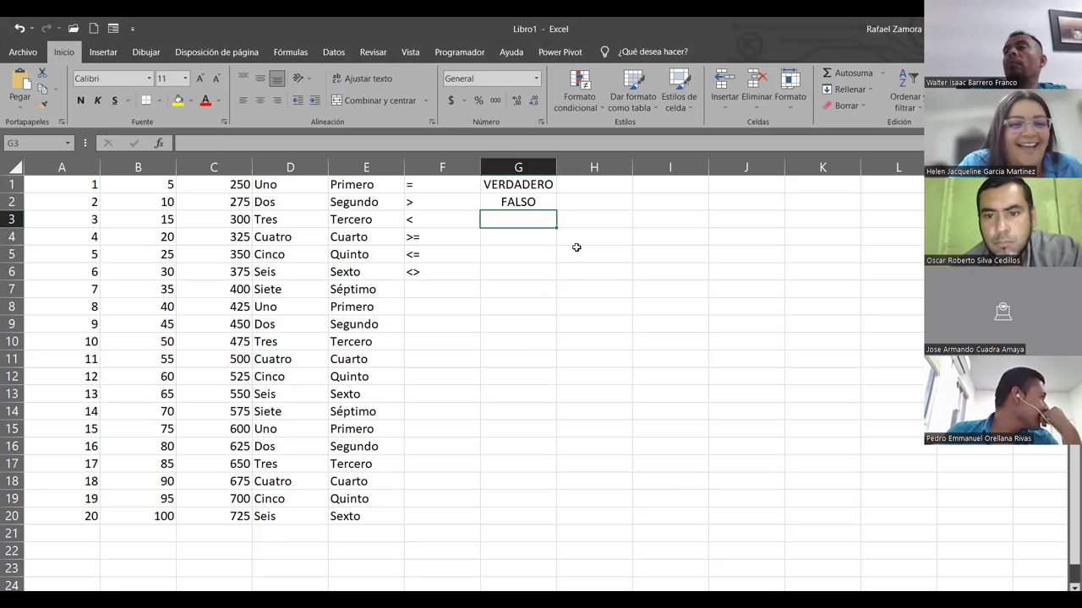
type("=")
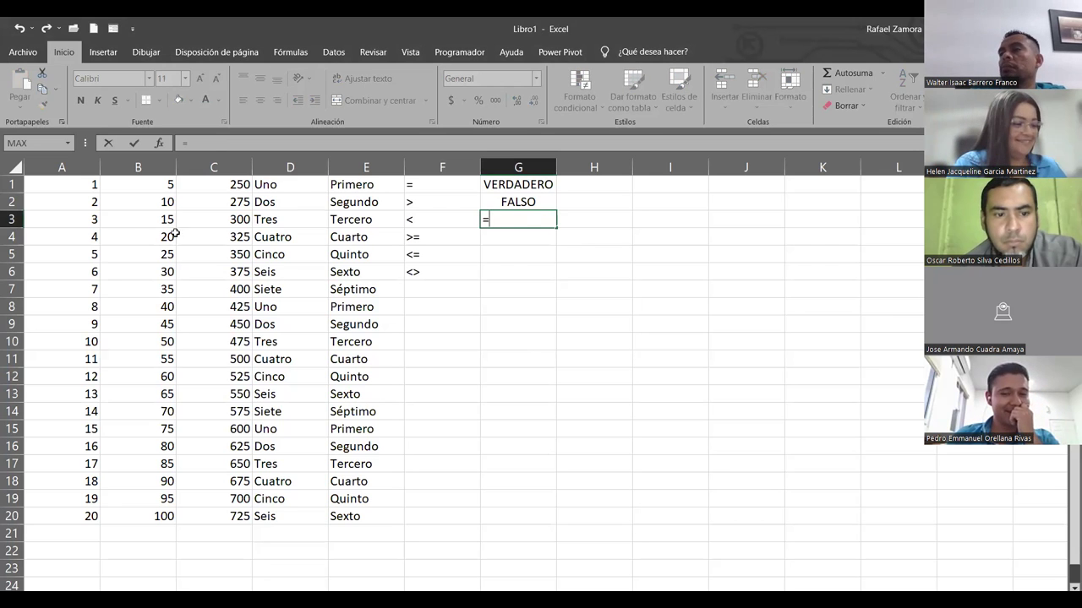
left_click(88, 341)
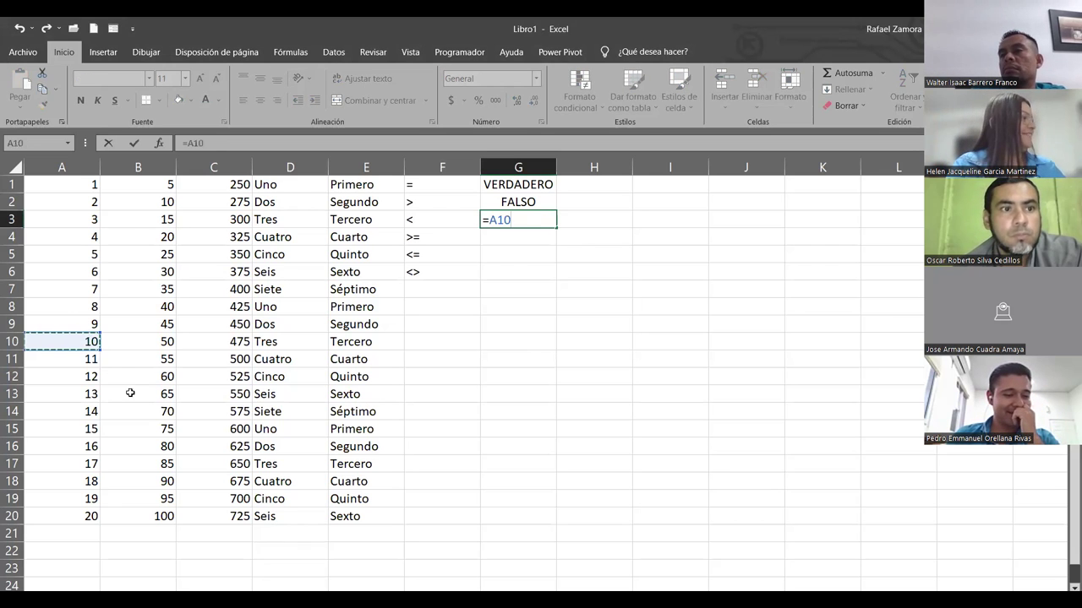
type("<")
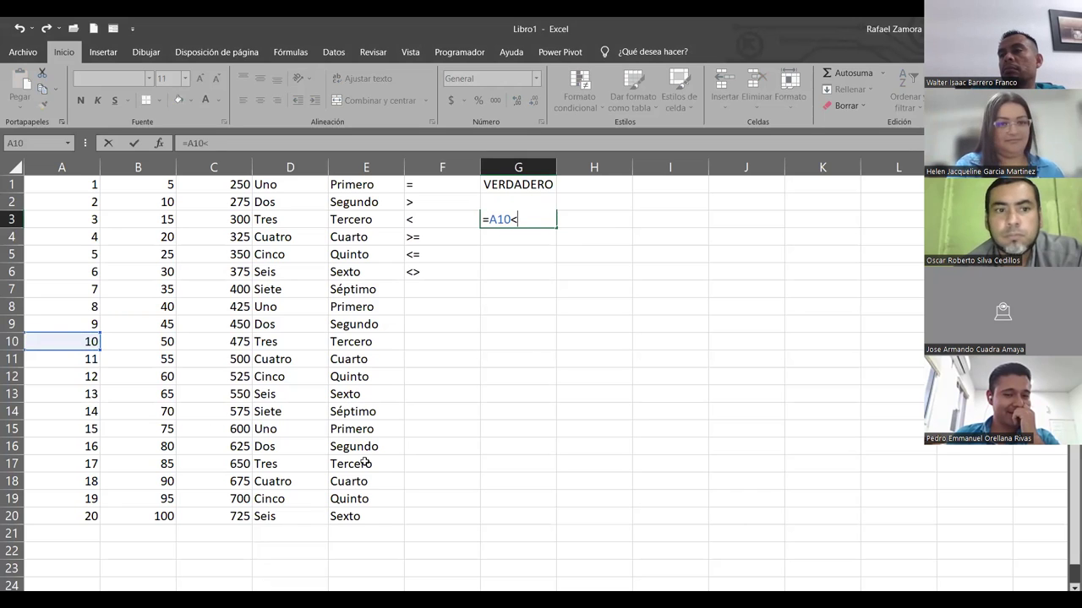
left_click(167, 345)
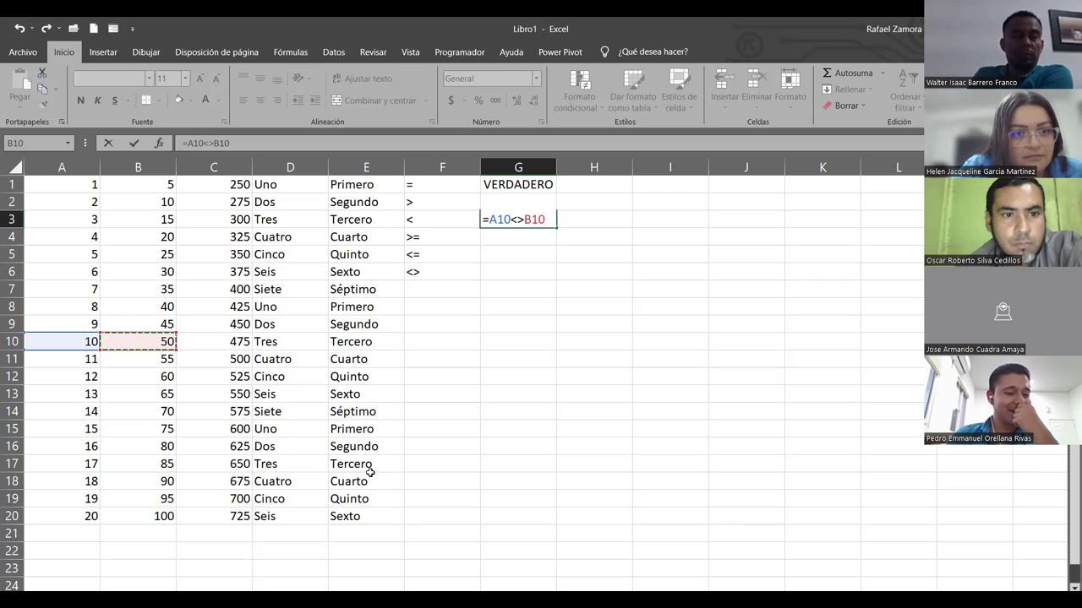
key("Return")
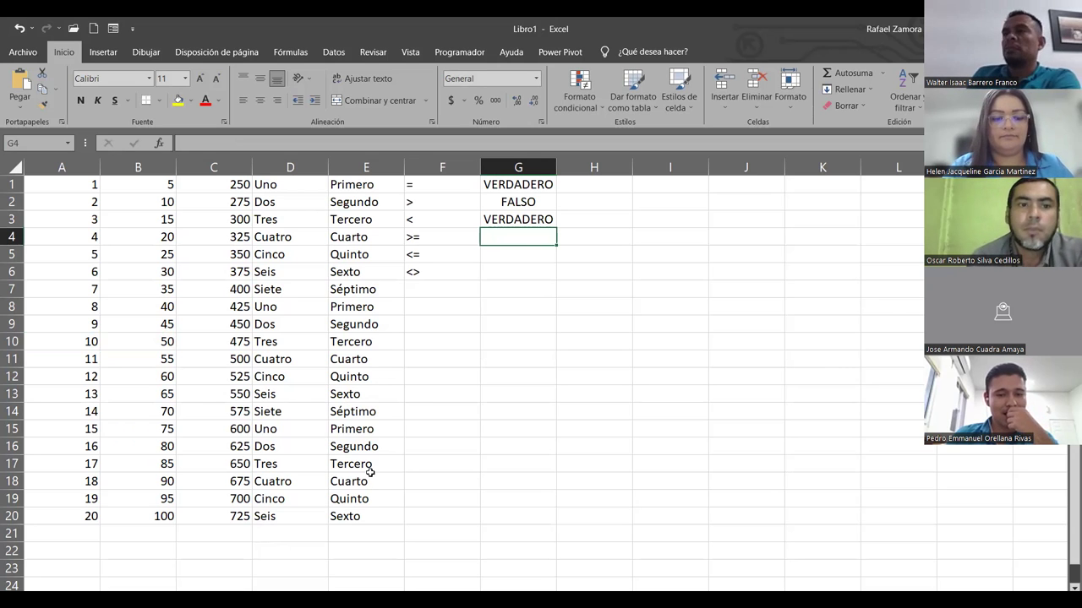
Enter the formula =D1=E1 in G4, referencing cells D1 and E1.
type("=")
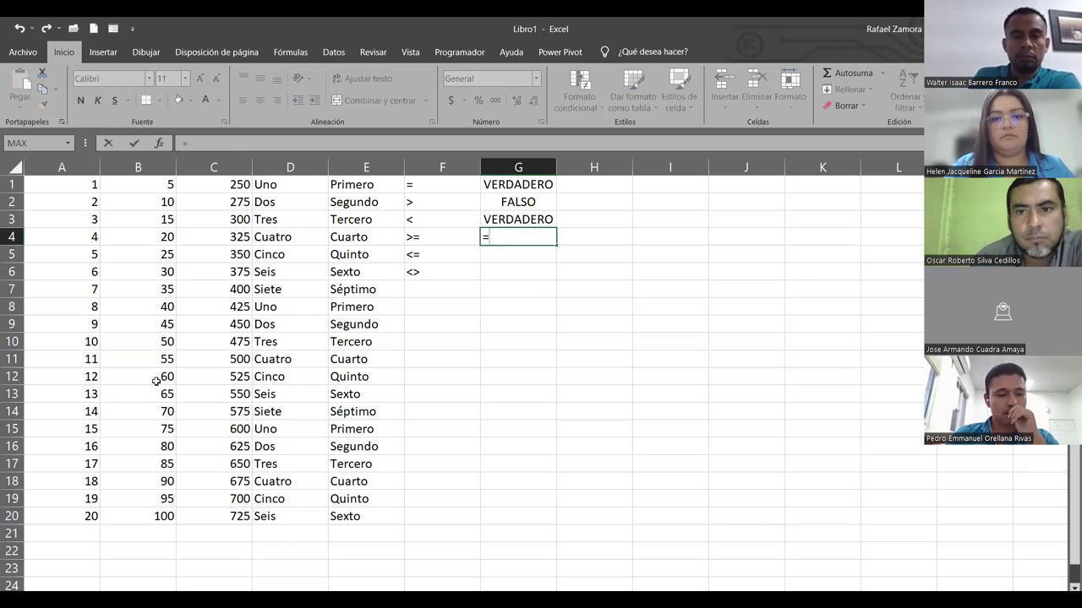
left_click(299, 183)
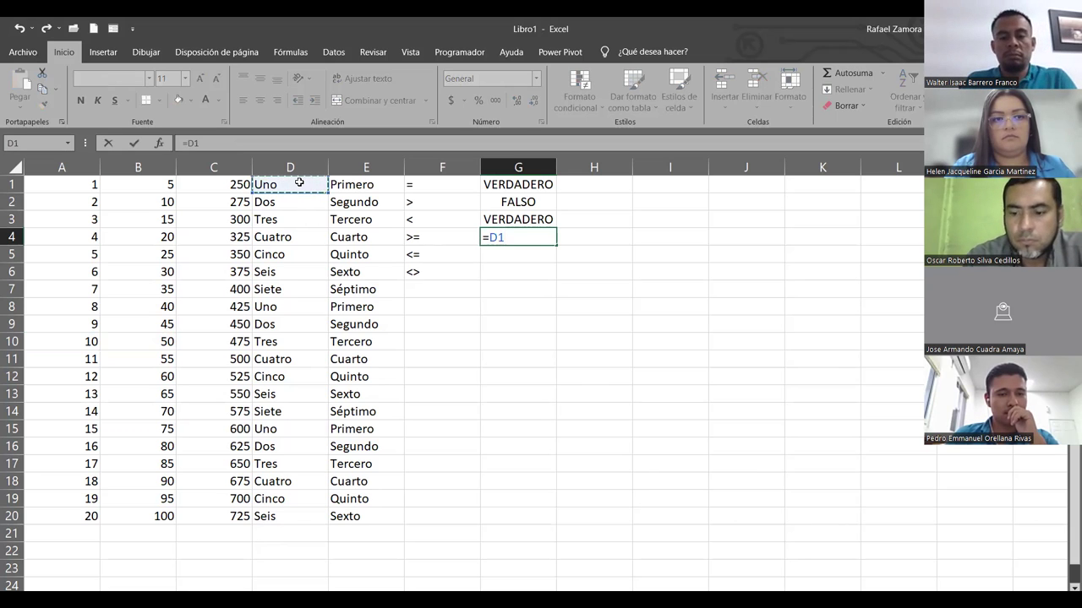
type("=")
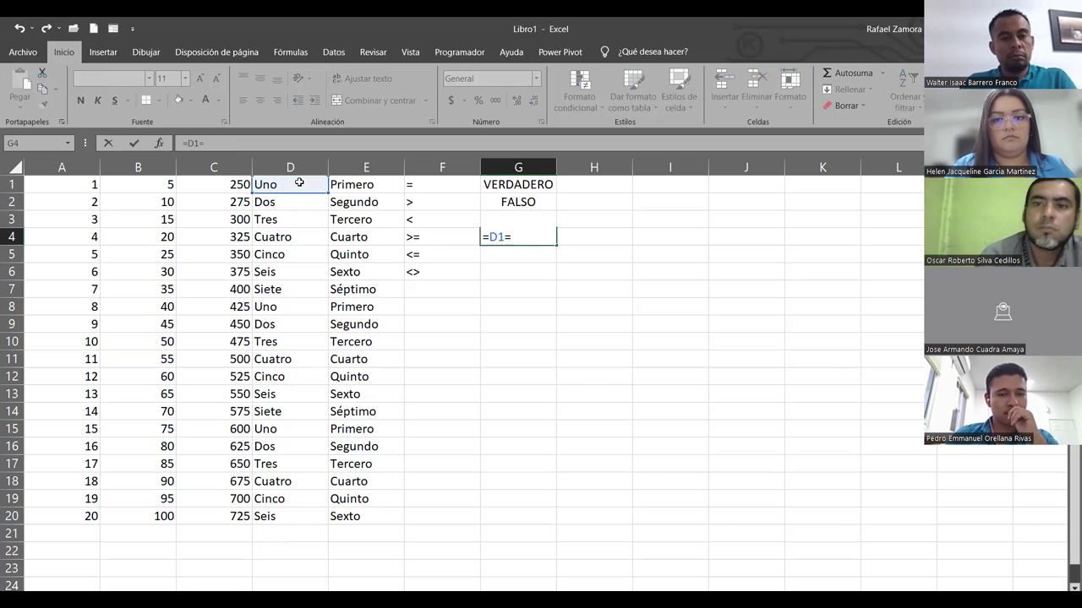
left_click(355, 183)
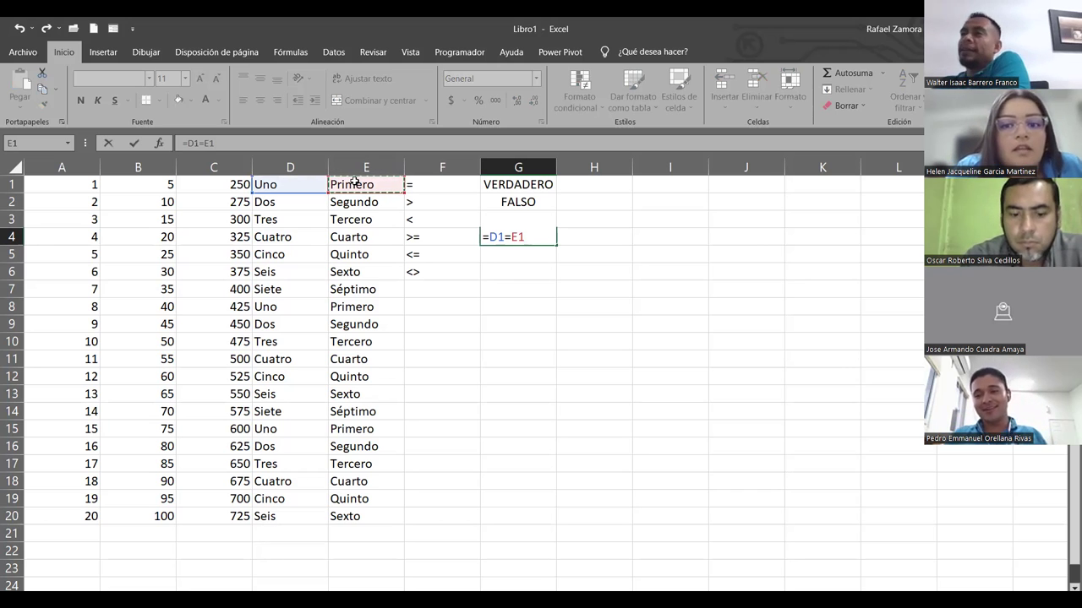
key("Return")
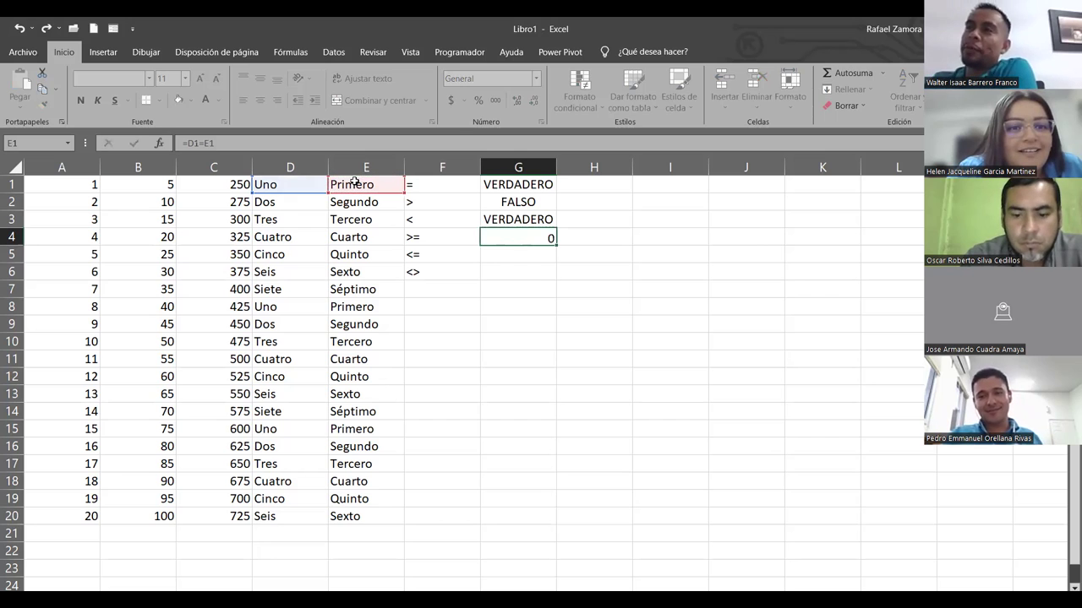
key("Return")
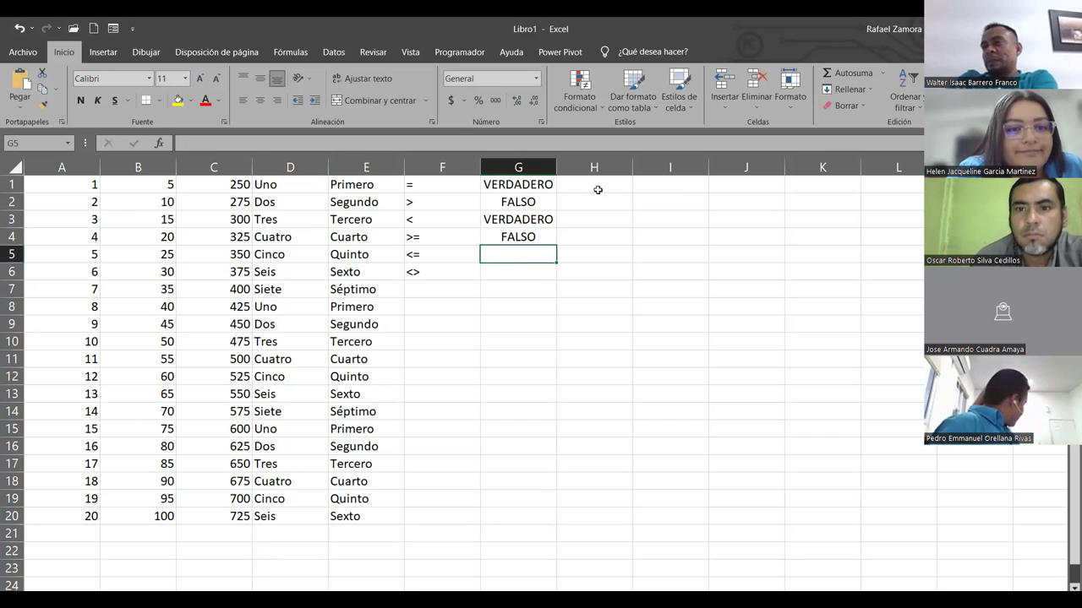
Type HOLA in F8 and hola in F9.
left_click(432, 309)
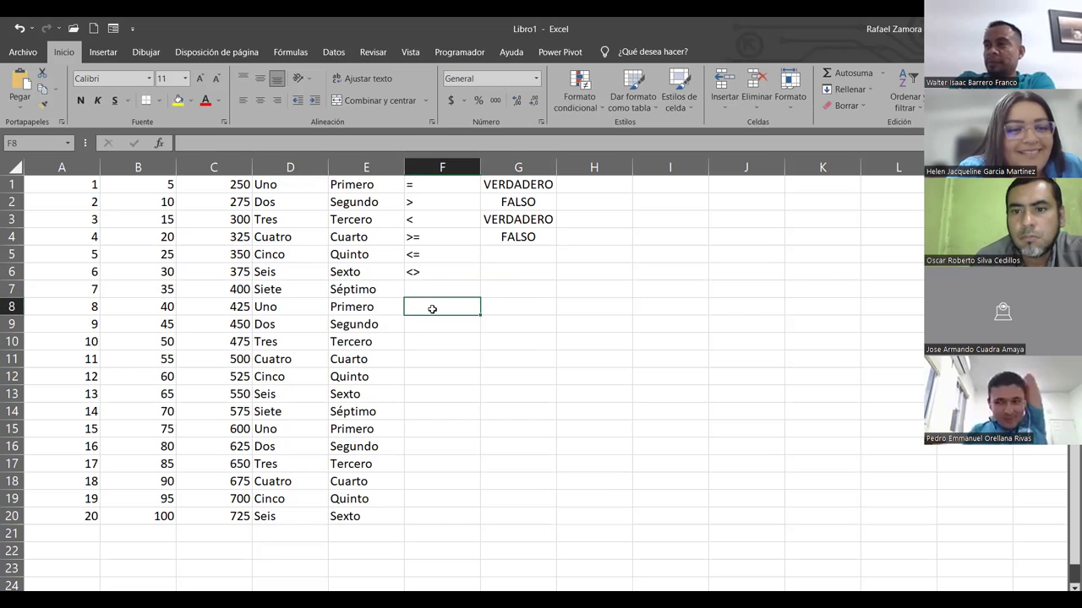
type("HOLA")
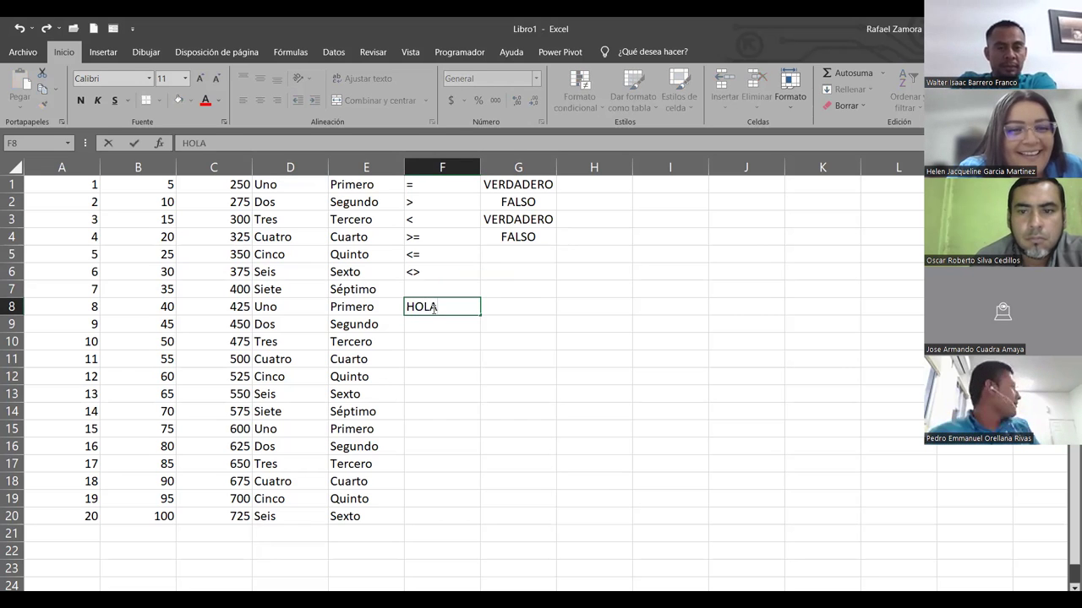
key("Return")
type("hola")
key("Return")
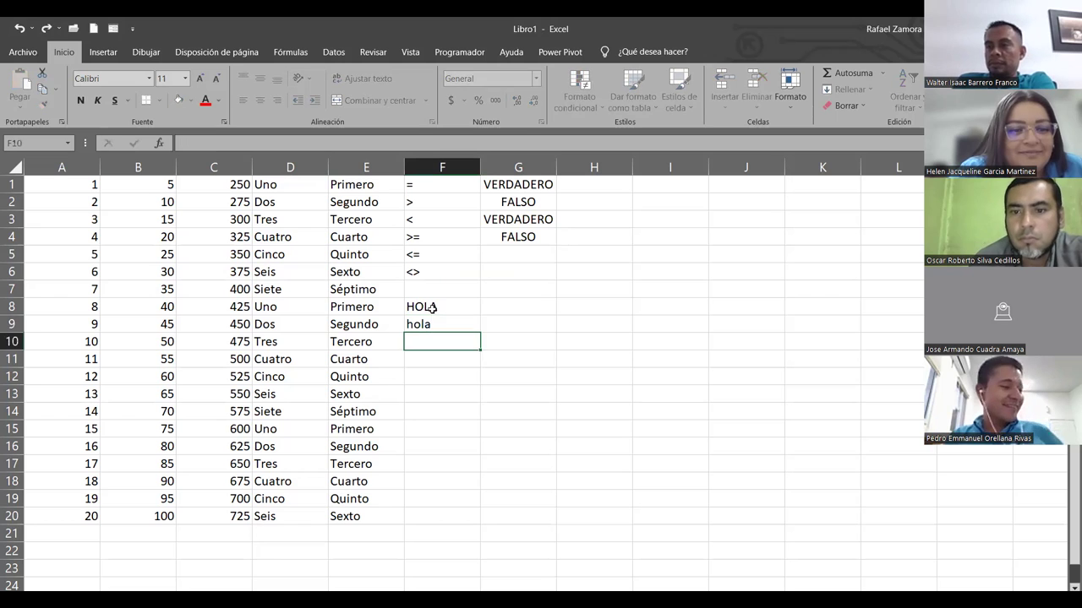
Enter the formula =F8<>F9 in G5 by referencing F8 and F9.
left_click(545, 255)
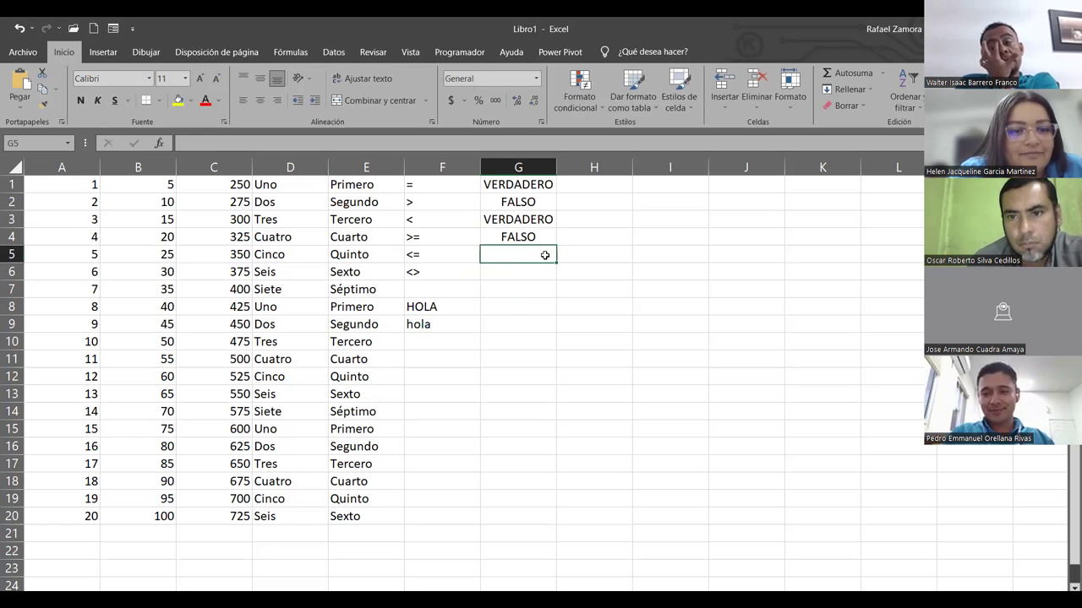
type("=")
left_click(431, 307)
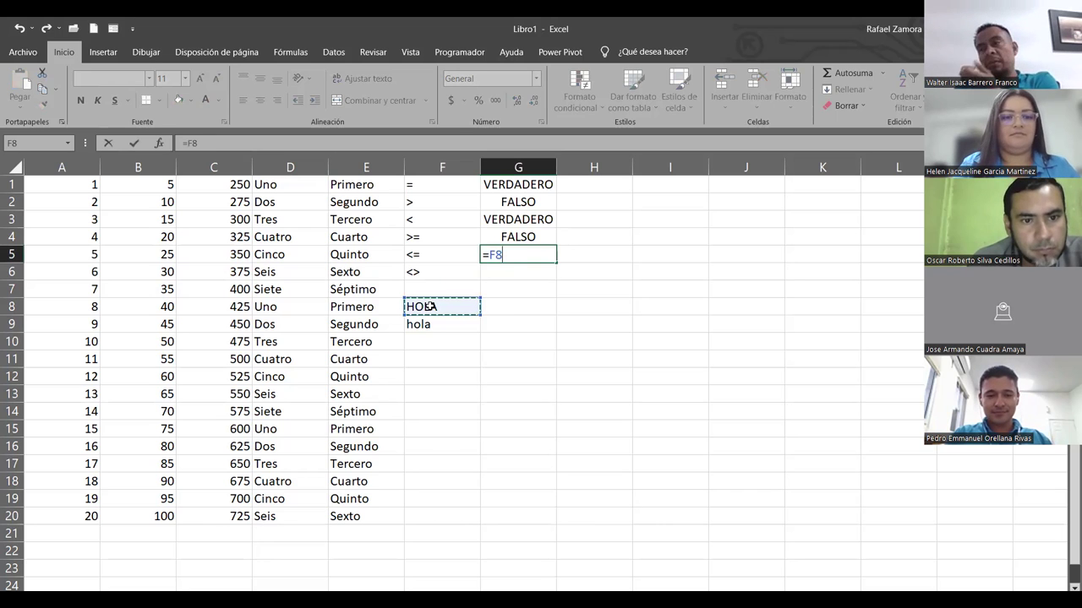
type("<>")
left_click(466, 327)
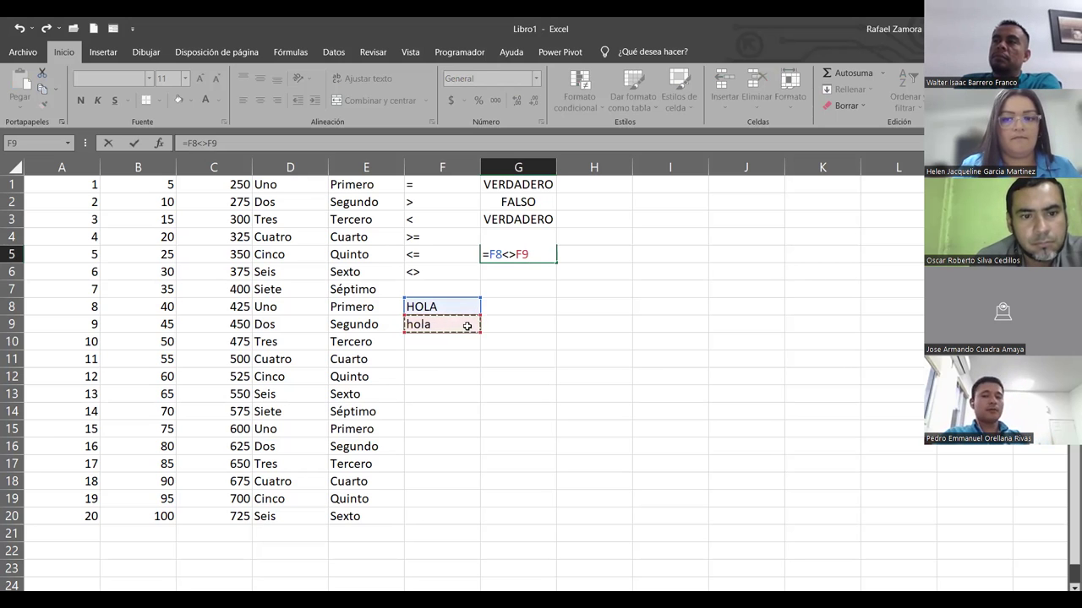
key("Return")
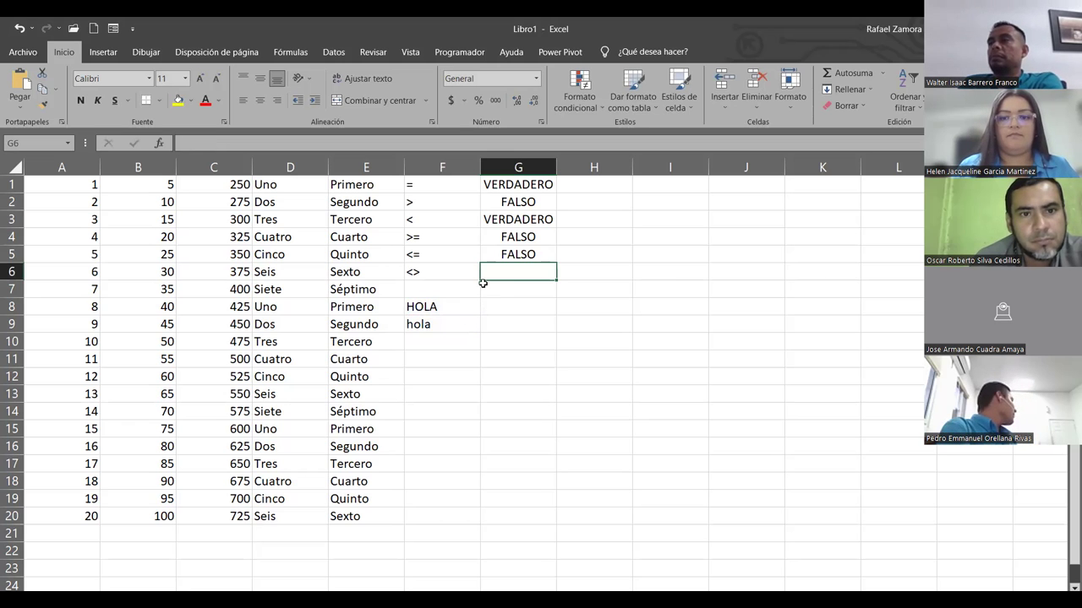
double_click(526, 252)
type("=F8<>F9")
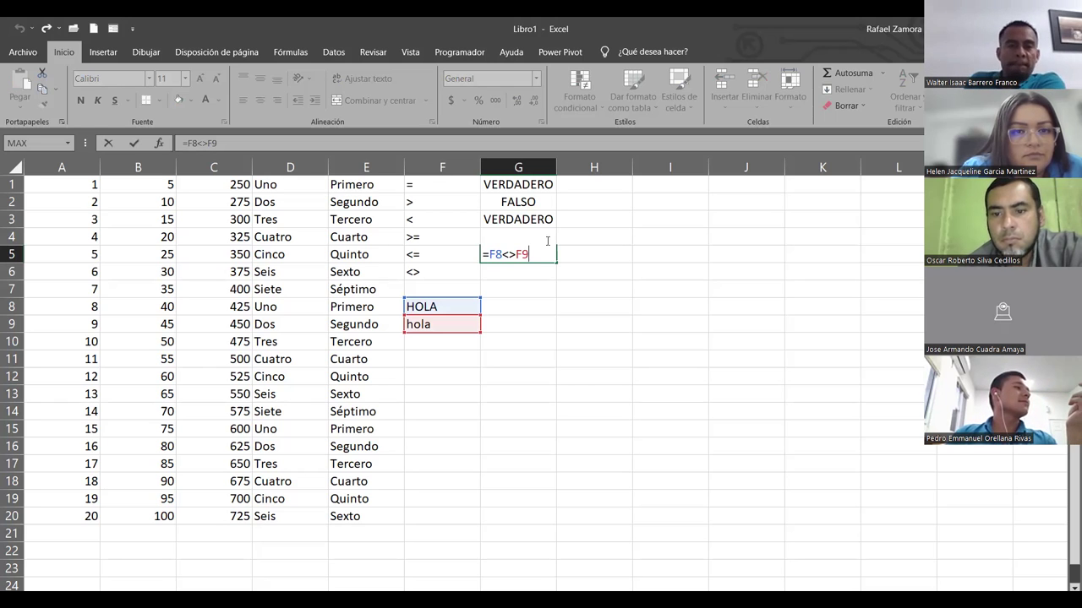
key("Return")
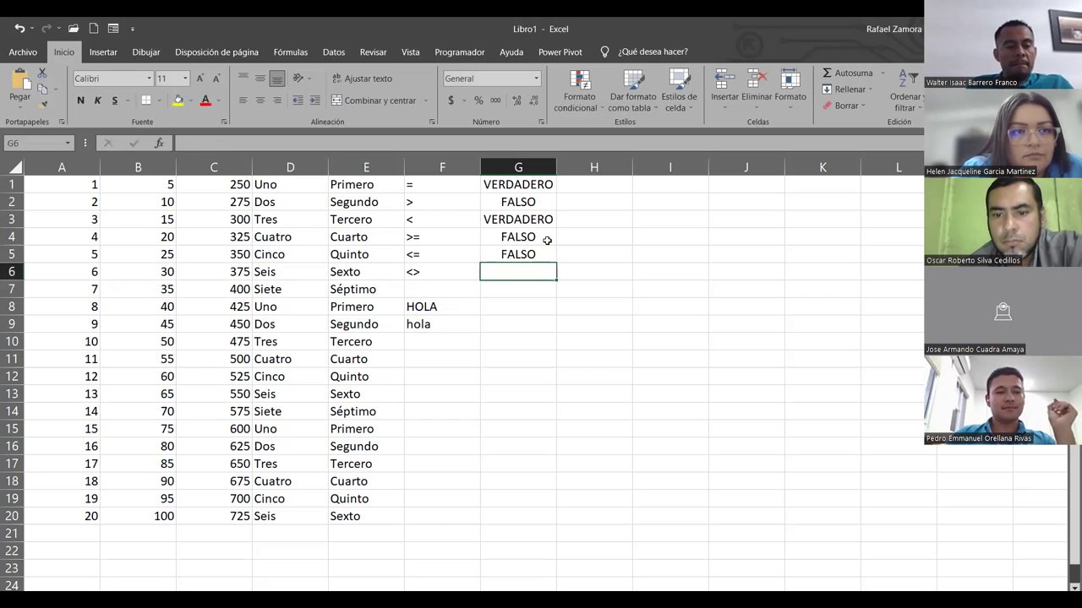
Change F9 from hola to uppercase HOLA.
left_click(440, 322)
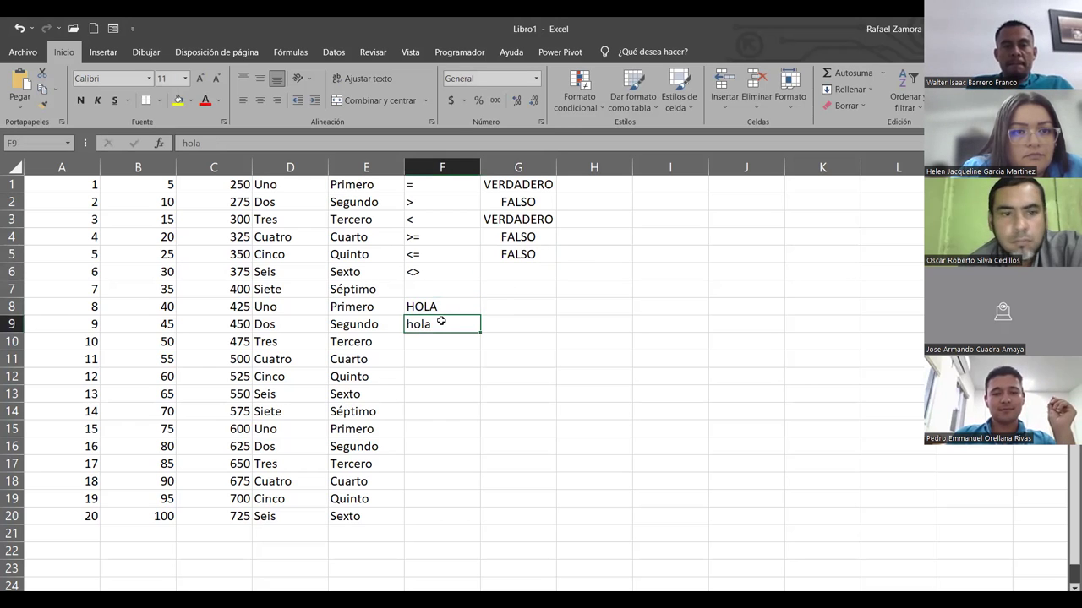
double_click(440, 322)
key("BackSpace")
type("A")
key("BackSpace")
key("BackSpace")
key("BackSpace")
key("BackSpace")
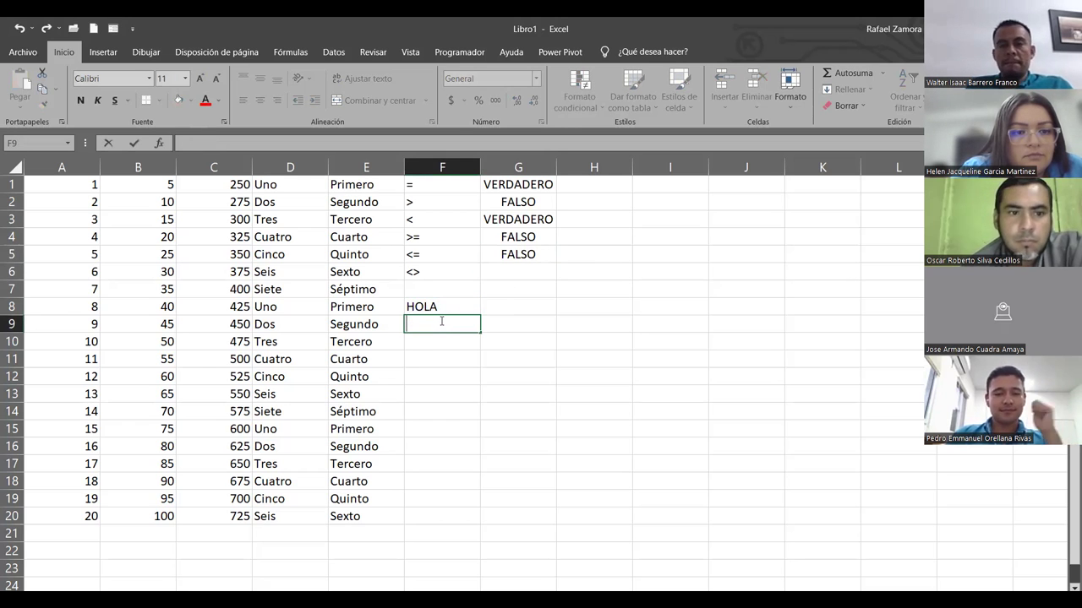
type("HOLA")
key("Return")
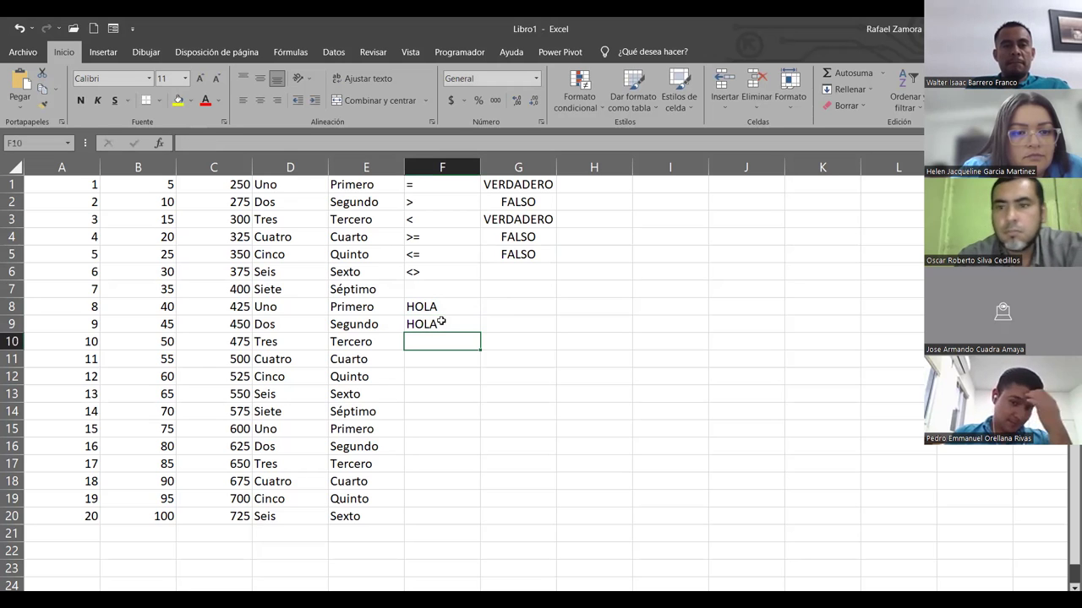
Delete the leading H in F8 so it reads OLA.
left_click(441, 307)
double_click(440, 308)
left_click_drag(440, 308, 336, 306)
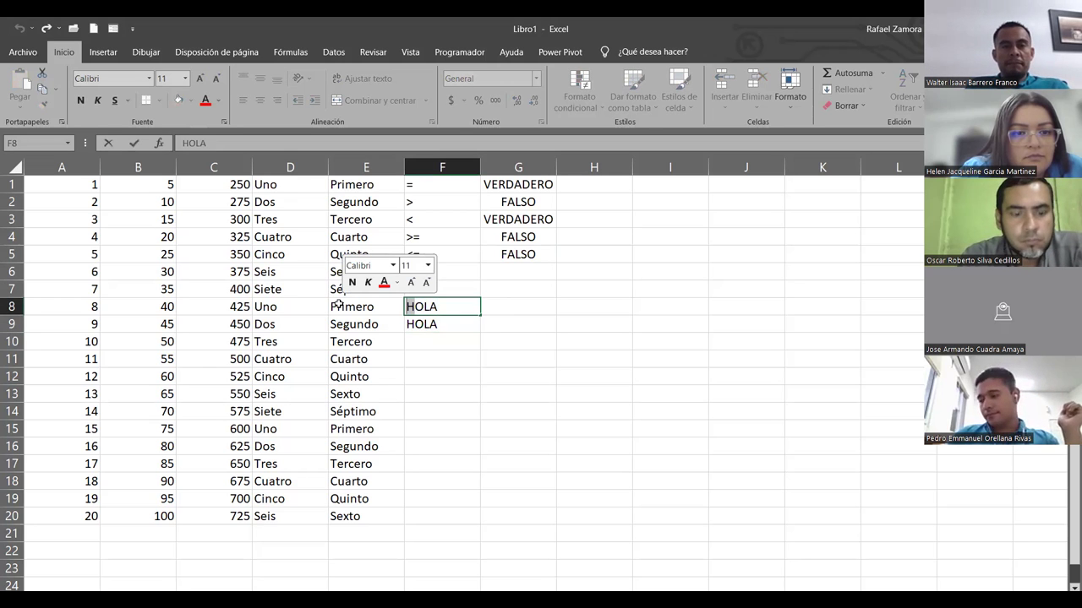
key("BackSpace")
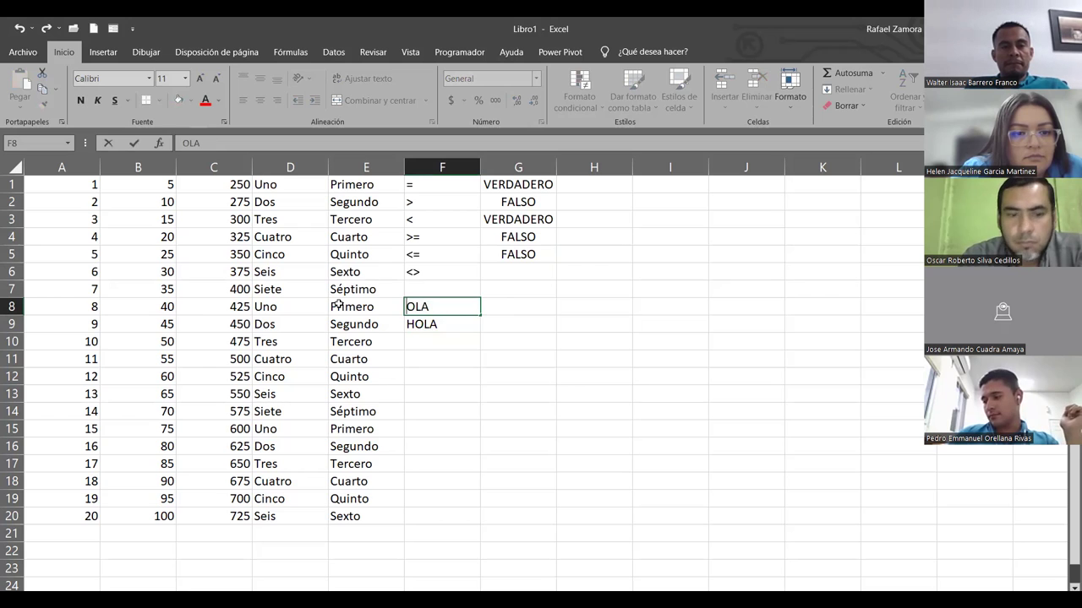
key("Return")
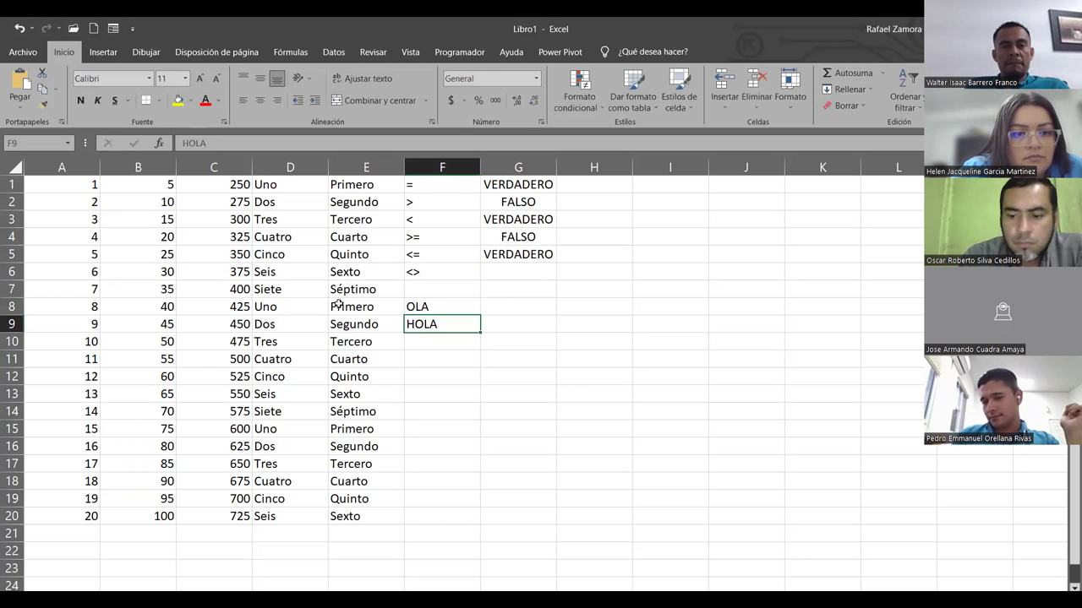
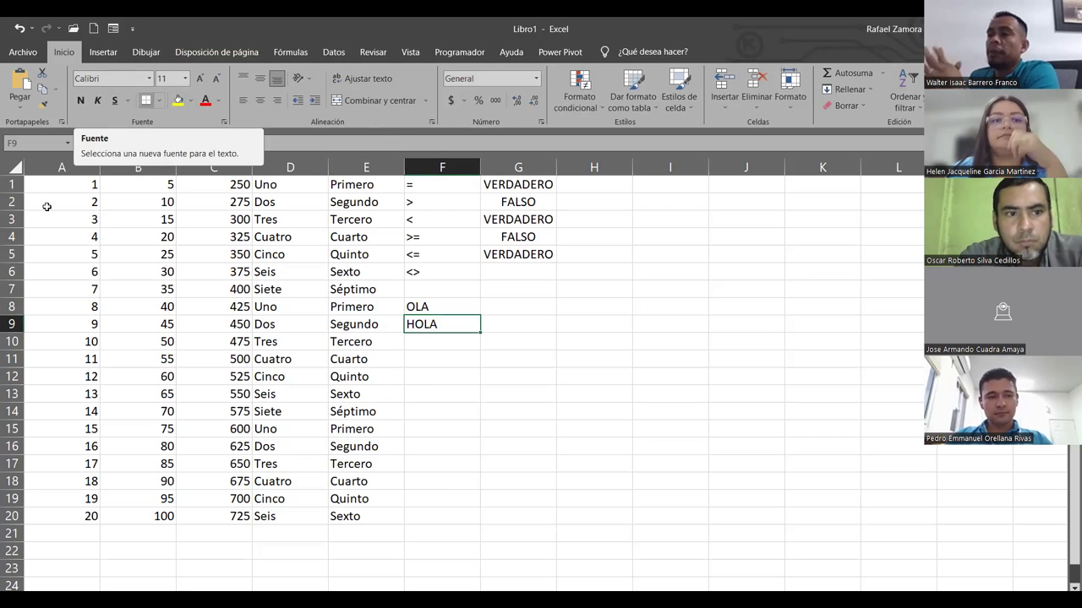
Browse the font list and close it without changing the font.
left_click(149, 78)
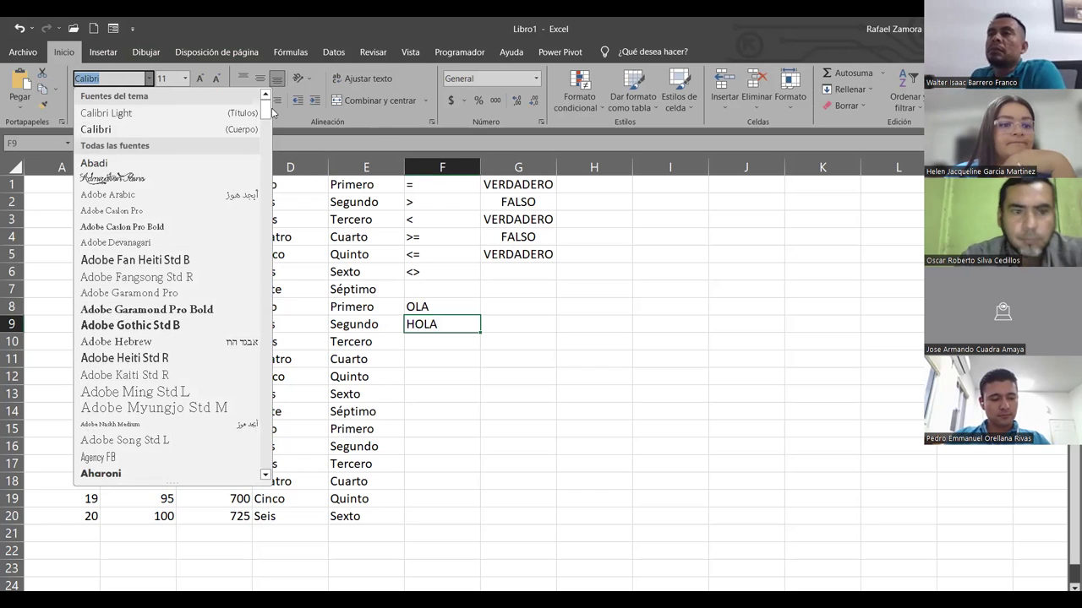
mouse_move(266, 110)
left_mouse_down()
mouse_move(264, 469)
mouse_move(265, 378)
left_mouse_up()
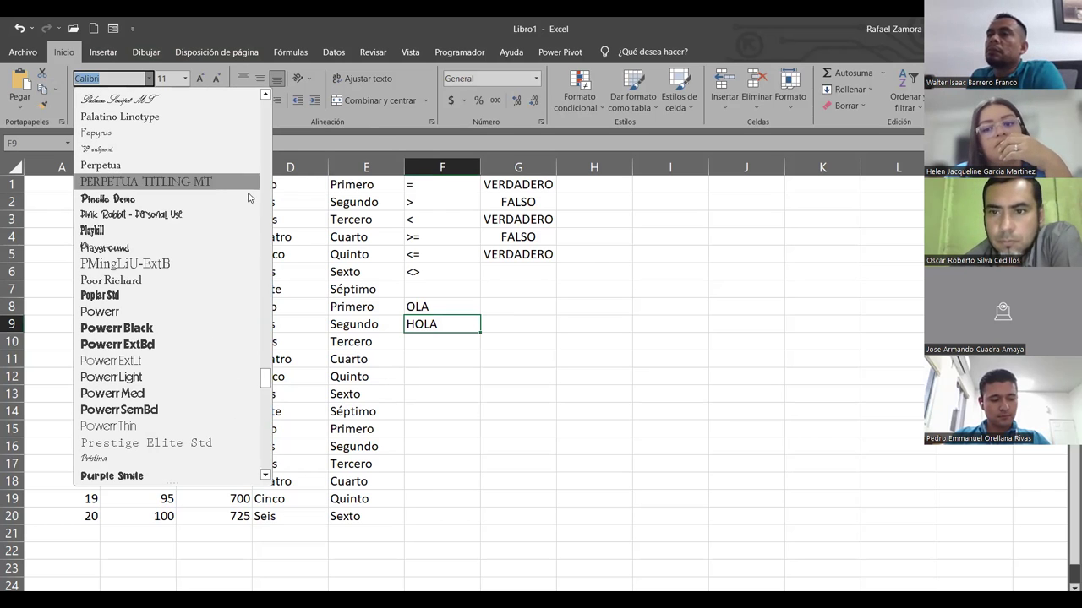
left_click(358, 240)
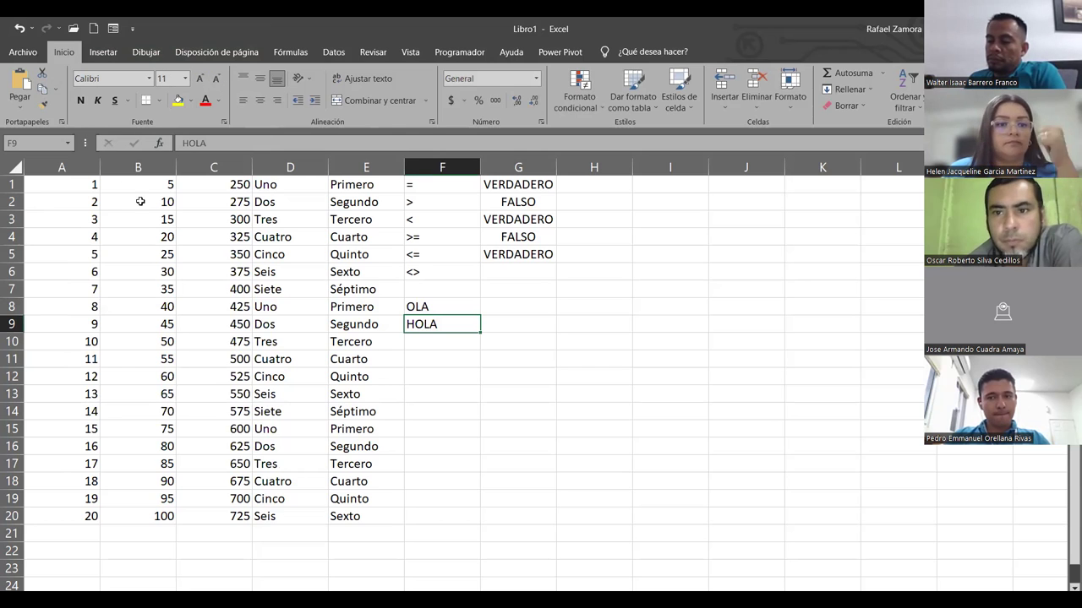
Enlarge A1's number several sizes, then shrink it back to size 11.
left_click(90, 183)
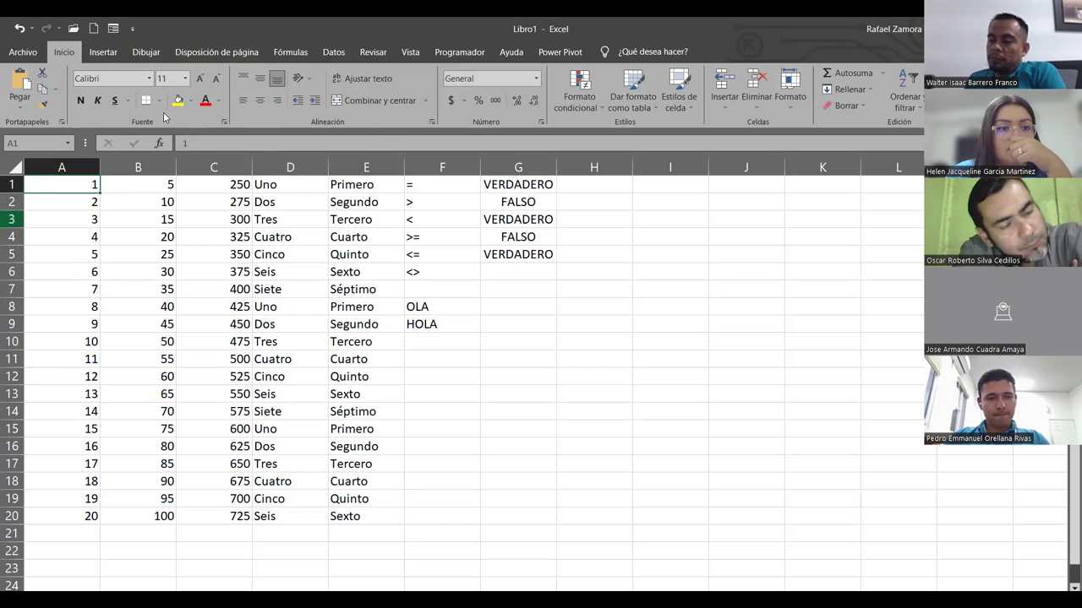
left_click(185, 78)
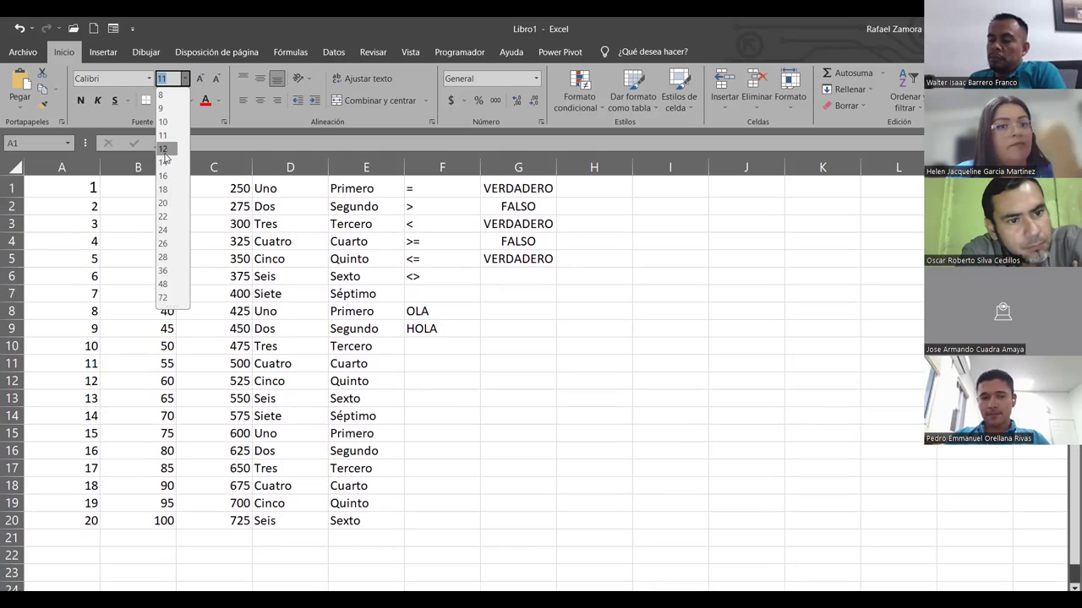
left_click(200, 77)
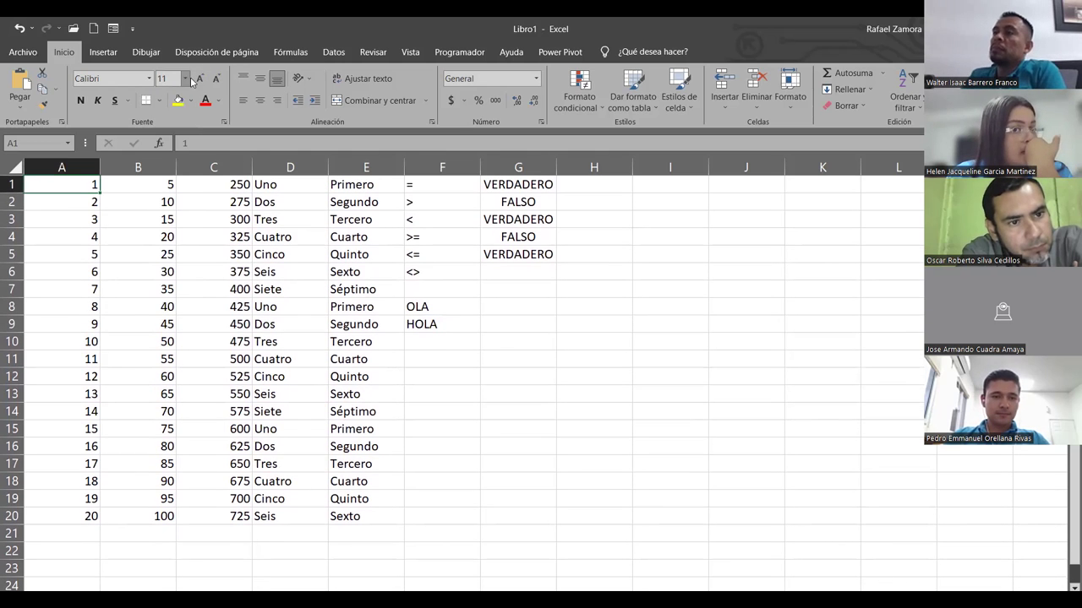
left_click(200, 78)
left_click(200, 78)
left_click(201, 78)
left_click(201, 78)
left_click(201, 78)
left_click(200, 78)
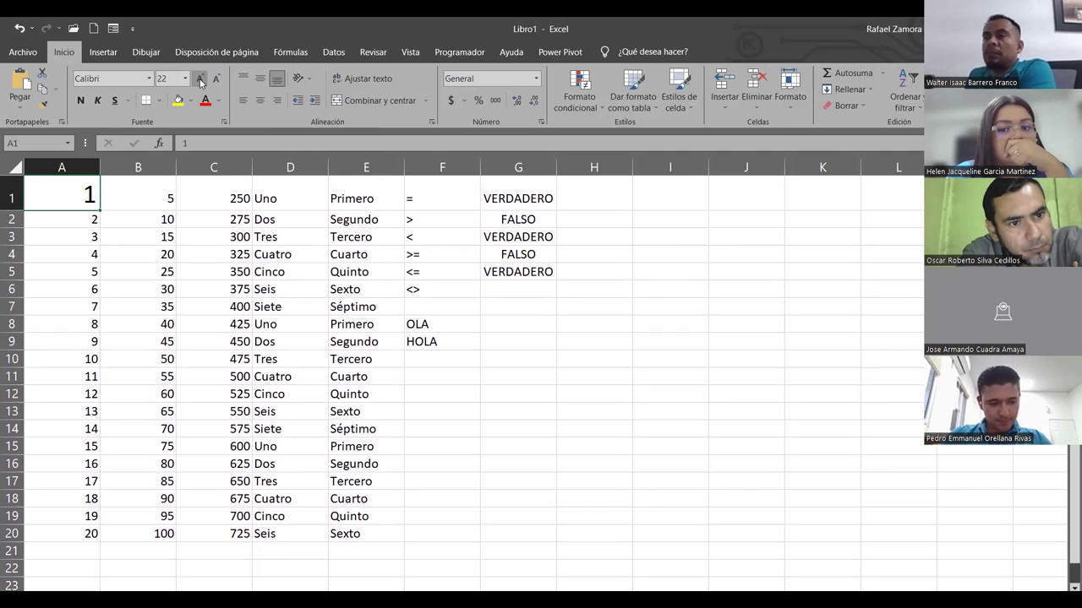
left_click(215, 79)
left_click(215, 78)
left_click(215, 79)
left_click(215, 79)
left_click(216, 79)
left_click(216, 78)
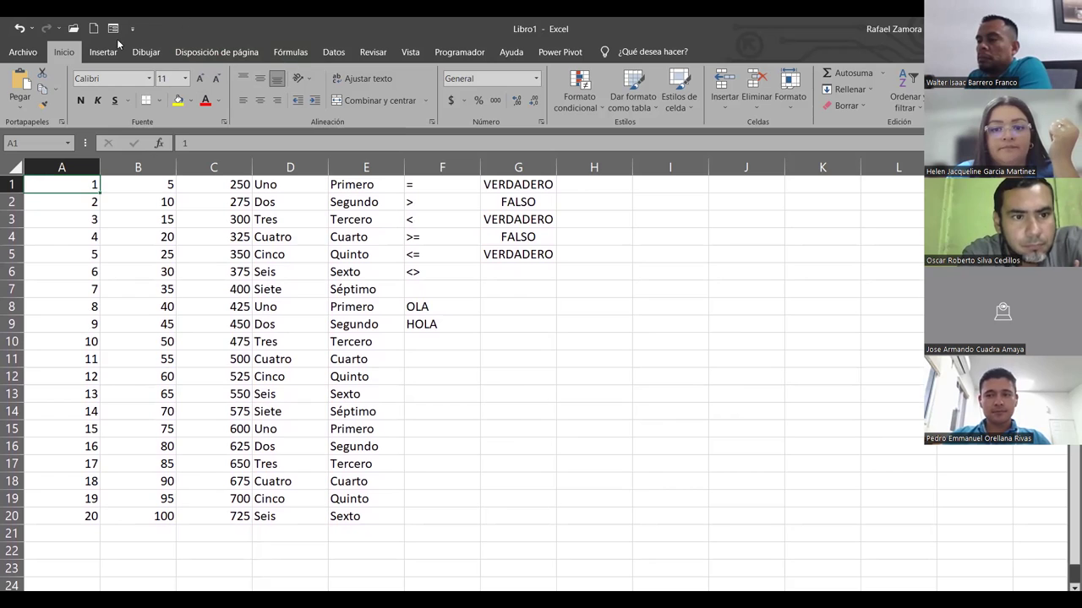
Make A1 bold, A2 italic and A3 underlined, and fill A4 yellow.
left_click(80, 100)
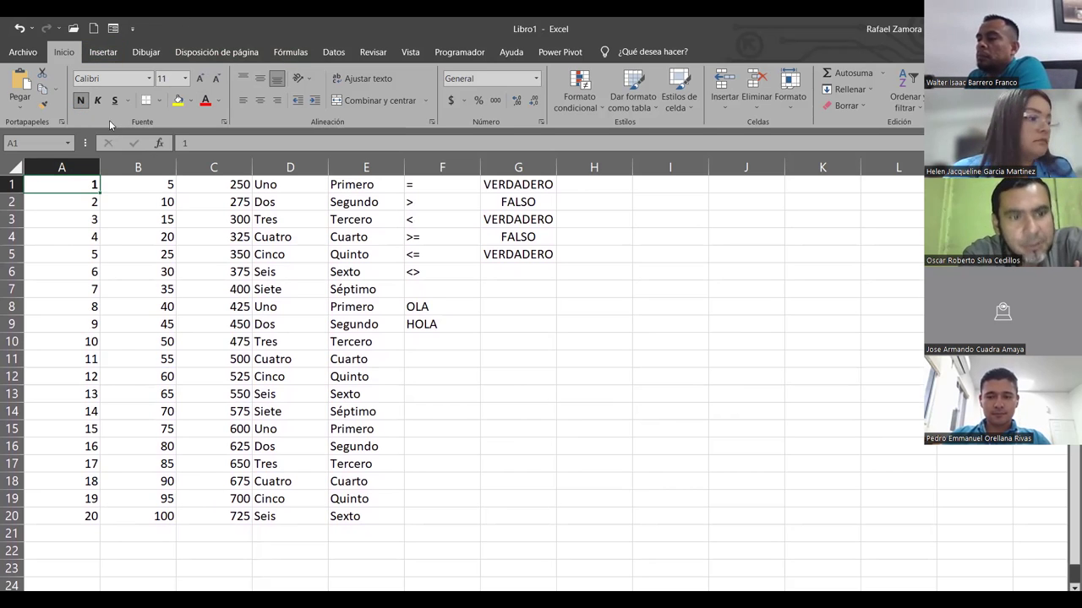
left_click(81, 199)
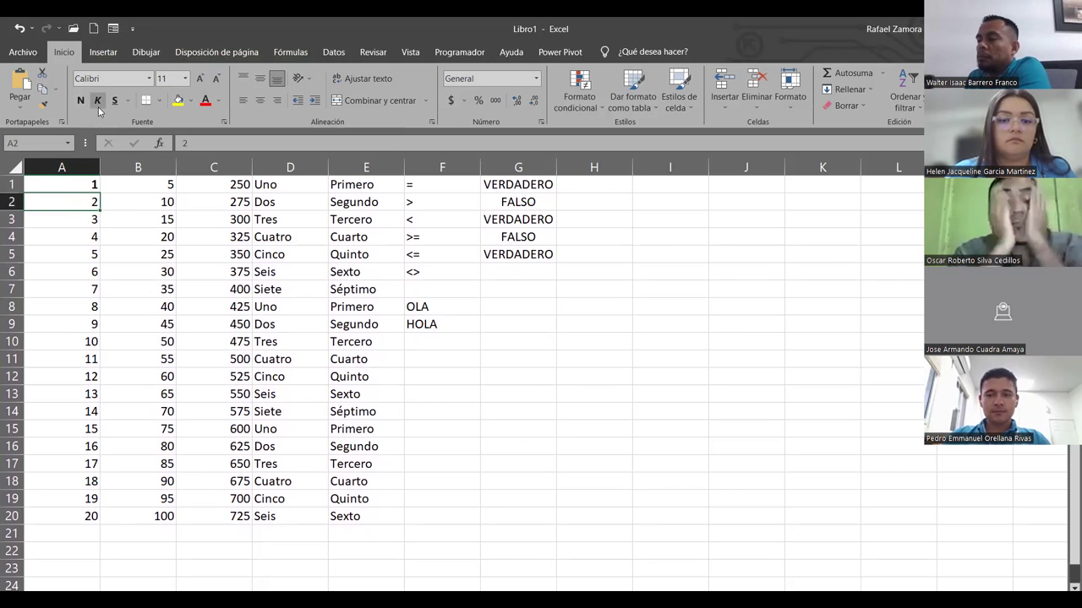
left_click(90, 216)
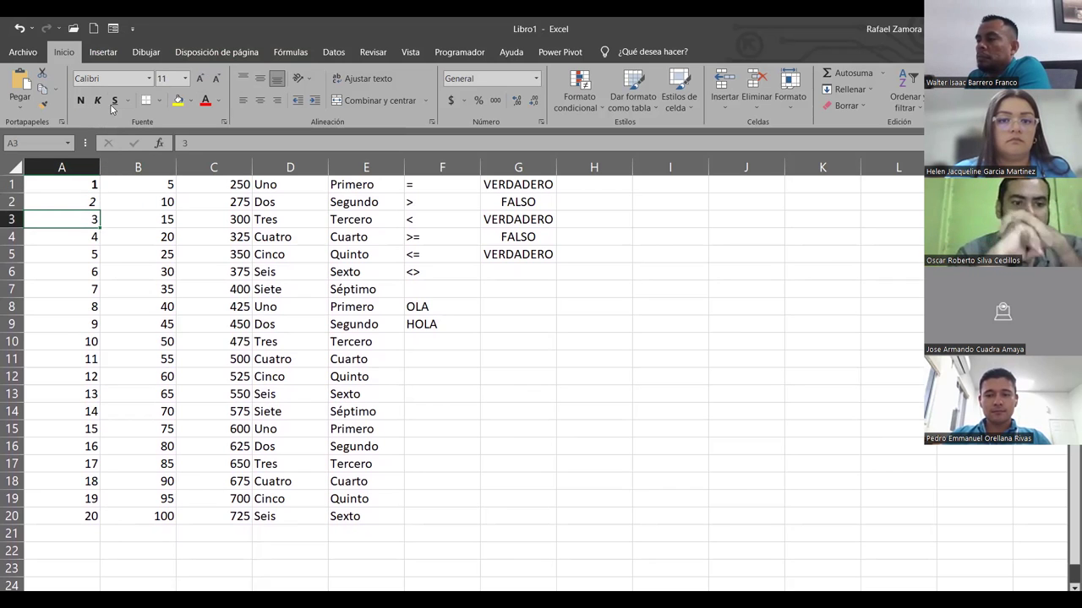
left_click(80, 237)
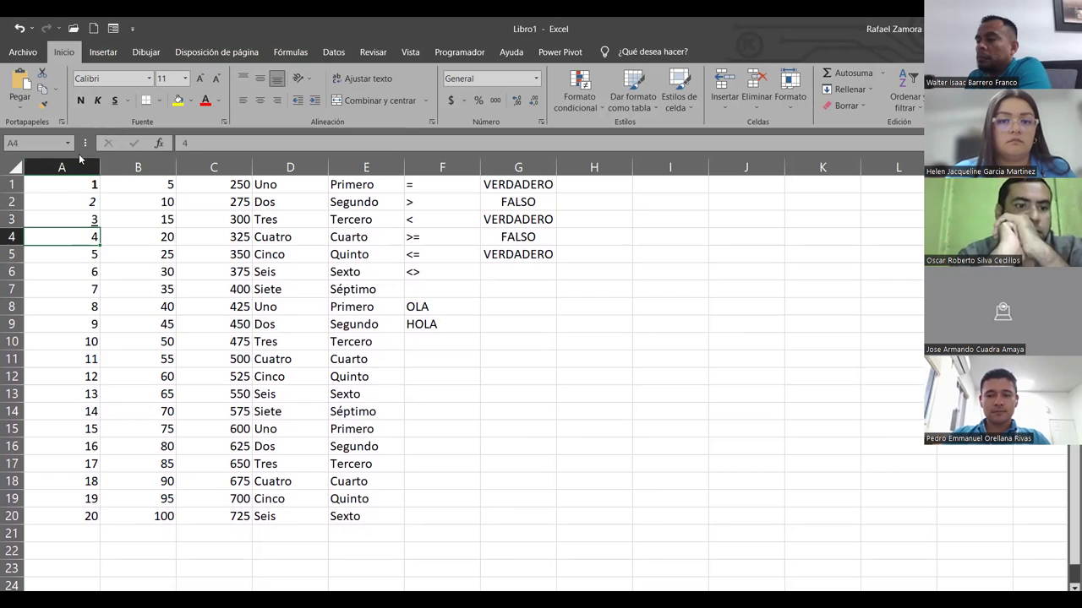
left_click(179, 101)
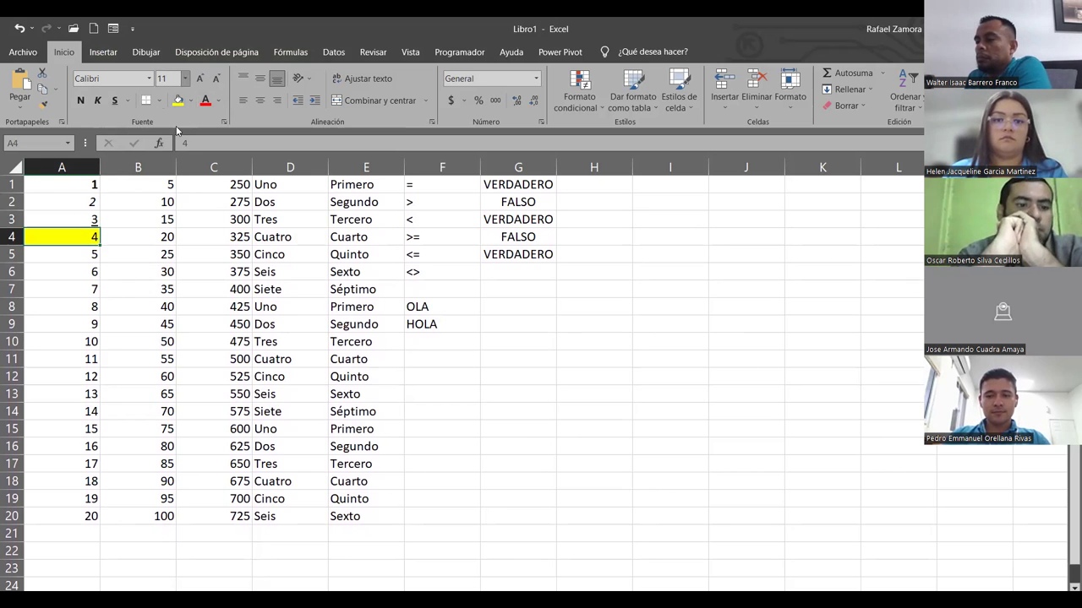
left_click(77, 252)
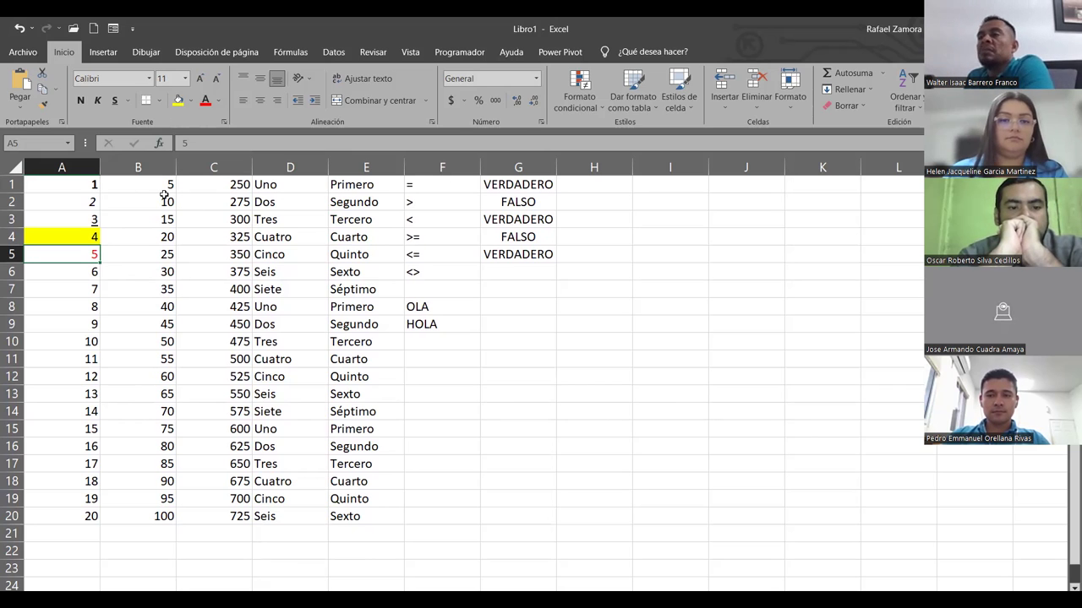
Bold B1:B4 with Ctrl+N, italicise B5:B8 with Ctrl+K, and underline B9:B13 with Ctrl+S.
left_click_drag(156, 183, 153, 243)
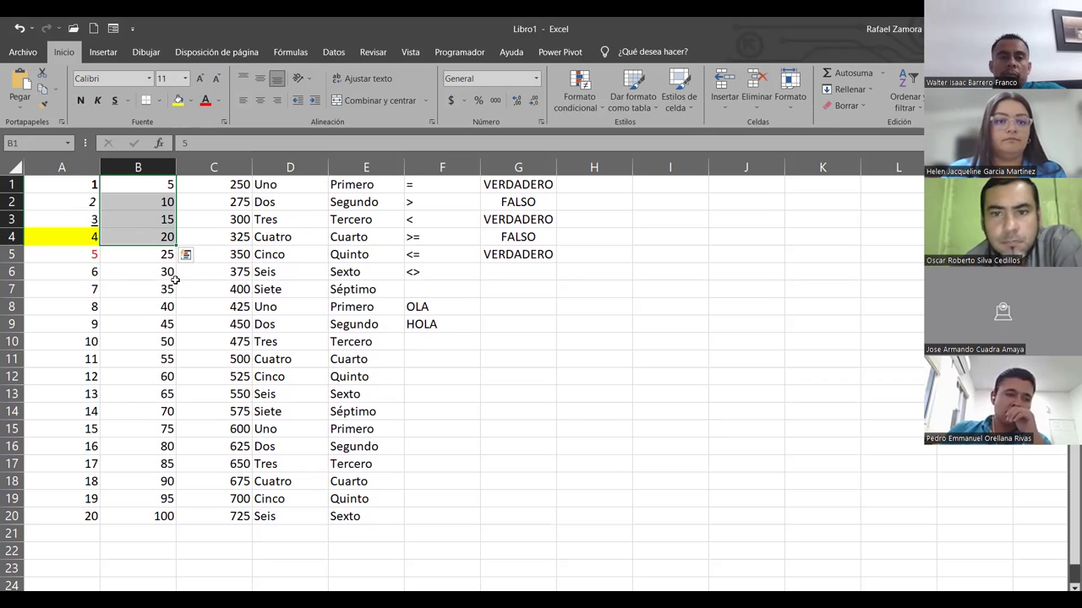
key("ctrl+n")
left_click_drag(161, 254, 161, 305)
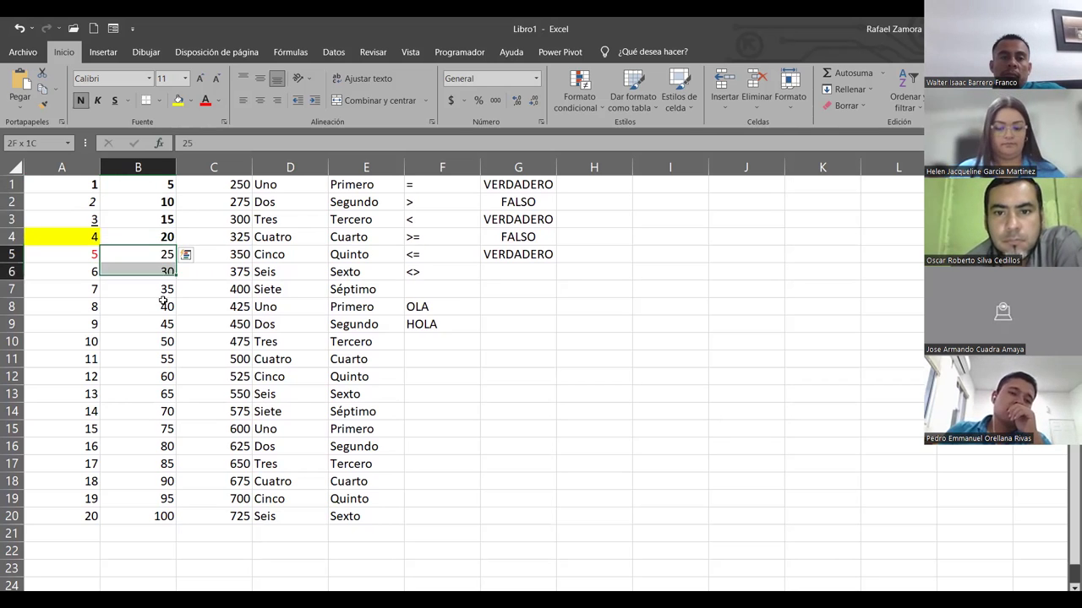
key("ctrl+k")
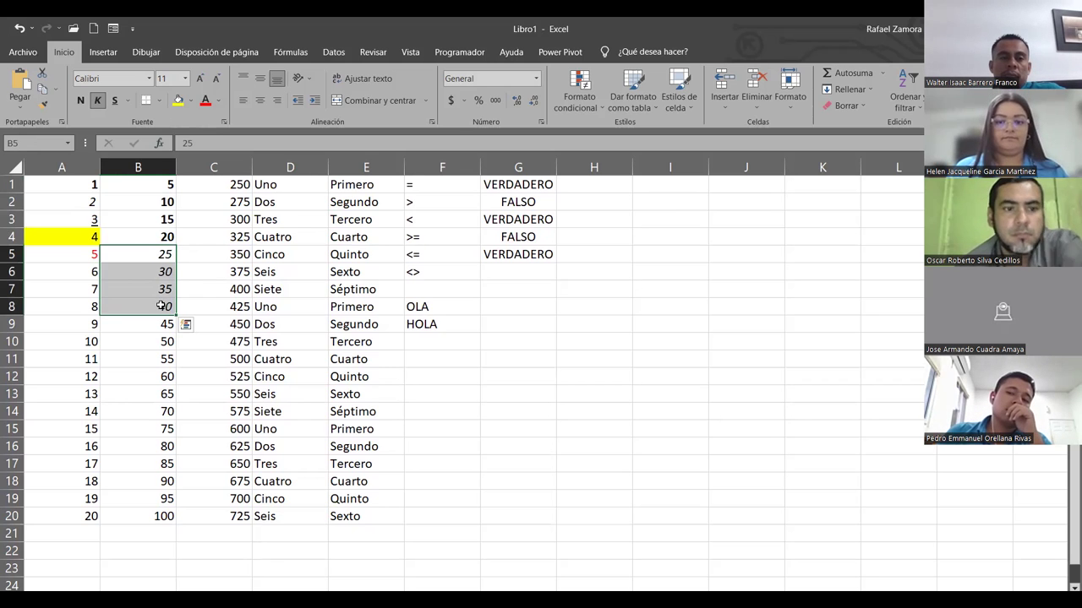
left_click_drag(164, 325, 151, 392)
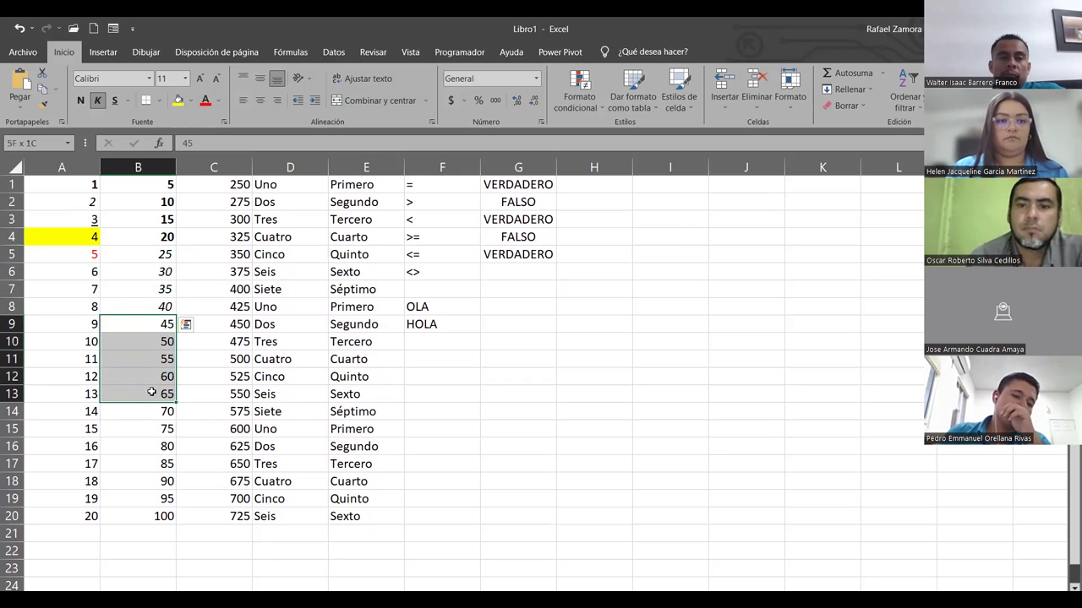
key("ctrl+s")
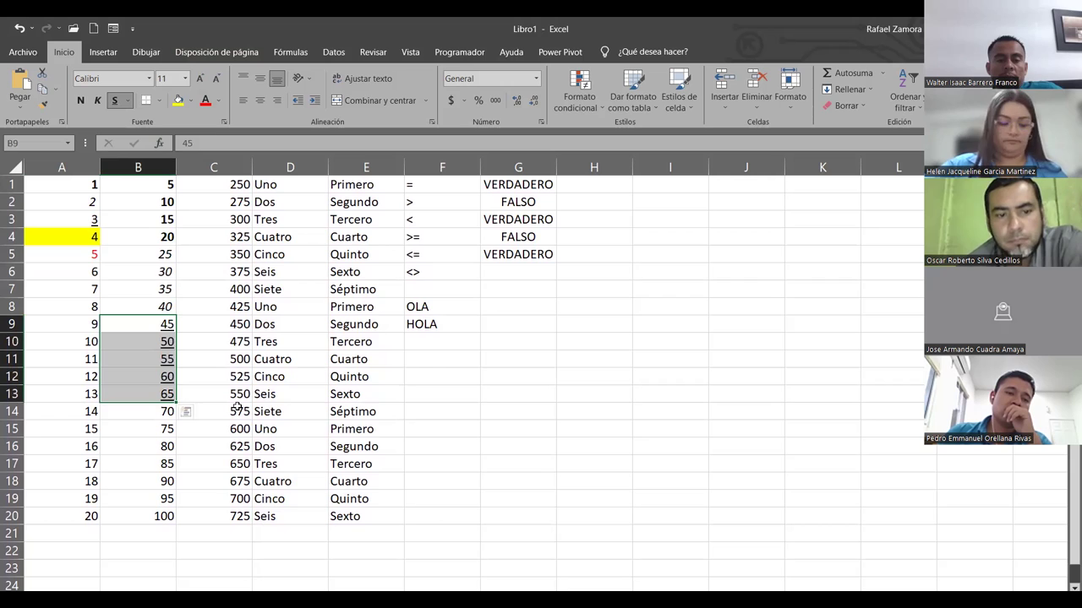
left_click_drag(227, 182, 230, 356)
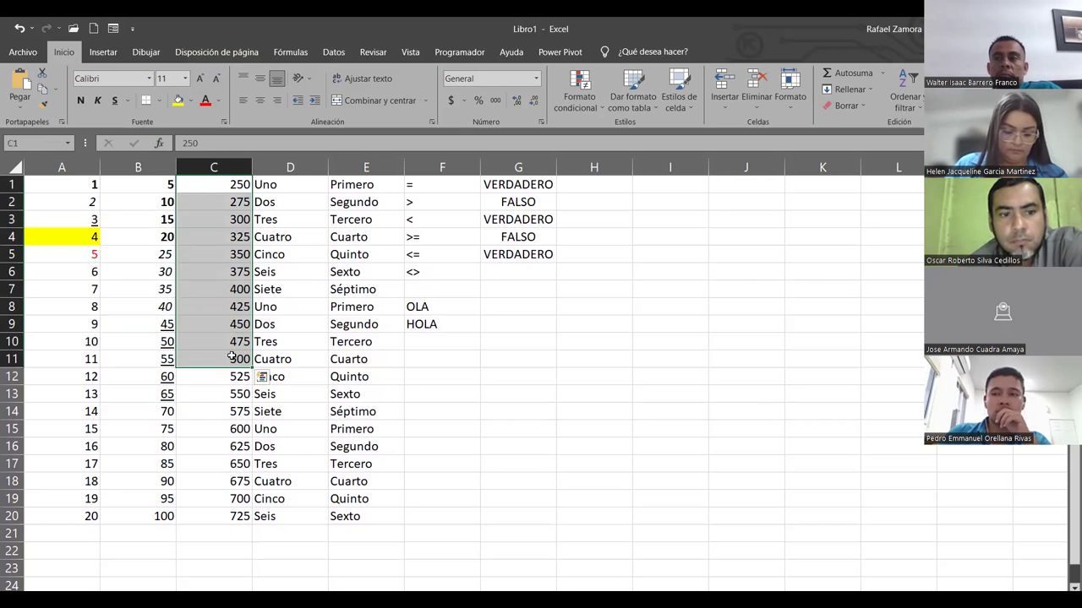
Apply Todos los bordes to every cell in C1:C11.
left_click(162, 101)
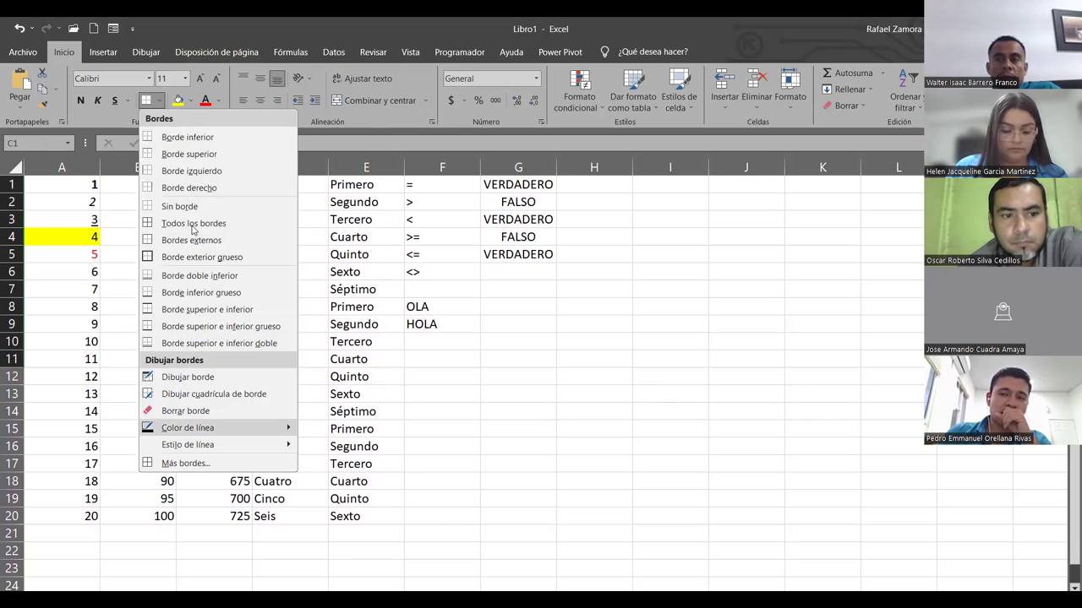
left_click(191, 225)
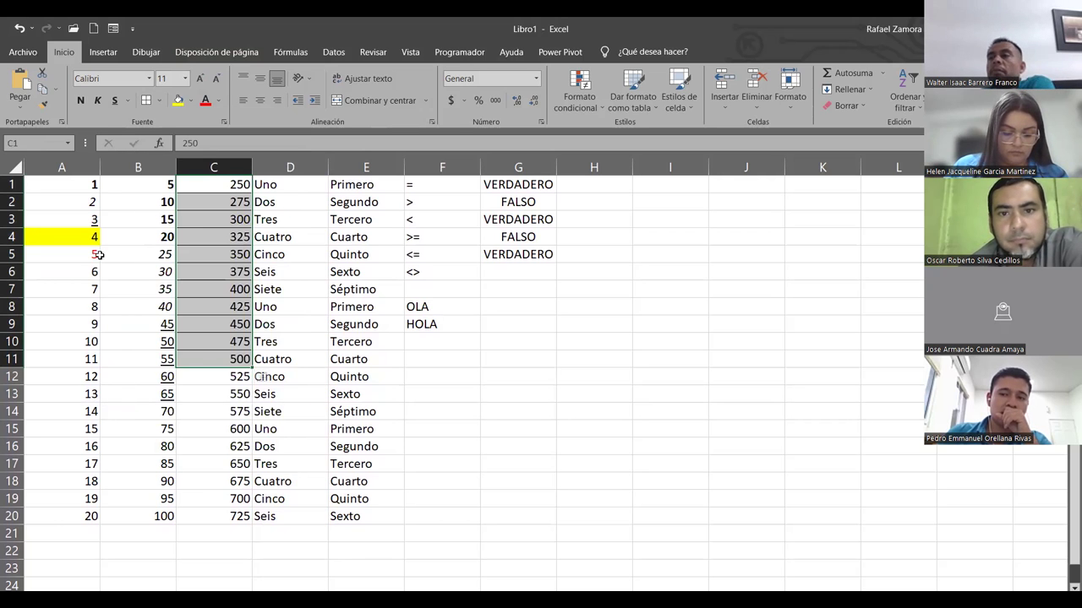
left_click_drag(291, 189, 269, 513)
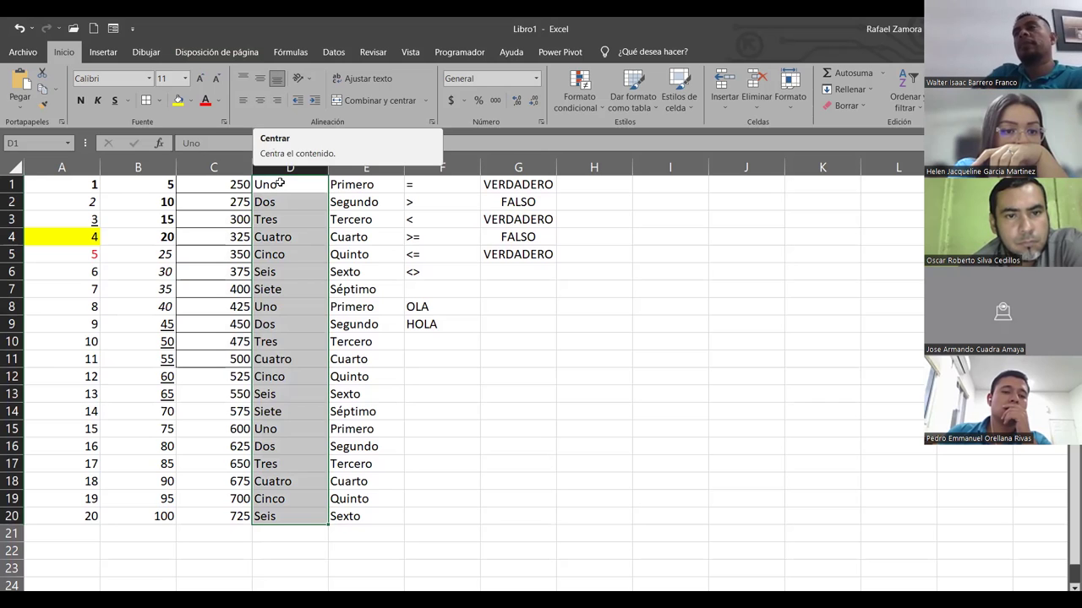
Centre the words in D1:D20 with Centrar.
left_click_drag(282, 183, 284, 514)
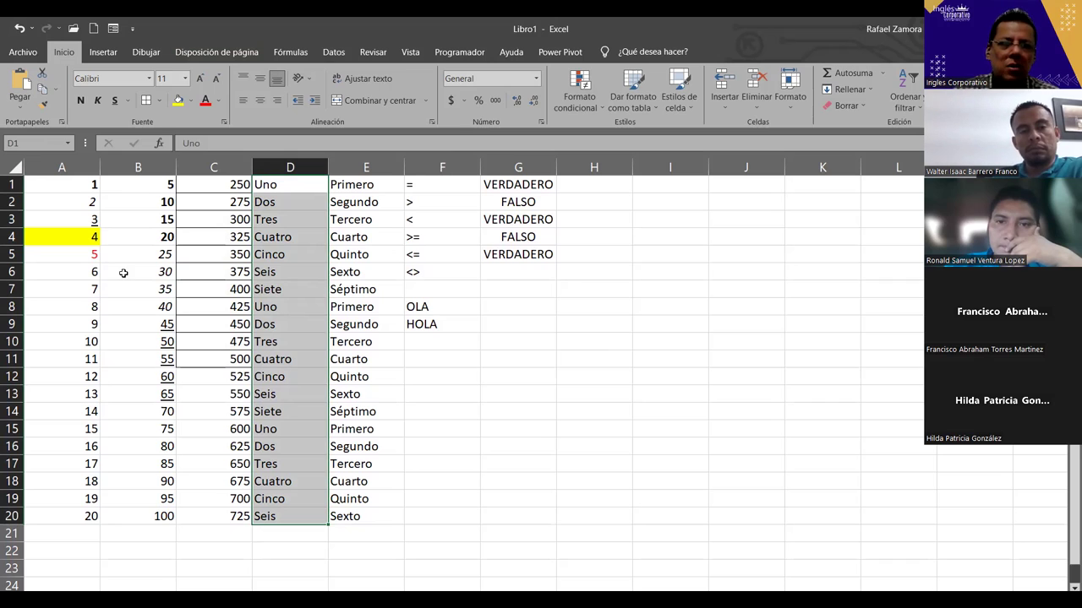
left_click(259, 100)
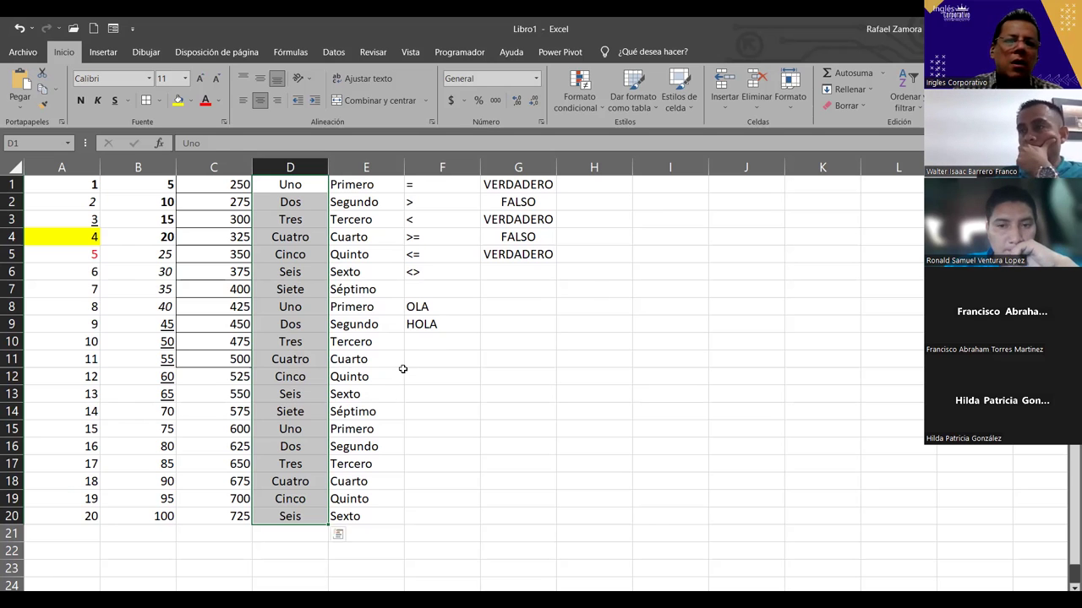
left_click(433, 354)
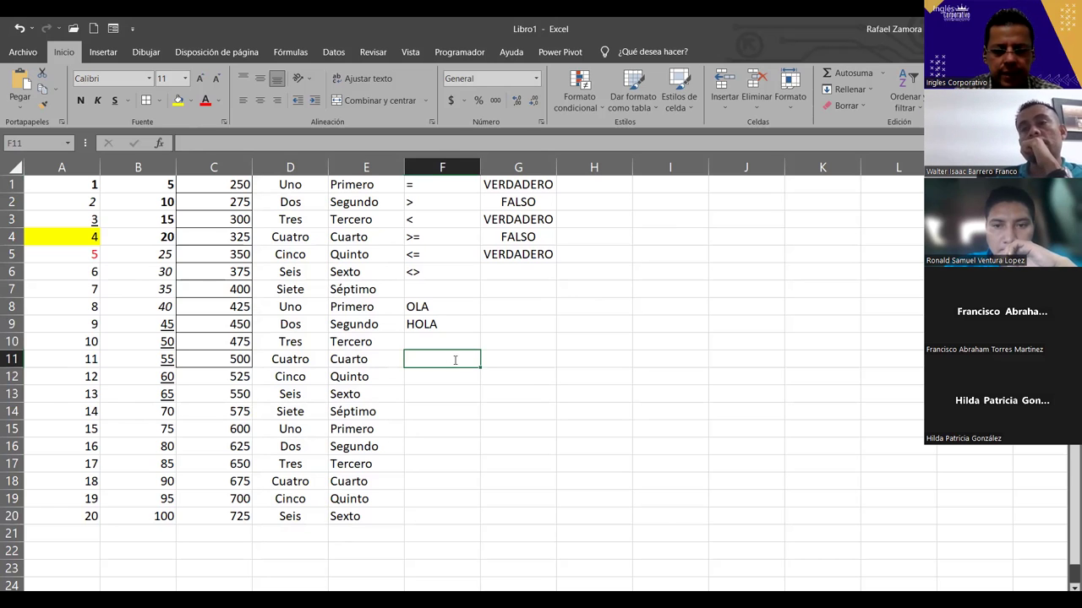
Enter EXCEL BASICO in F11 and EXCEL INTERMEDIO in F13.
type("EXCEL BASICO")
key("Return")
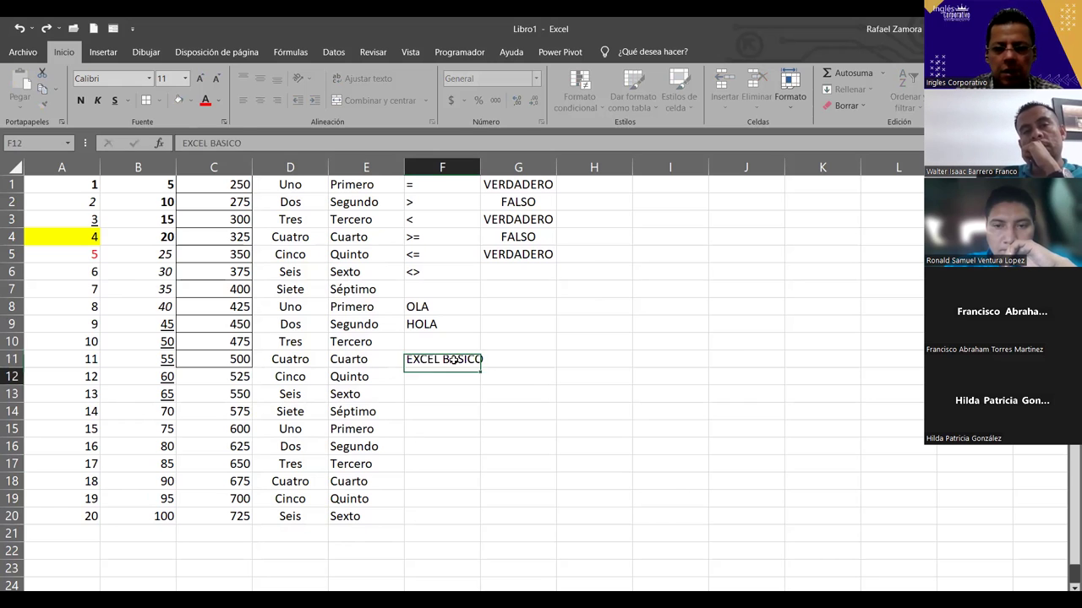
key("Down")
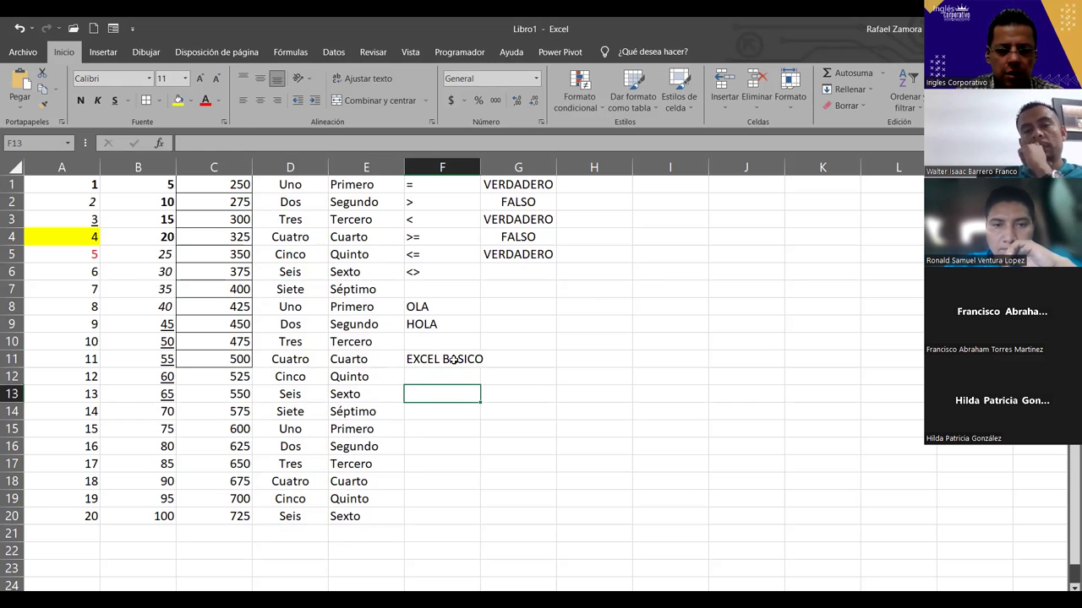
type("EXCEL INTERMEDIO")
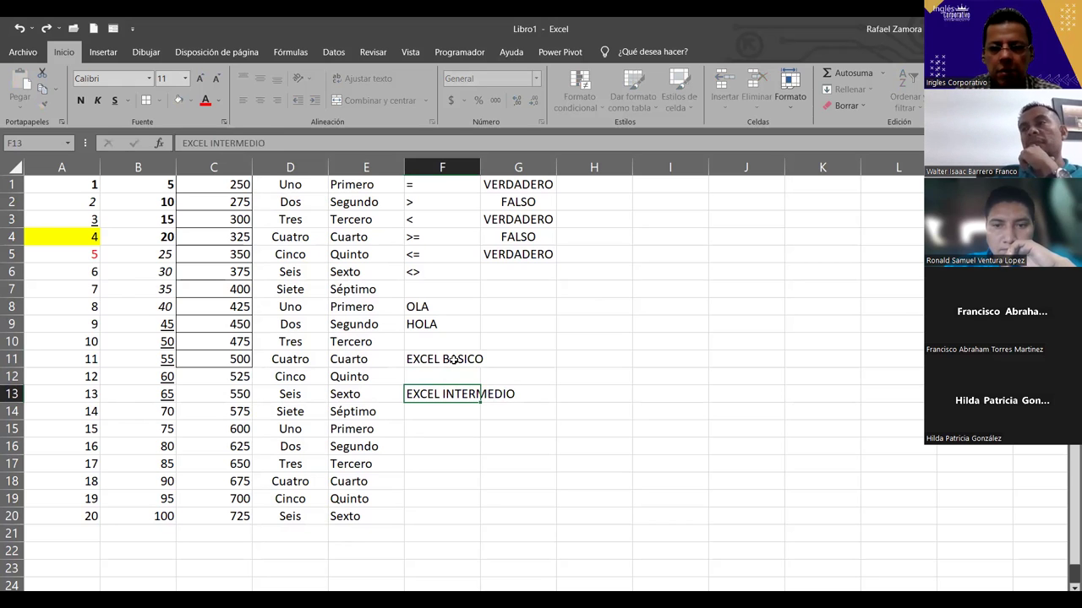
key("Return")
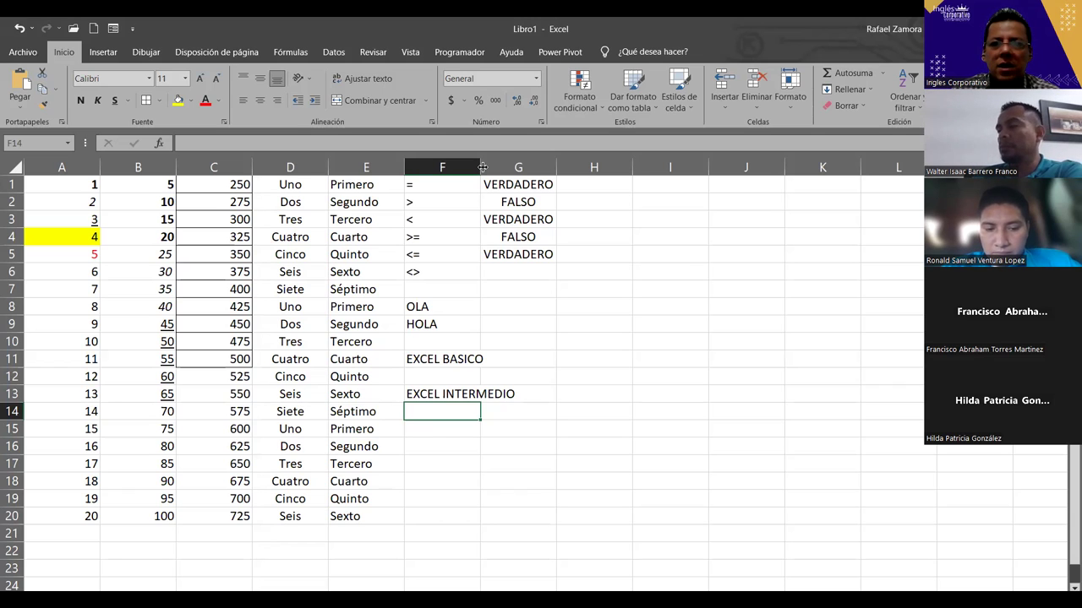
Widen column F by dragging and via Ancho de columna, undoing both changes.
left_click_drag(481, 168, 535, 169)
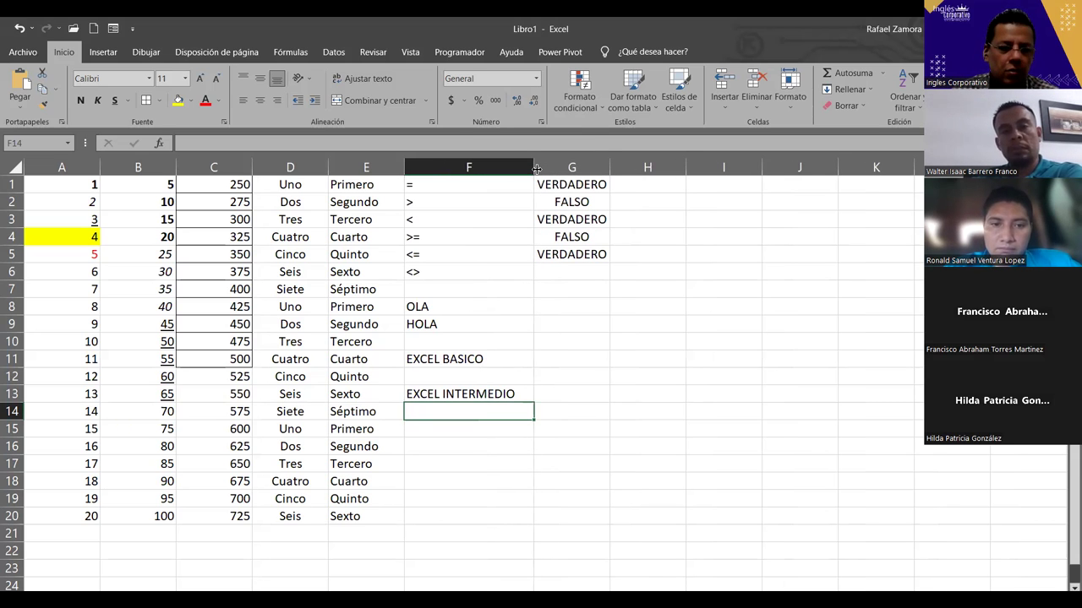
key("ctrl+z")
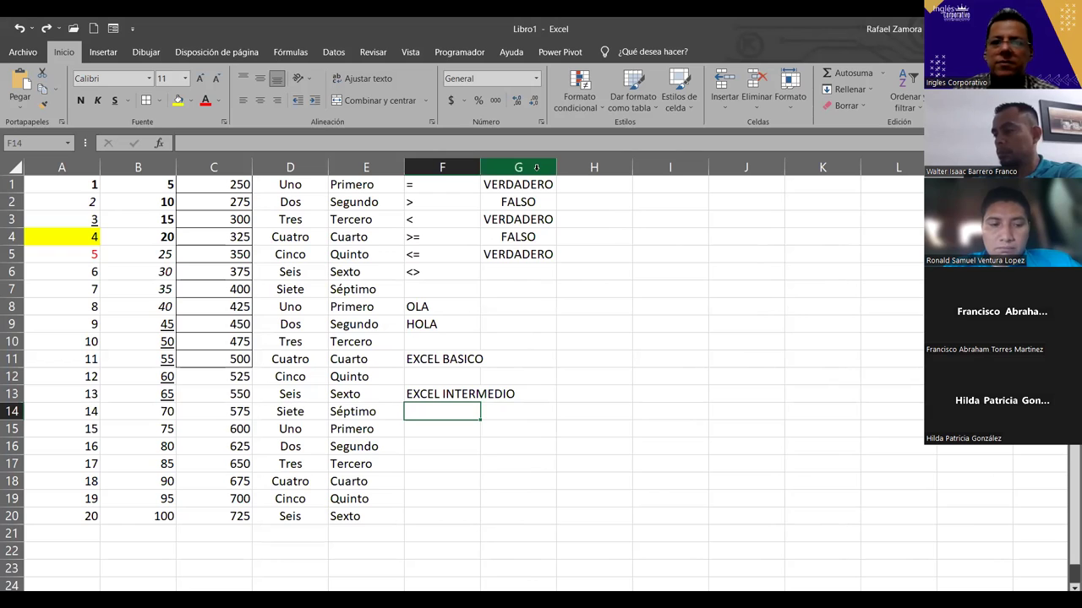
right_click(446, 166)
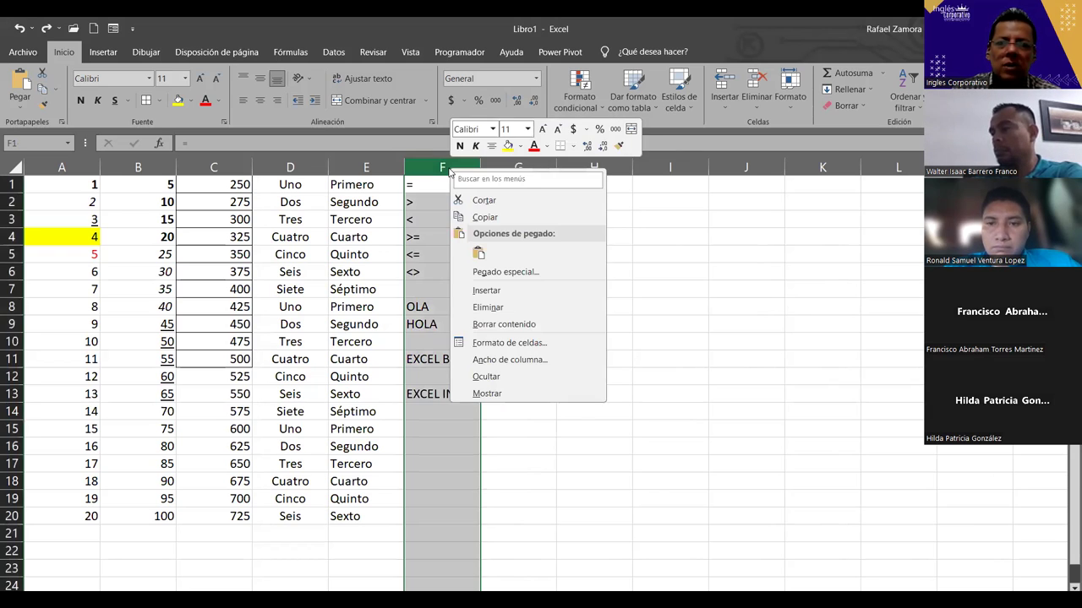
left_click(546, 360)
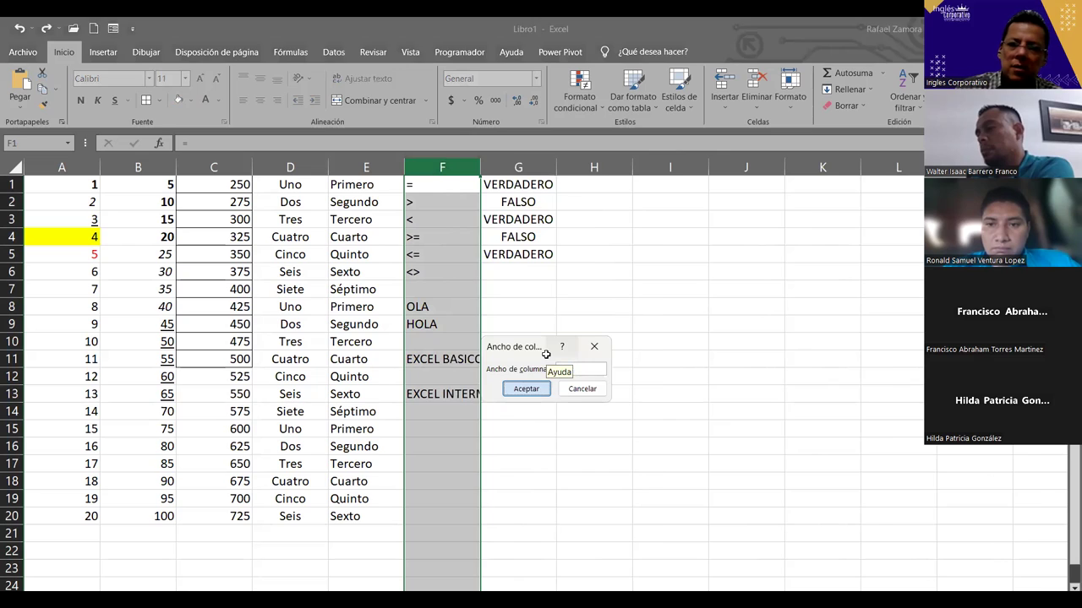
key("Return")
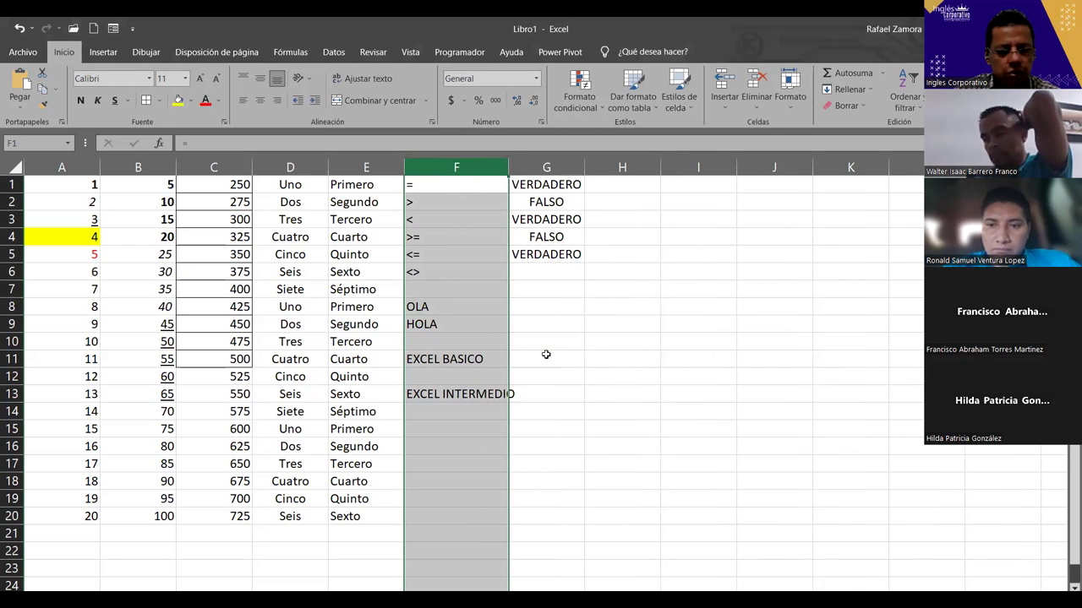
key("ctrl+z")
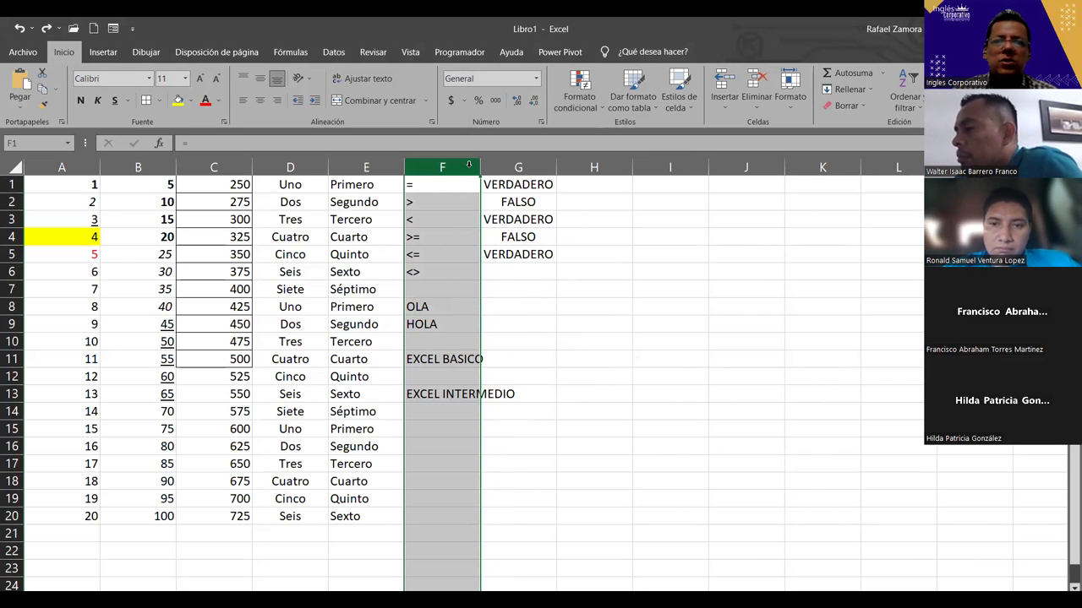
Autofit column F to EXCEL INTERMEDIO, then undo to keep its narrow width.
left_click(505, 233)
left_click(464, 167)
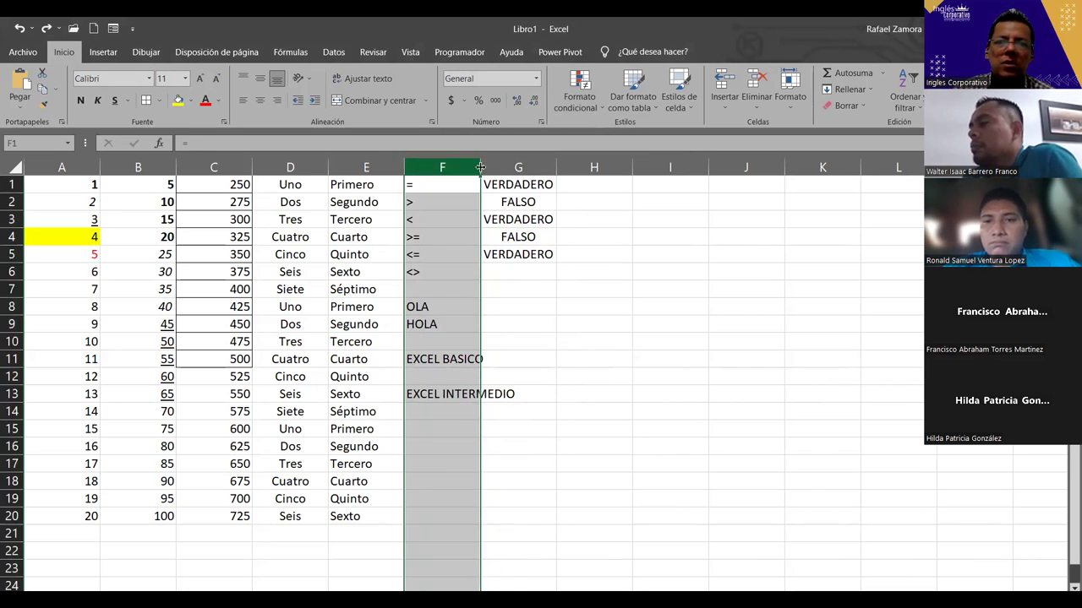
double_click(480, 167)
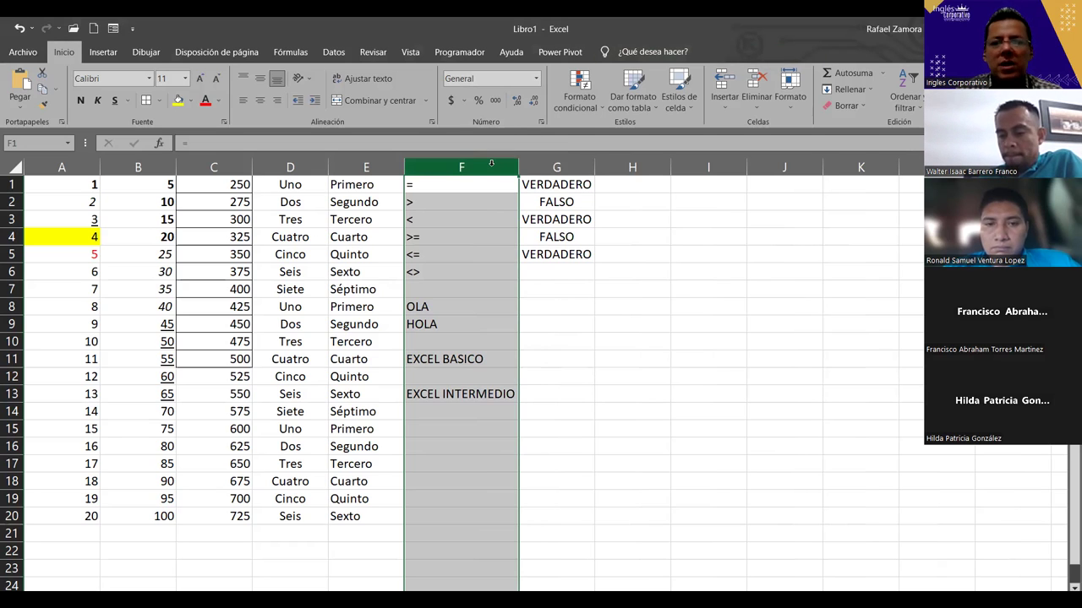
key("ctrl+z")
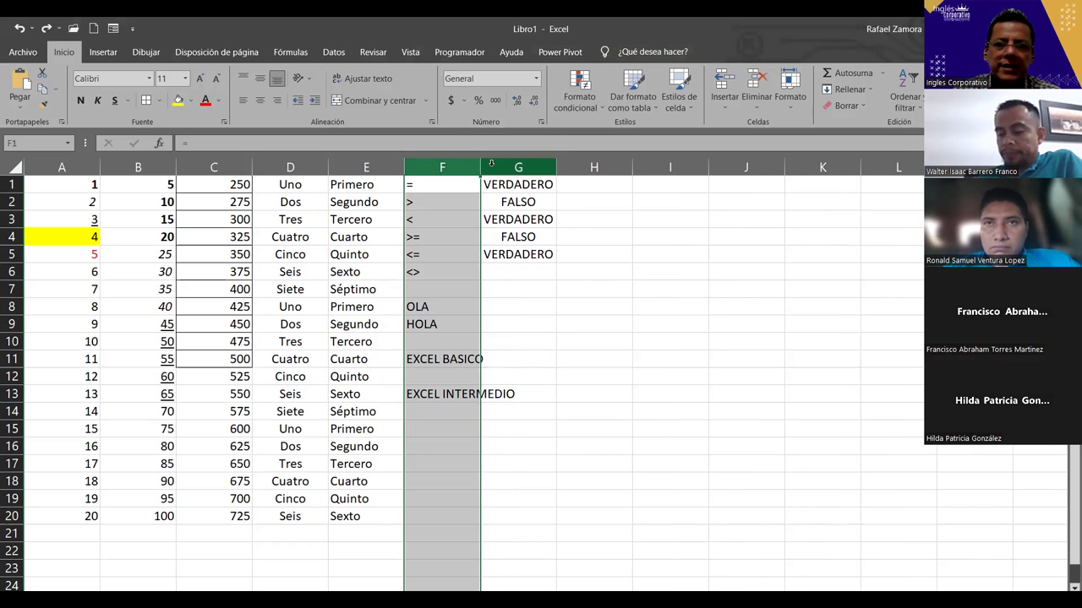
left_click(702, 460)
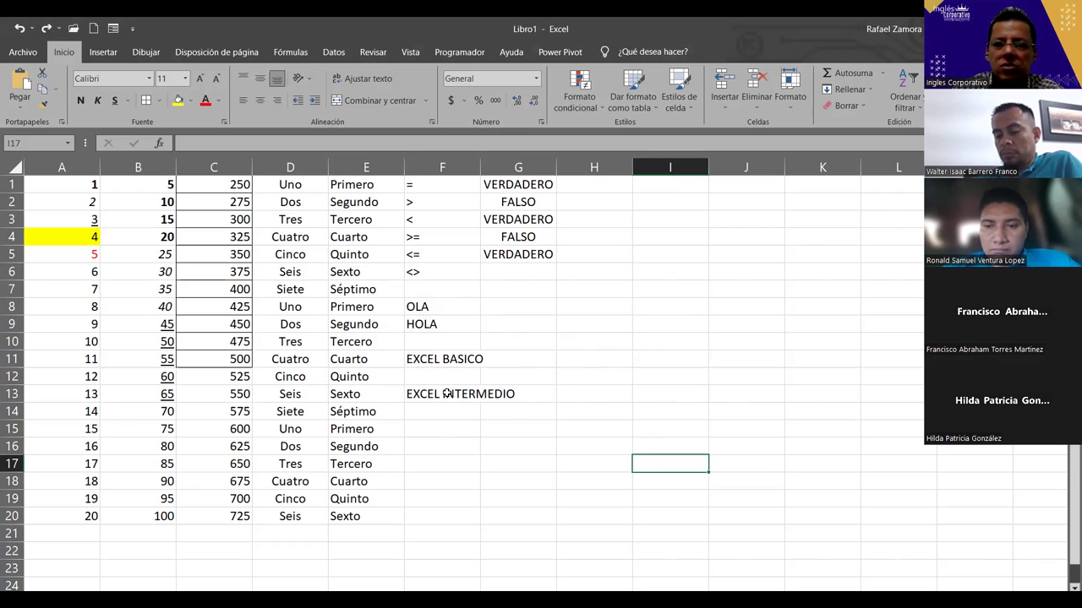
left_click_drag(445, 394, 442, 409)
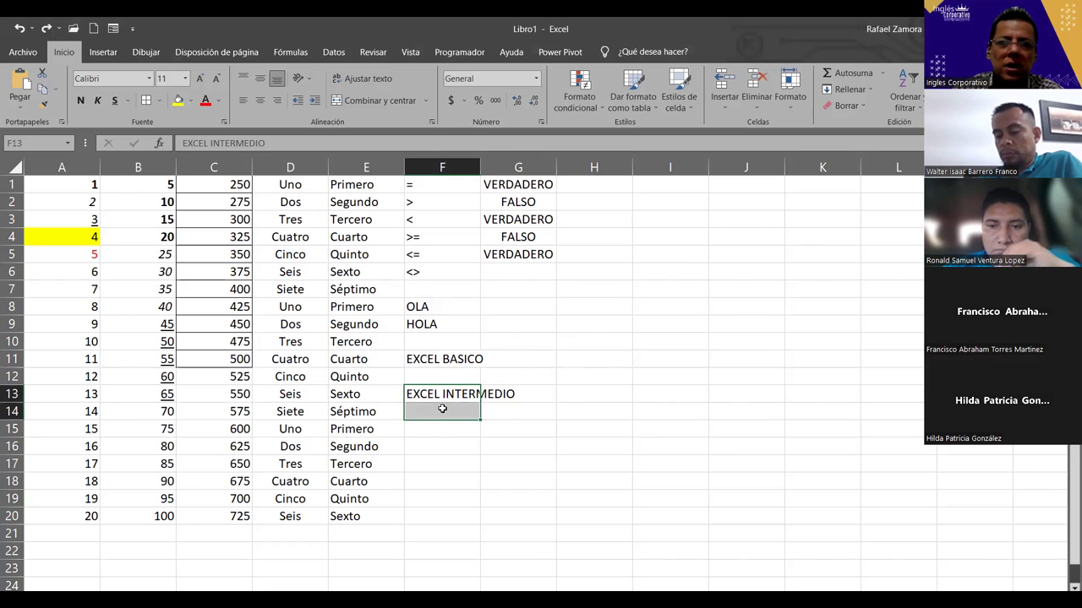
Merge and centre F13:F14, wrap EXCEL INTERMEDIO, and reduce its font to size 10.
left_click(383, 103)
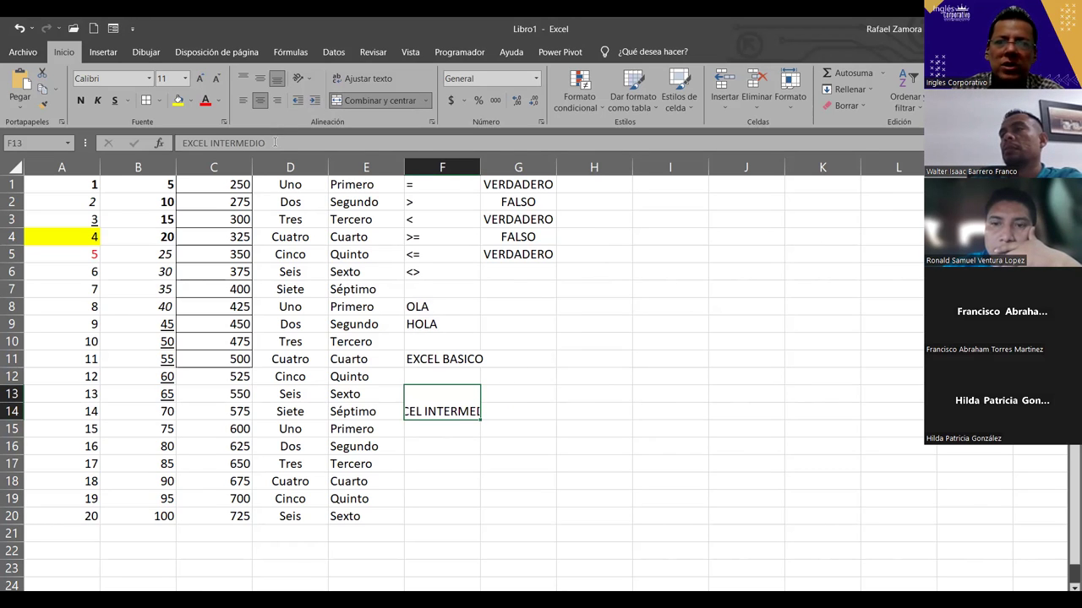
left_click(380, 81)
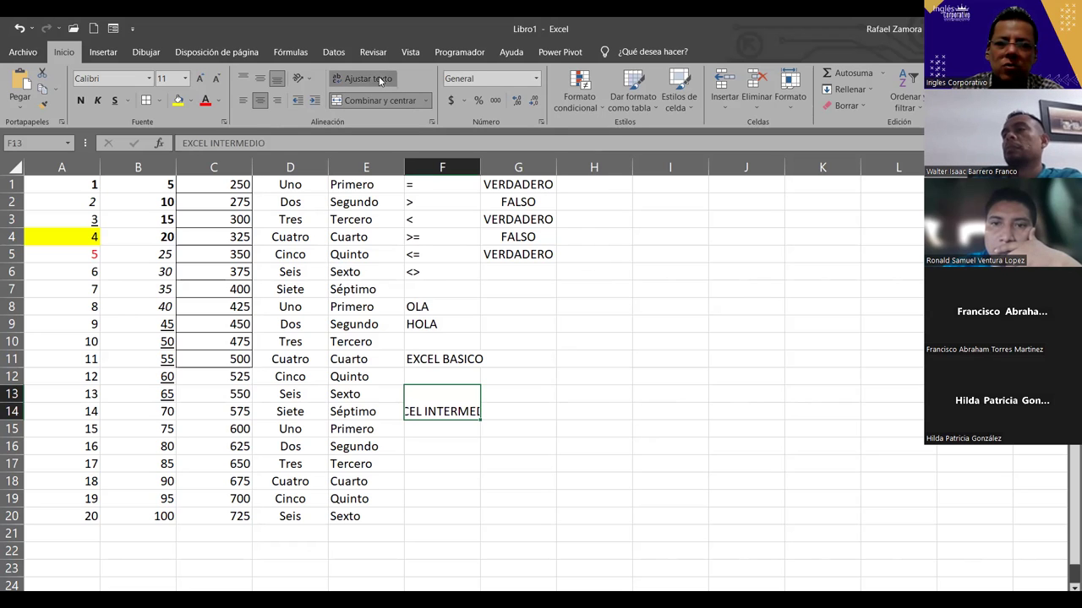
left_click(625, 393)
left_click(433, 404)
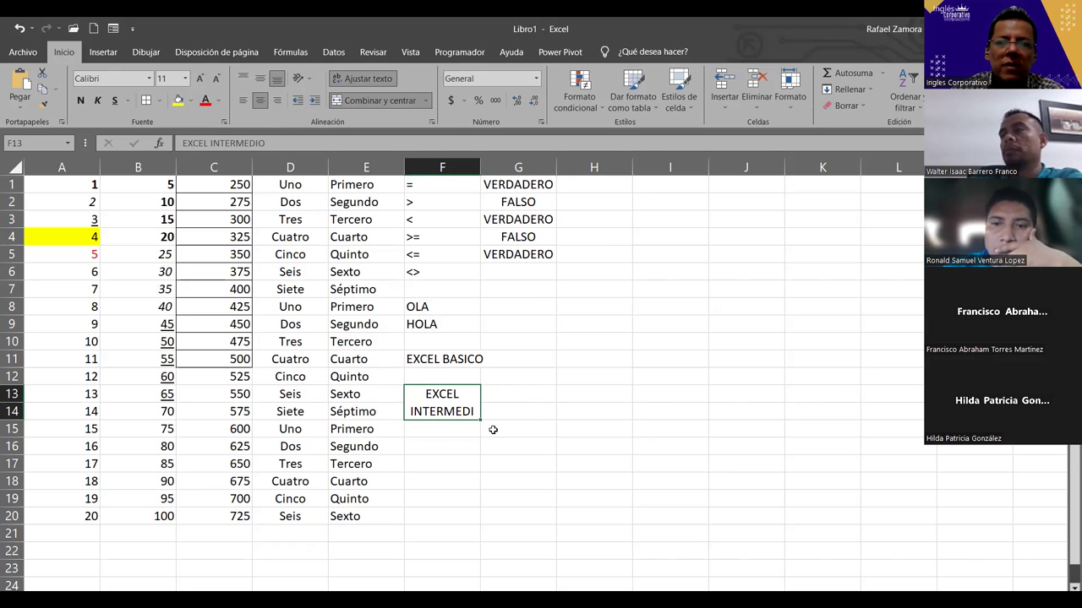
left_click(215, 79)
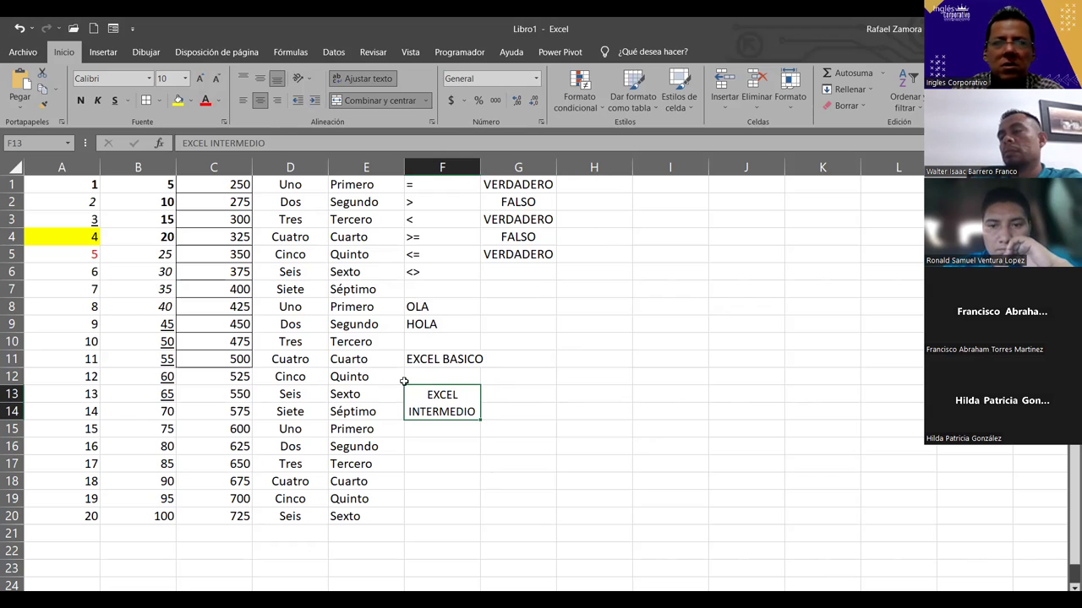
left_click(536, 466)
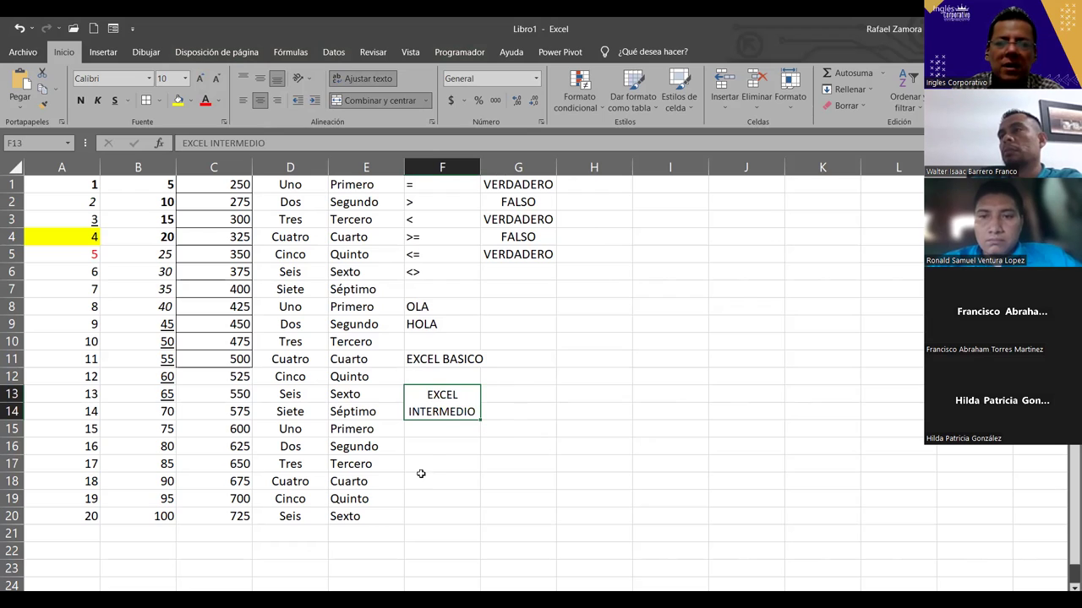
Merge F16:F17 with a thick outside border, and give F19:F20 a white fill.
left_click(432, 443)
left_click_drag(432, 443, 434, 461)
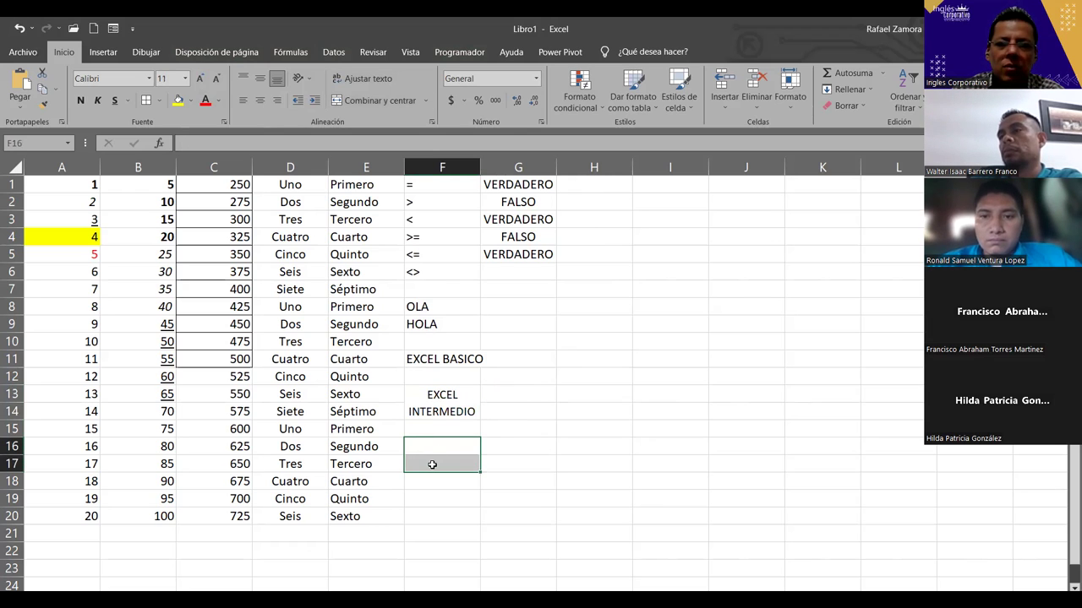
left_click(372, 99)
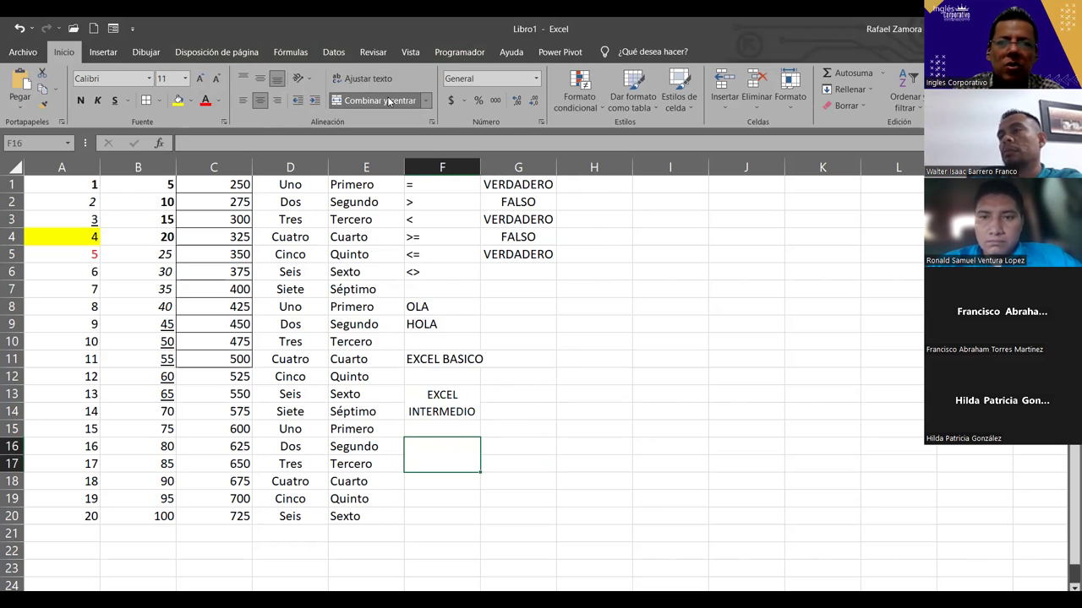
left_click(158, 102)
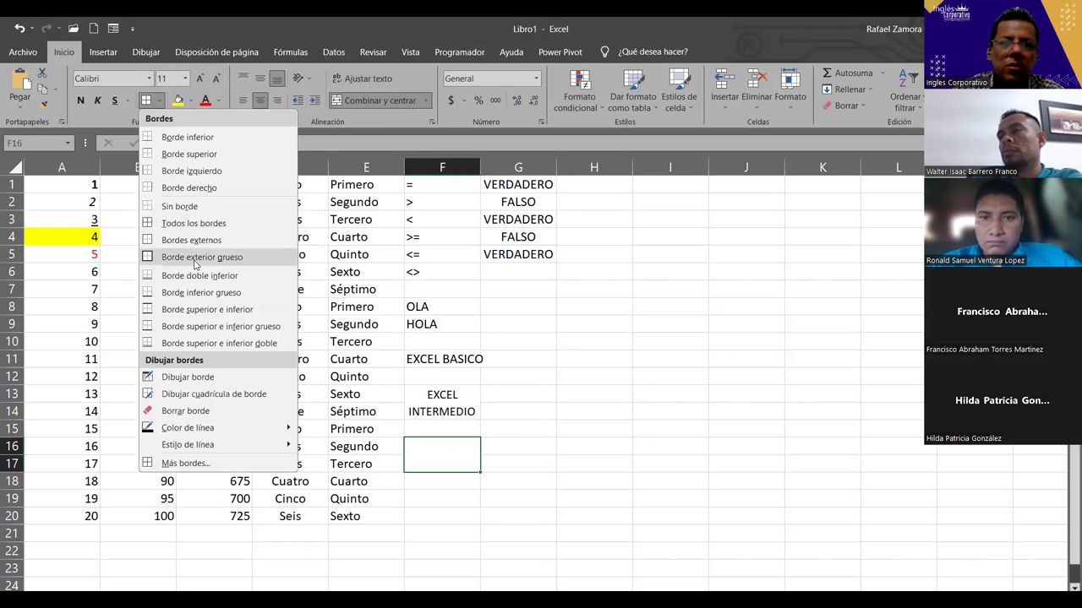
left_click(202, 256)
left_click_drag(460, 500, 455, 520)
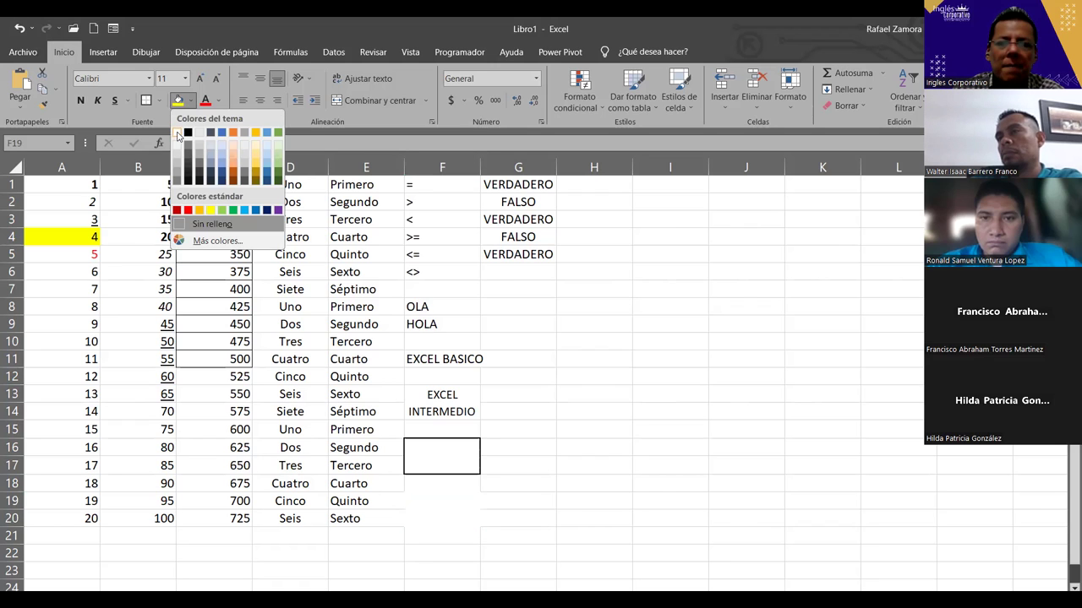
left_click(178, 133)
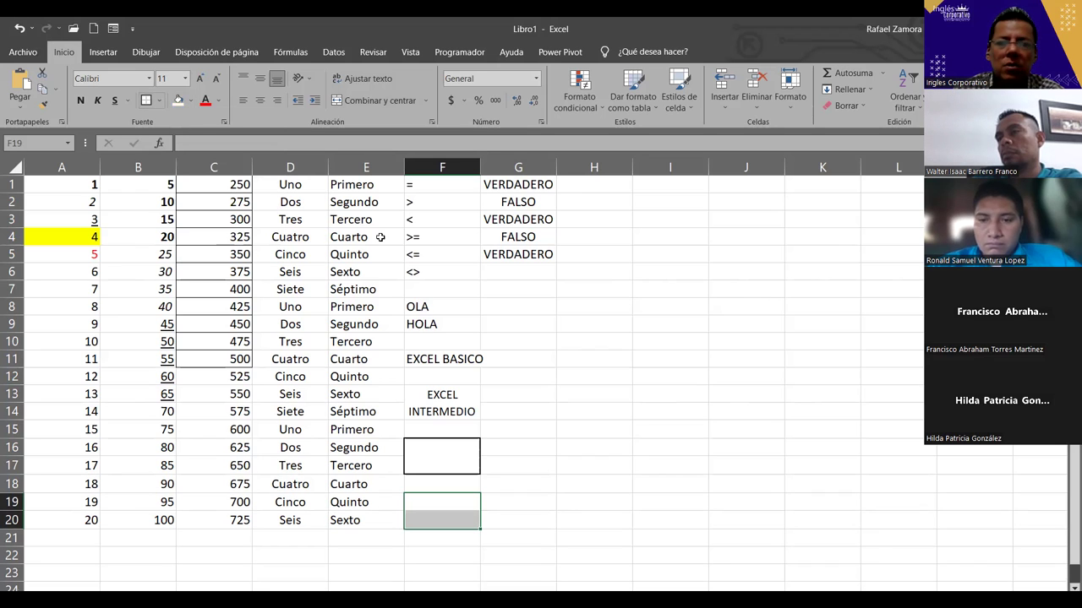
left_click(791, 500)
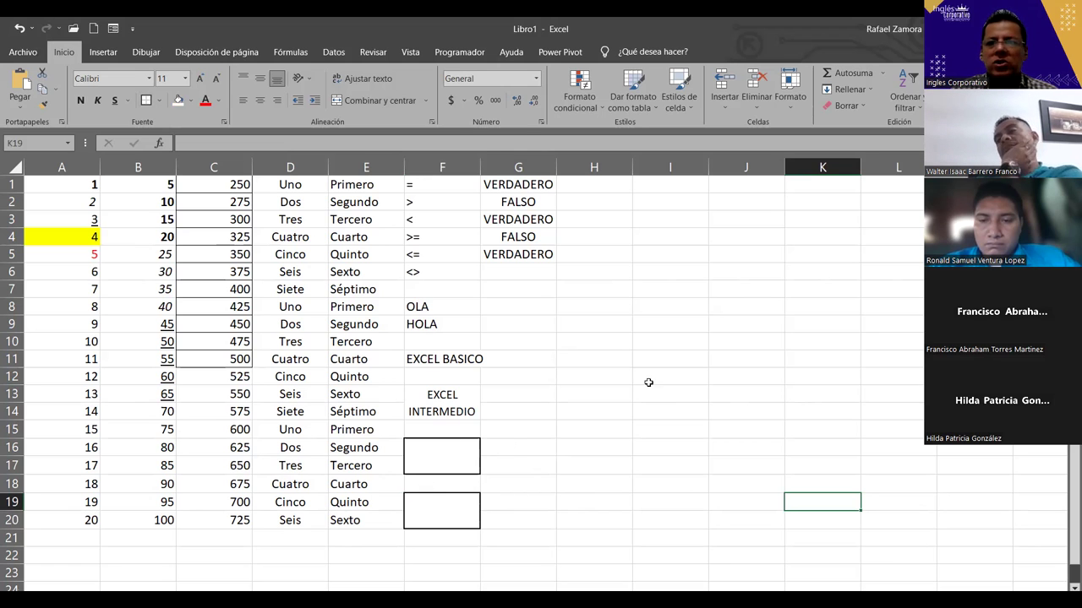
Type test text into F16, F19 and F20, then cancel or delete it.
left_click(451, 451)
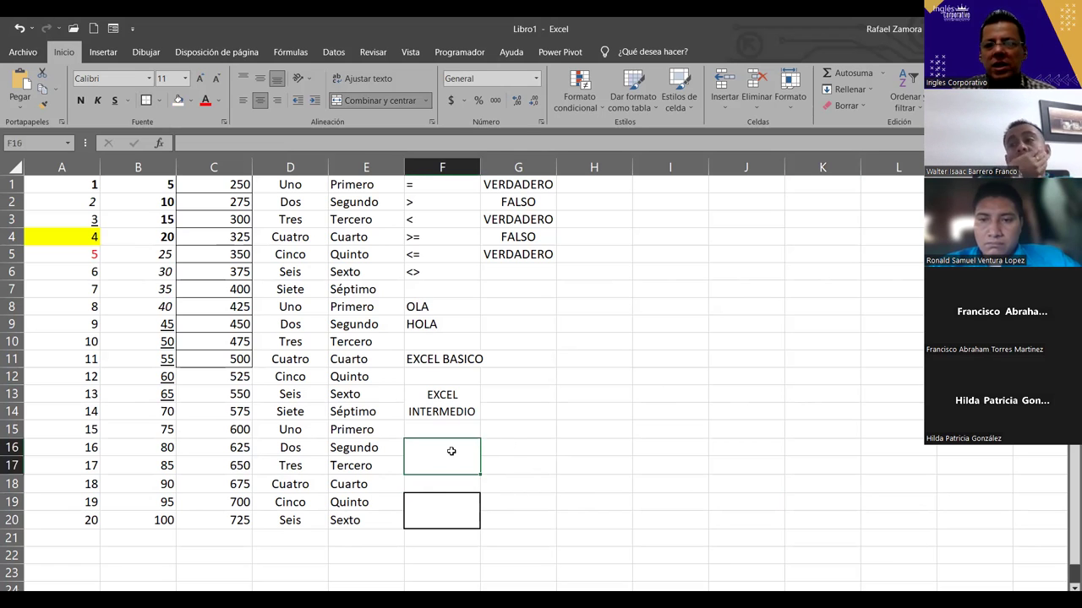
type("BDFDV")
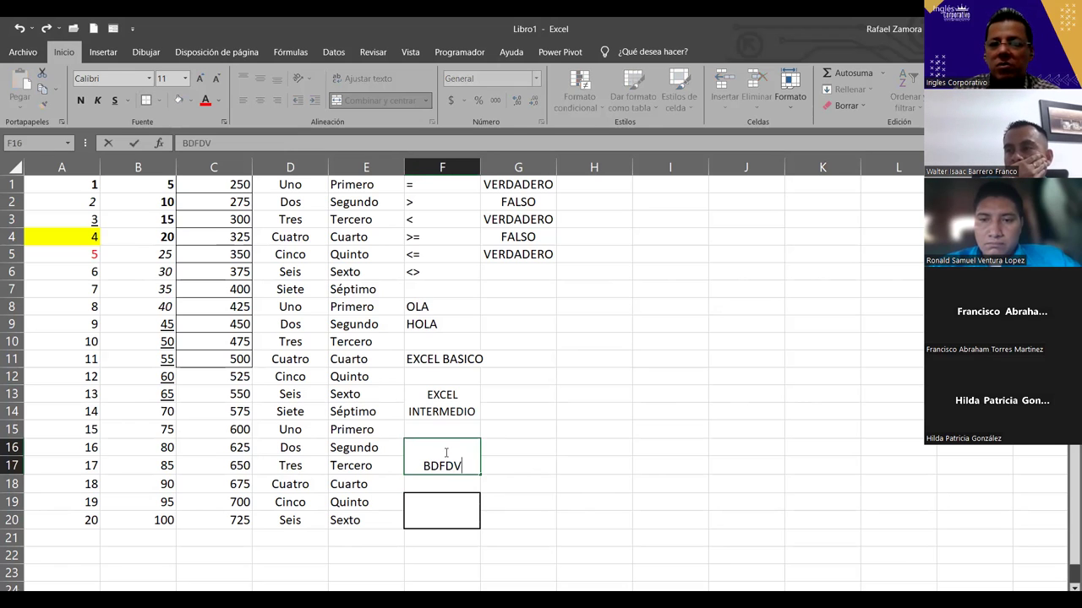
key("Escape")
left_click(457, 504)
type("SDFSDF")
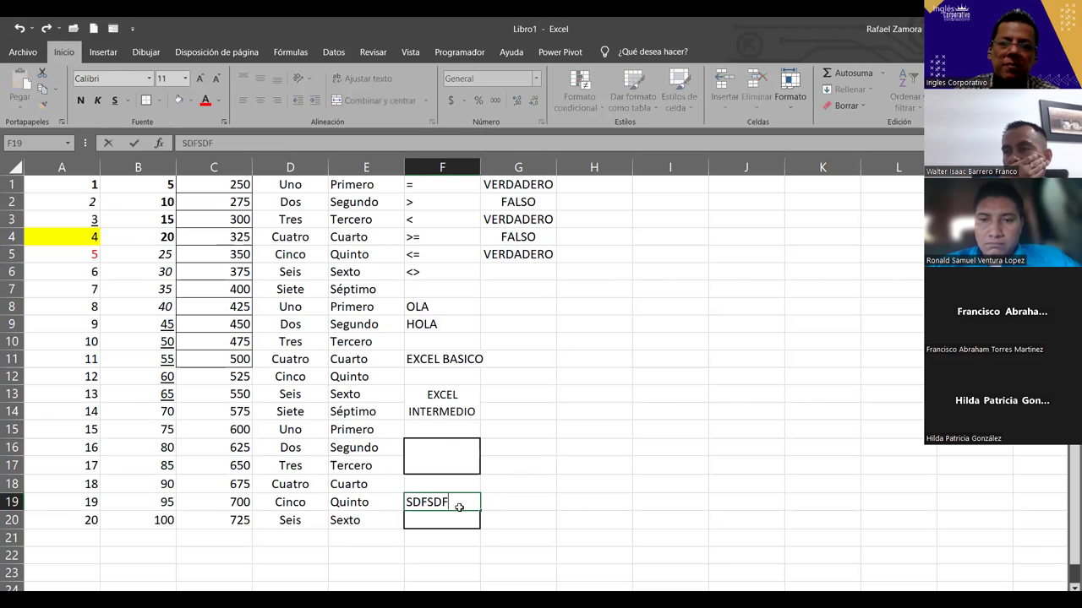
key("Escape")
left_click(453, 519)
type("SDSD")
left_click(465, 497)
type("DSCSD")
key("Escape")
left_click(457, 515)
key("Delete")
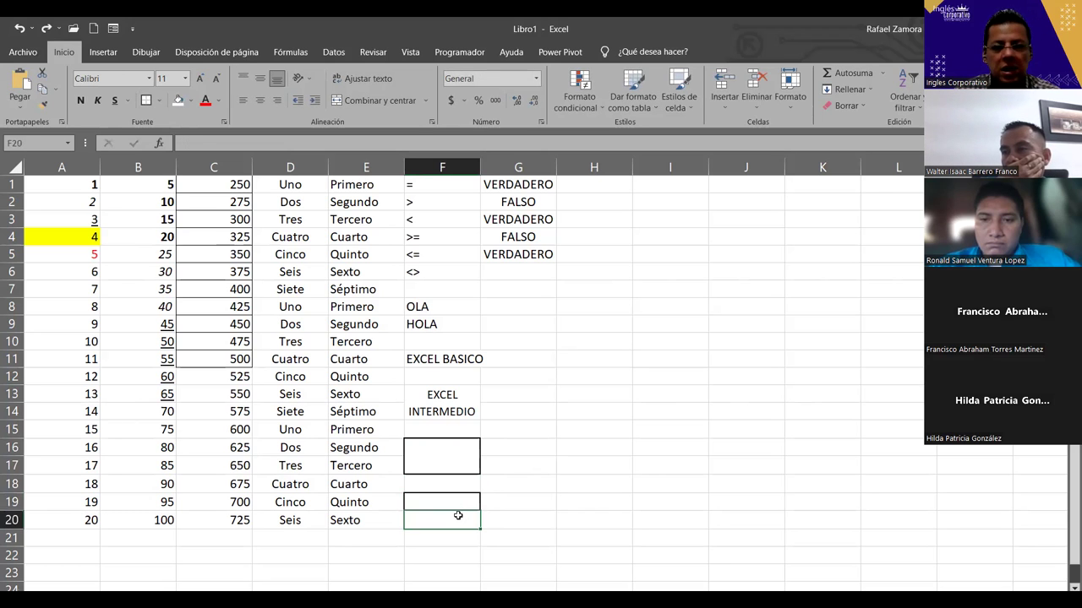
left_click(598, 519)
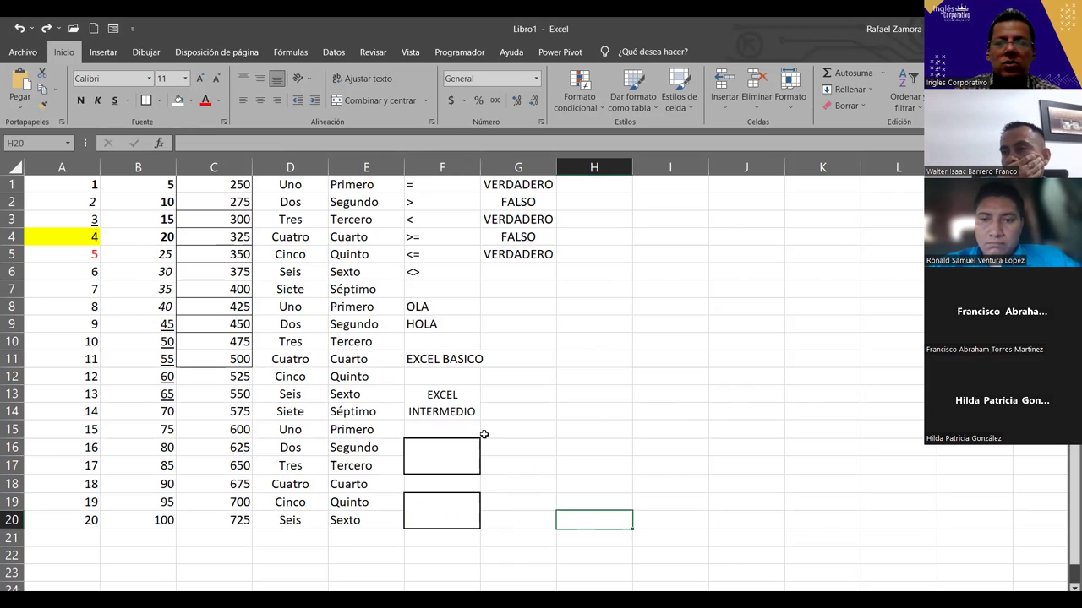
Fill A9:A14 with a blue theme colour.
left_click(52, 240)
left_click(169, 289)
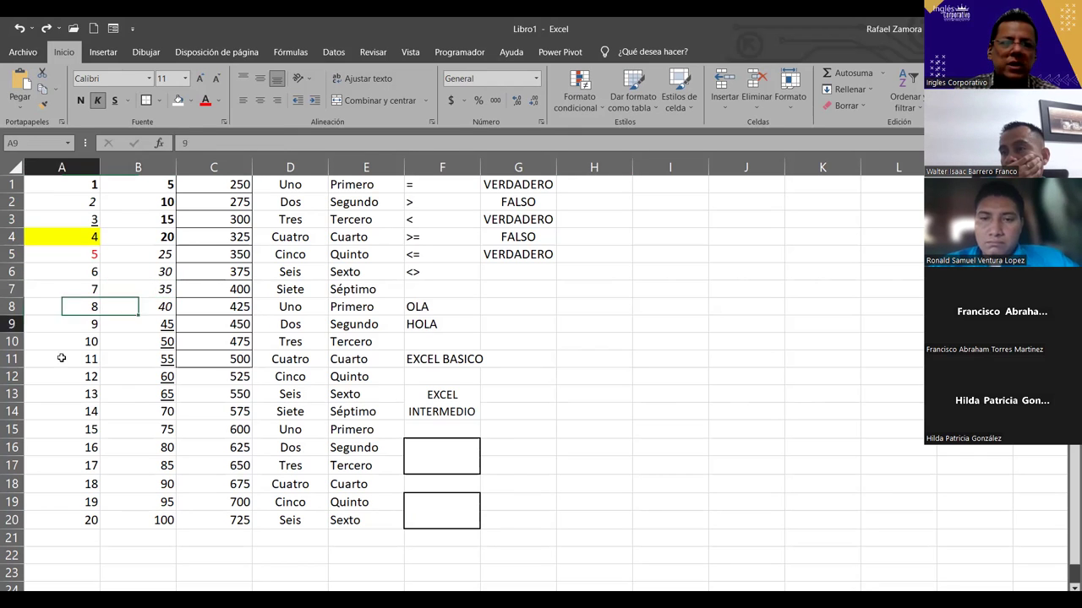
left_click_drag(85, 324, 84, 412)
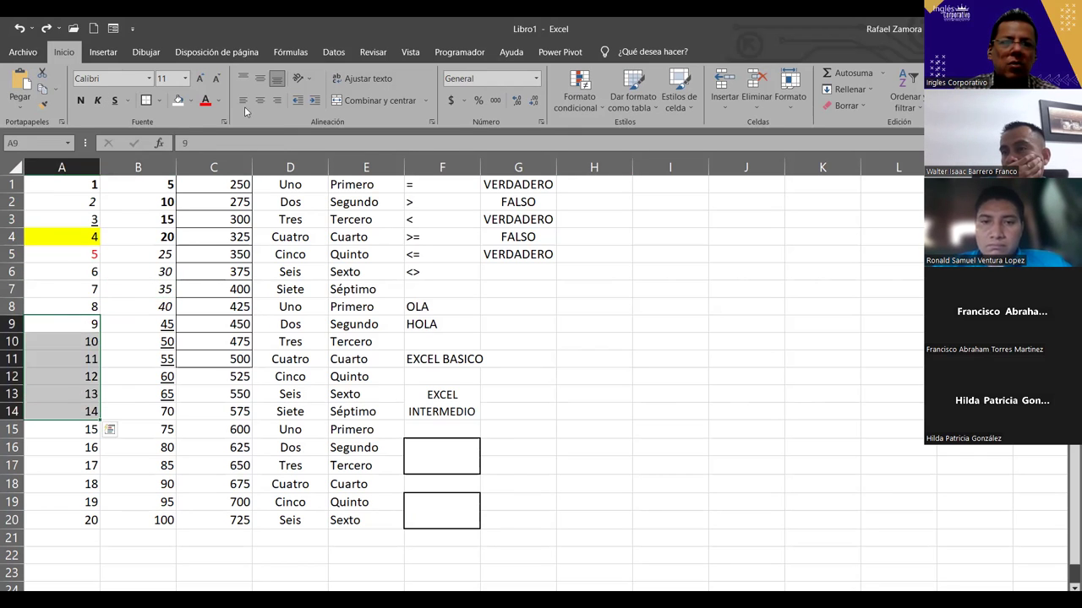
left_click(192, 101)
left_click(221, 166)
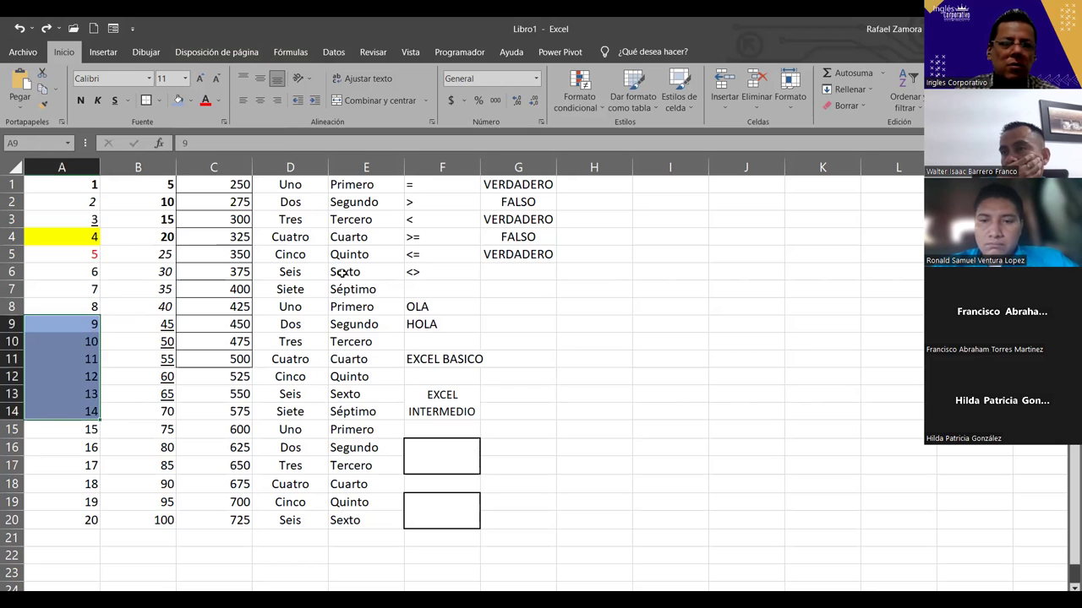
left_click(289, 376)
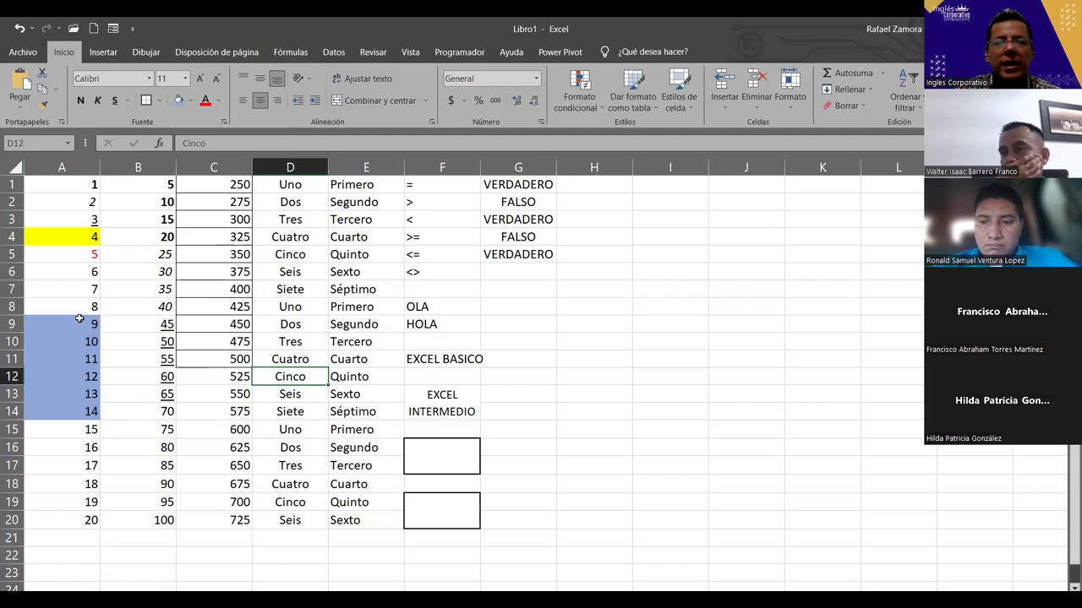
Clear the fill from A9:A14 using Sin relleno.
left_click_drag(78, 318, 79, 412)
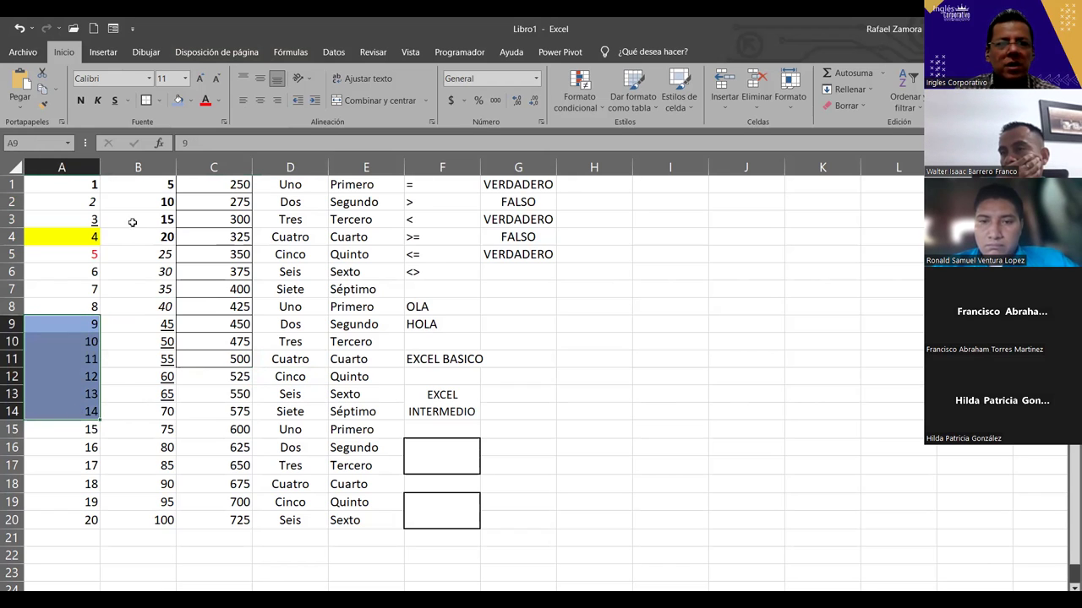
left_click(191, 100)
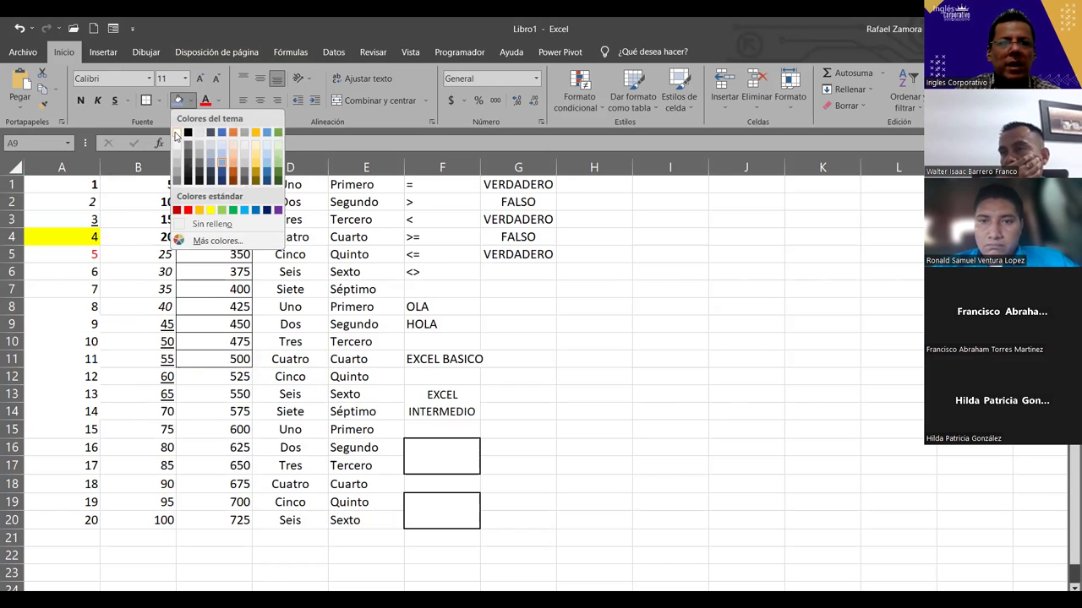
left_click(232, 407)
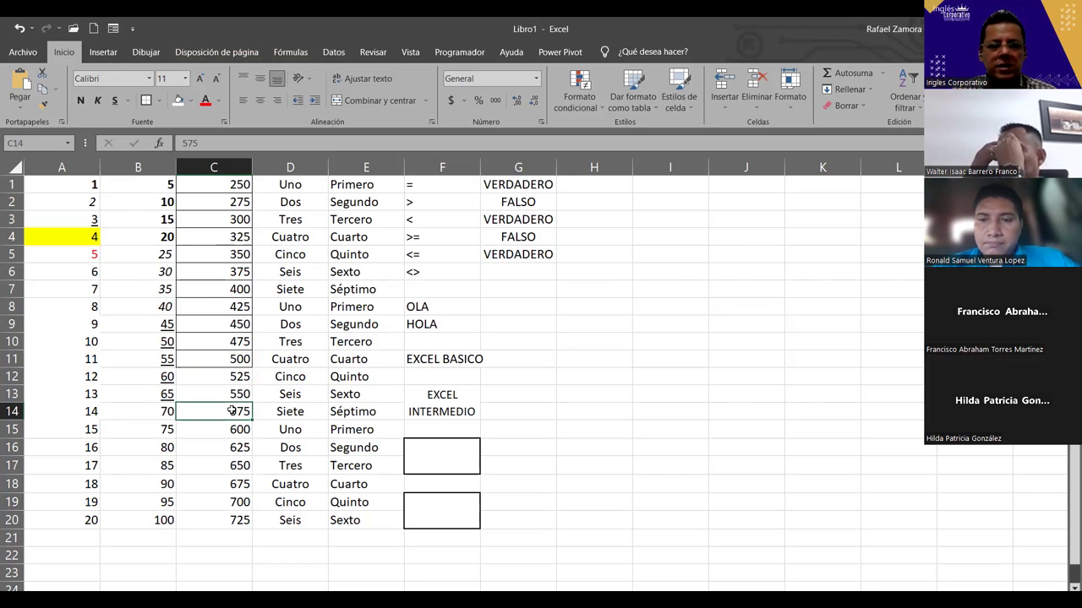
left_click_drag(62, 324, 68, 412)
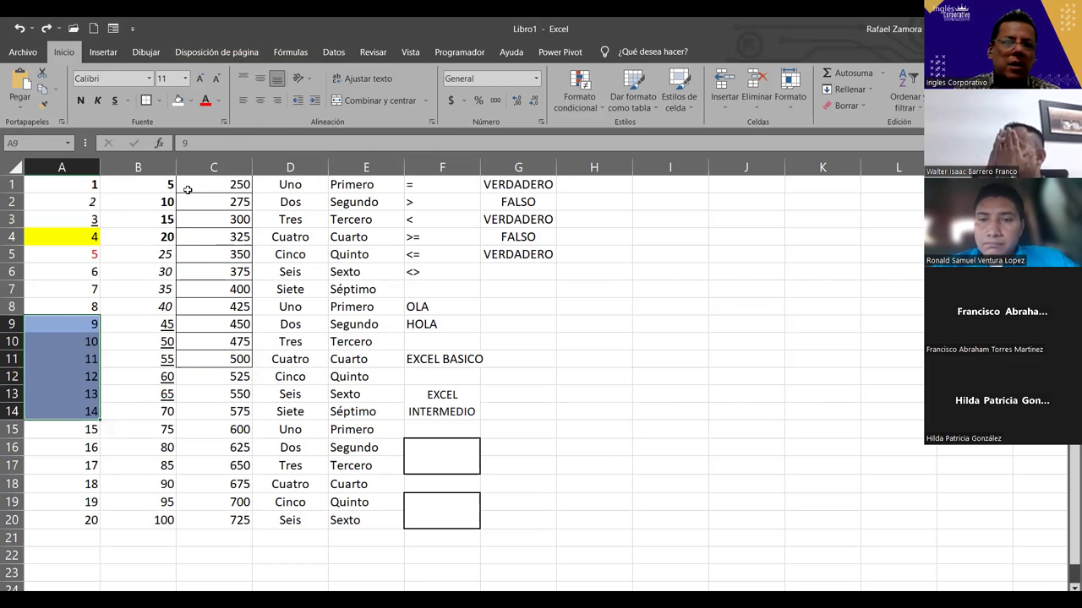
left_click(191, 101)
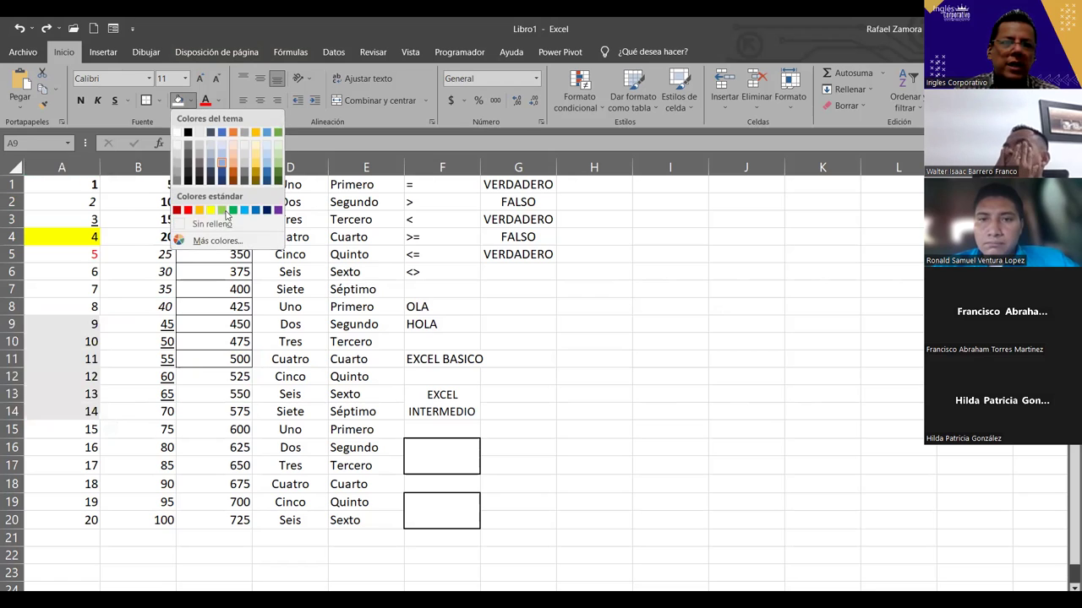
left_click(228, 224)
left_click(225, 410)
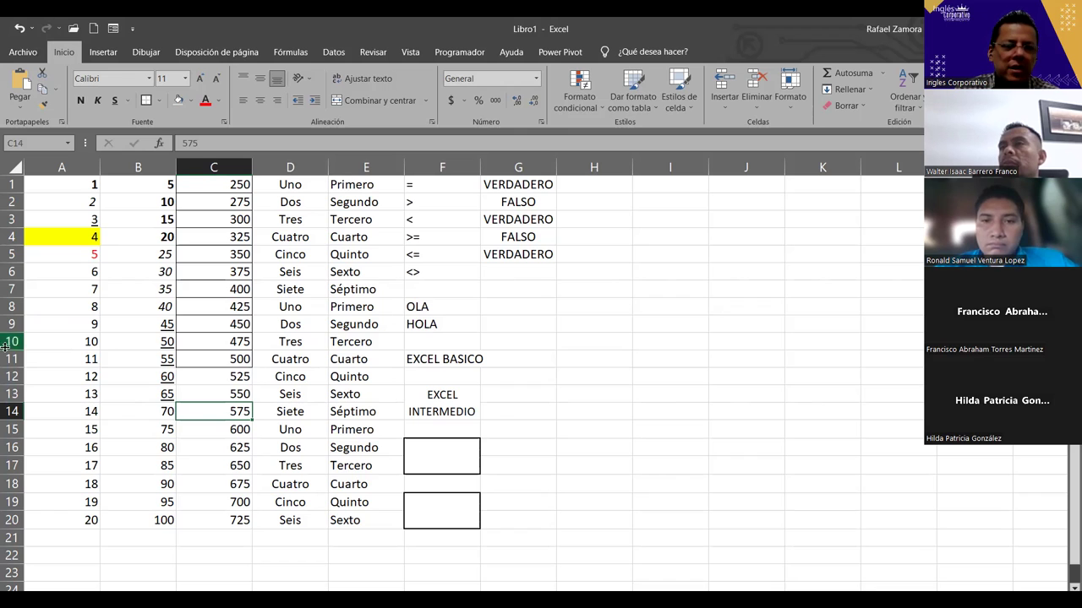
Fill A8:A11 light peach, bold and italicise with Ctrl+N and Ctrl+K, and colour the numbers dark blue.
left_click_drag(59, 298, 68, 358)
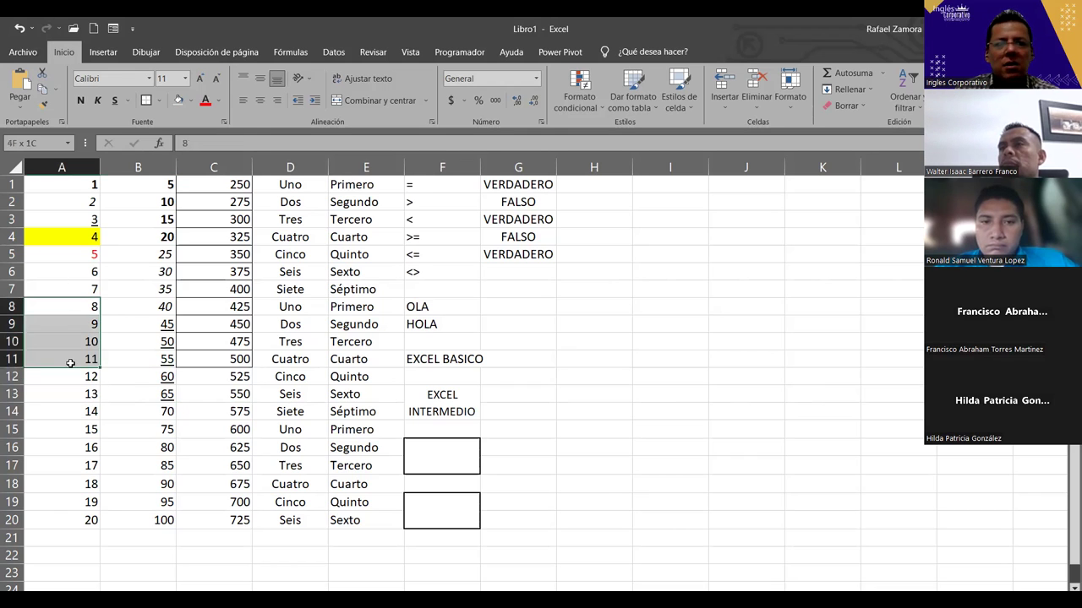
left_click(190, 100)
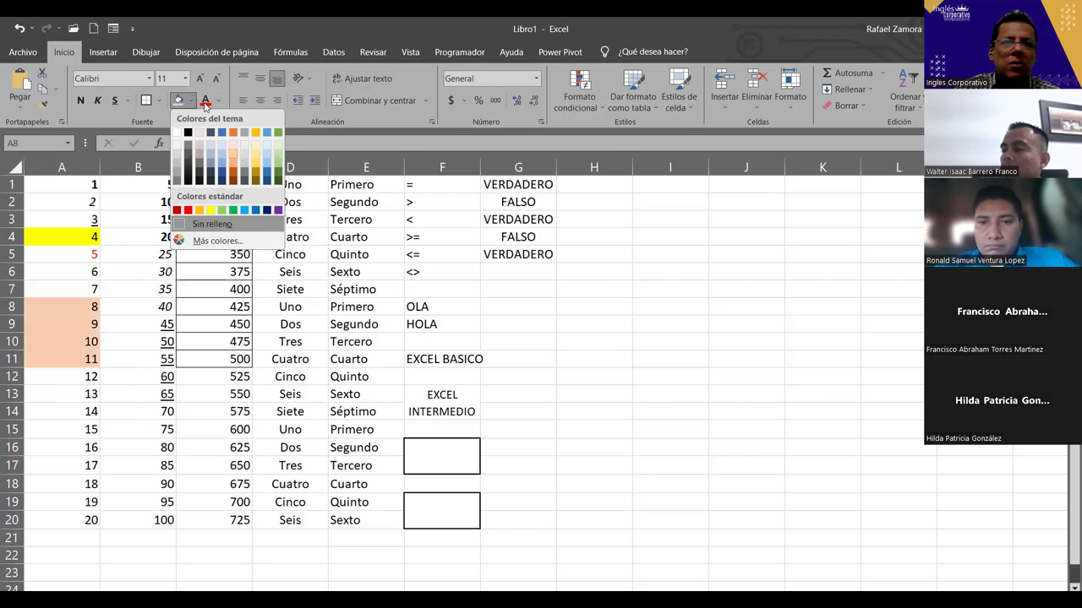
left_click(234, 152)
key("ctrl+n")
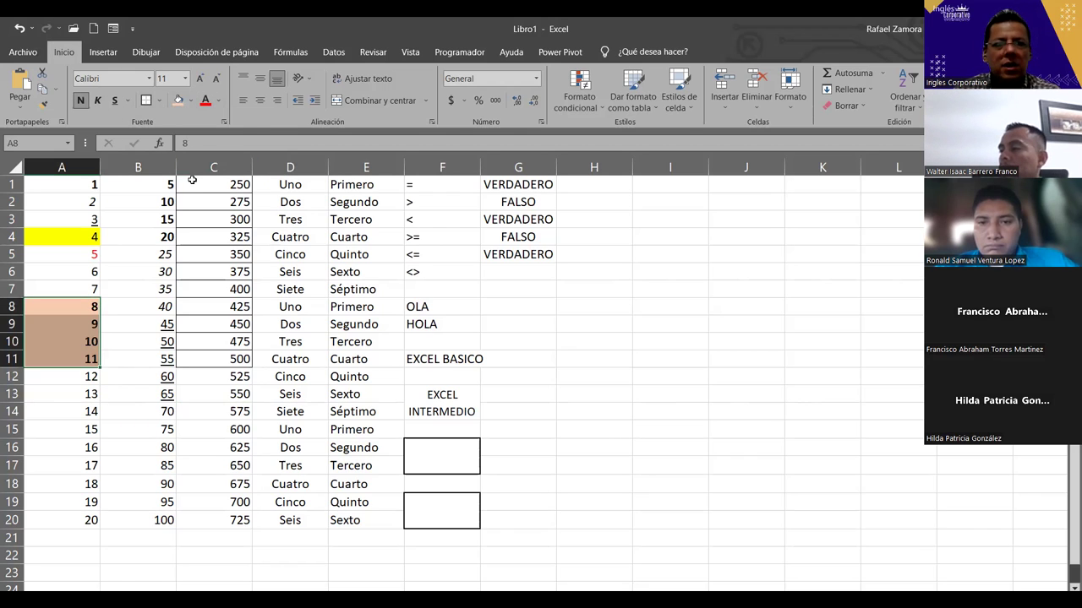
key("ctrl+k")
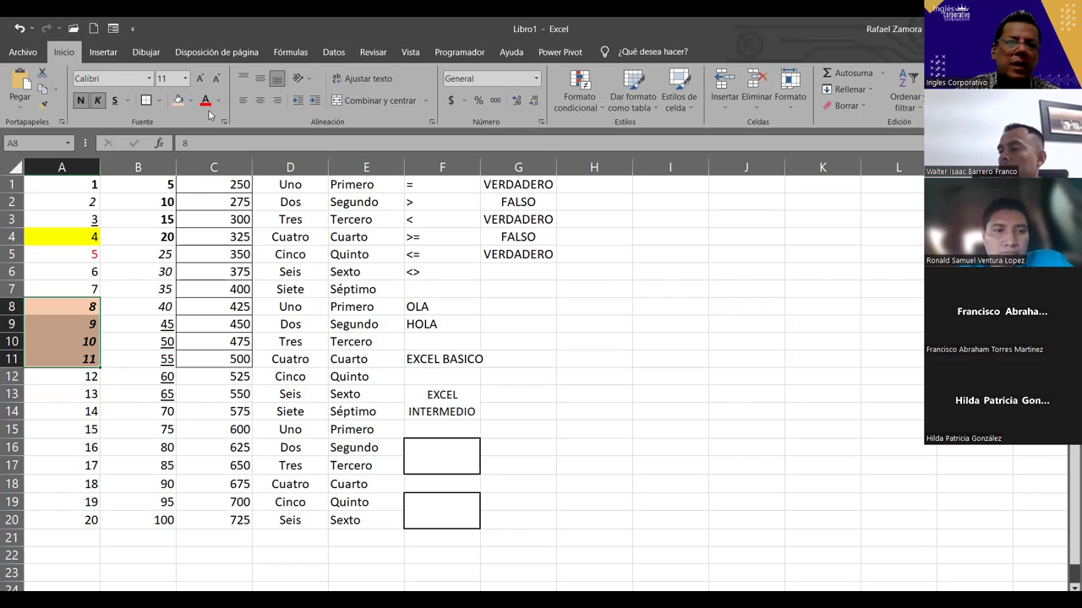
left_click(217, 100)
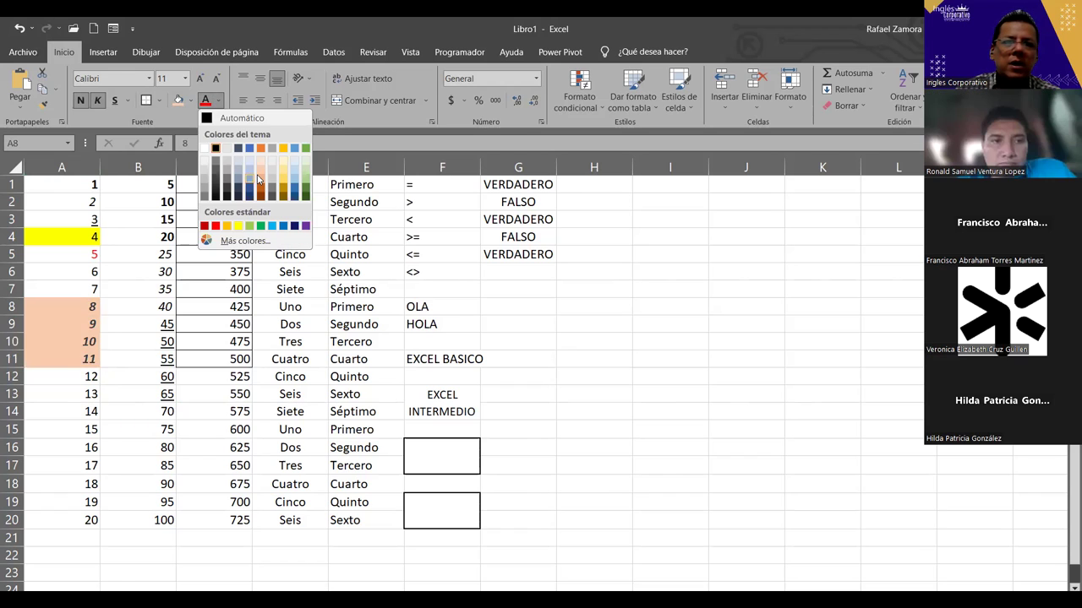
left_click(245, 380)
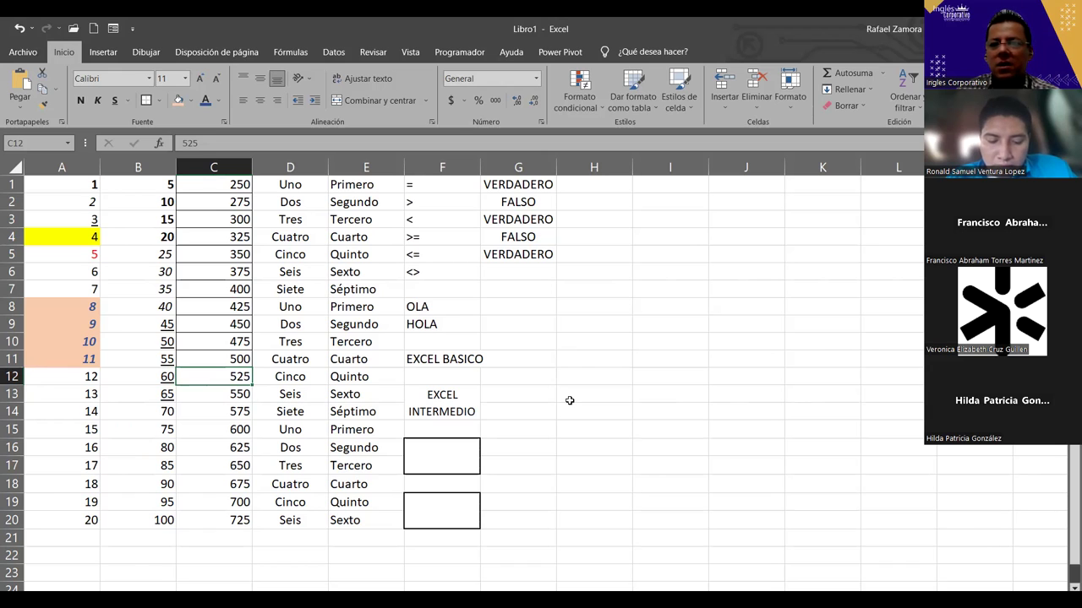
Enter Excel Básico in G7 and Excel Intermedio in G8.
left_click(523, 291)
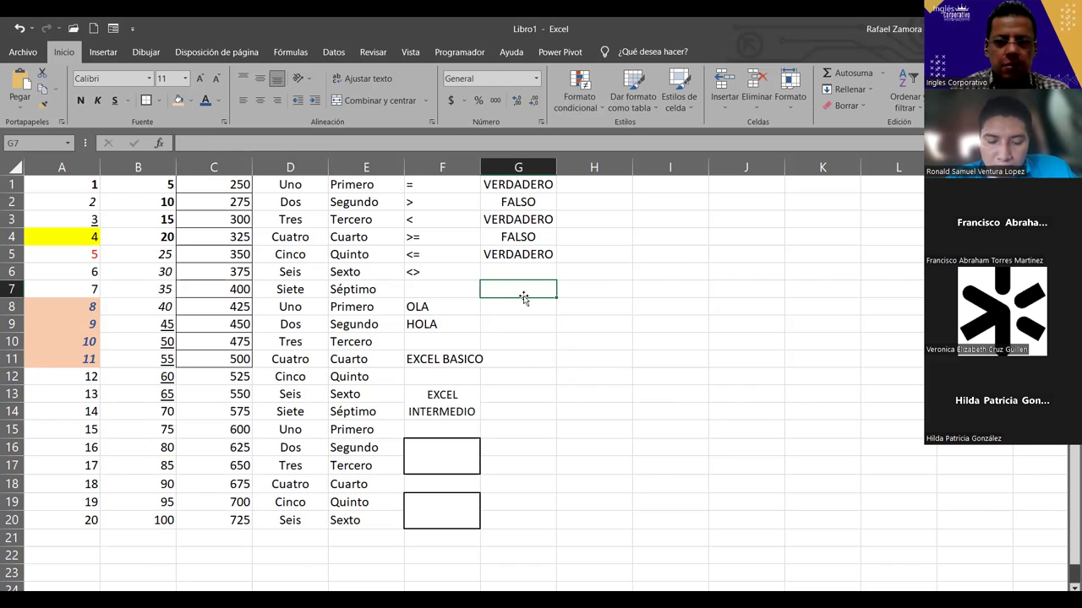
type("Excel")
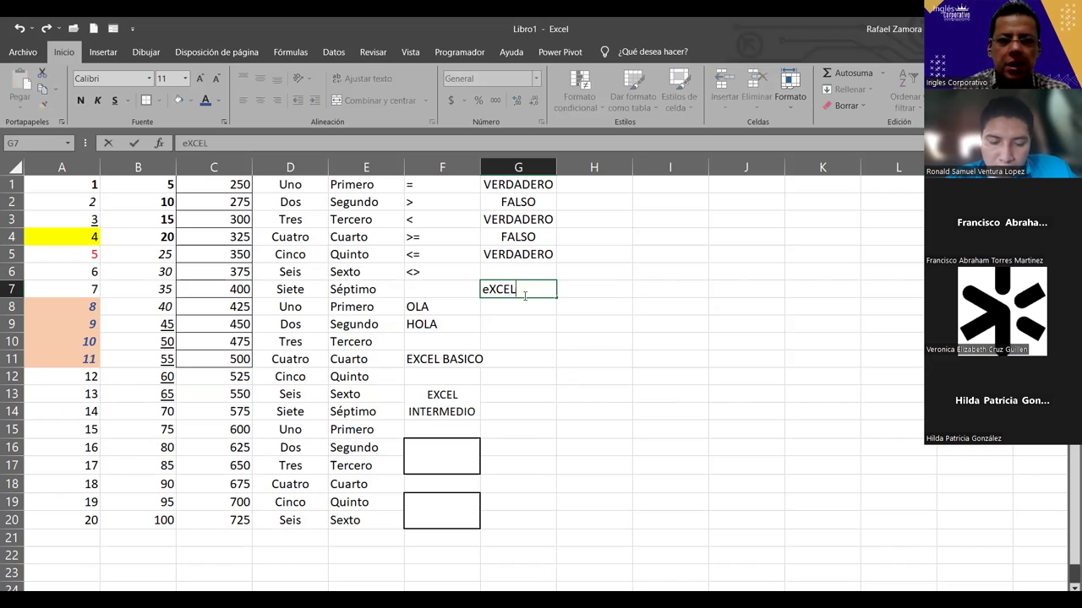
type(" Basic")
key("BackSpace")
key("BackSpace")
key("BackSpace")
key("BackSpace")
key("BackSpace")
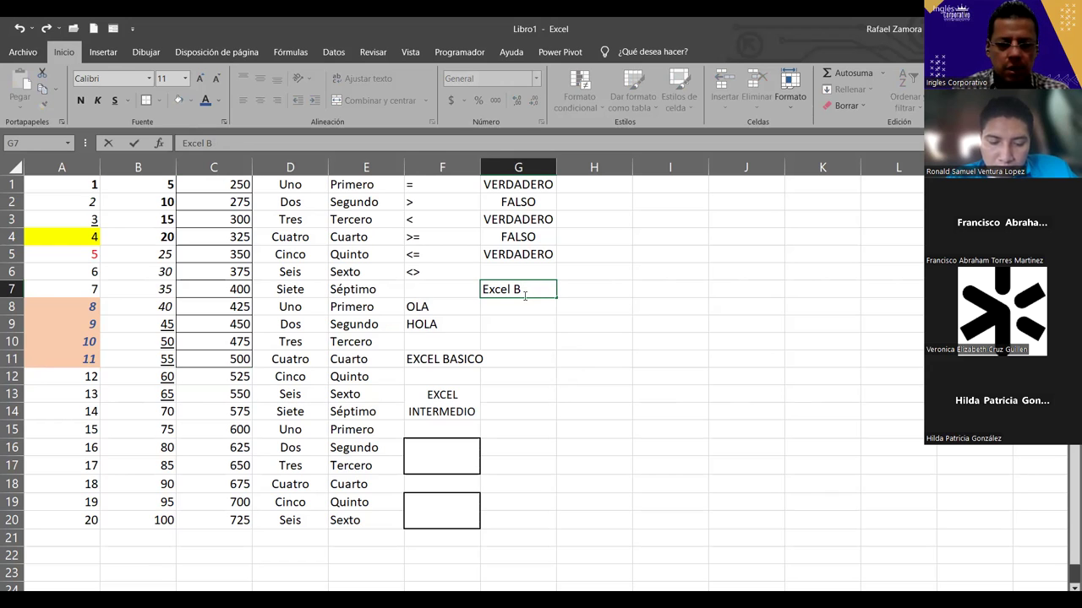
type("ásico")
key("Return")
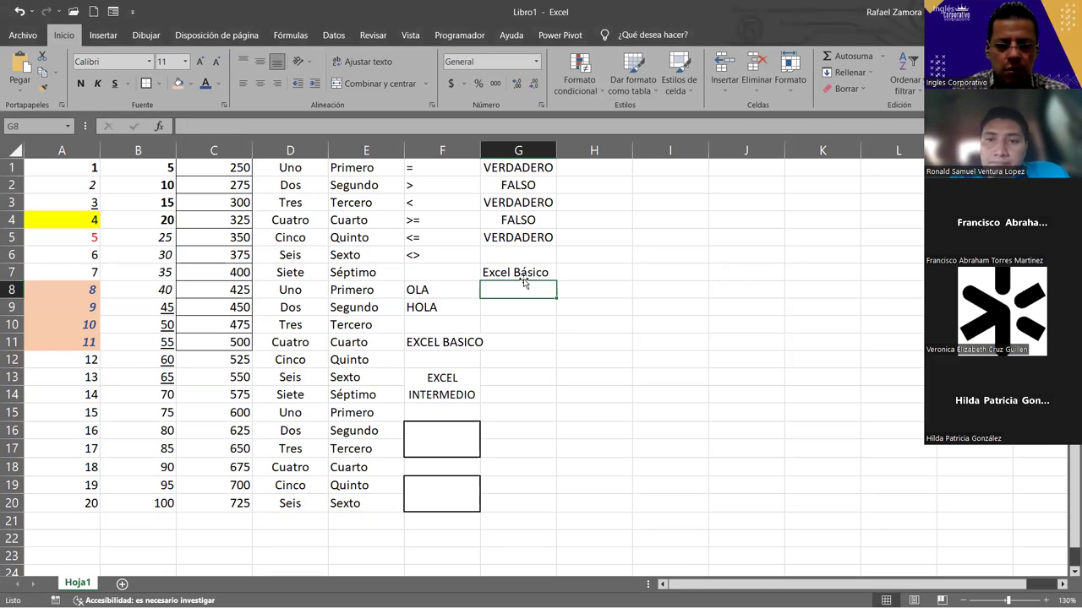
type("Excel In")
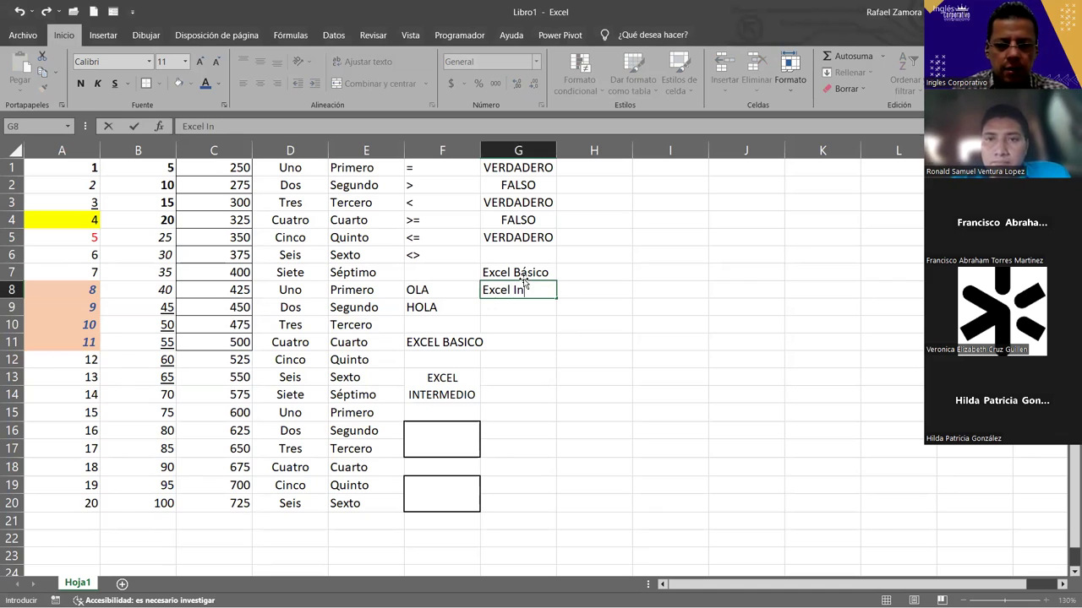
type("termedio")
key("Return")
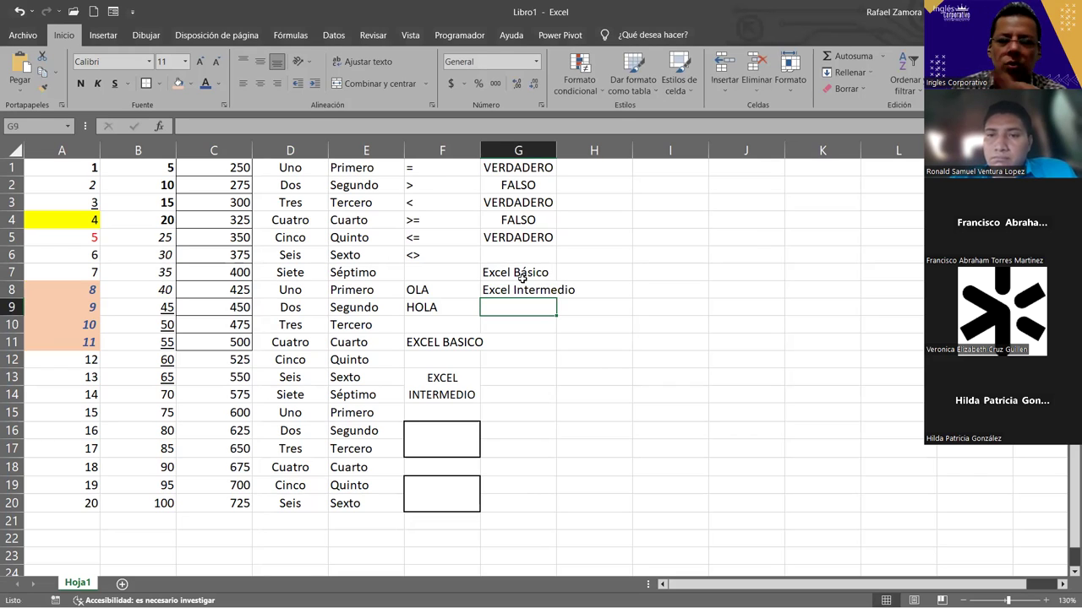
Try merging G7:G8 with Combinar y centrar, then undo it to keep two cells.
left_click_drag(522, 277, 530, 287)
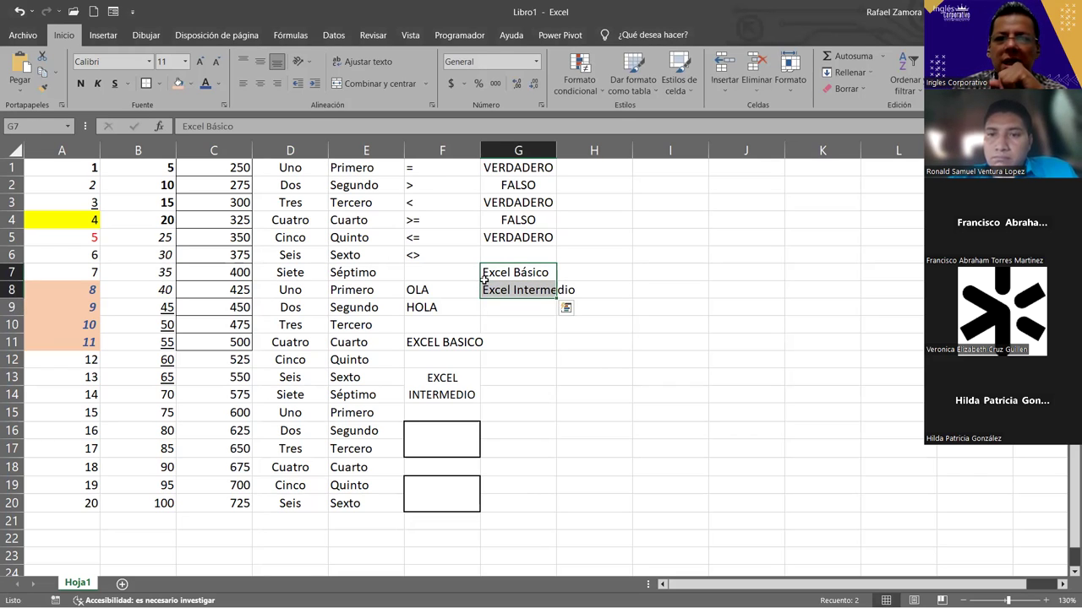
left_click(396, 85)
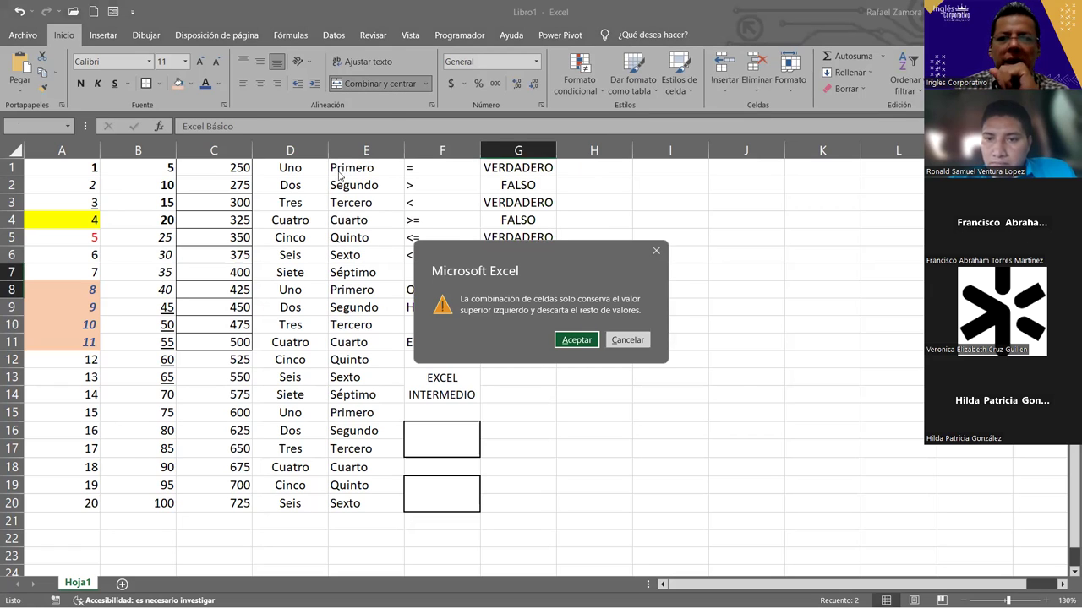
left_click_drag(549, 245, 393, 122)
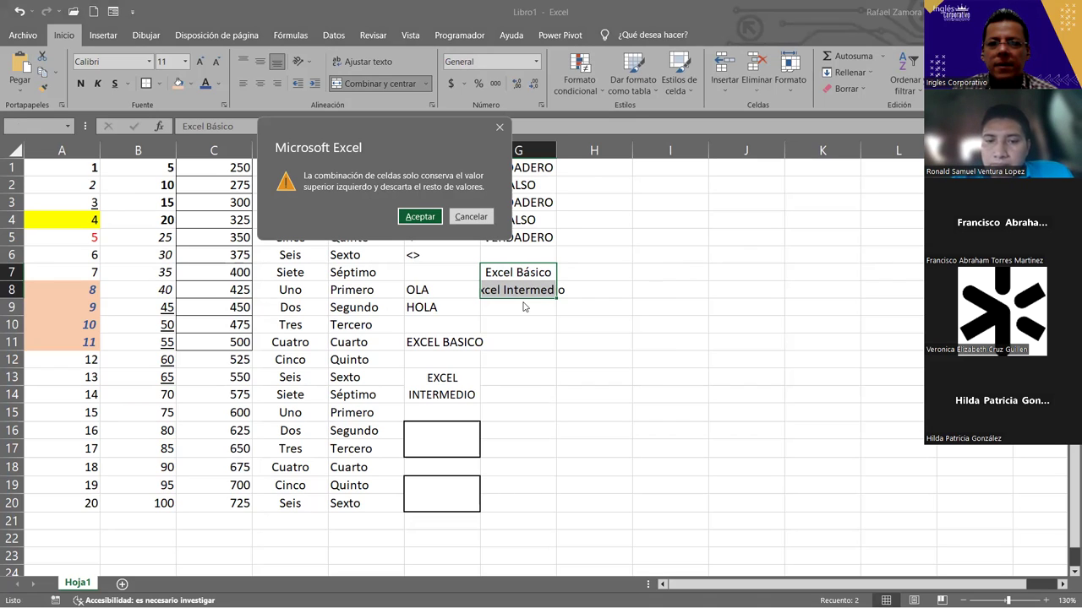
left_click(432, 220)
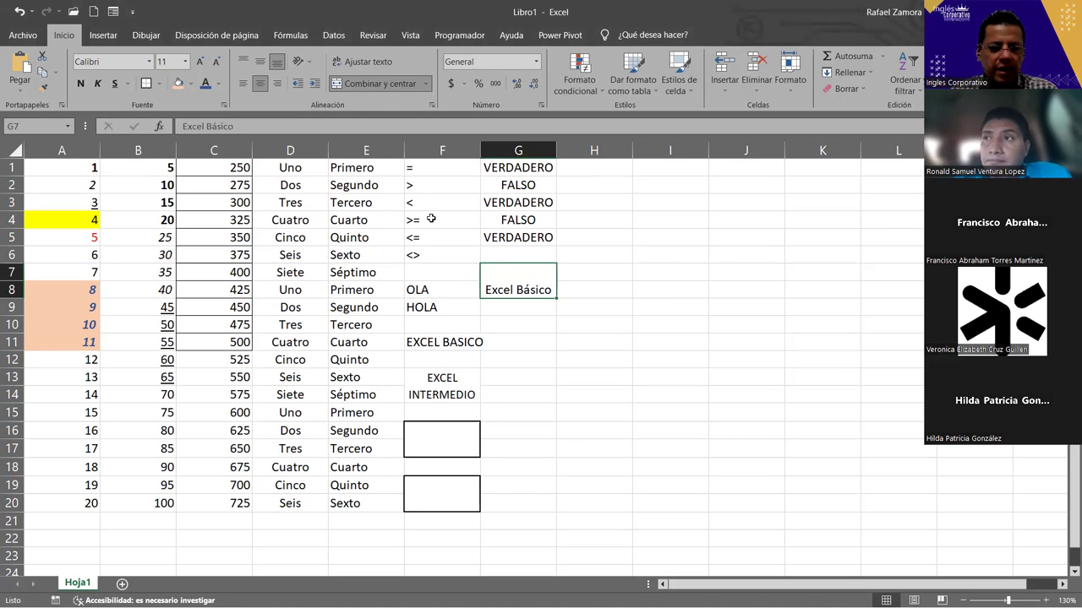
key("ctrl+z")
left_click(638, 343)
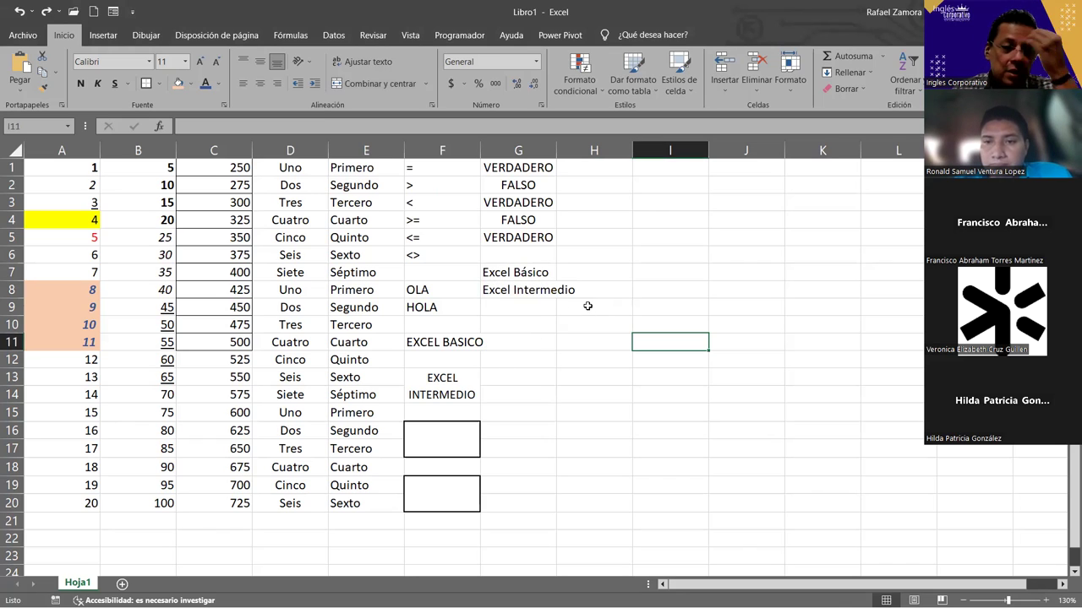
Shrink Excel Básico and Excel Intermedio in G7:G8 to font size 8.
left_click(533, 269)
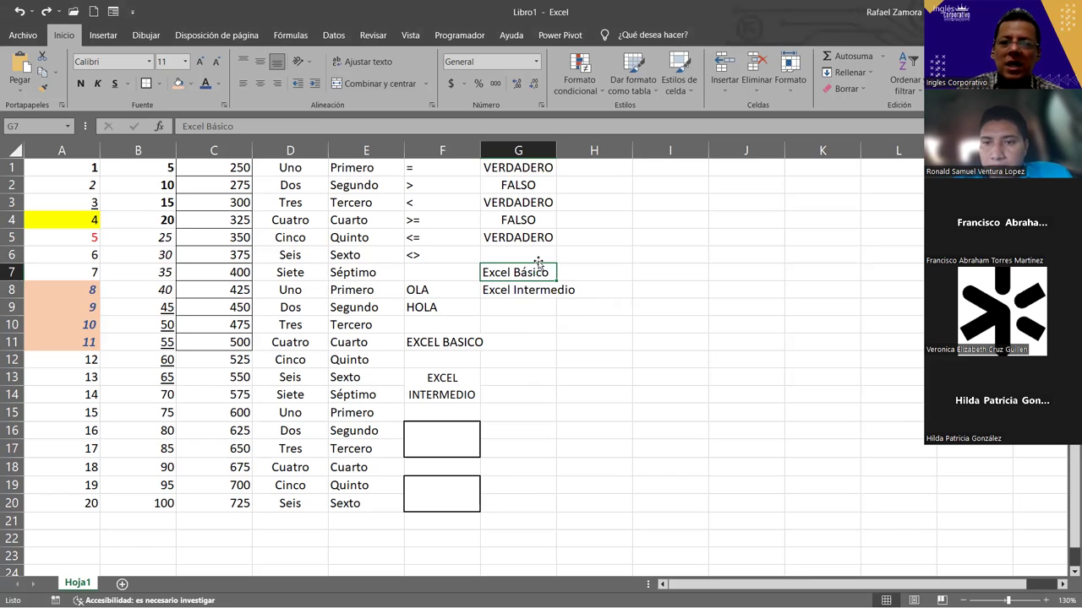
mouse_move(522, 270)
left_mouse_down()
mouse_move(524, 291)
mouse_move(549, 282)
left_mouse_up()
left_click(564, 322)
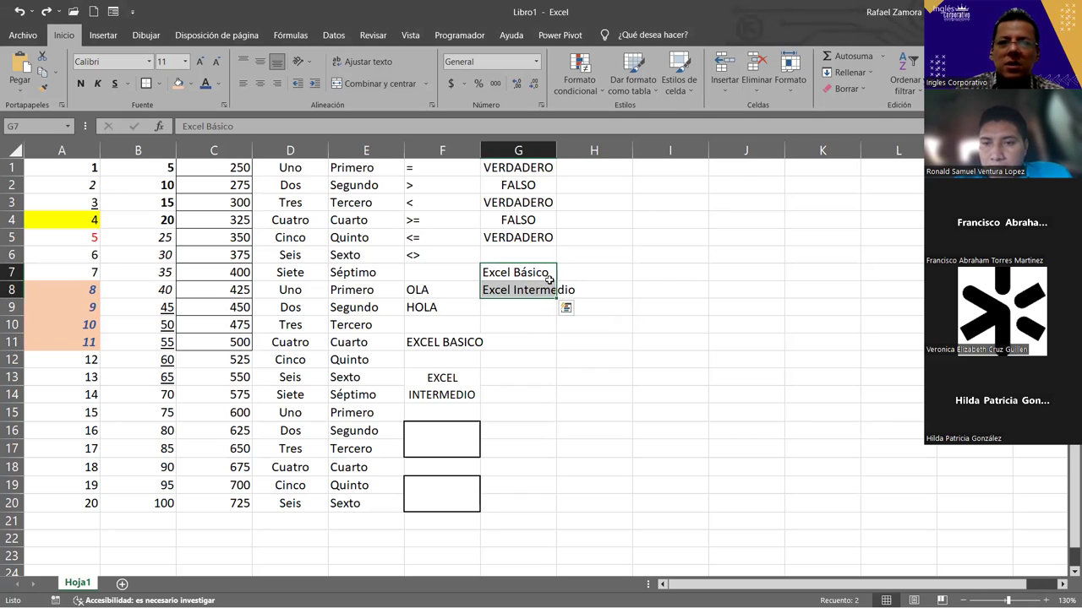
left_click(215, 63)
left_click(215, 63)
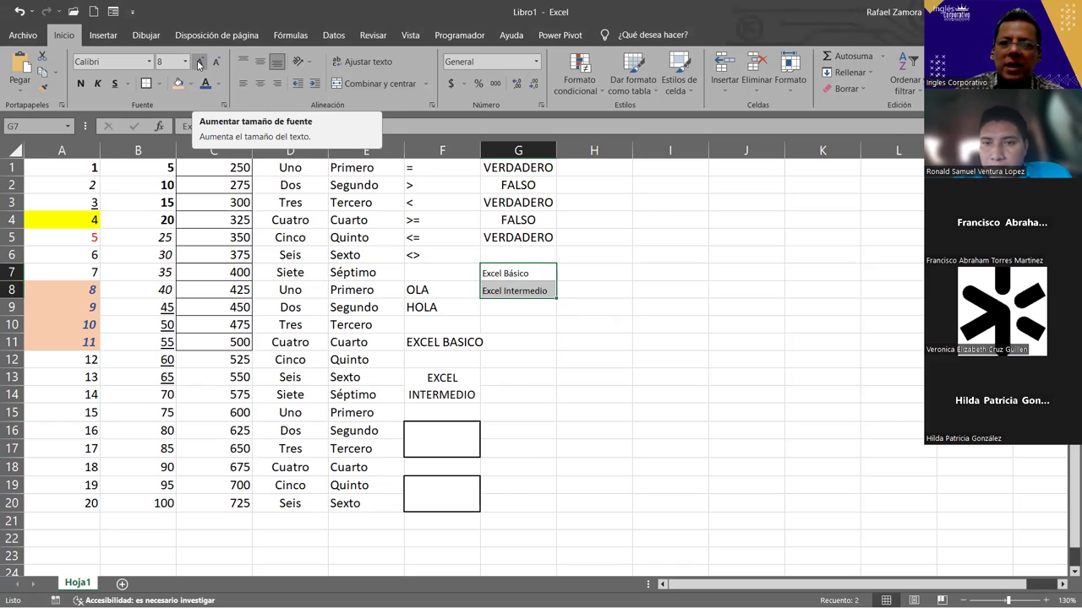
left_click(605, 329)
left_click(538, 275)
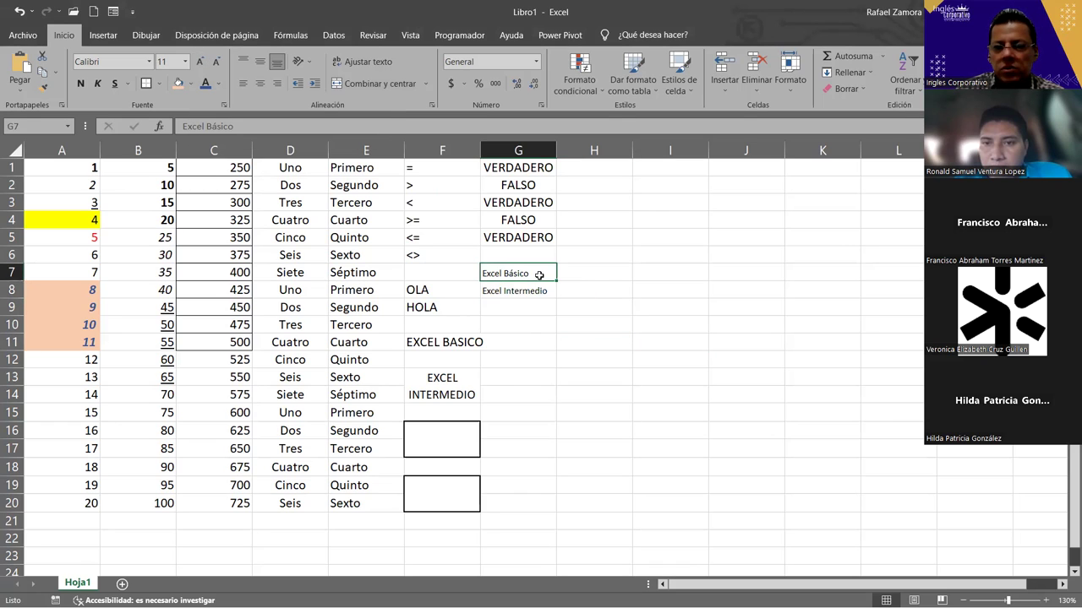
left_click_drag(539, 274, 541, 291)
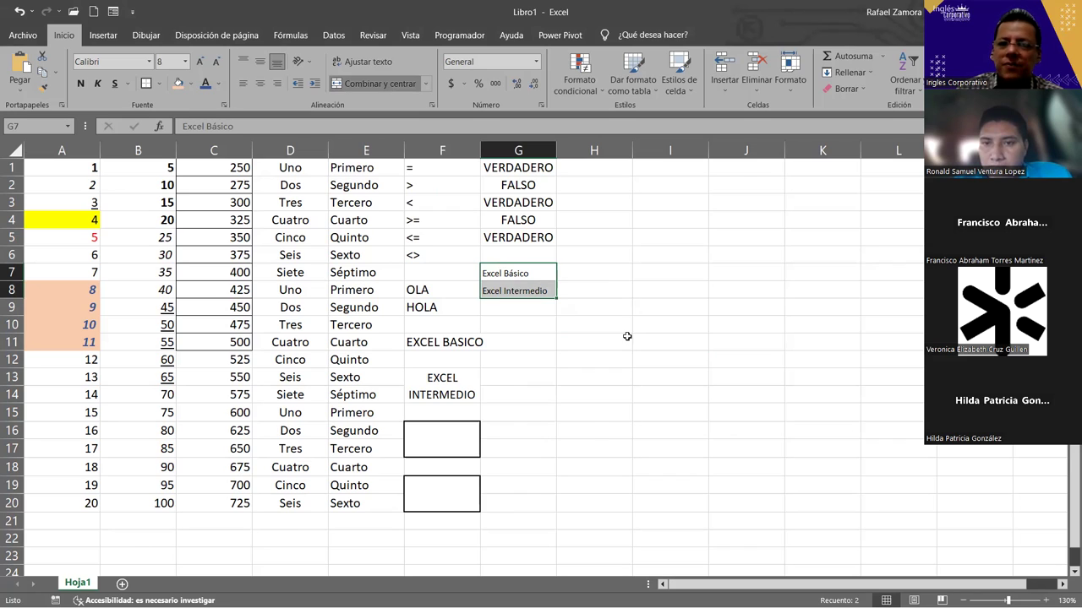
key("ctrl+y")
key("ctrl+z")
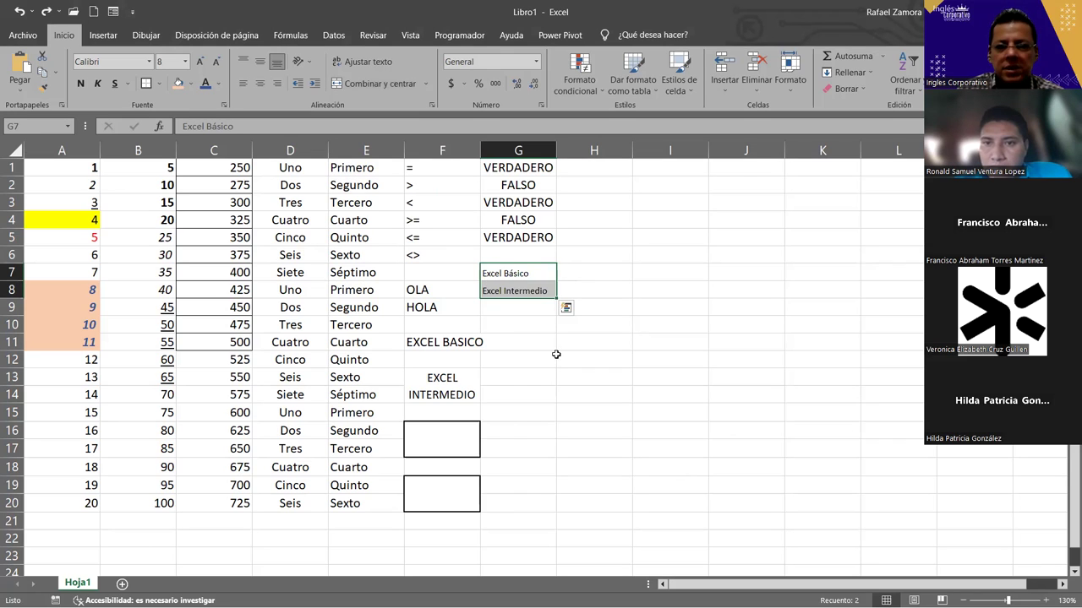
left_click(553, 356)
left_click_drag(537, 273, 535, 308)
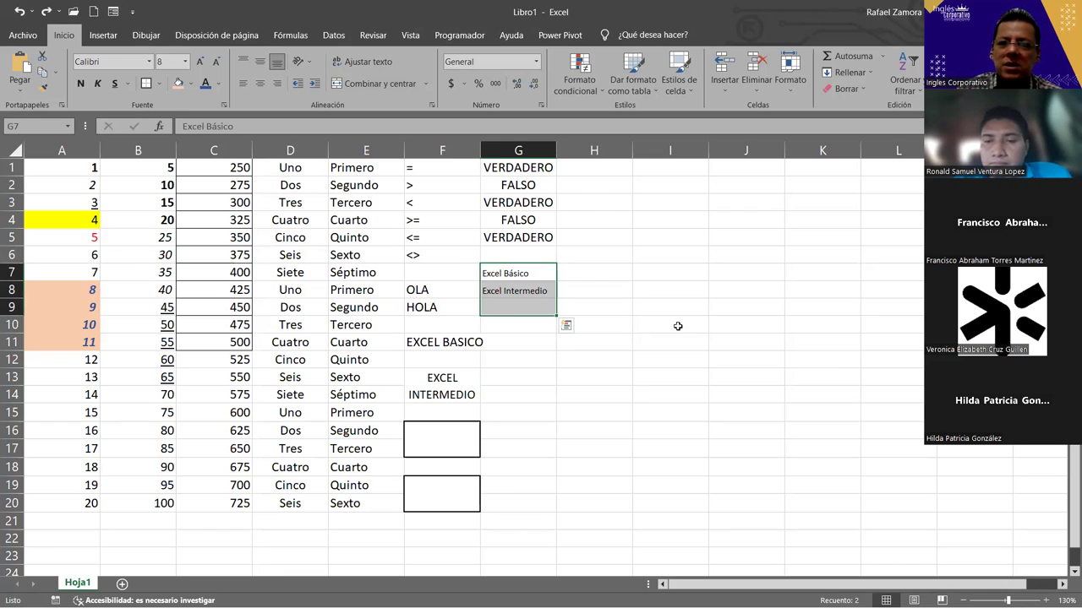
Merge the selected G7 cells keeping Excel Básico, and align it top-left.
left_click(392, 81)
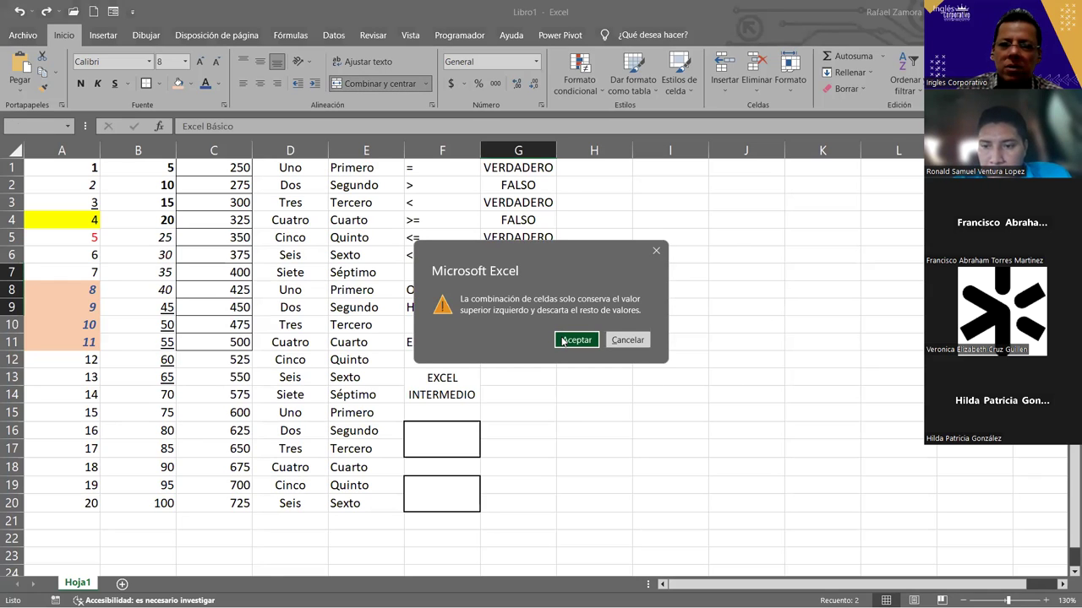
left_click(564, 341)
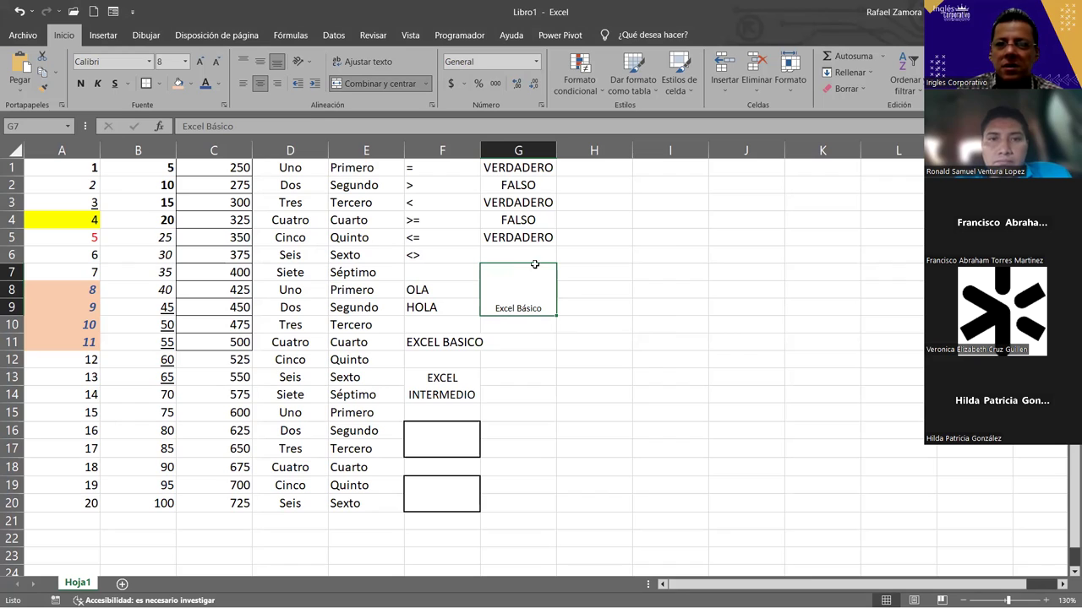
left_click(262, 65)
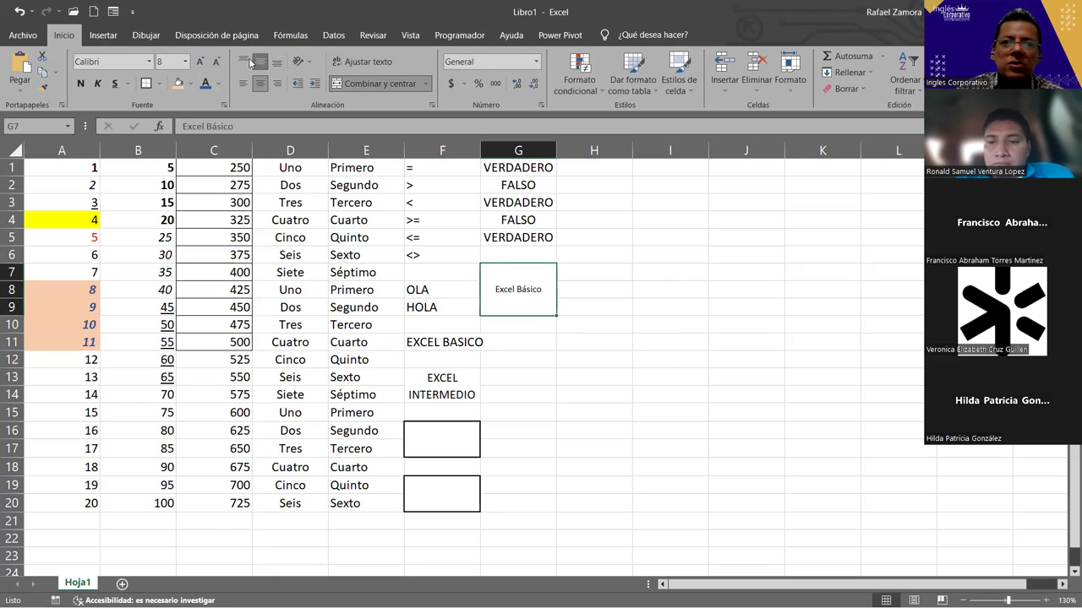
left_click(244, 62)
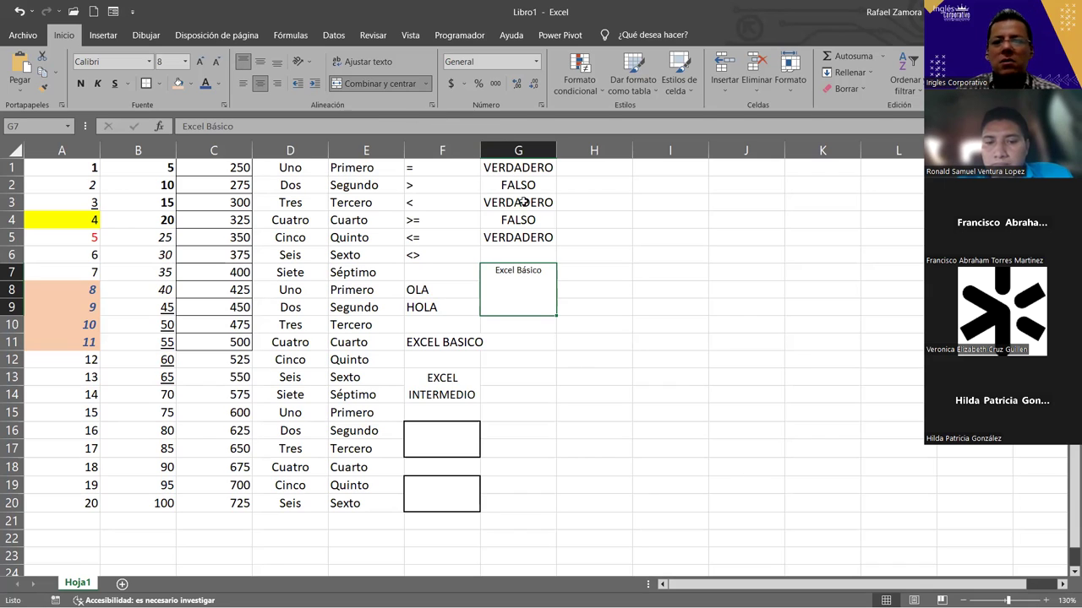
left_click(244, 83)
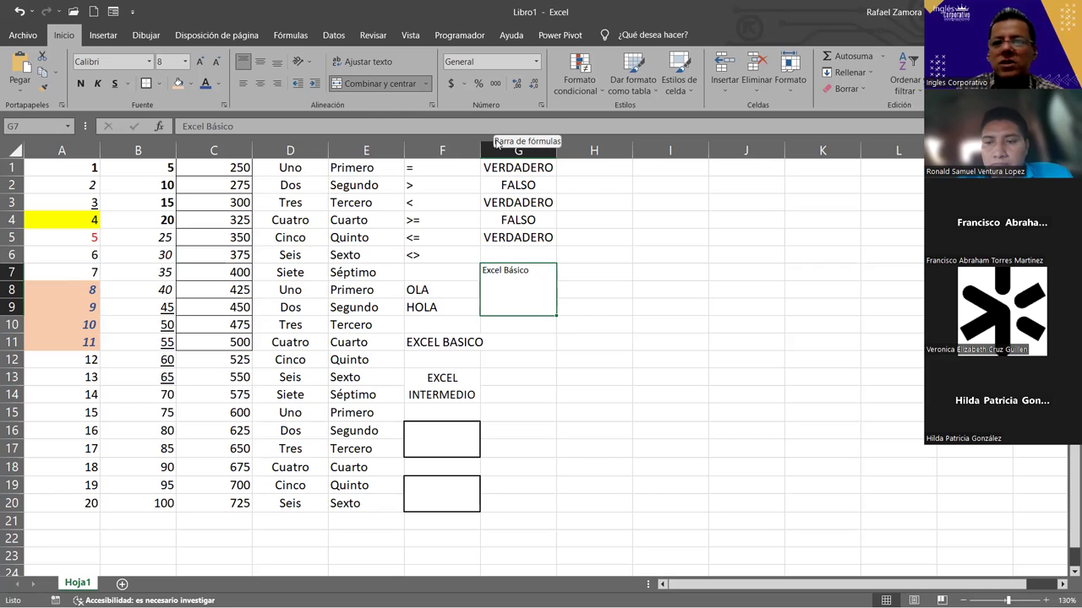
Edit G7 to stack Excel Básico, Excel Intermedio and Excel Avanzado on three lines.
double_click(546, 286)
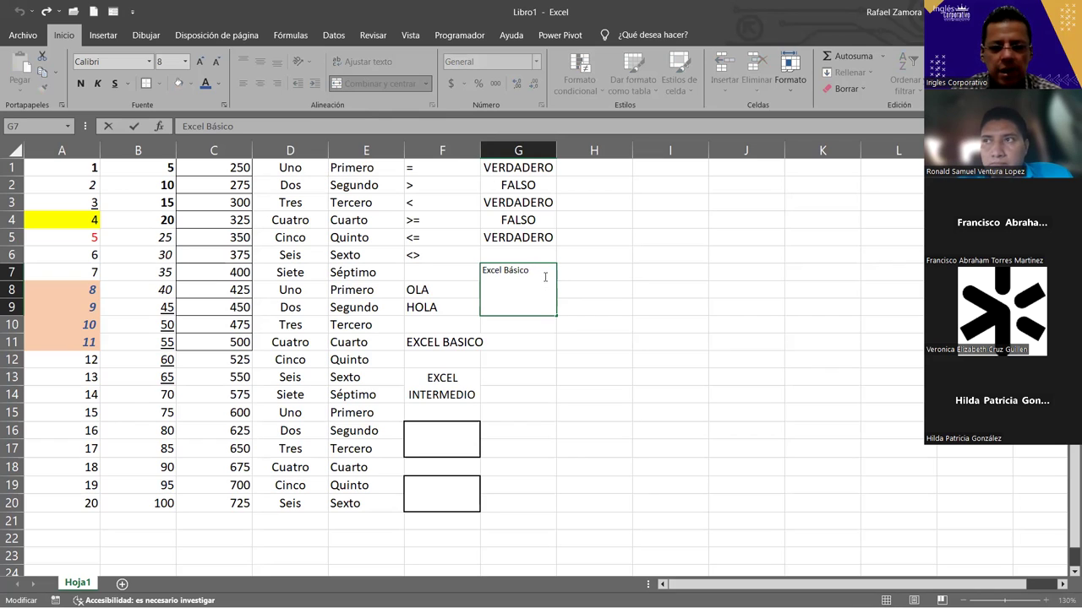
key("alt+Return")
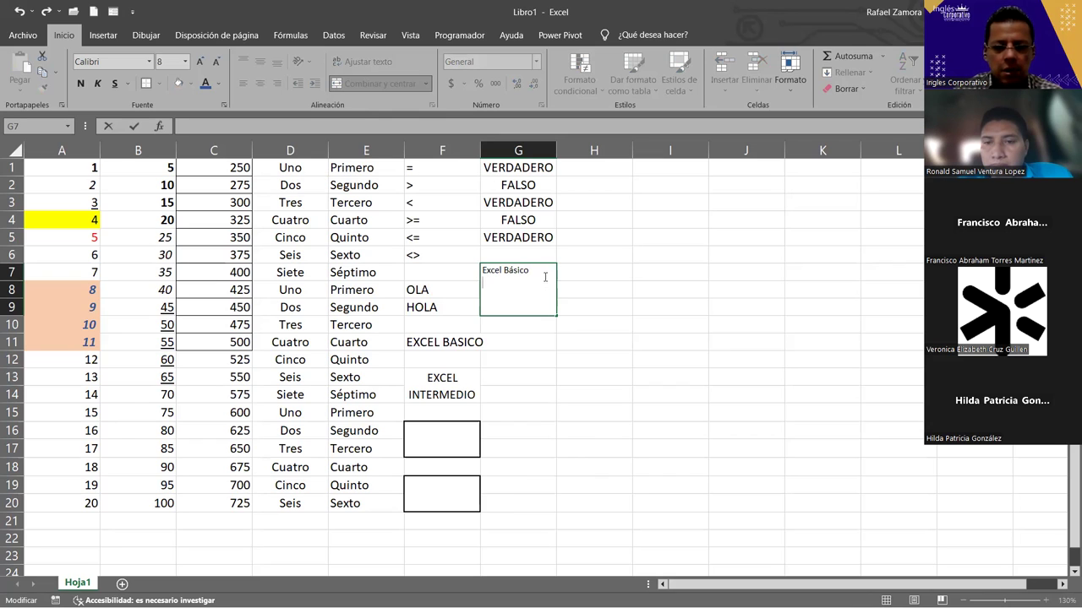
type("Excel Intermedio")
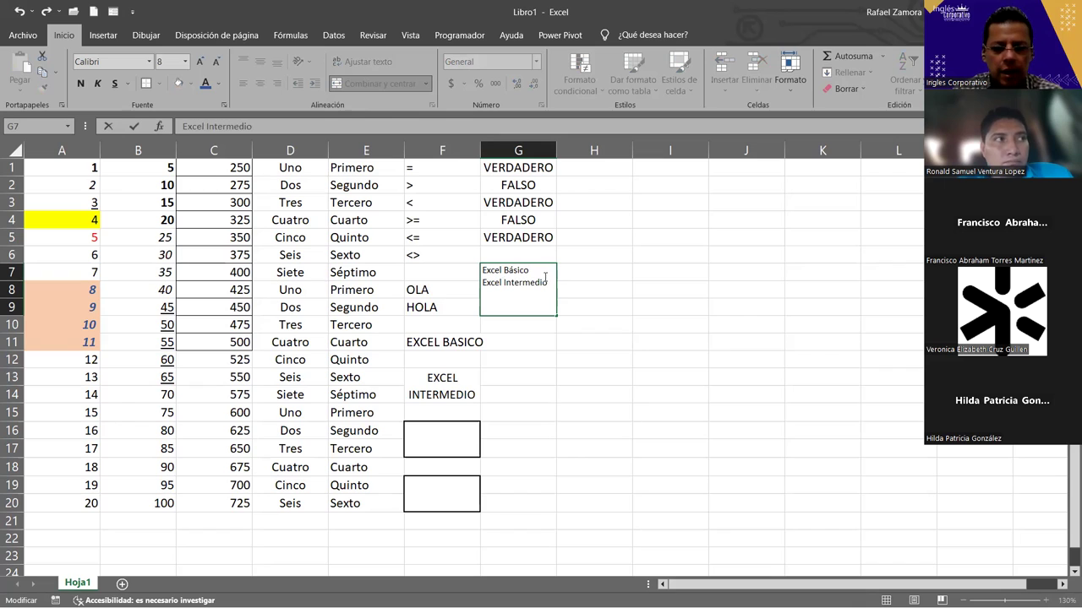
key("alt+Return")
type("cel Avanzado")
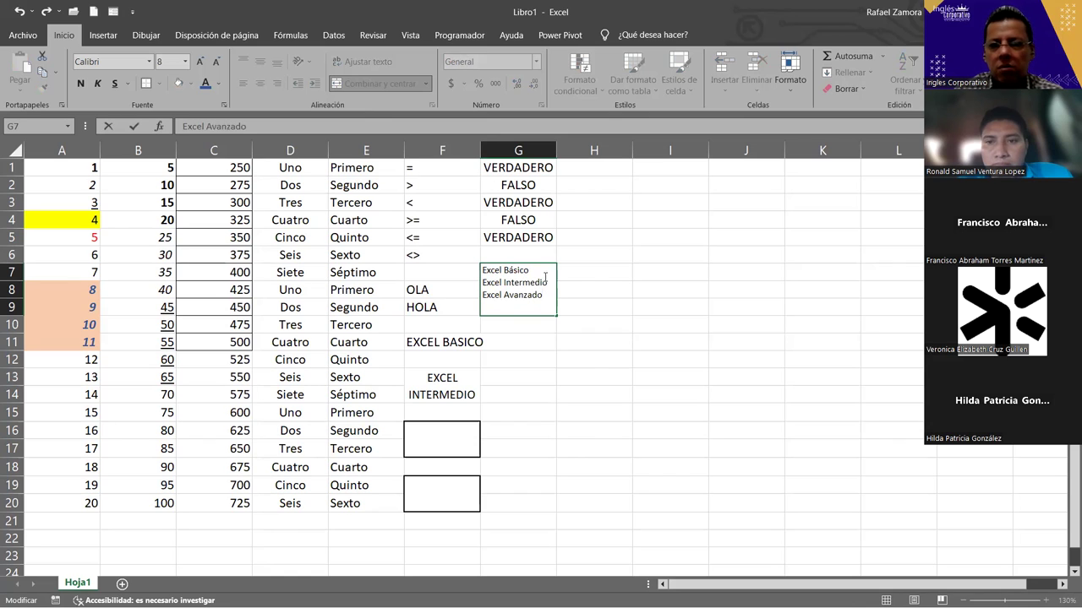
key("Return")
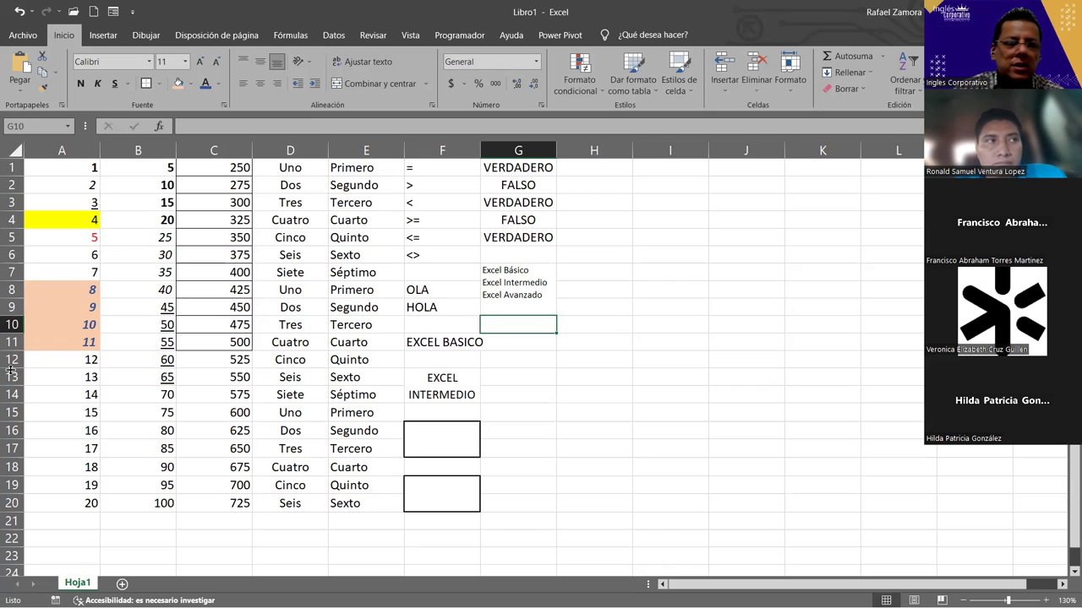
left_click_drag(11, 369, 11, 412)
left_click(530, 361)
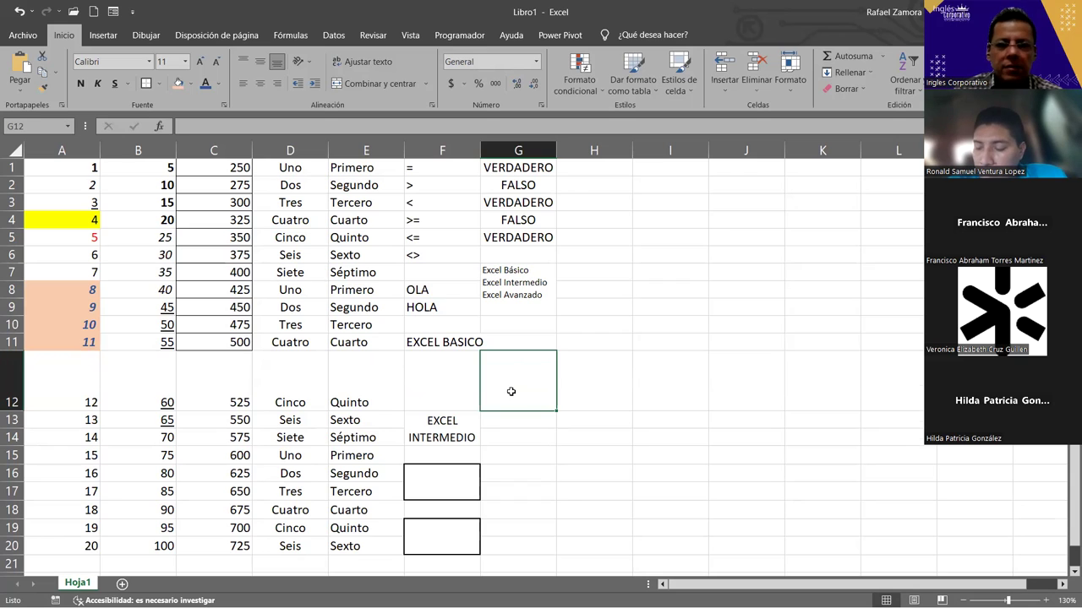
key("ctrl+z")
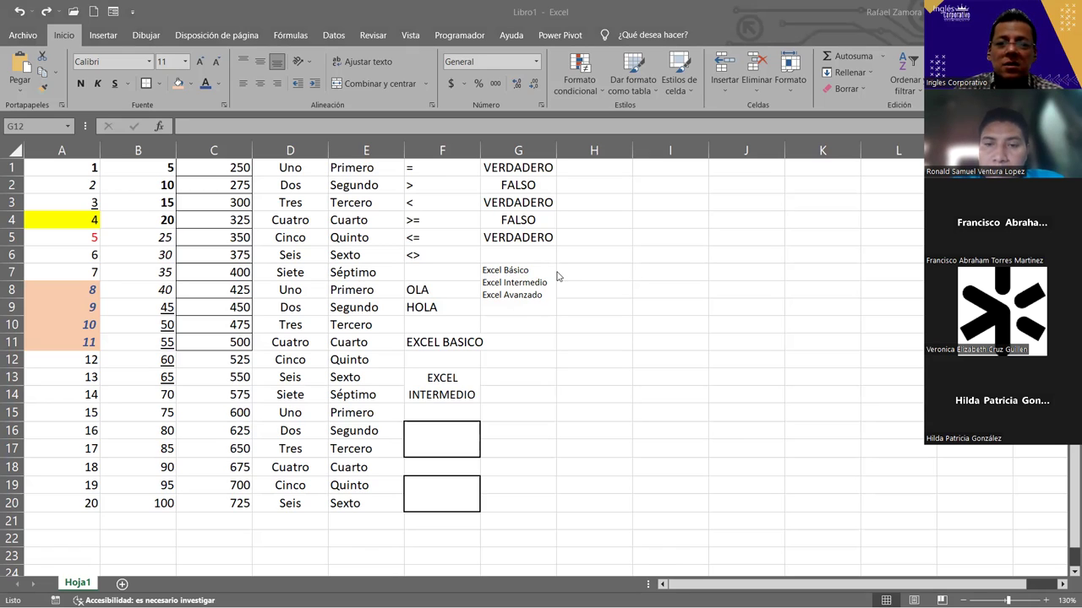
left_click(526, 300)
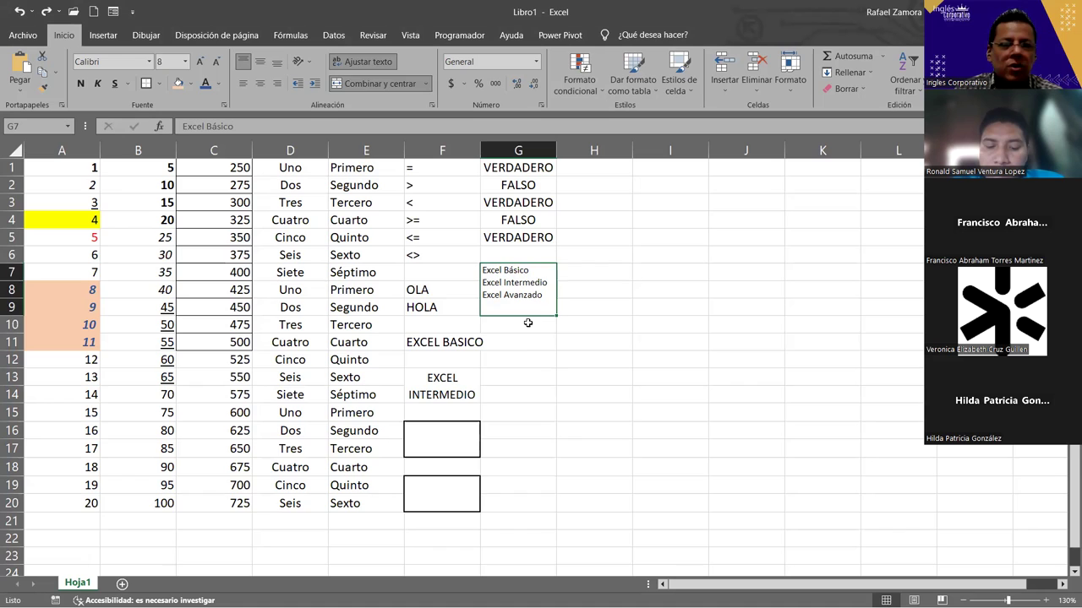
Make the B6:B10 values bold with a light yellow fill.
left_click(524, 339)
left_click_drag(161, 256, 160, 325)
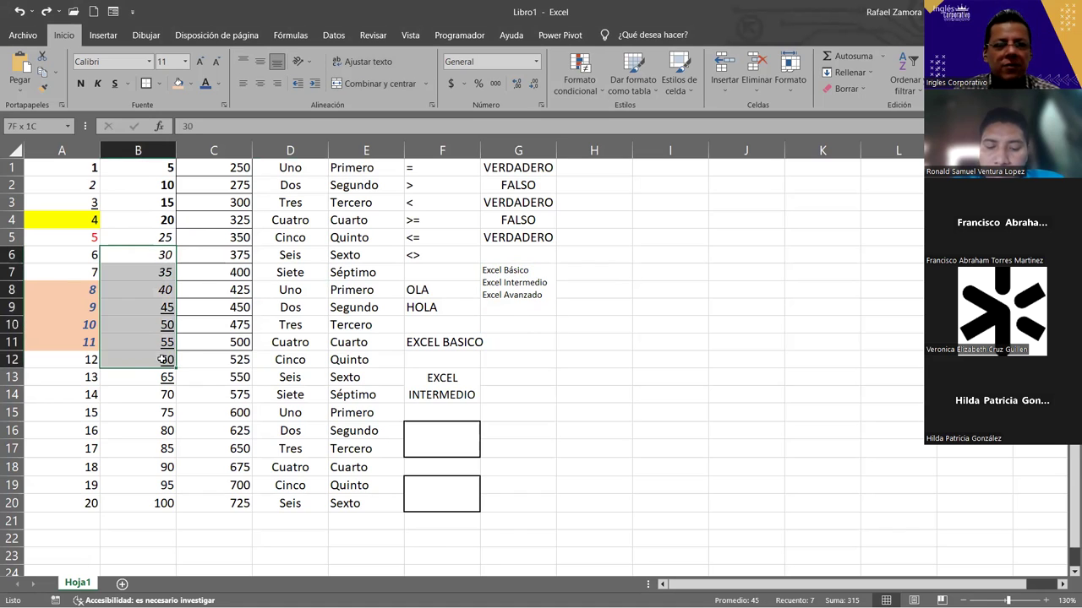
left_click(205, 83)
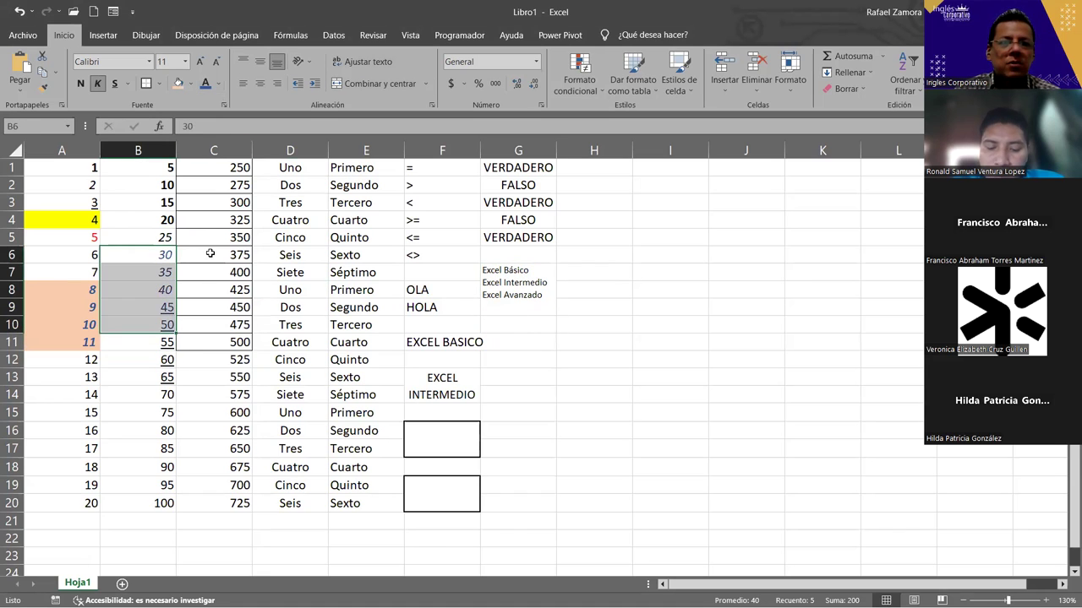
key("ctrl+n")
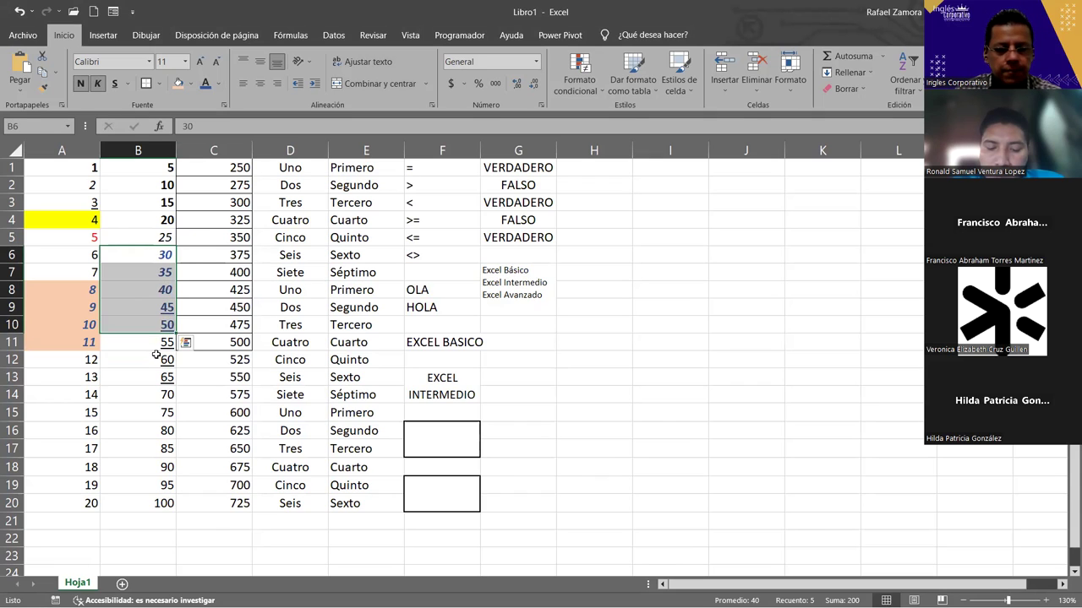
key("ctrl+n")
key("ctrl+n")
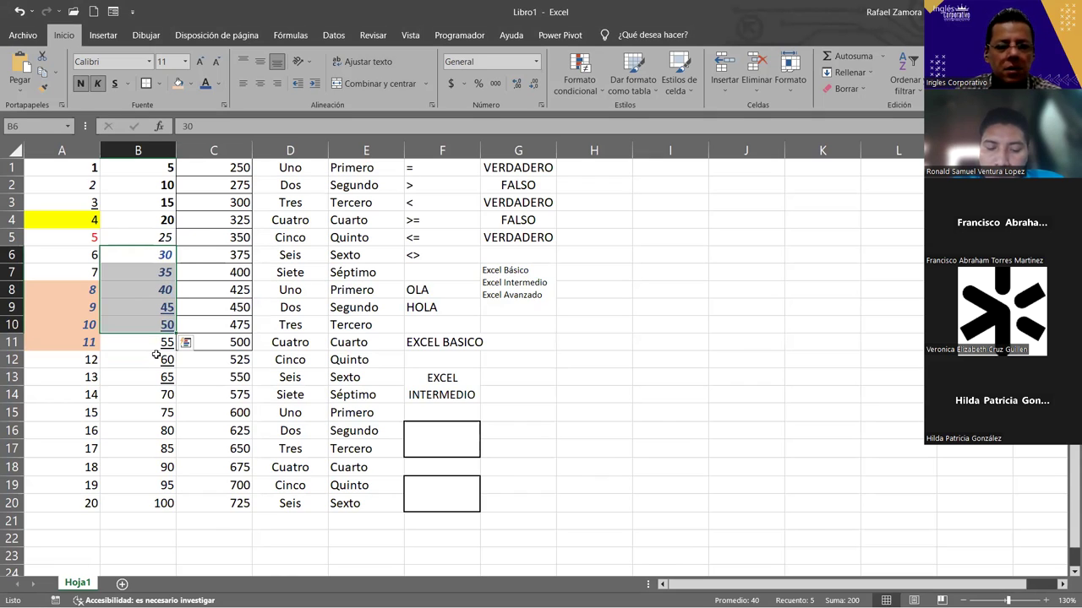
key("ctrl+q")
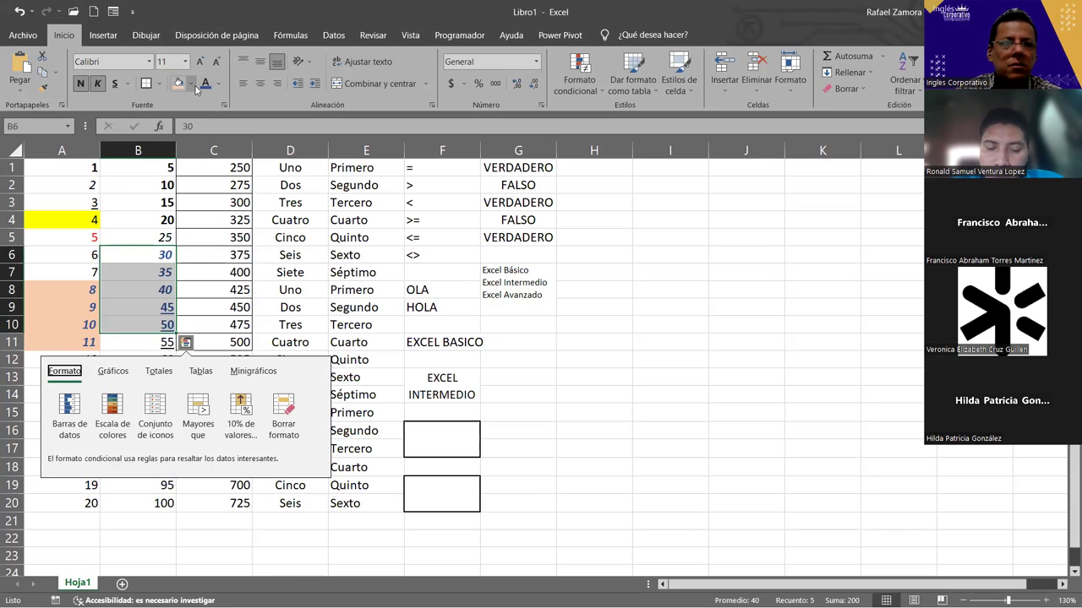
left_click(191, 83)
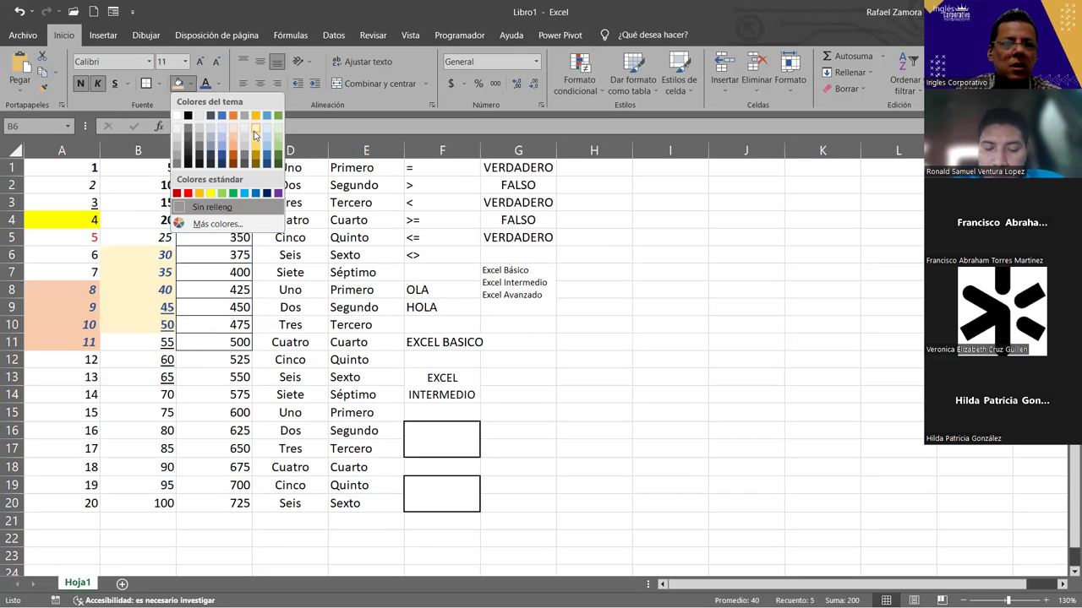
left_click(249, 375)
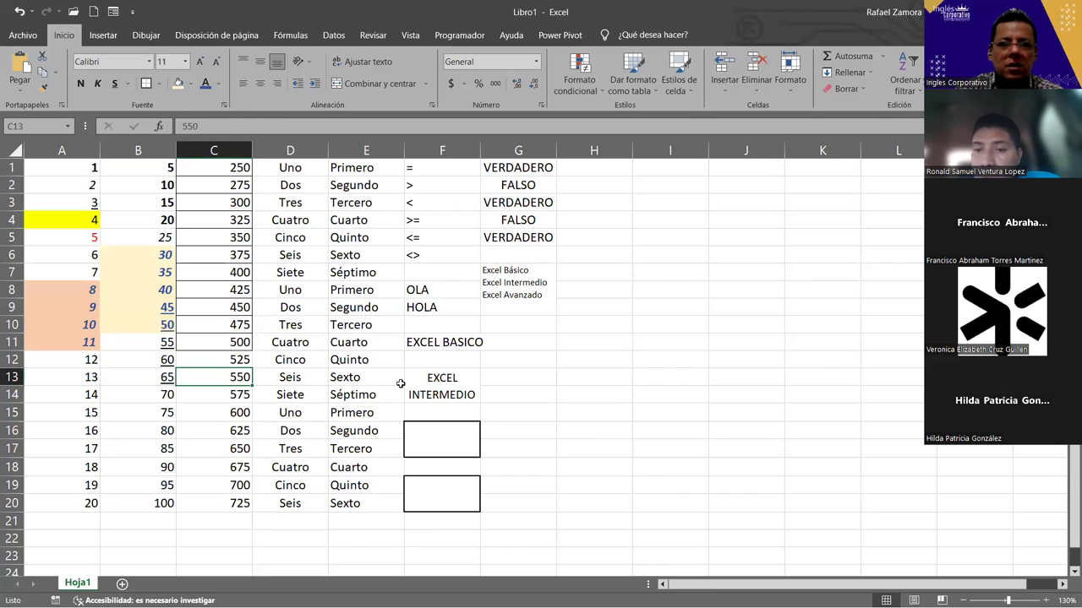
Fill D1:D7 light orange, D8:D13 green and D14:D20 gold.
left_click(300, 167)
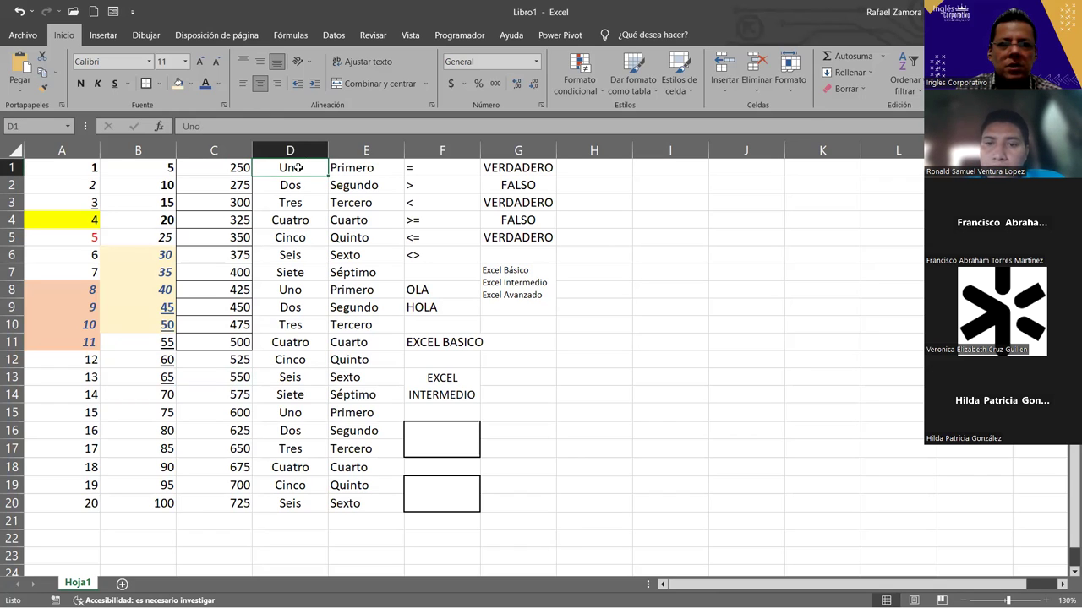
left_click_drag(297, 168, 290, 272)
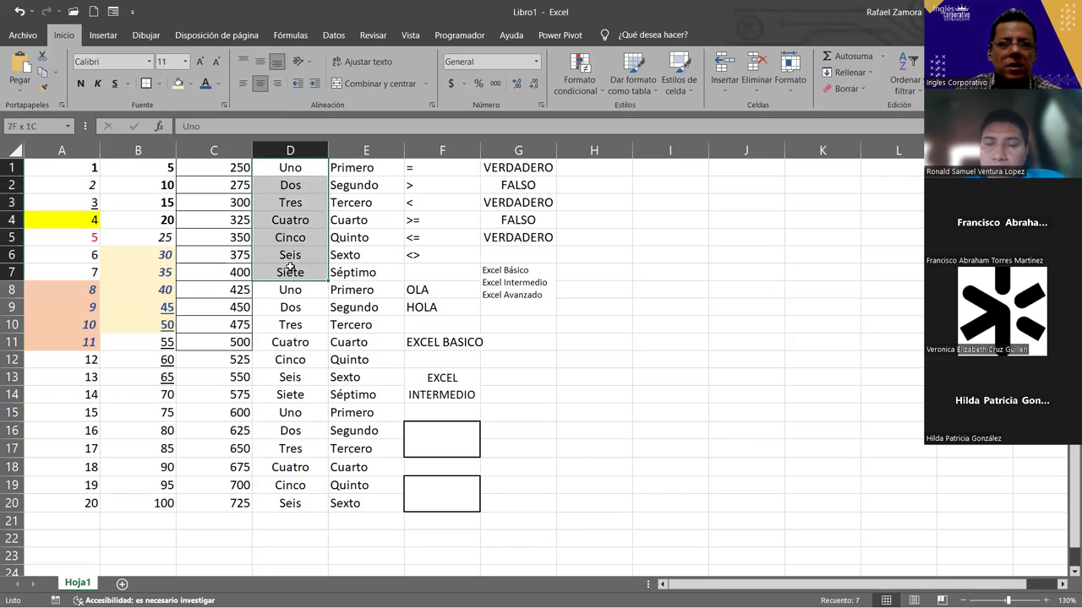
left_click(192, 83)
left_click(229, 137)
left_click_drag(289, 290, 290, 377)
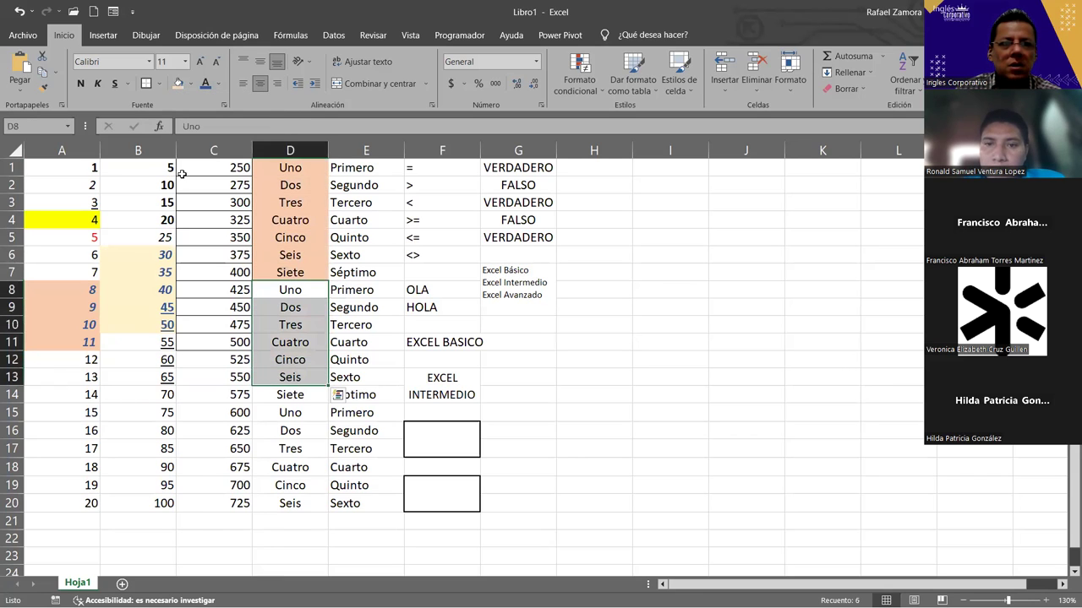
left_click(191, 84)
left_click(278, 151)
left_click_drag(290, 394, 289, 503)
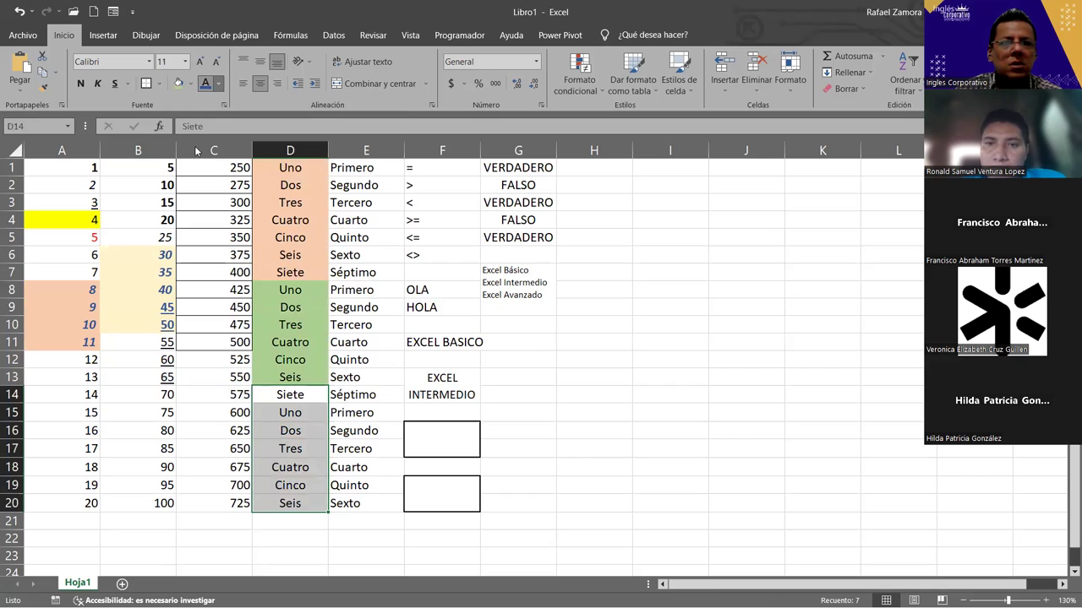
left_click(188, 83)
left_click(201, 193)
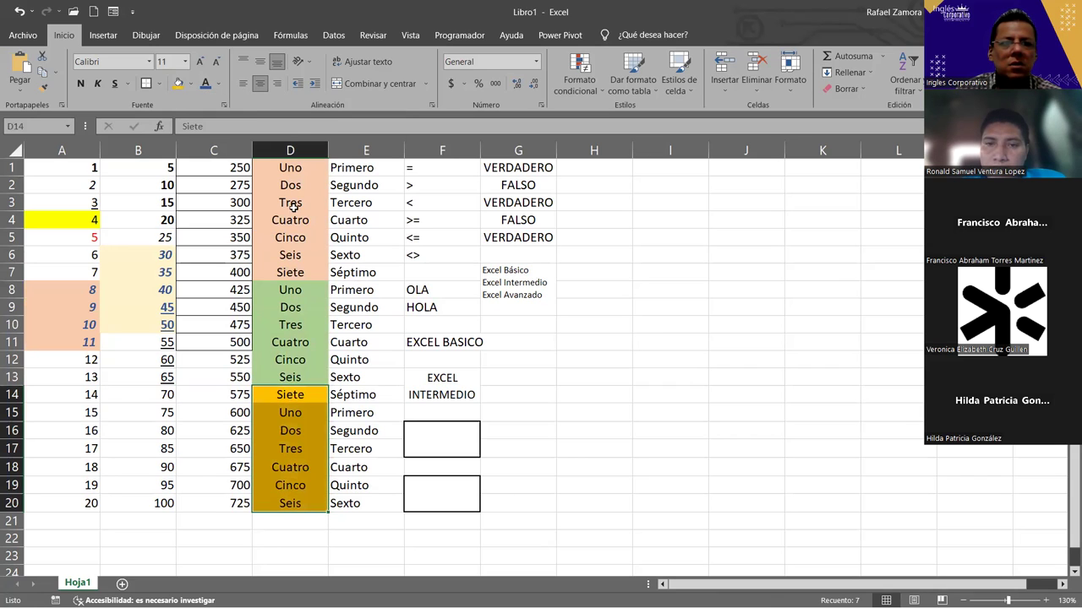
Apply bold, italic, underline and purple text colour to the column D words.
left_click_drag(297, 168, 298, 377)
key("ctrl+n")
key("ctrl+k")
key("ctrl+s")
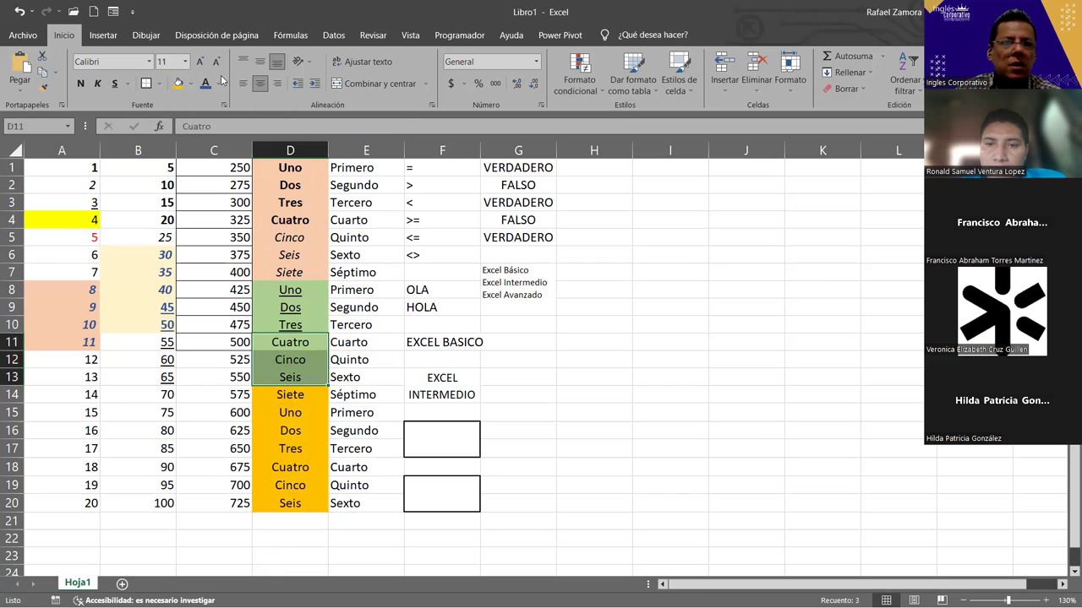
left_click(218, 84)
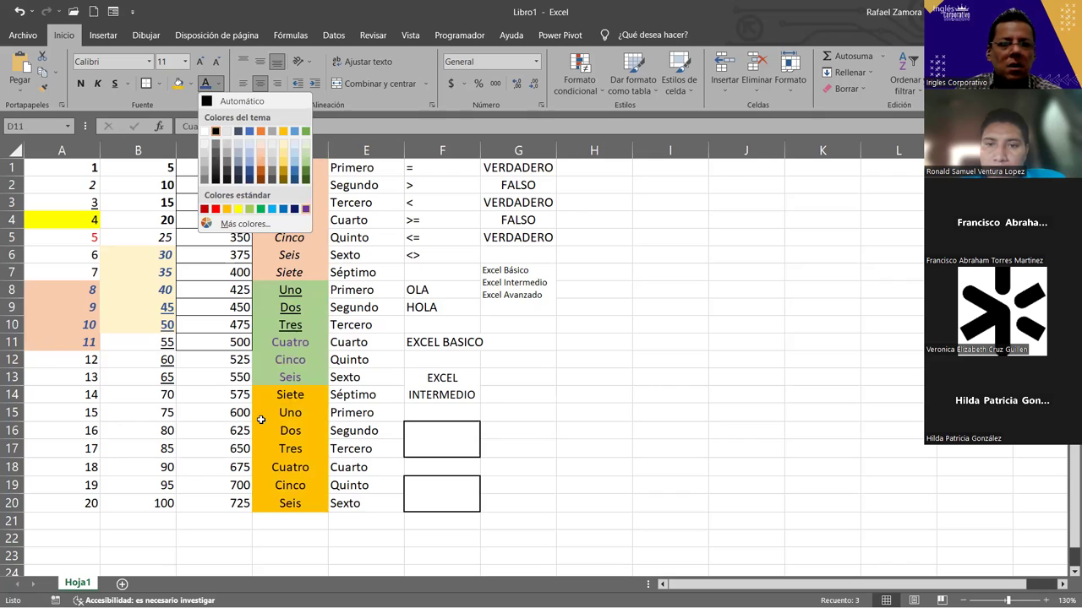
Make the D14:D17 words red, bold, italic and underlined.
left_click_drag(301, 397, 300, 448)
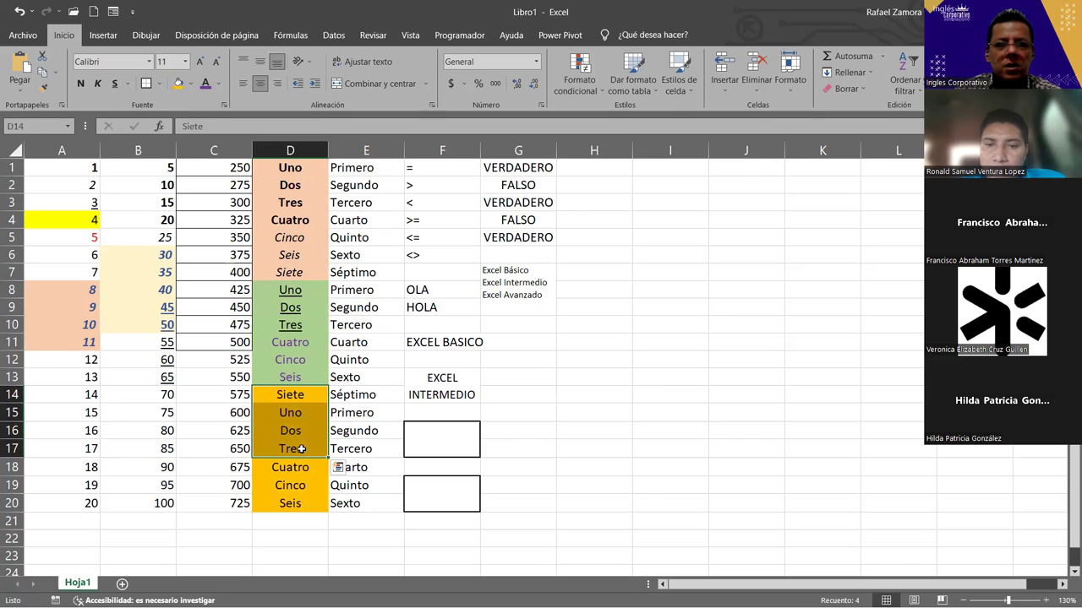
left_click(219, 84)
left_click(215, 210)
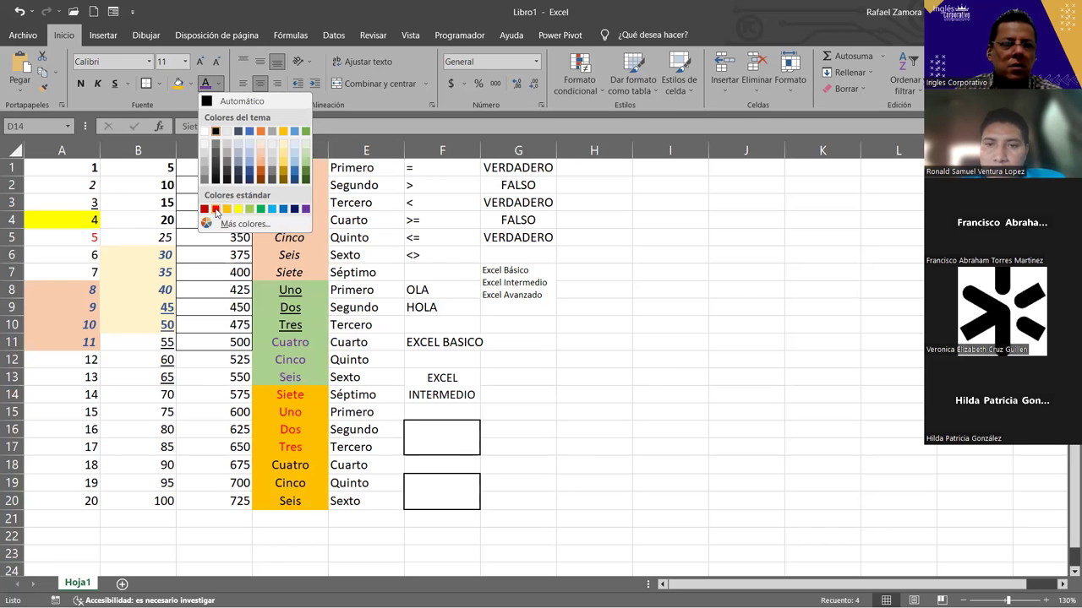
left_click(215, 210)
key("ctrl+n")
key("ctrl+k")
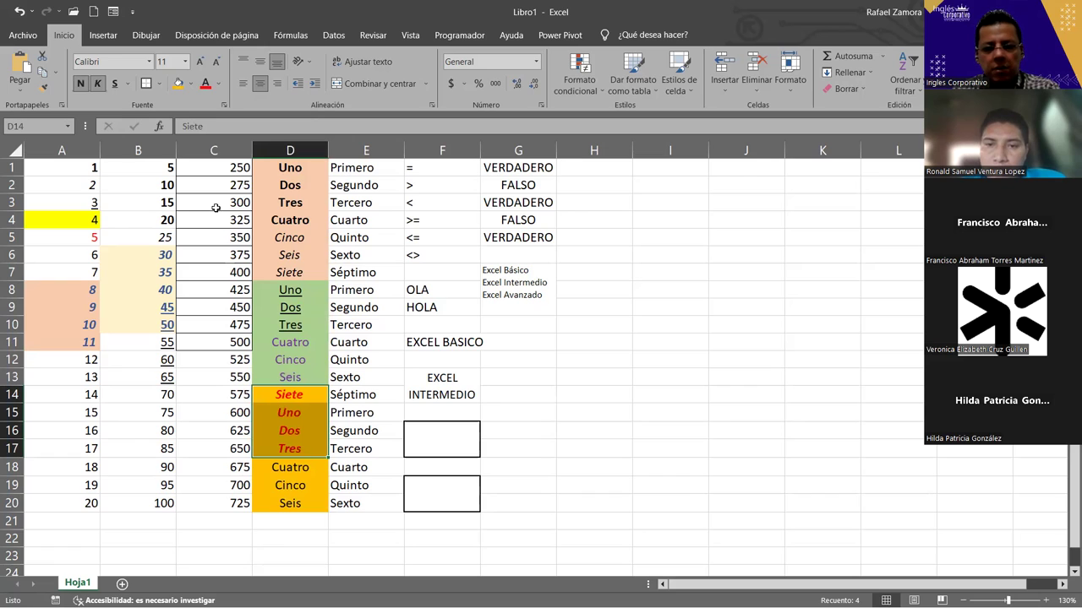
key("ctrl+s")
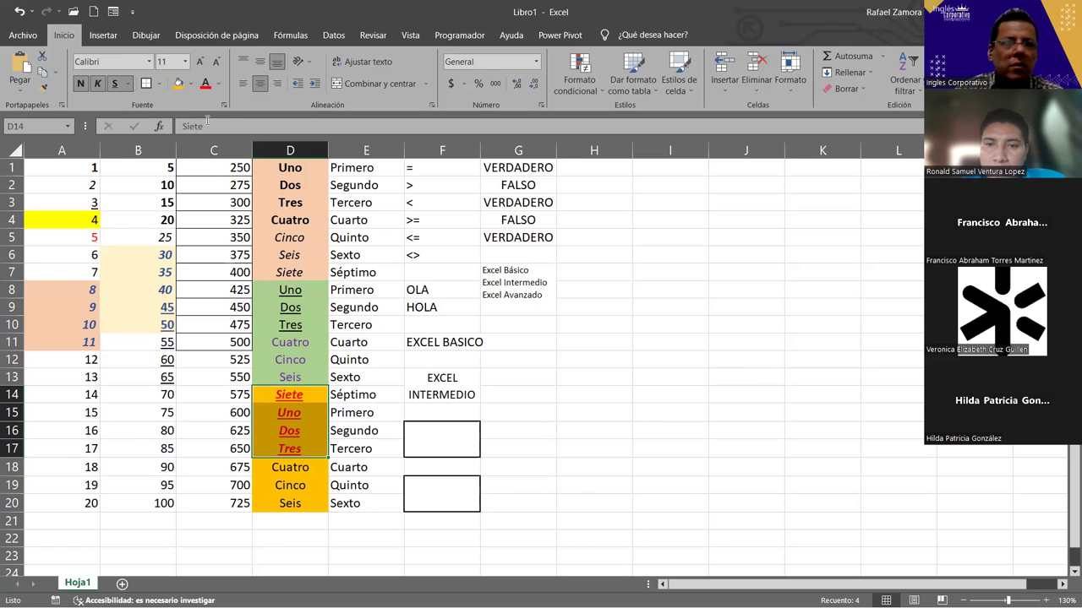
left_click(162, 84)
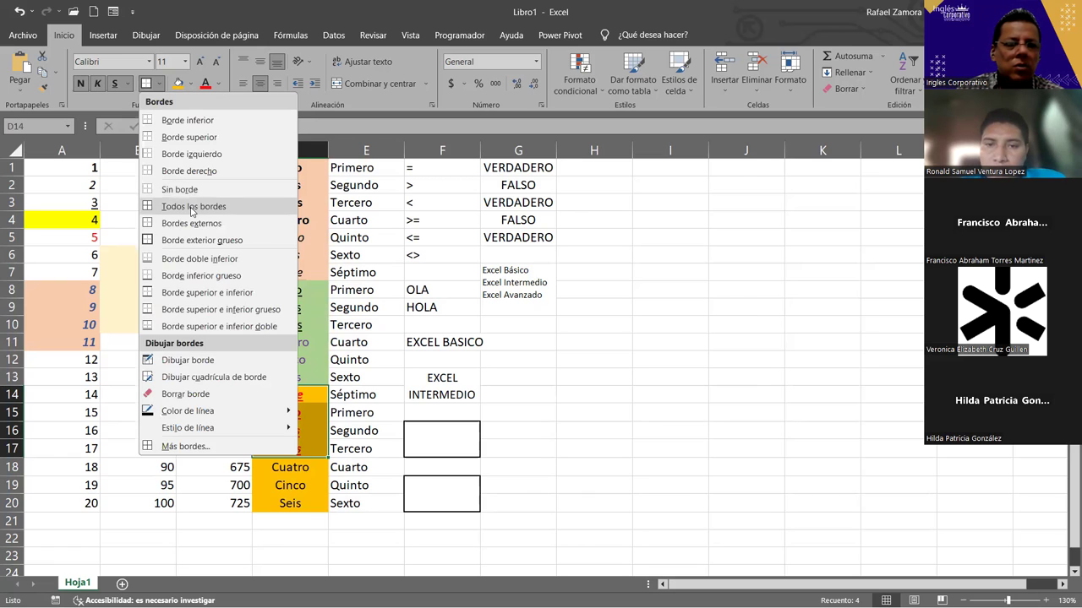
Add all borders to D14:D17 and fill E4:E17 with light blue.
left_click(194, 210)
left_click(375, 443)
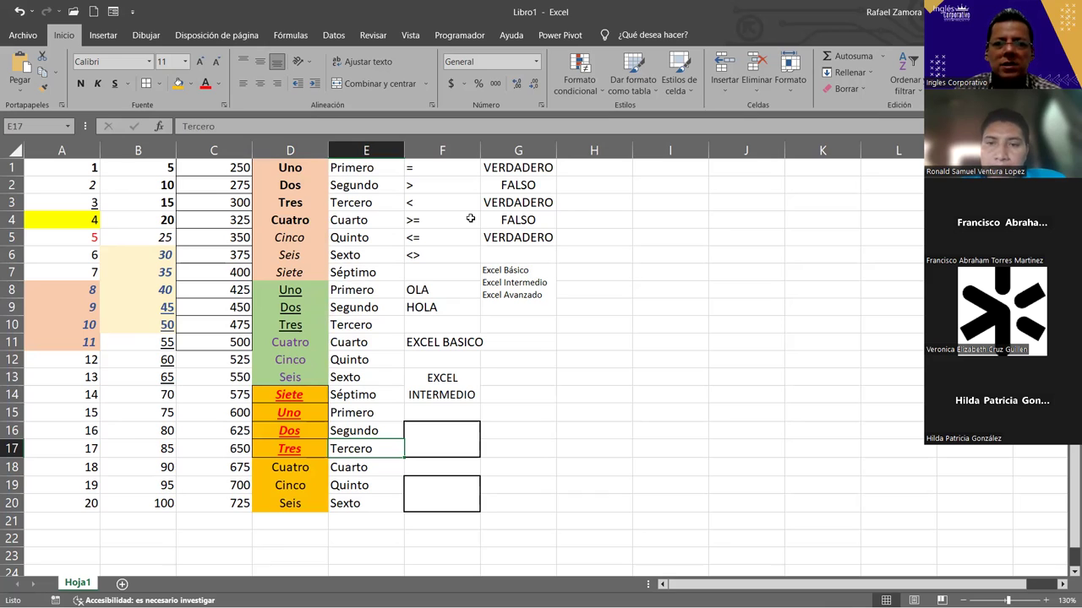
left_click_drag(290, 167, 290, 502)
left_click(366, 255)
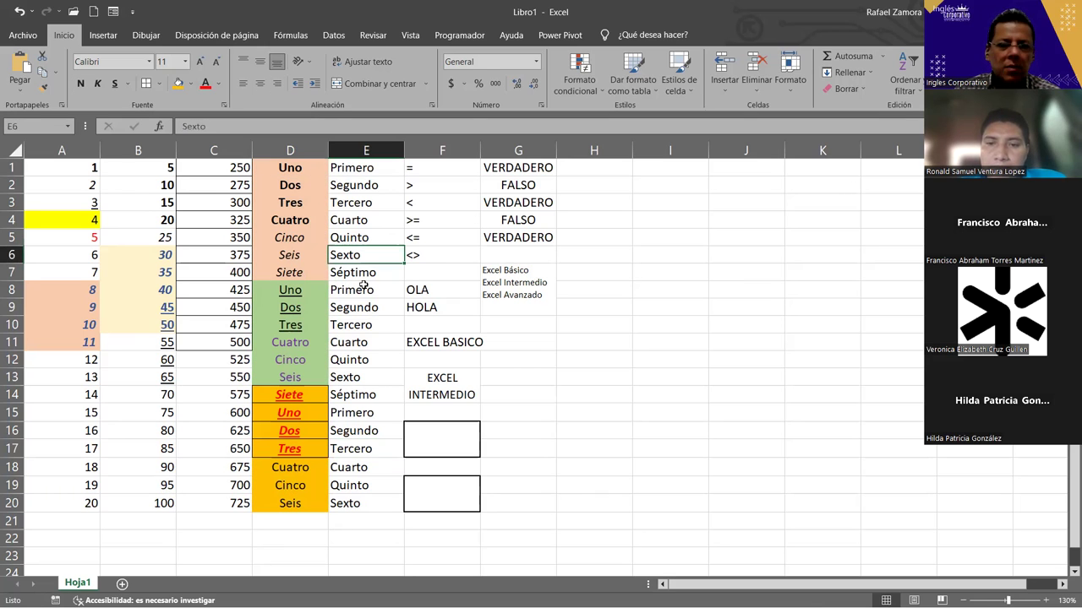
left_click_drag(366, 220, 366, 449)
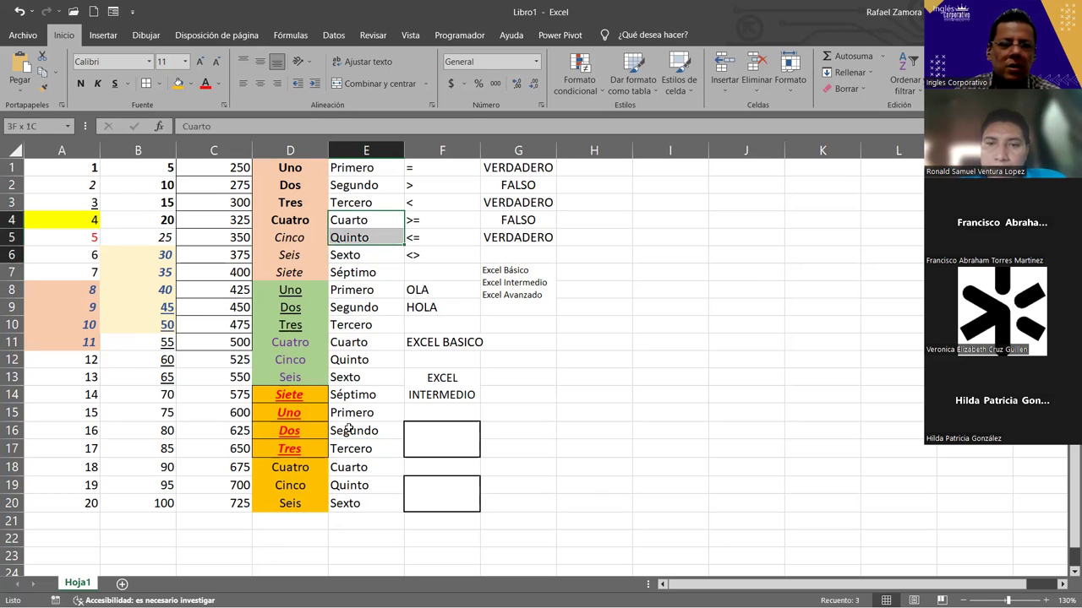
left_click(191, 84)
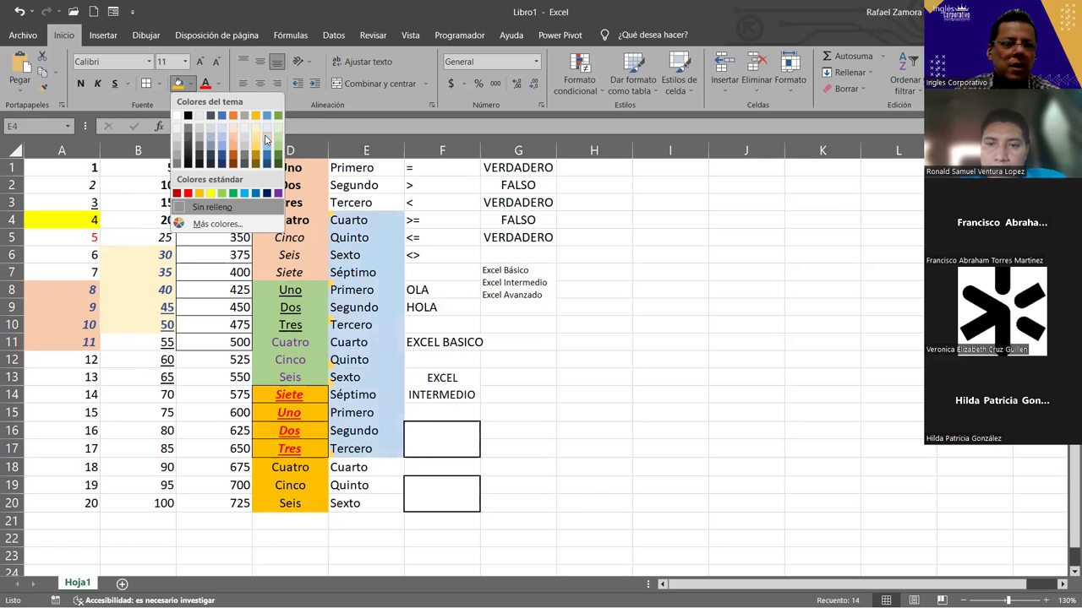
left_click(266, 139)
Select the whole table from A1 to G20.
left_click_drag(61, 169, 88, 446)
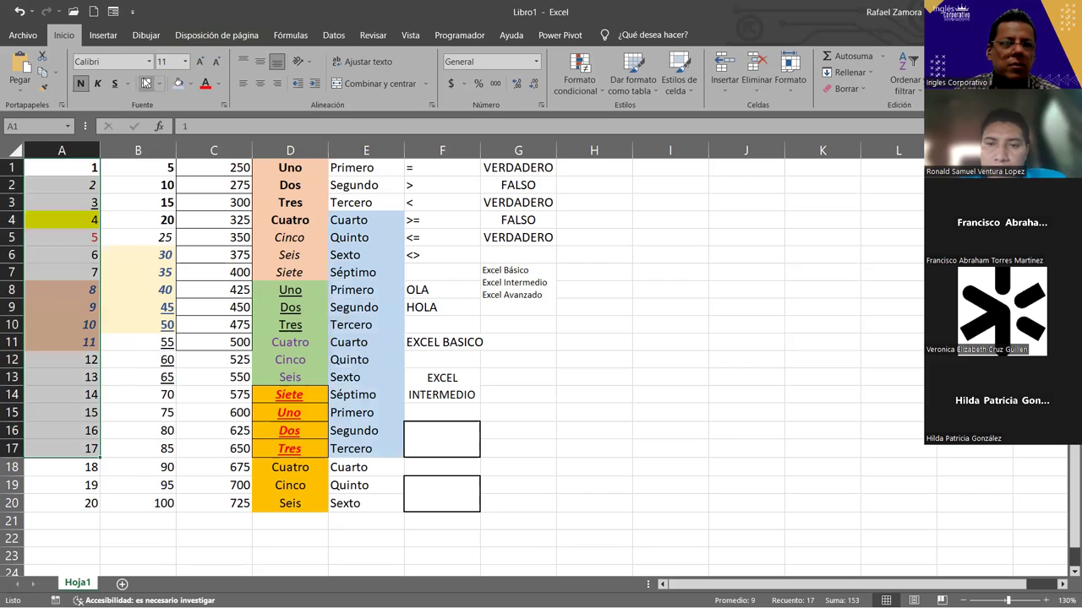
left_click(149, 389)
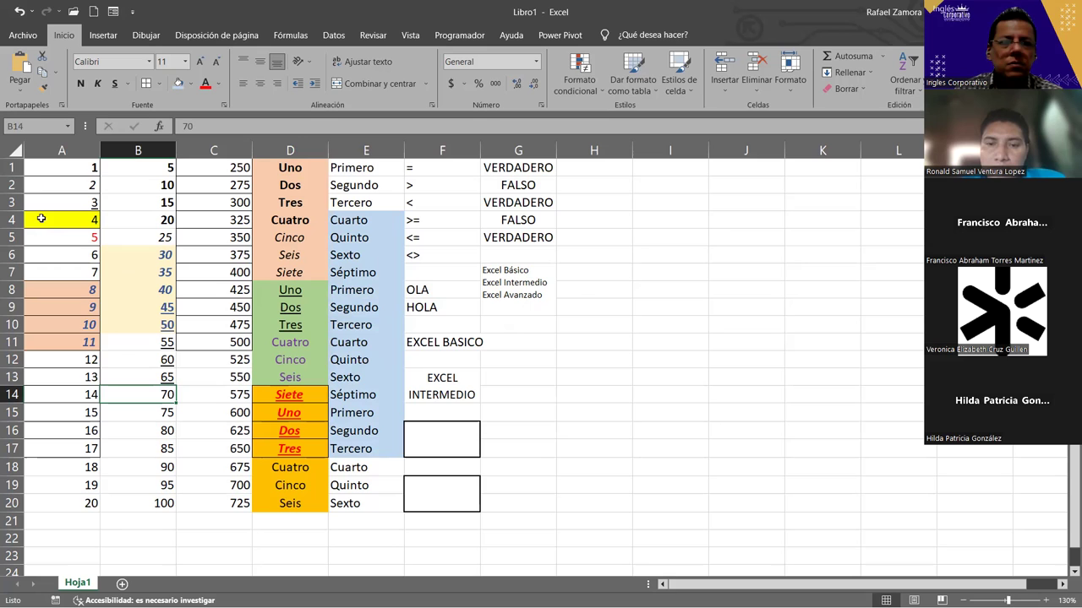
left_click(50, 166)
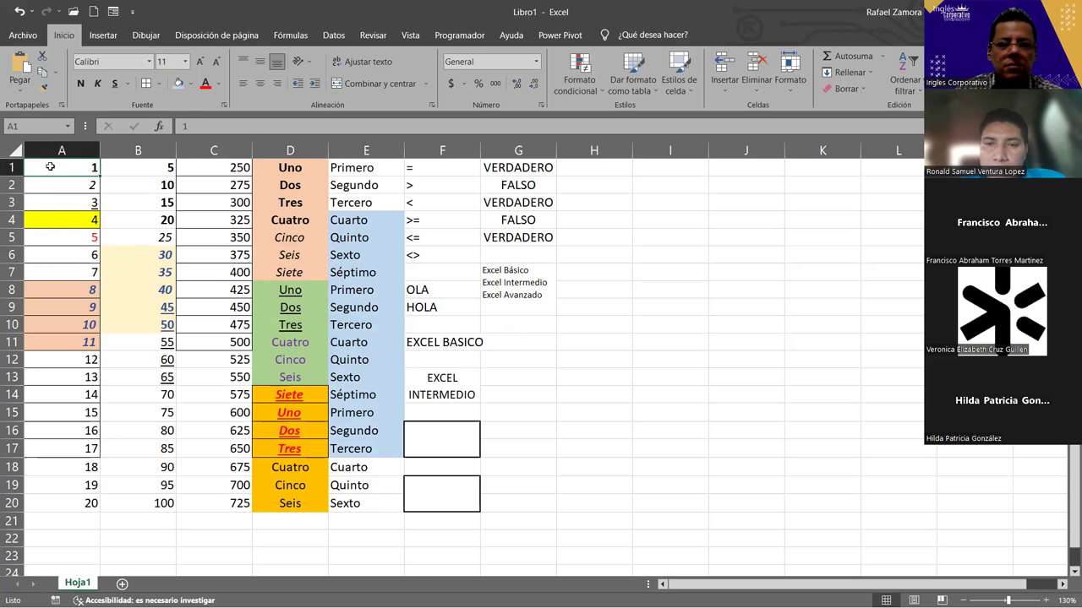
left_click_drag(49, 167, 534, 498)
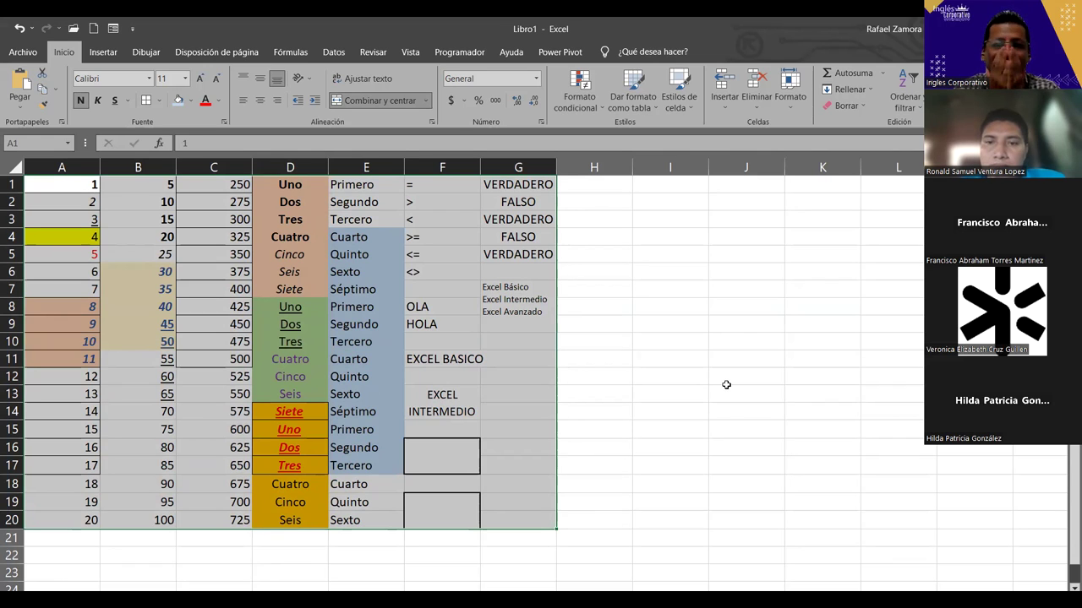
key("Delete")
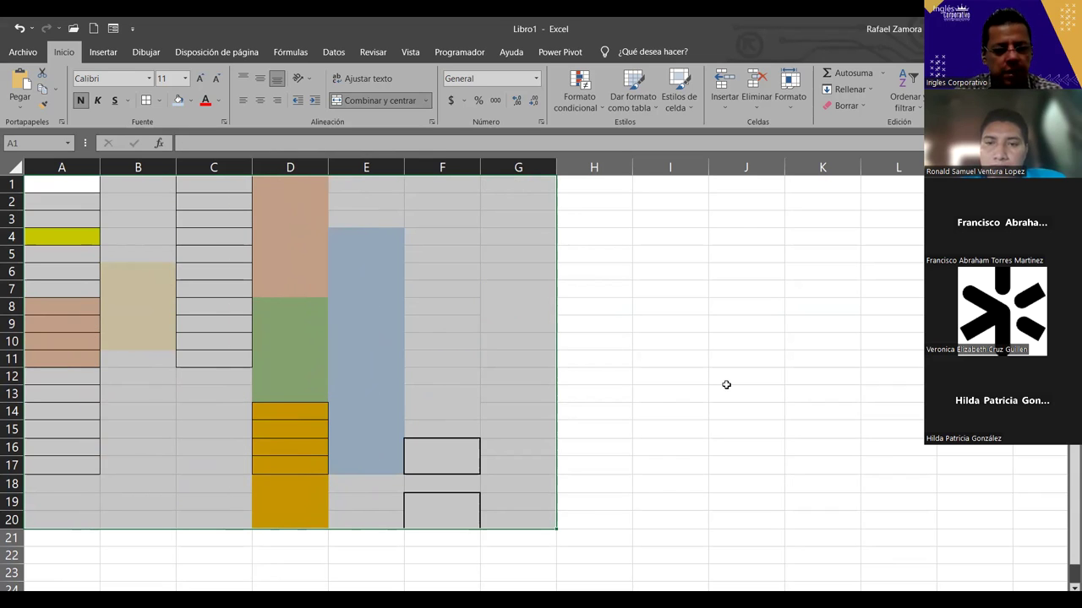
key("ctrl+z")
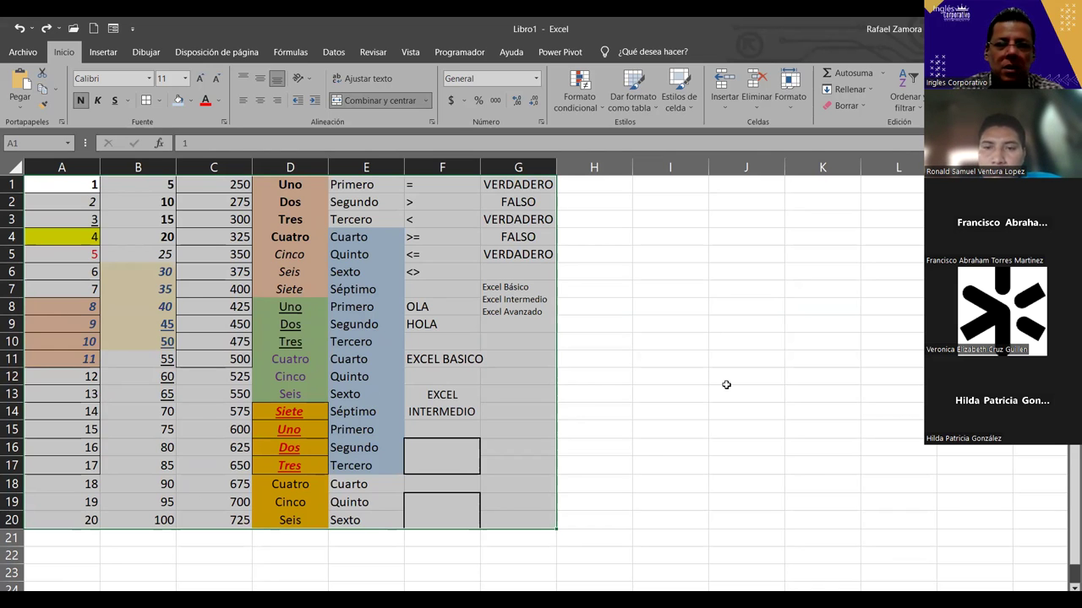
key("BackSpace")
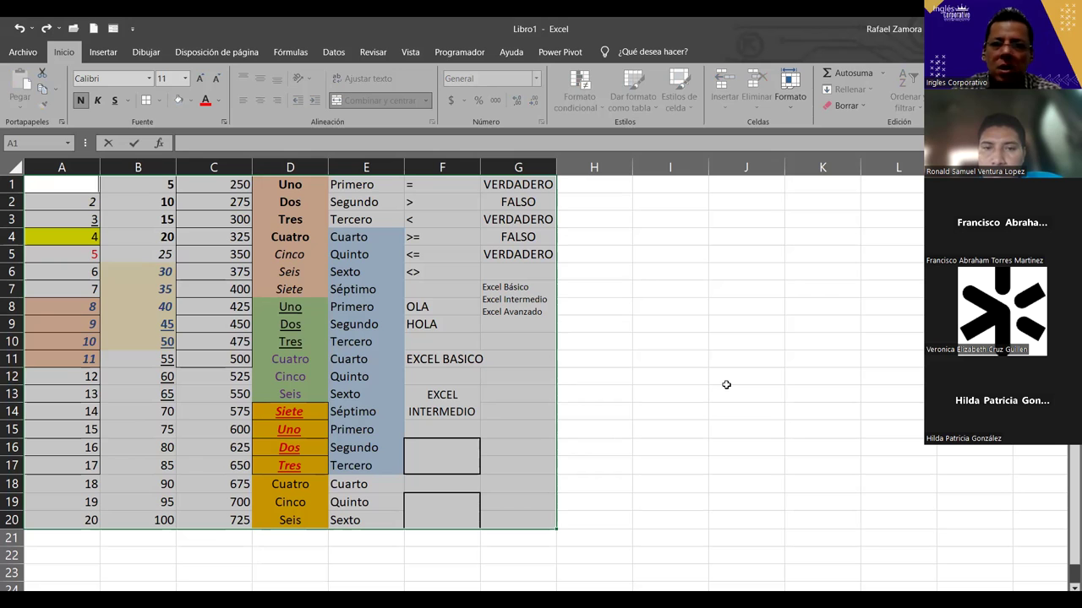
key("ctrl+z")
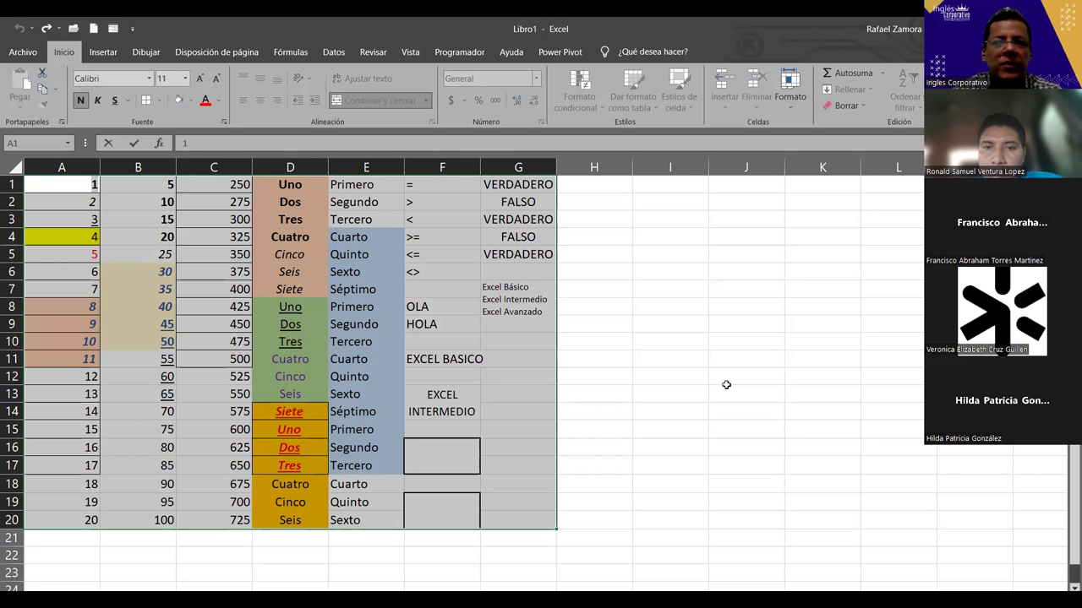
left_click(391, 382)
left_click_drag(291, 411, 293, 466)
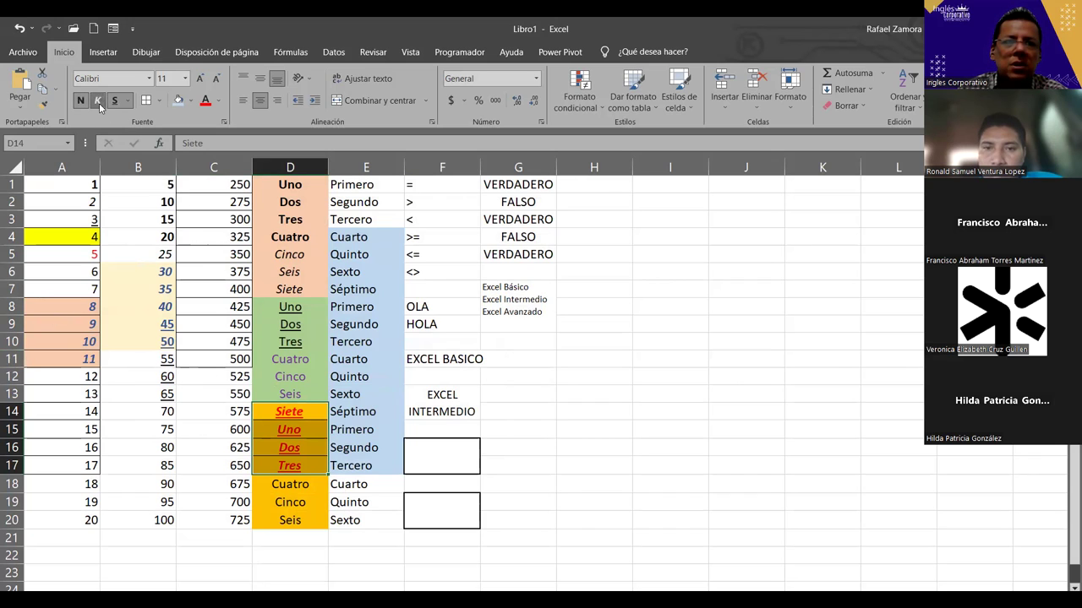
Browse the border styles and fill colours without applying any.
left_click(158, 100)
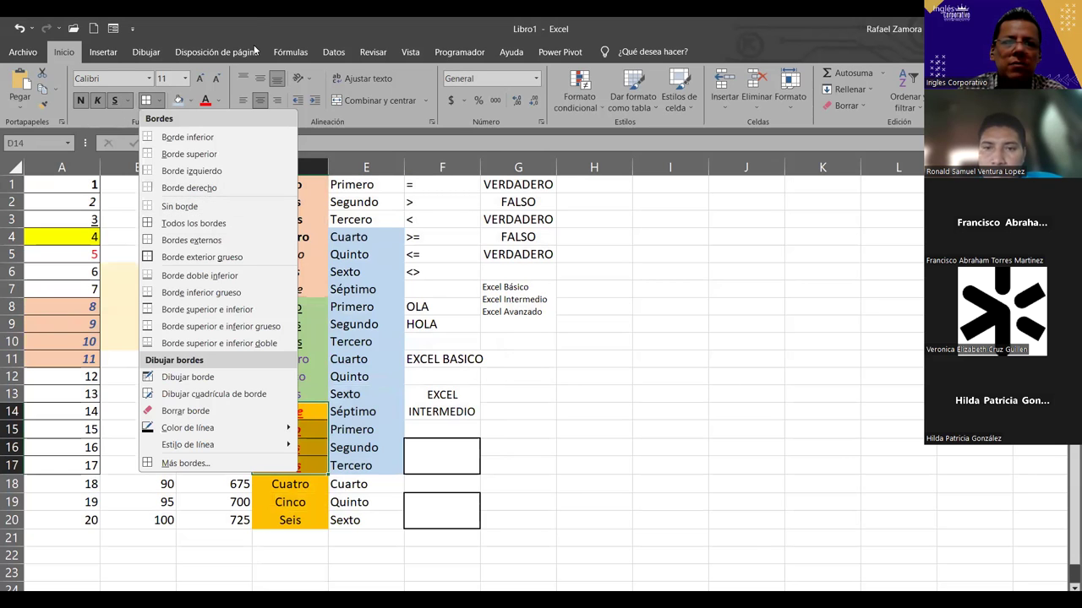
left_click(193, 102)
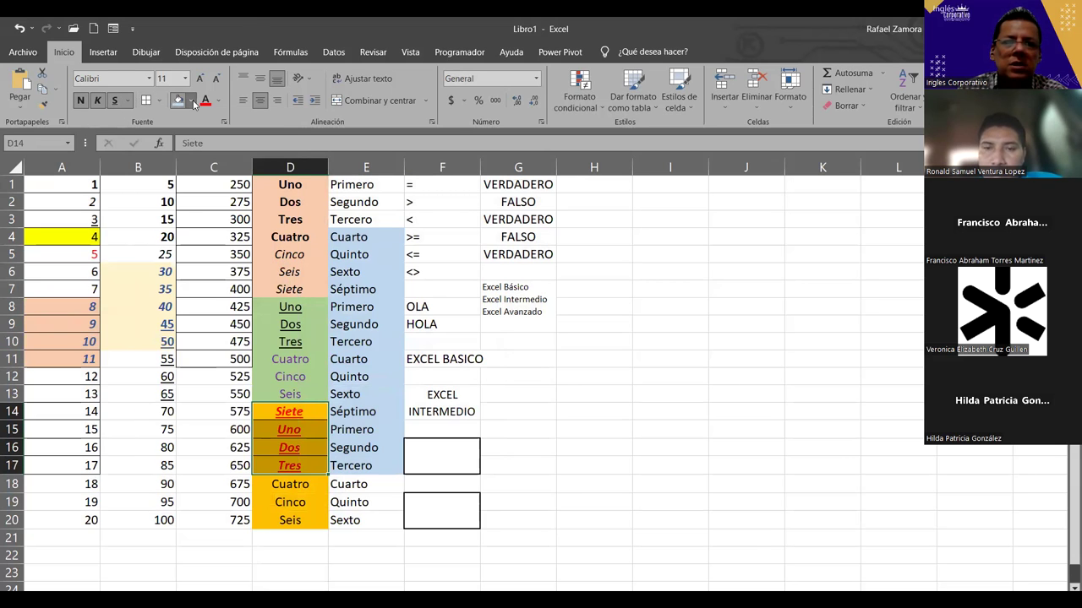
left_click(193, 102)
left_click(225, 110)
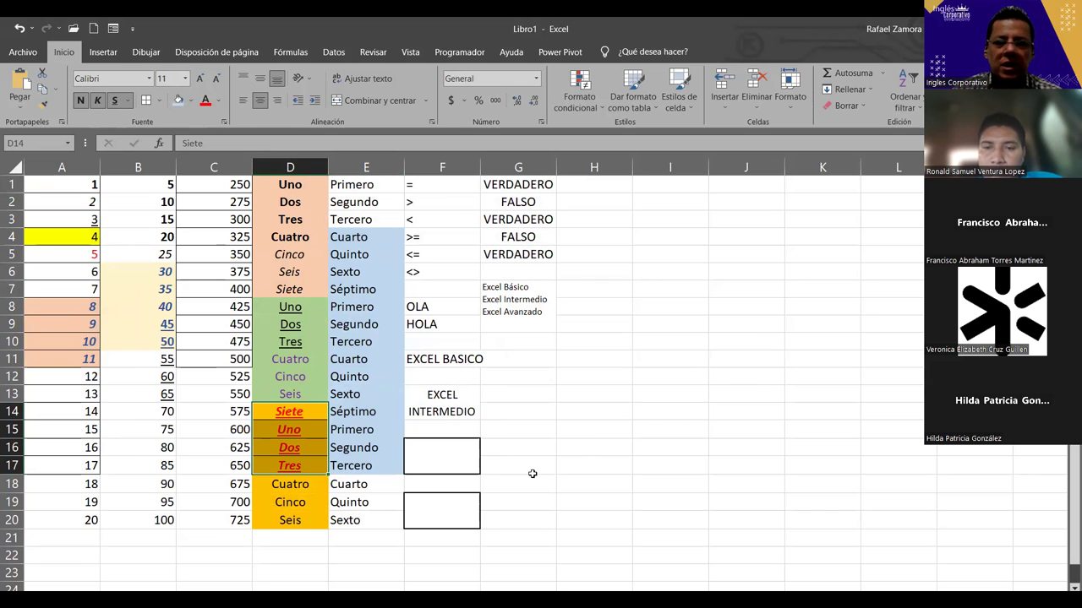
Type Uno in I1 and auto-fill the number-word series down to I20.
left_click(689, 194)
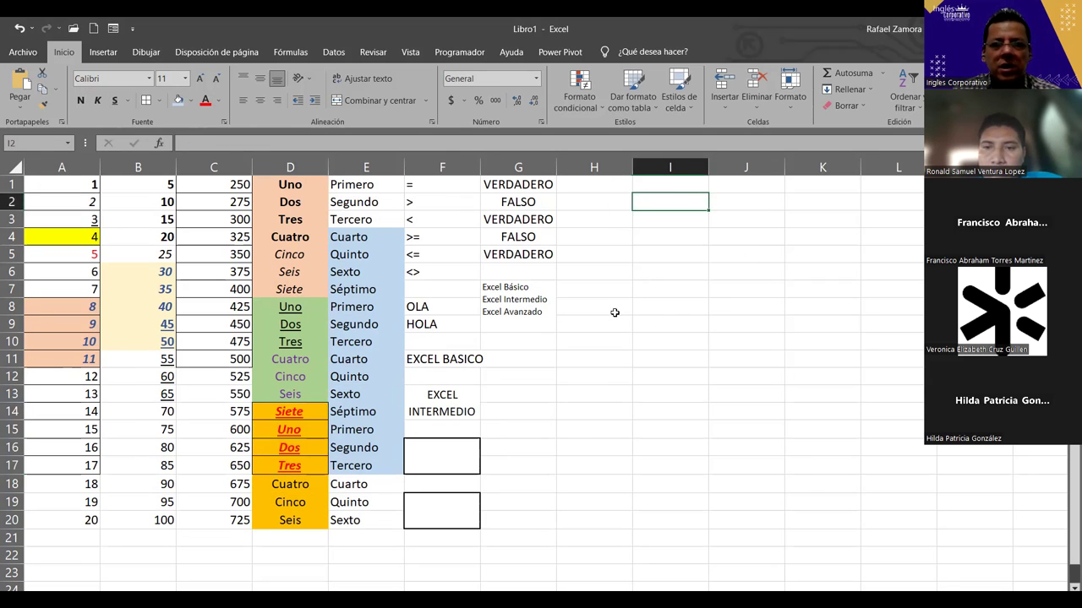
left_click(662, 182)
type("Uno")
key("Return")
left_click(661, 183)
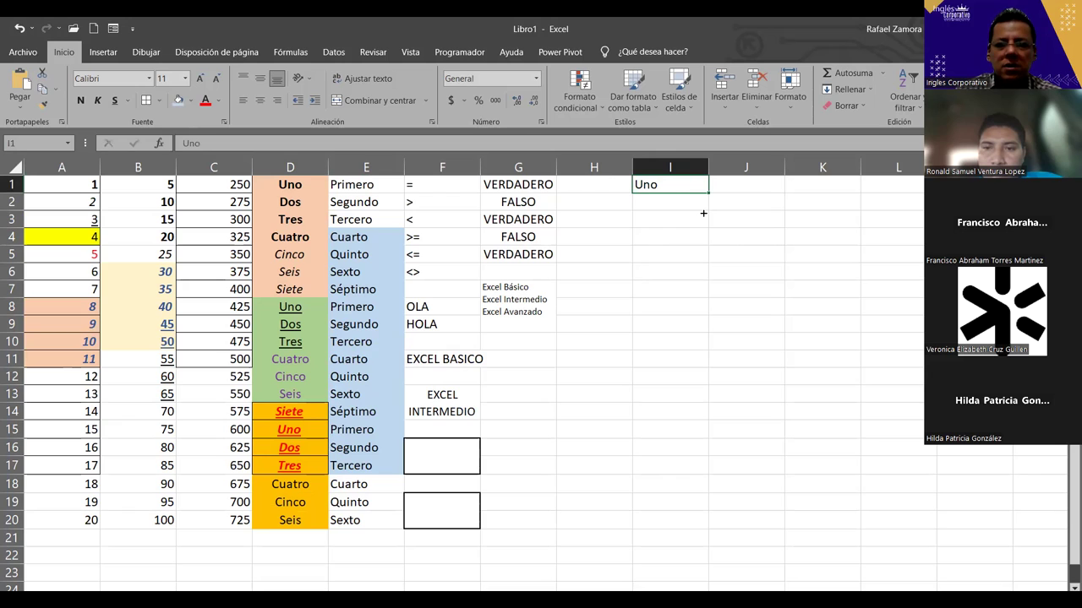
left_click_drag(702, 213, 702, 521)
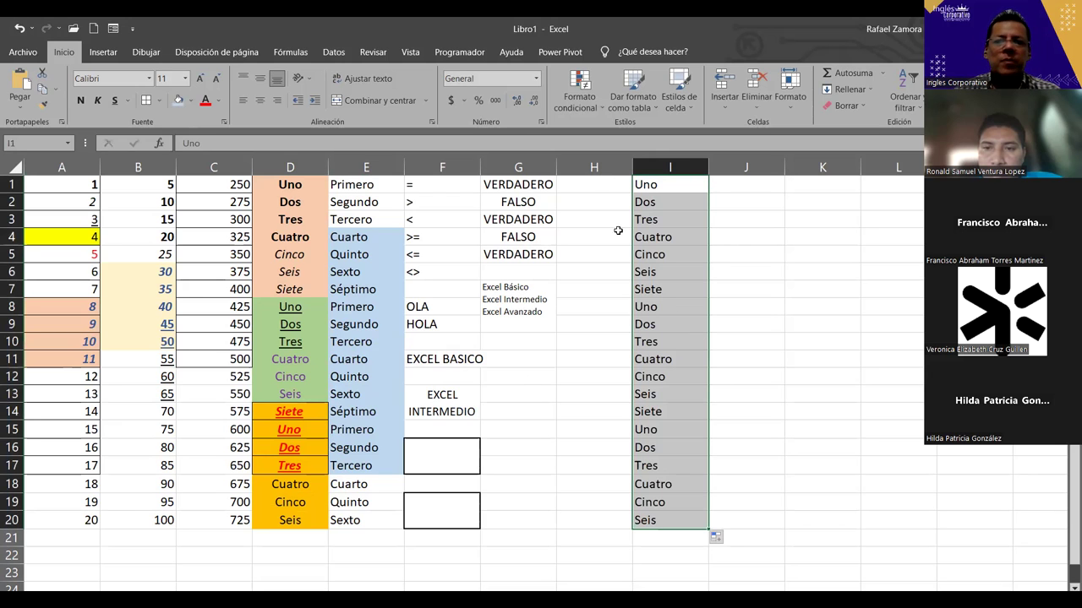
left_click(587, 251)
left_click_drag(676, 184, 679, 518)
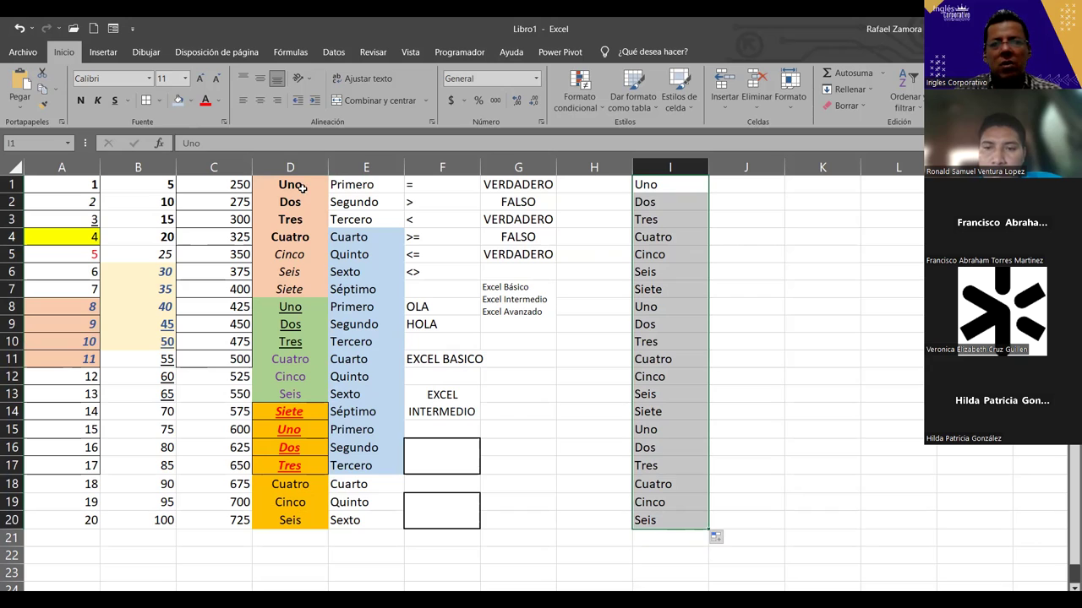
left_click_drag(303, 184, 290, 520)
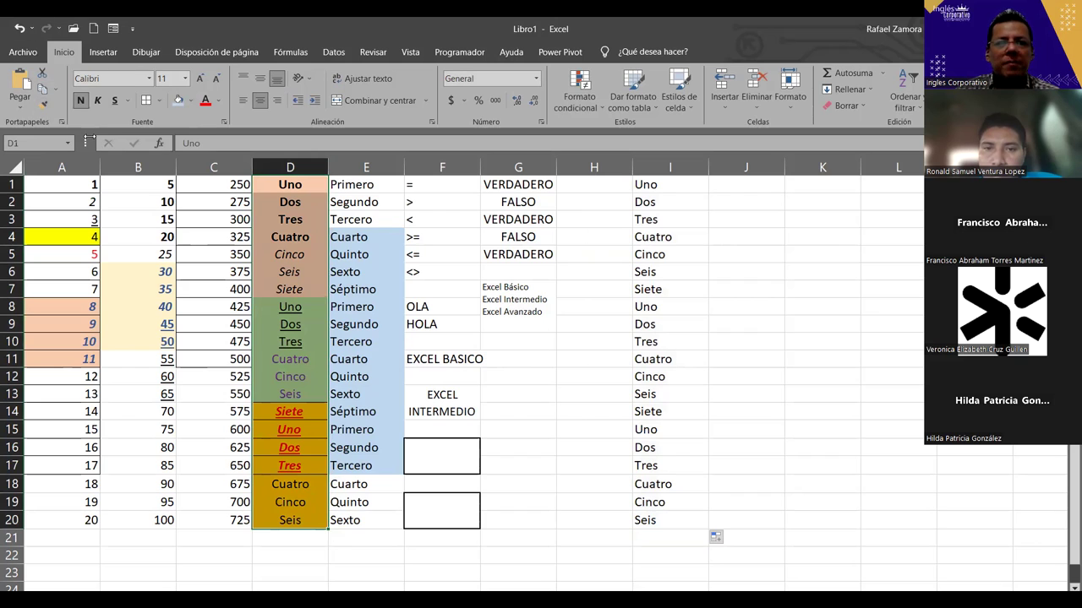
left_click(40, 108)
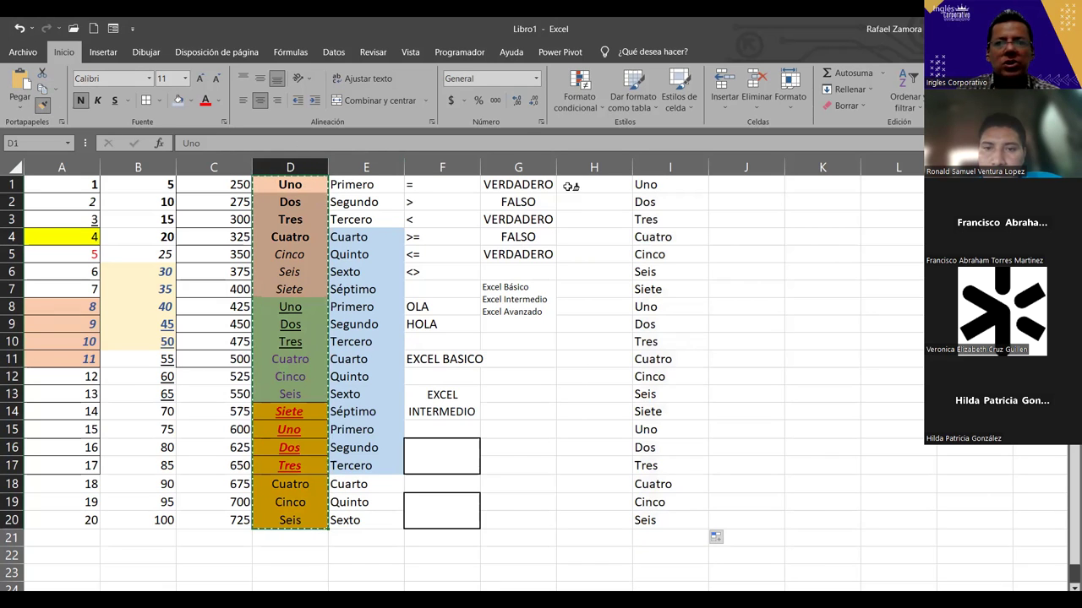
left_click(666, 182)
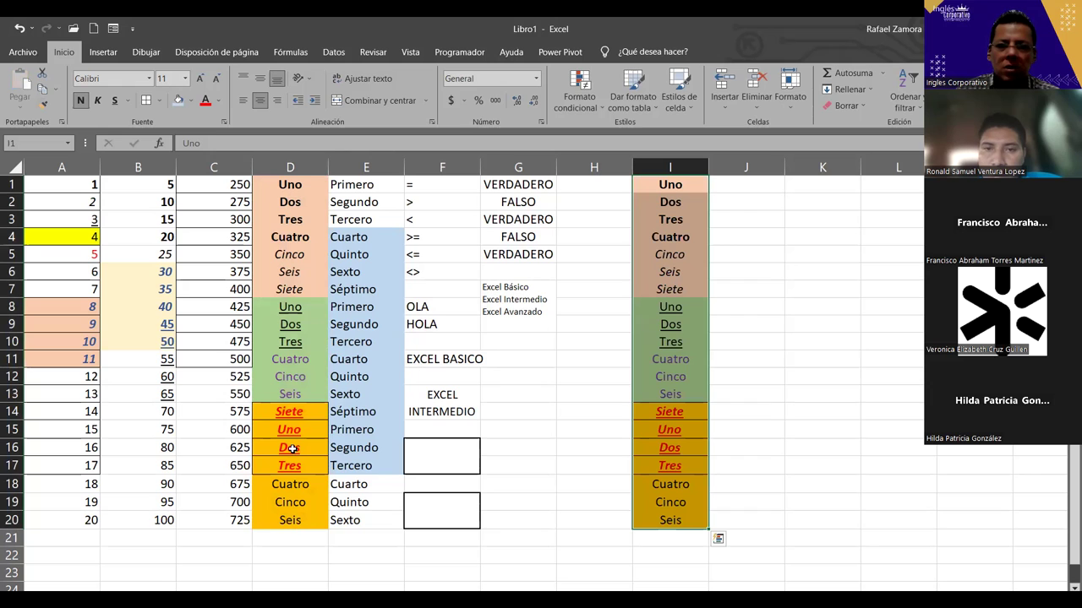
key("ctrl+z")
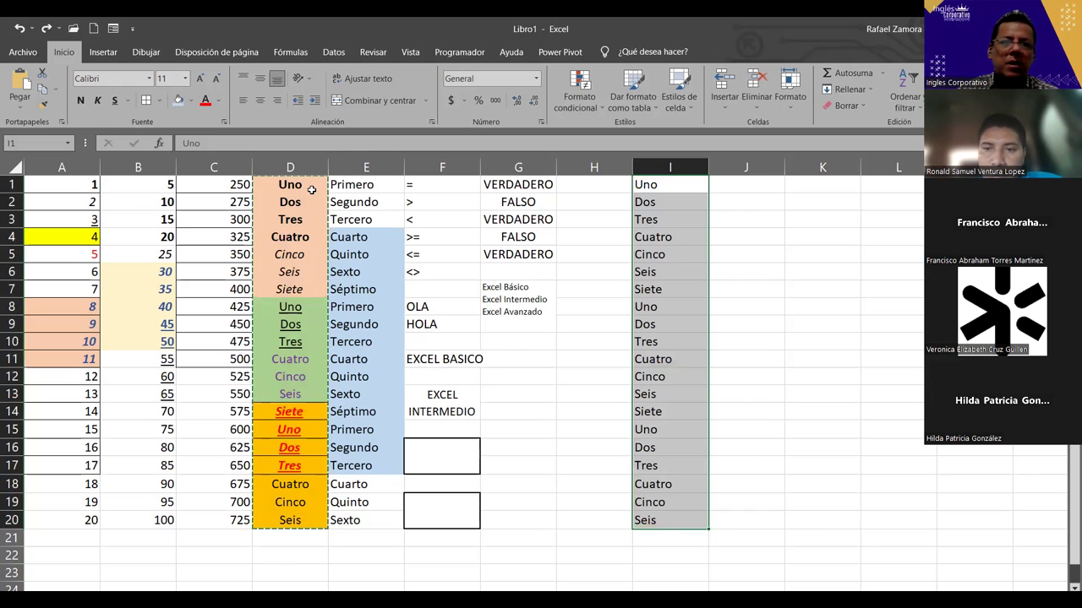
left_click_drag(310, 185, 308, 518)
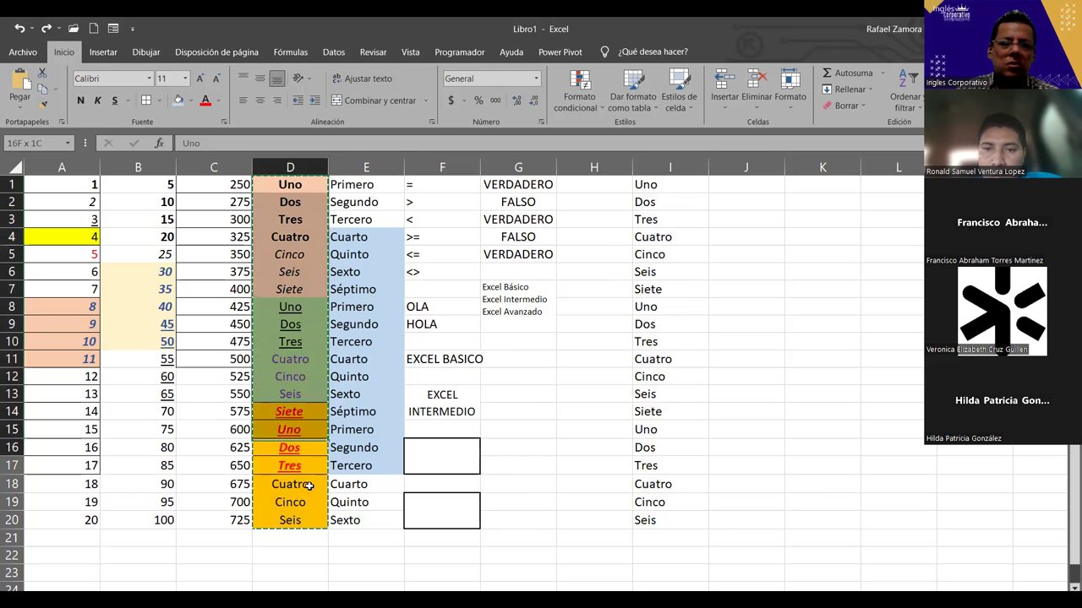
left_click(46, 105)
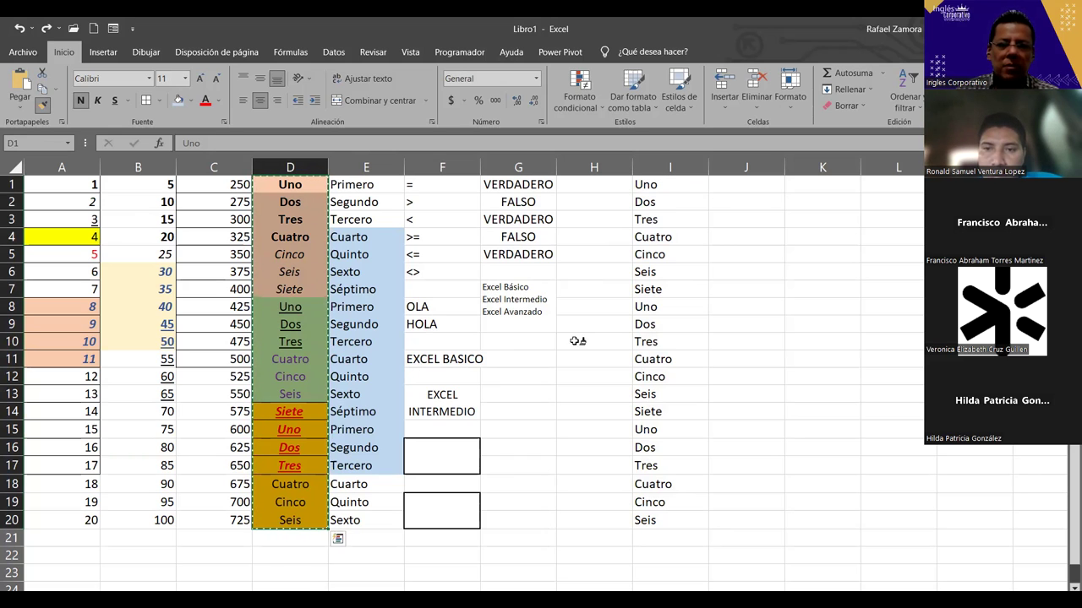
left_click(680, 182)
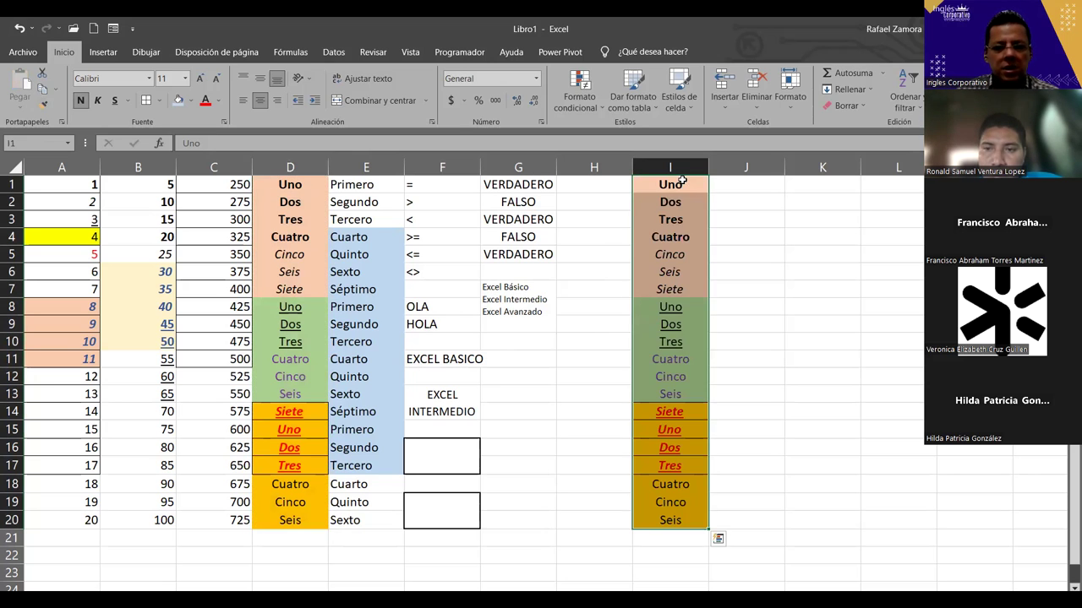
key("ctrl+z")
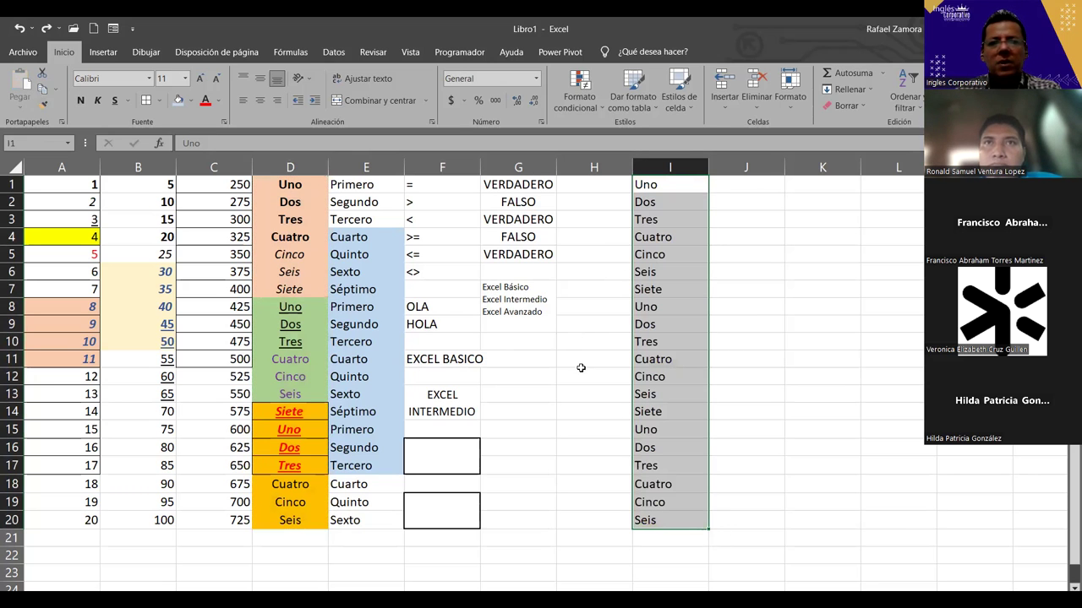
left_click(580, 375)
left_click_drag(290, 184, 309, 483)
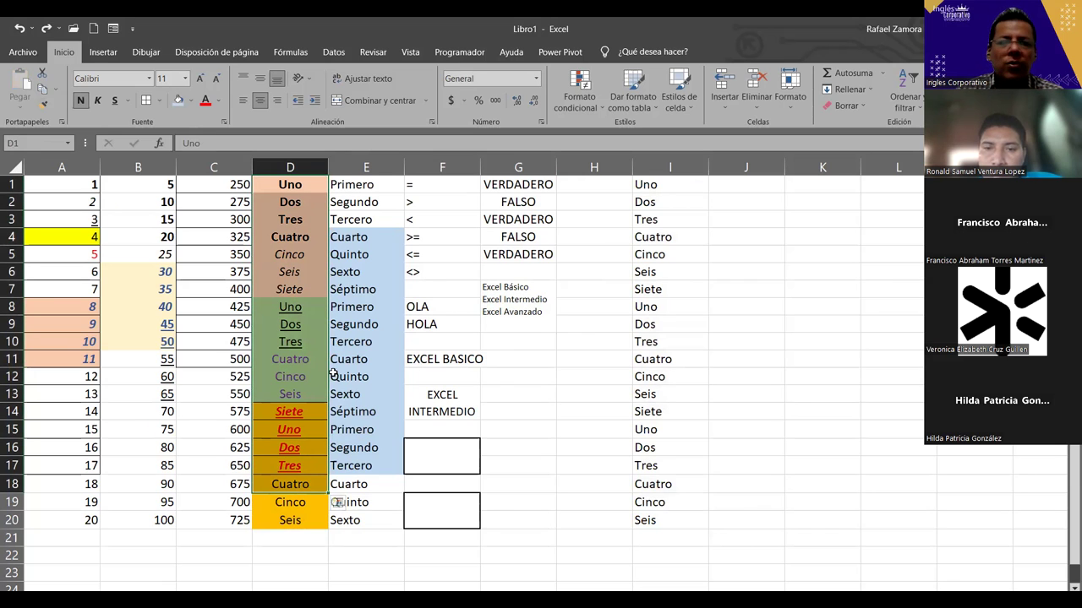
left_click(473, 391)
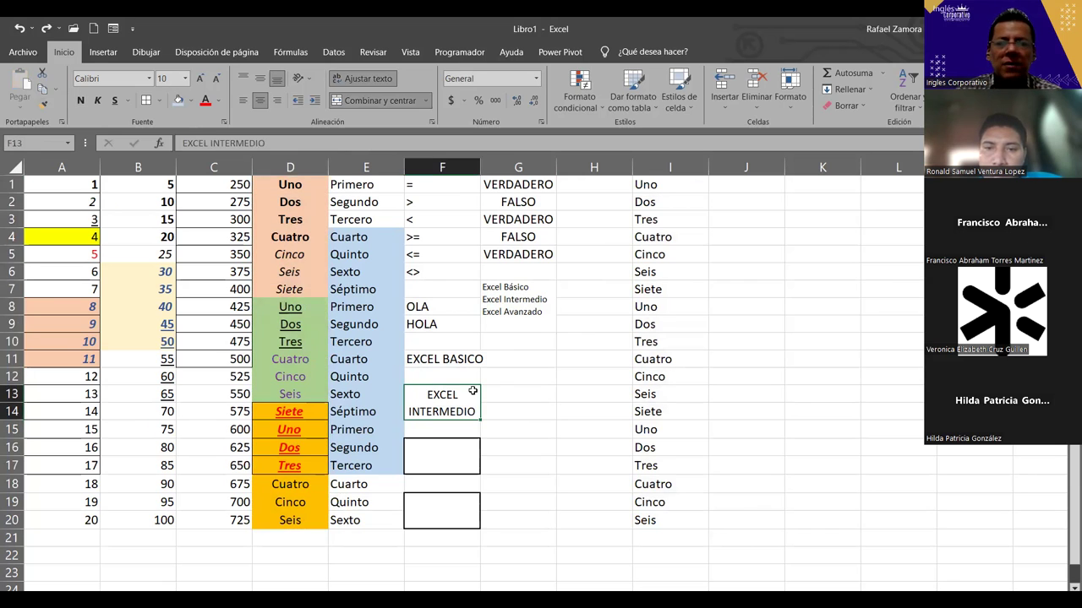
Give D14 'Siete' a dark red fill, white text and the Angel wish font.
left_click(290, 411)
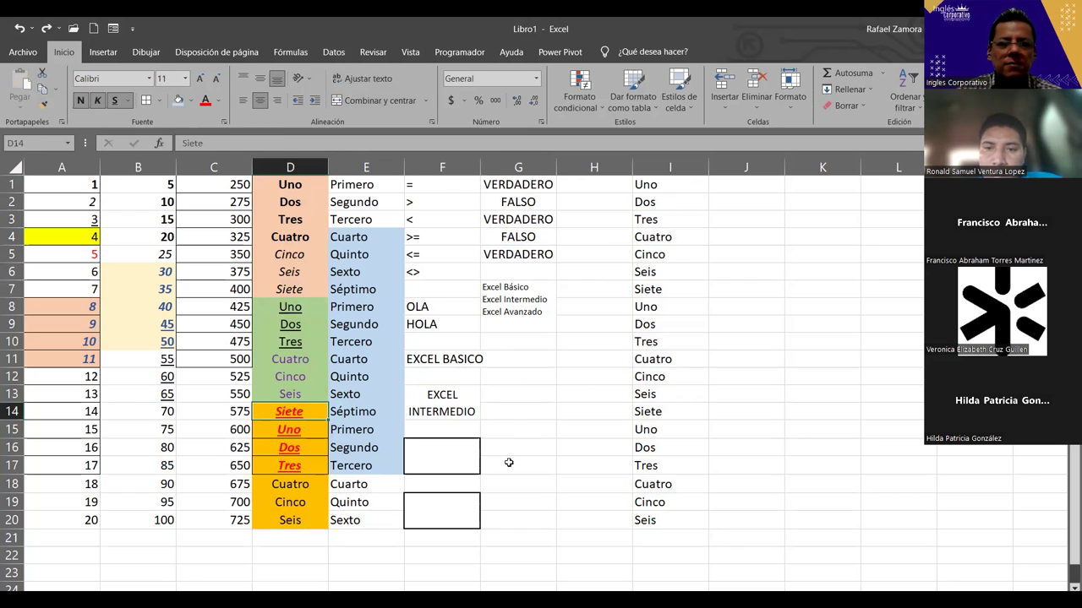
left_click(188, 100)
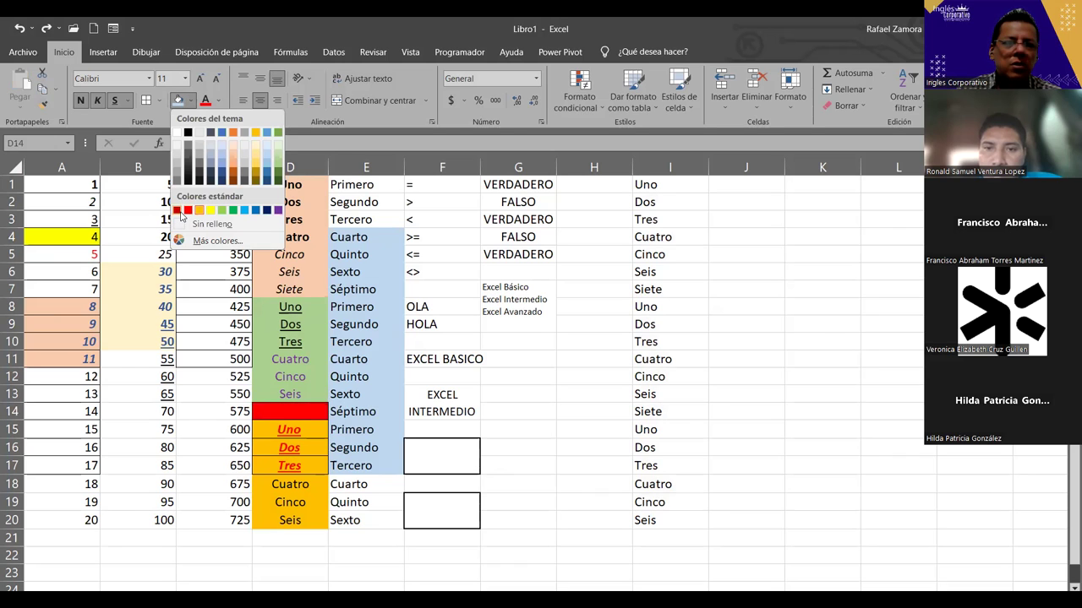
left_click(178, 210)
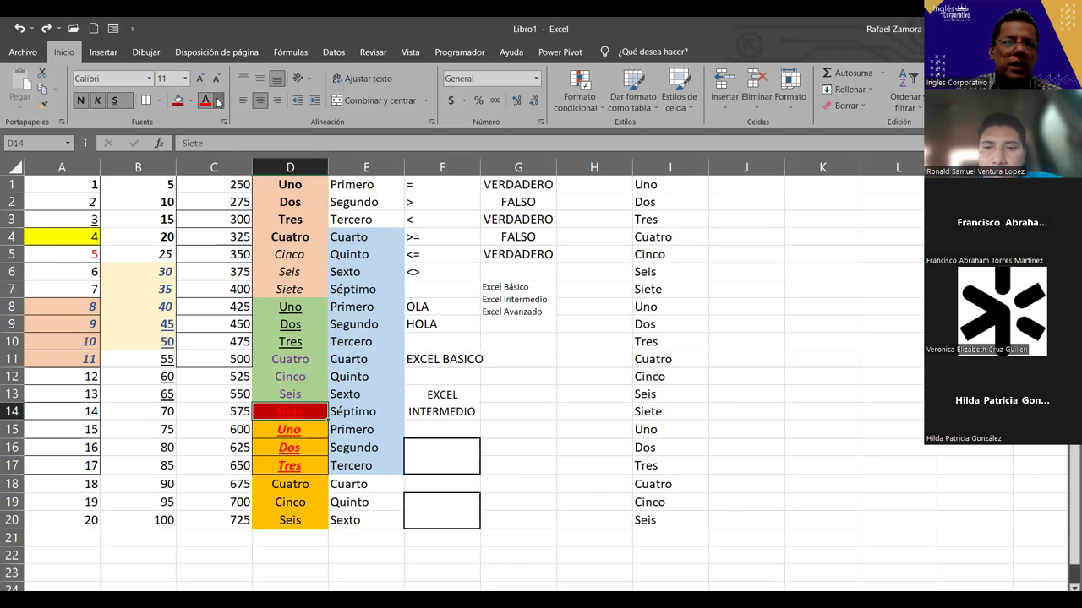
left_click(218, 102)
left_click(205, 151)
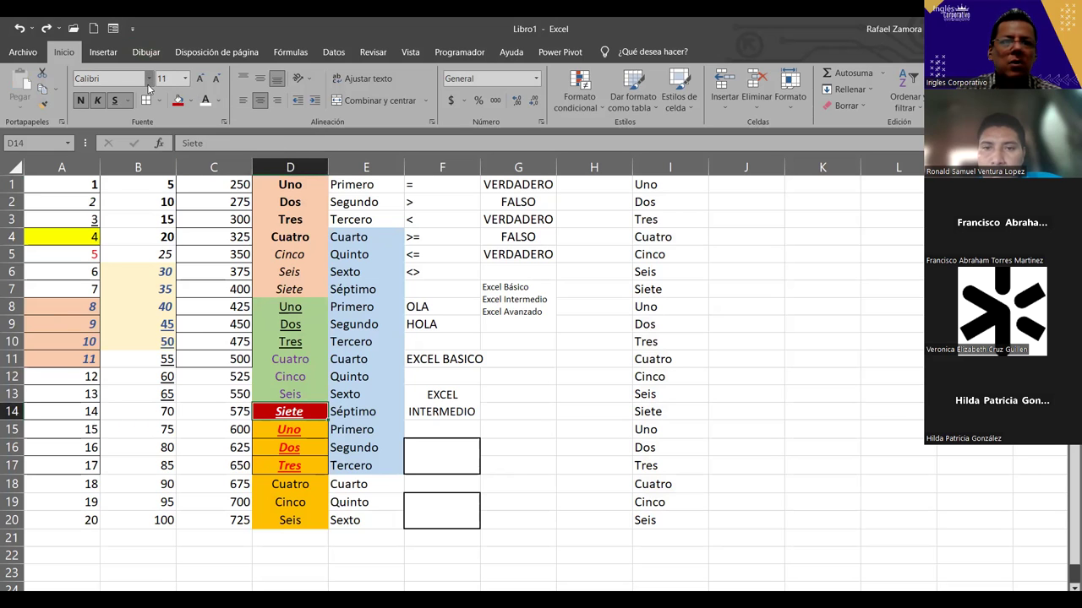
left_click(148, 78)
scroll(165, 292, "down", 4)
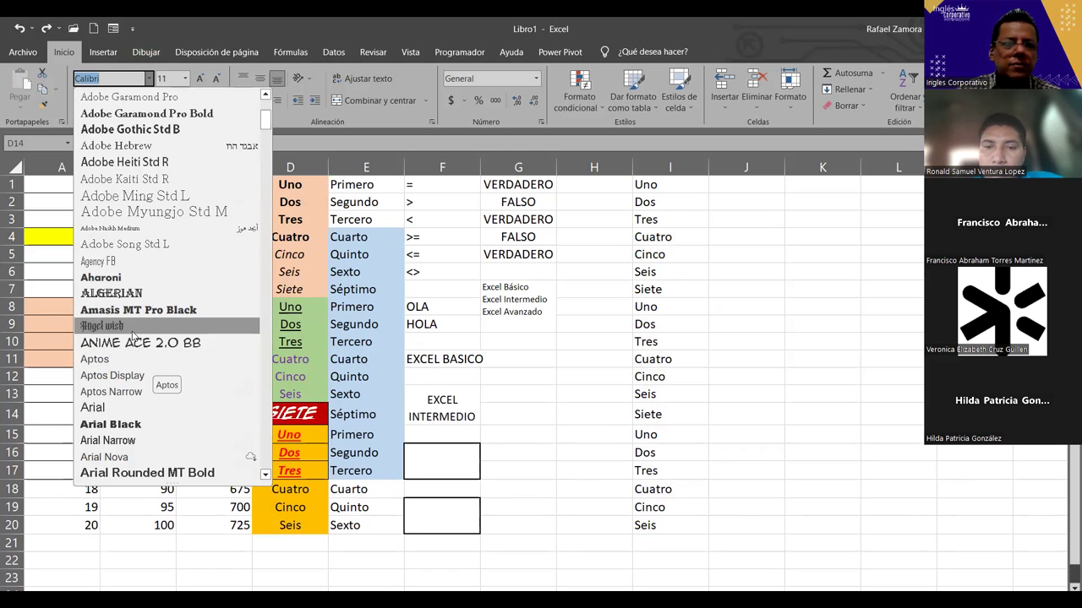
left_click(133, 327)
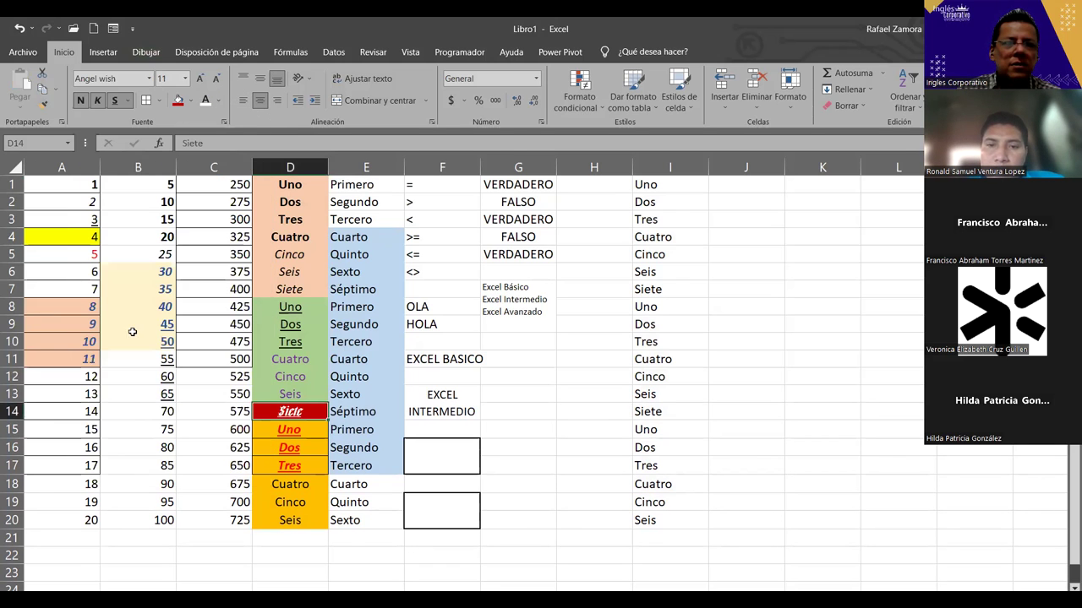
Increase the D14 text to font size 12.
left_click(308, 484)
left_click_drag(289, 185, 290, 538)
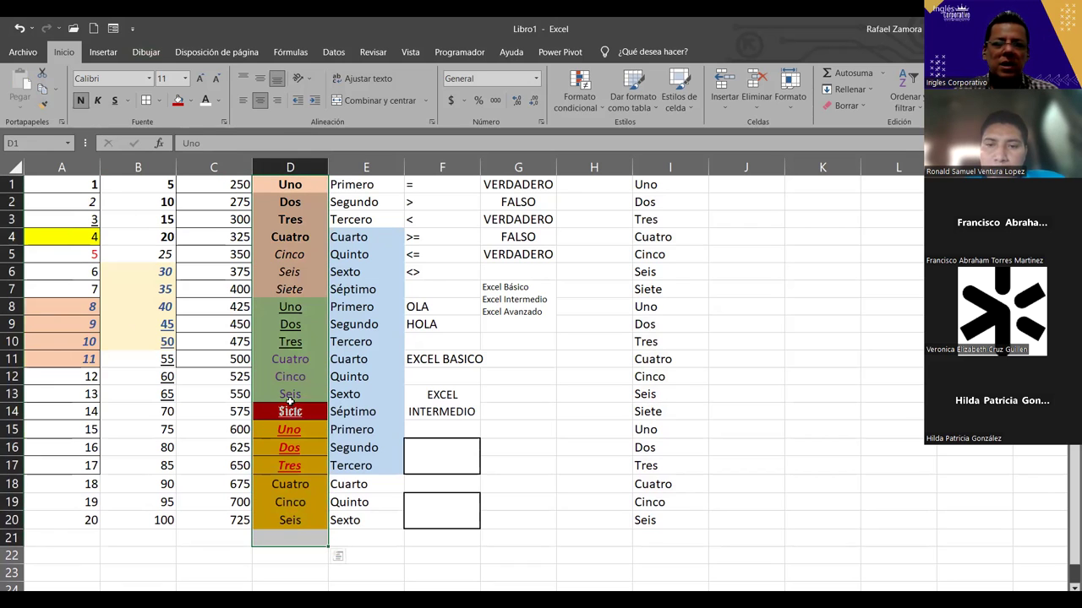
left_click(290, 409)
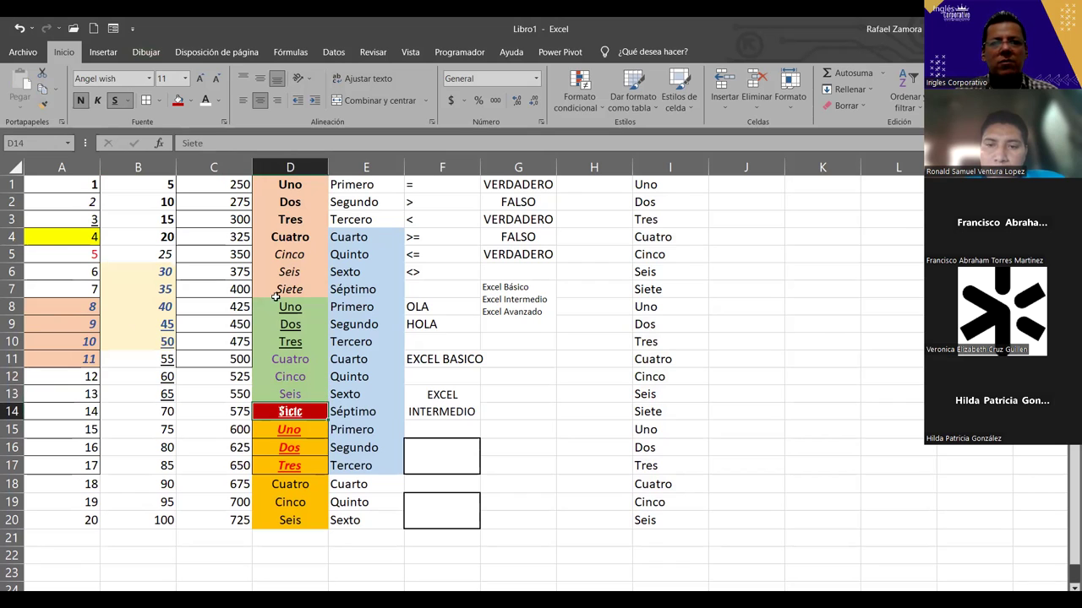
left_click_drag(280, 419, 305, 484)
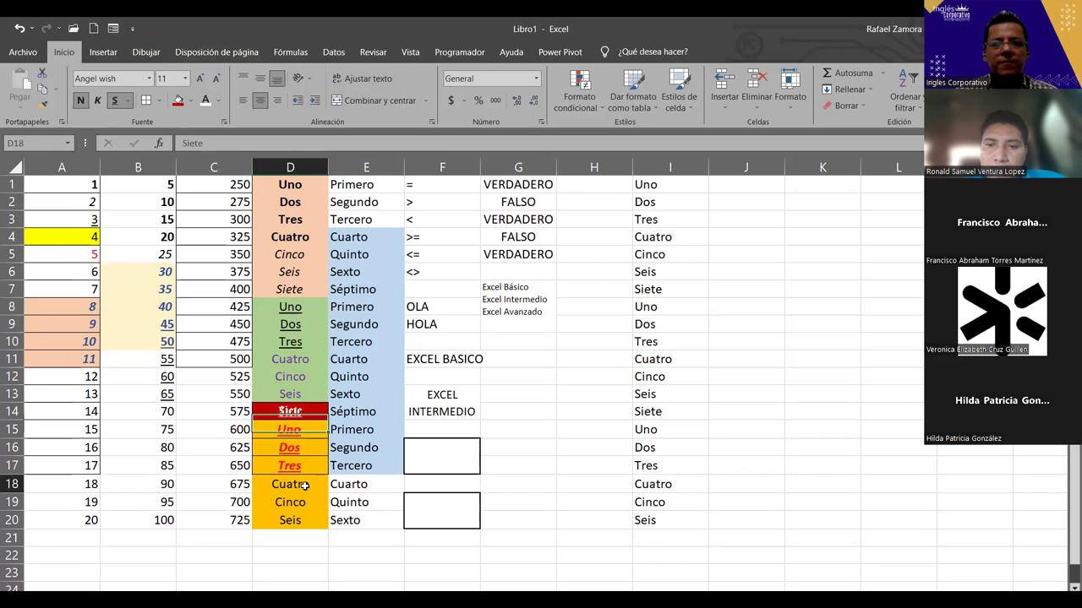
left_click(305, 485)
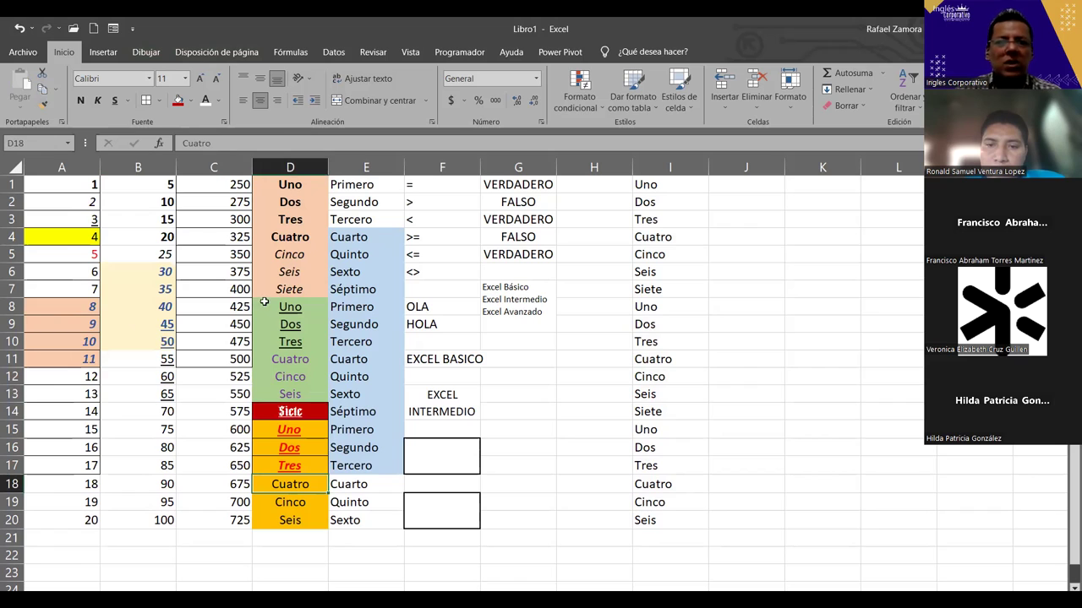
left_click(297, 413)
key("ctrl+y")
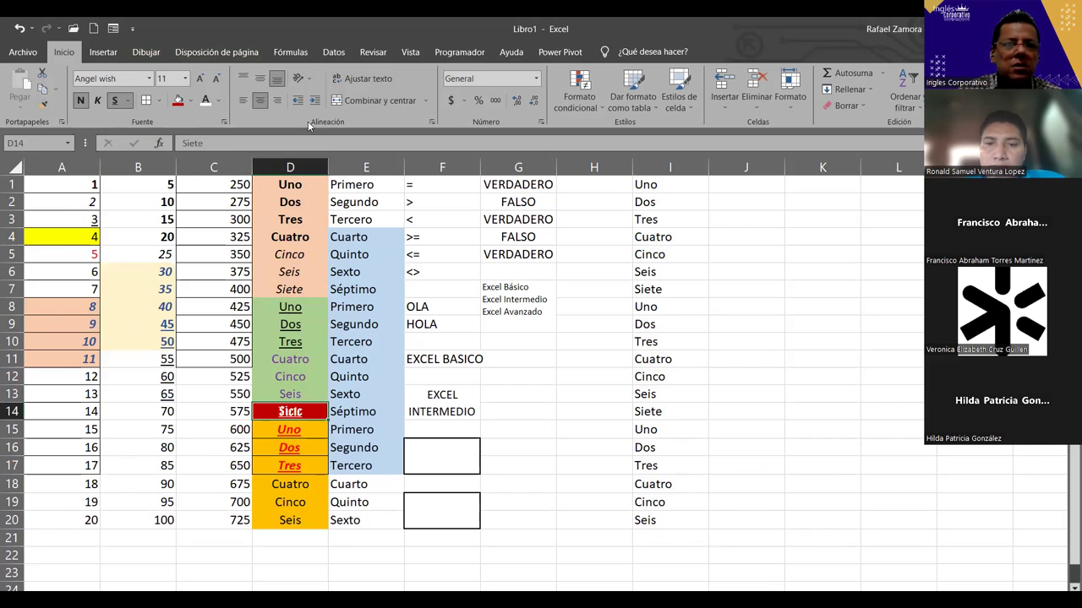
left_click(199, 78)
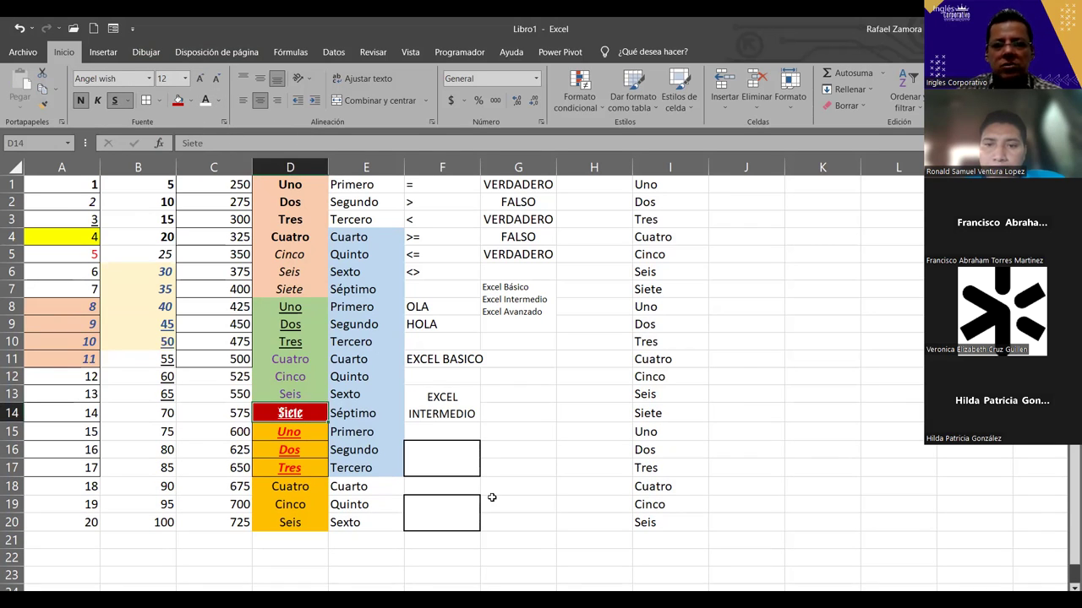
left_click(342, 448)
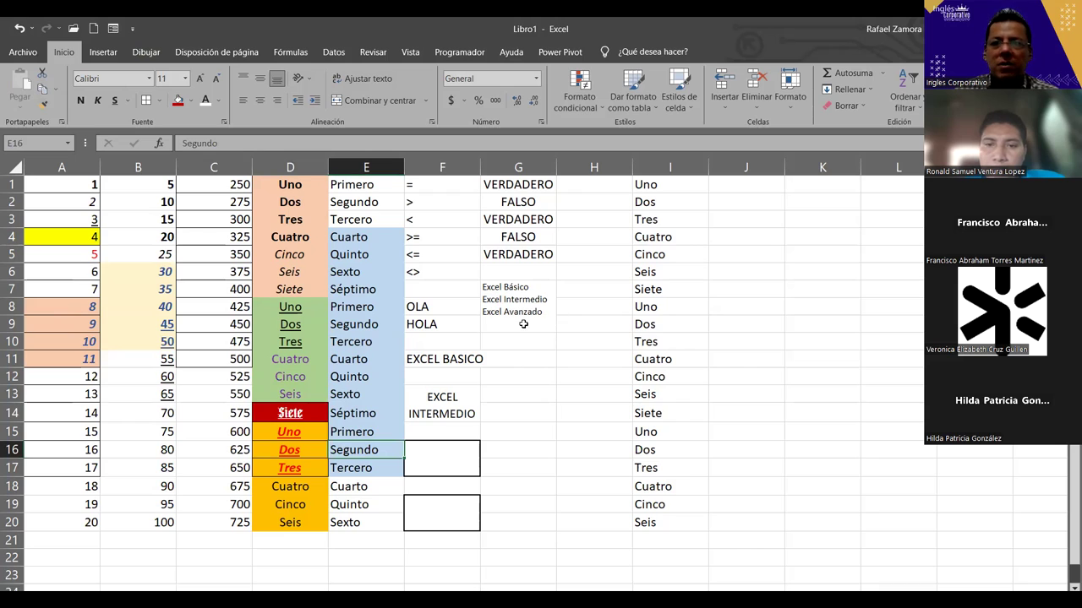
left_click(299, 406)
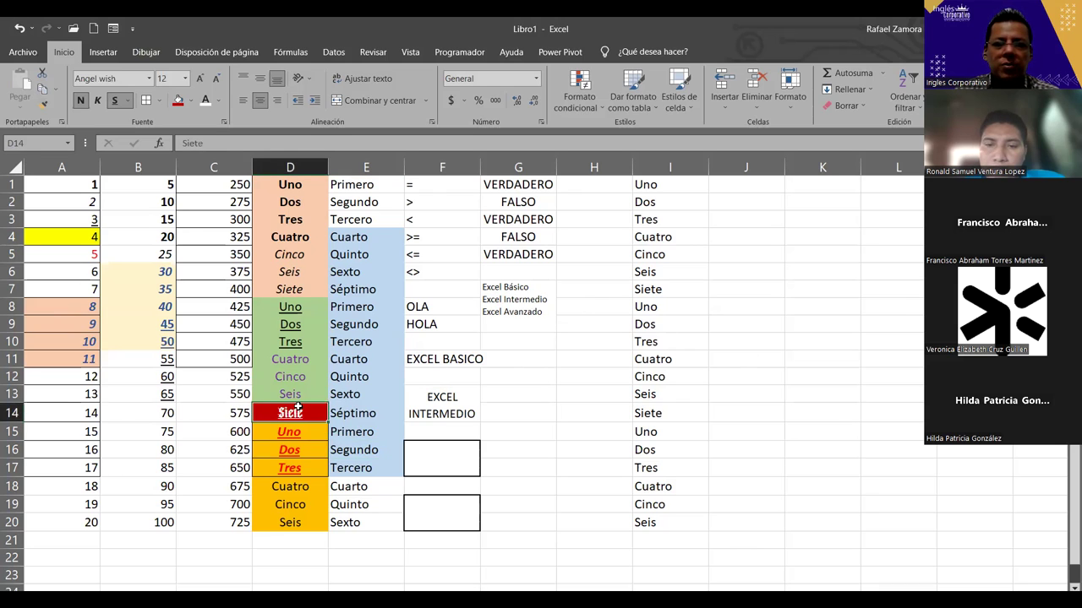
left_click(44, 107)
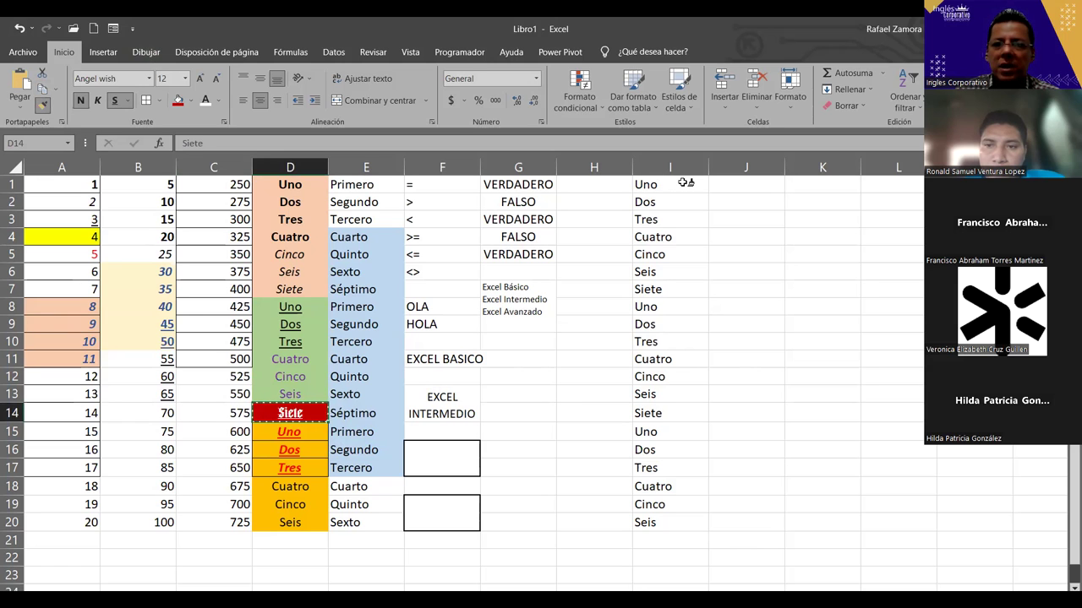
left_click(683, 183)
key("ctrl+z")
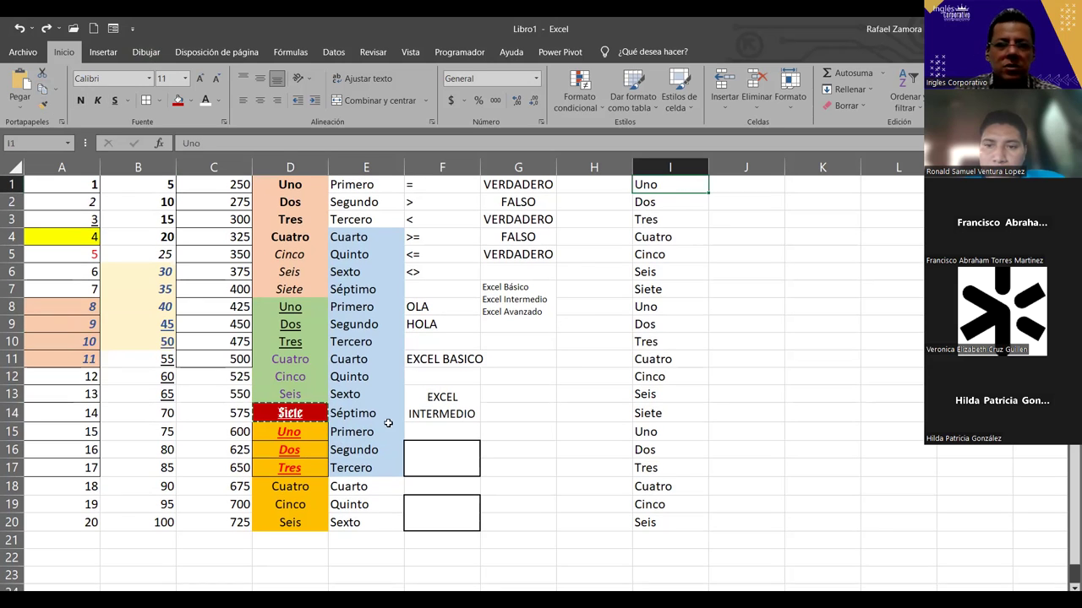
left_click(41, 105)
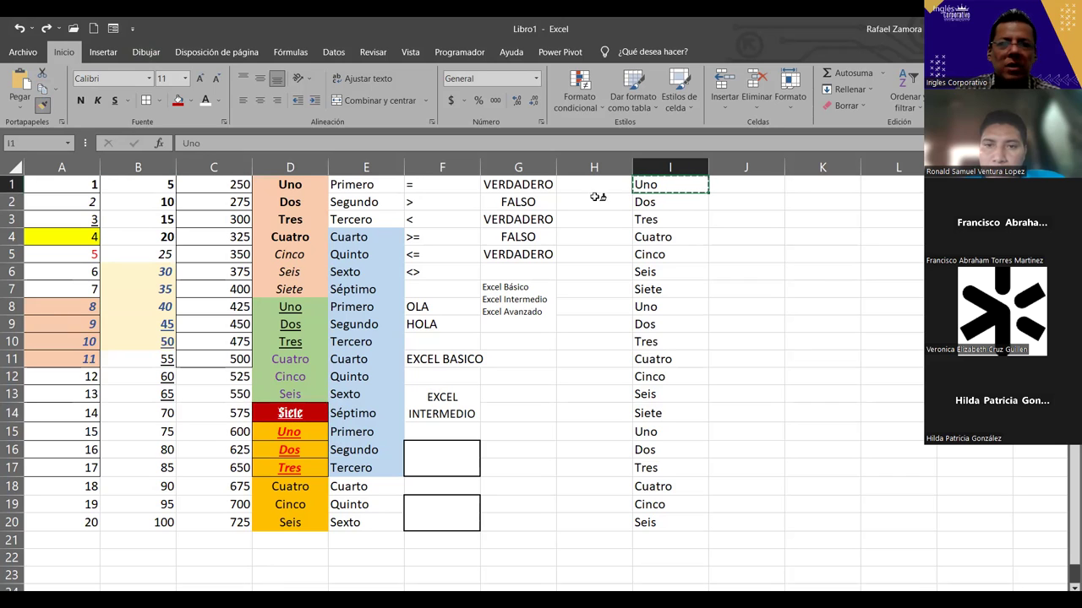
left_click_drag(679, 182, 659, 518)
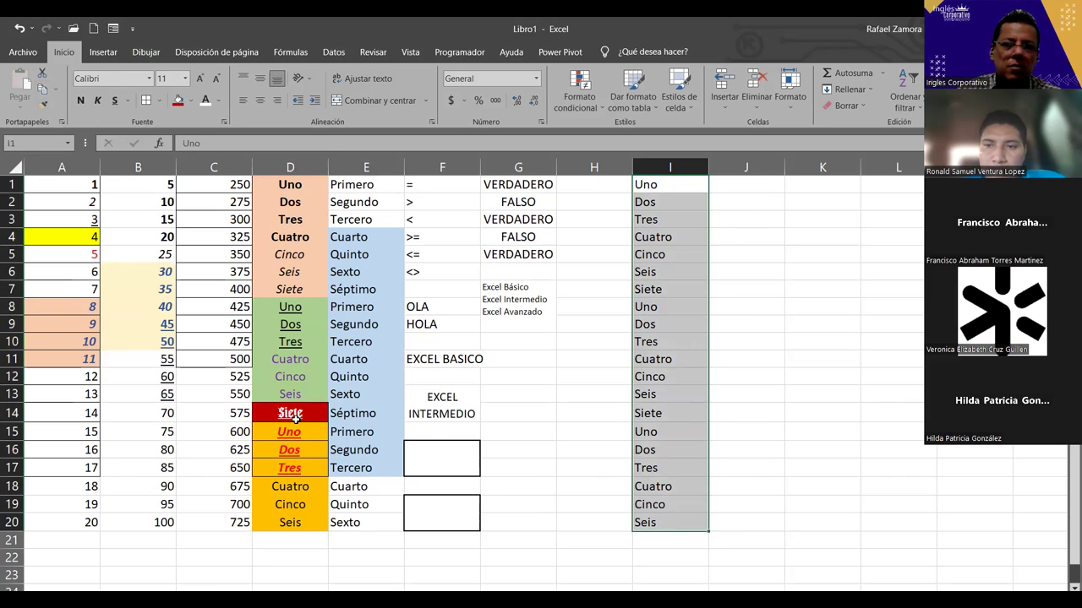
left_click(294, 420)
left_click(41, 105)
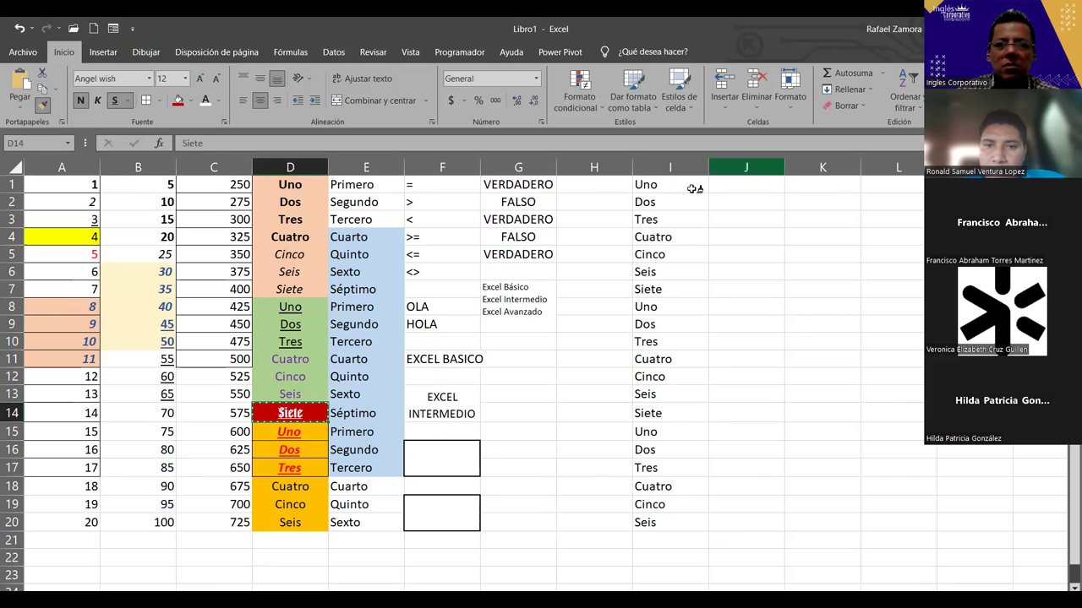
left_click_drag(695, 183, 701, 519)
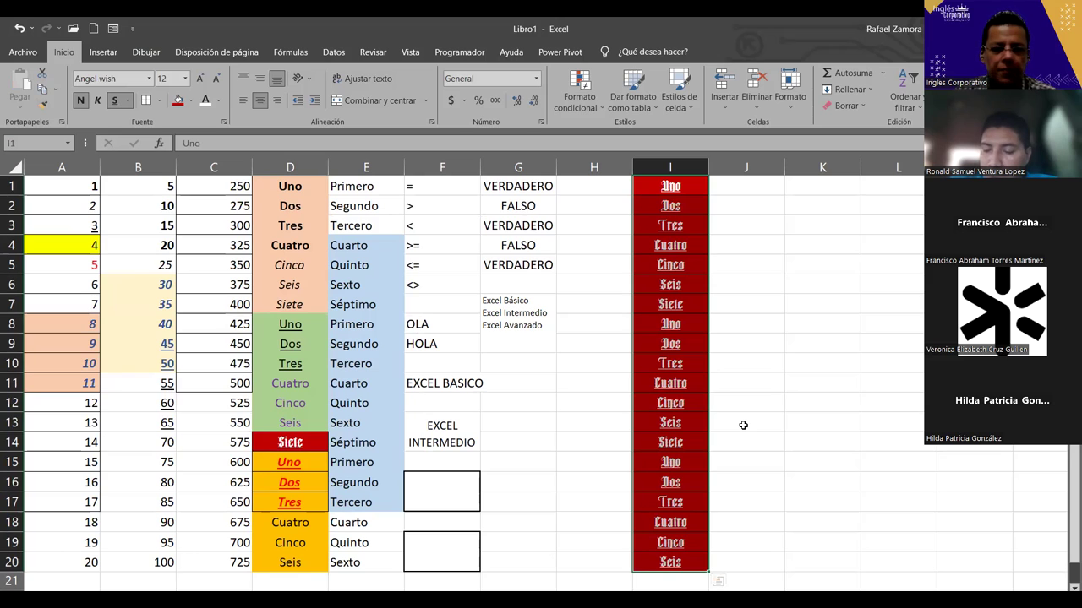
key("ctrl+z")
left_click(483, 384)
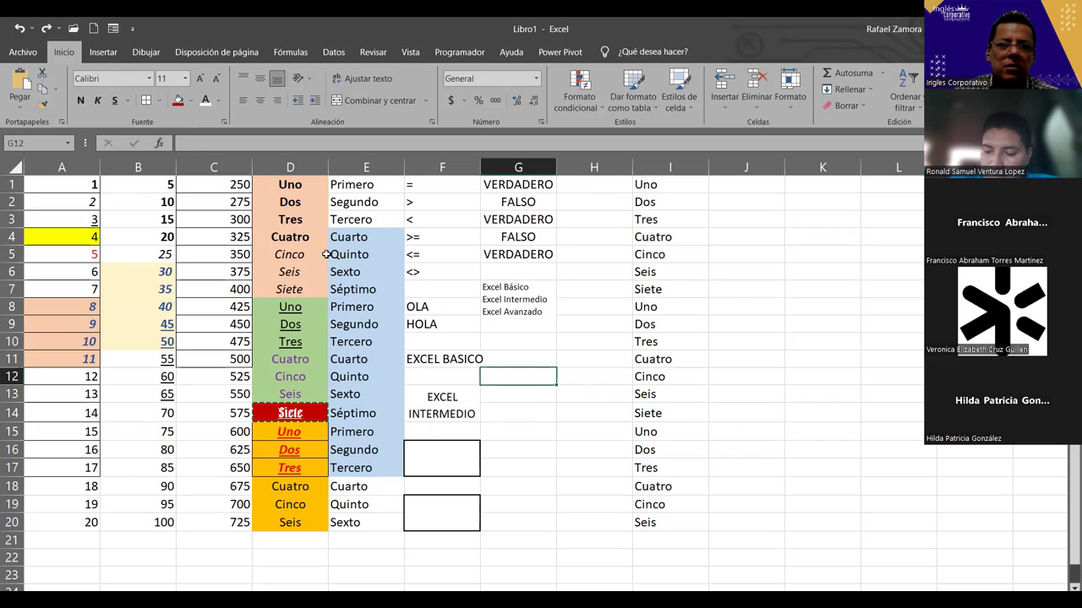
Copy D4's bold peach formatting onto I1:I8 with Format Painter.
left_click(303, 239)
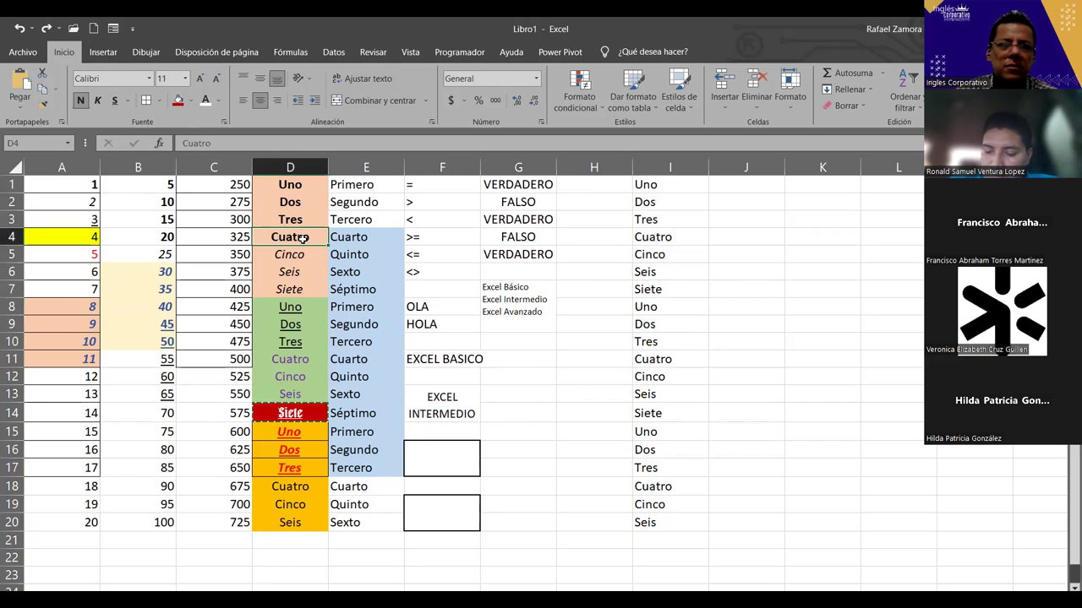
left_click(45, 104)
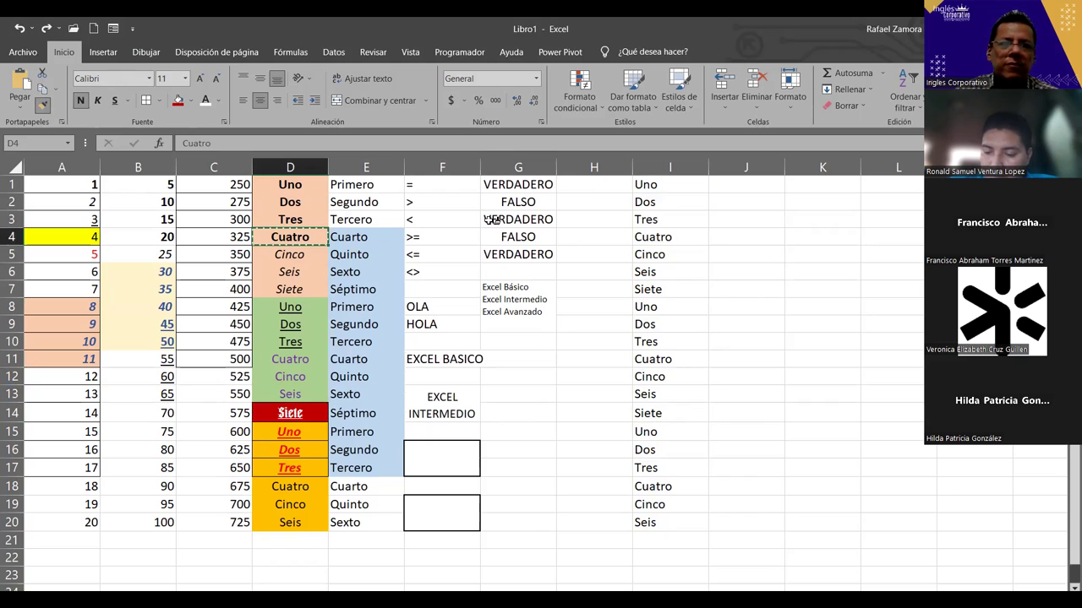
left_click_drag(656, 184, 646, 522)
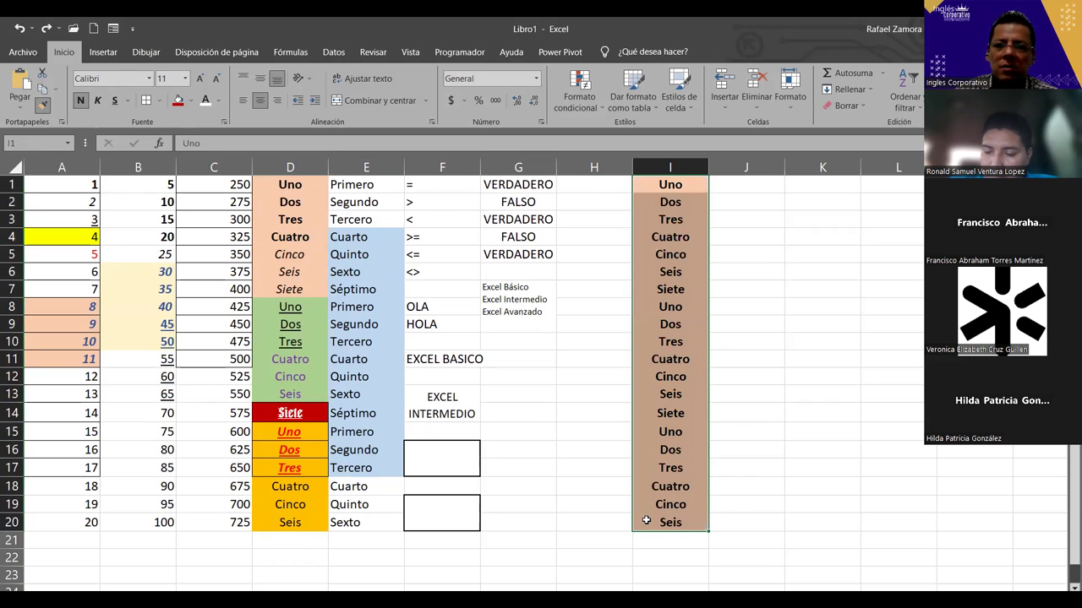
key("ctrl+z")
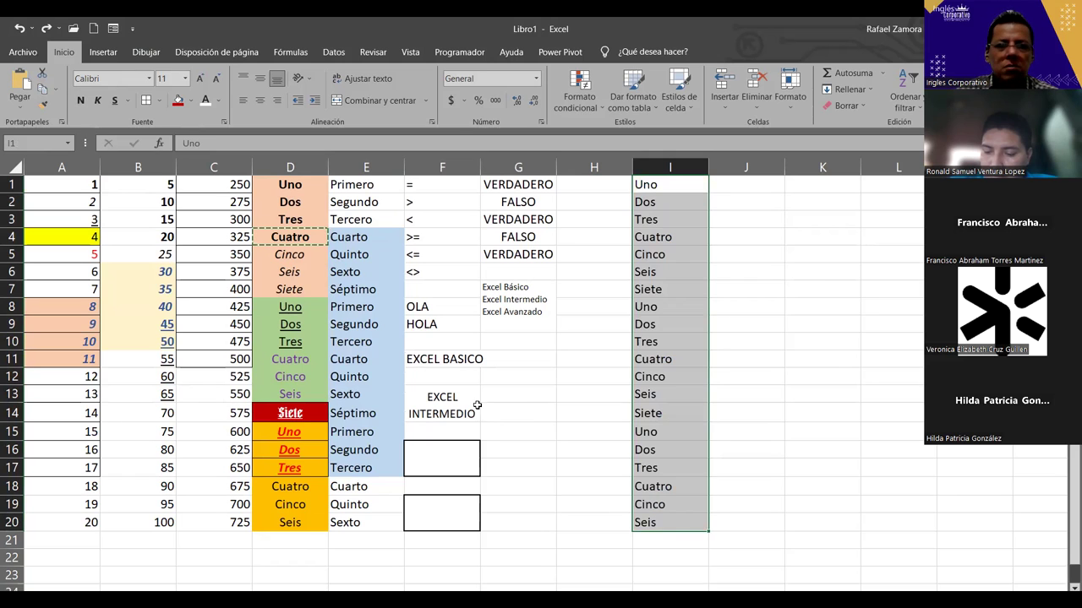
key("ctrl+z")
left_click(41, 104)
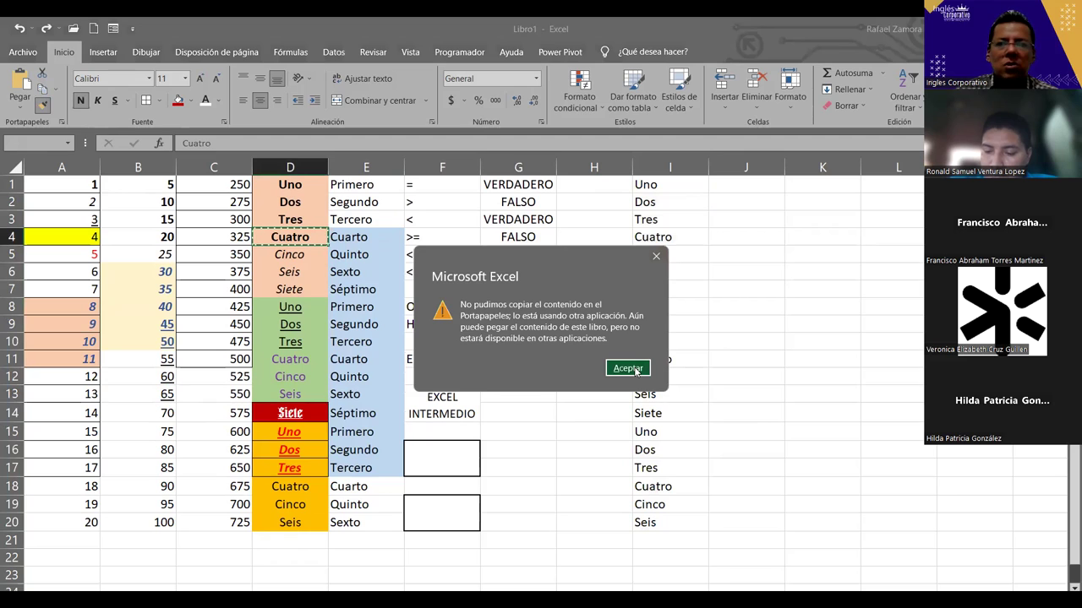
key("Return")
left_click_drag(667, 186, 670, 310)
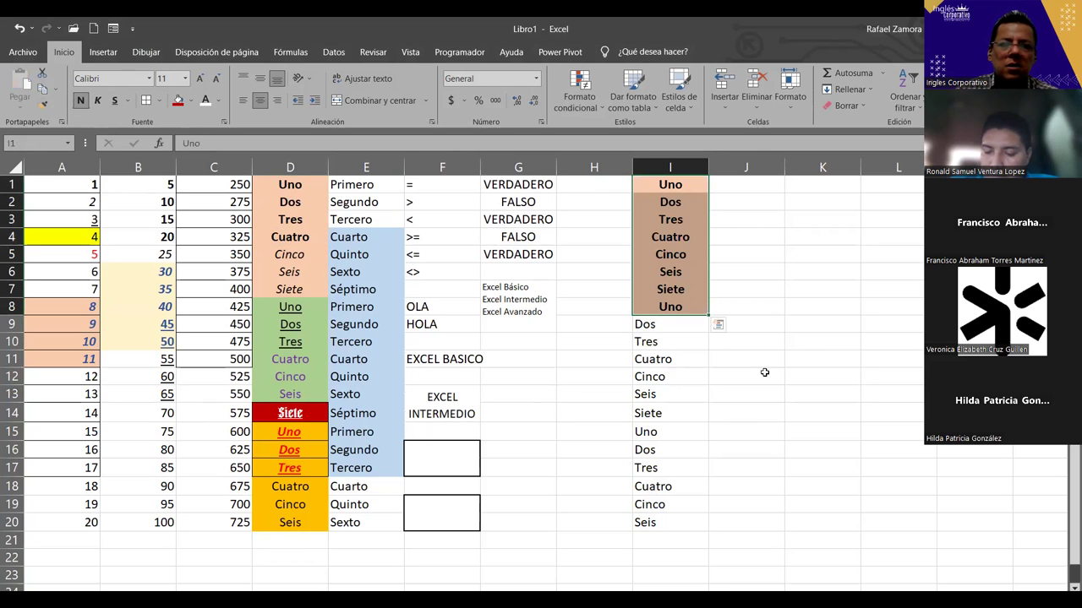
Copy D14's white Angel wish on dark red formatting onto I9:I20.
left_click(298, 414)
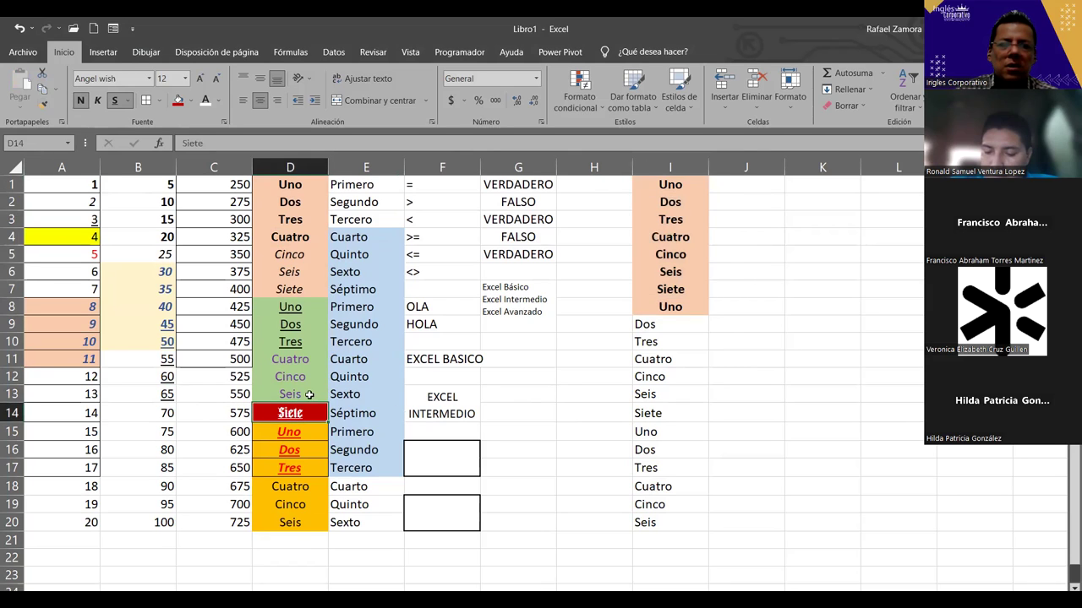
left_click(43, 105)
left_click_drag(661, 323, 659, 521)
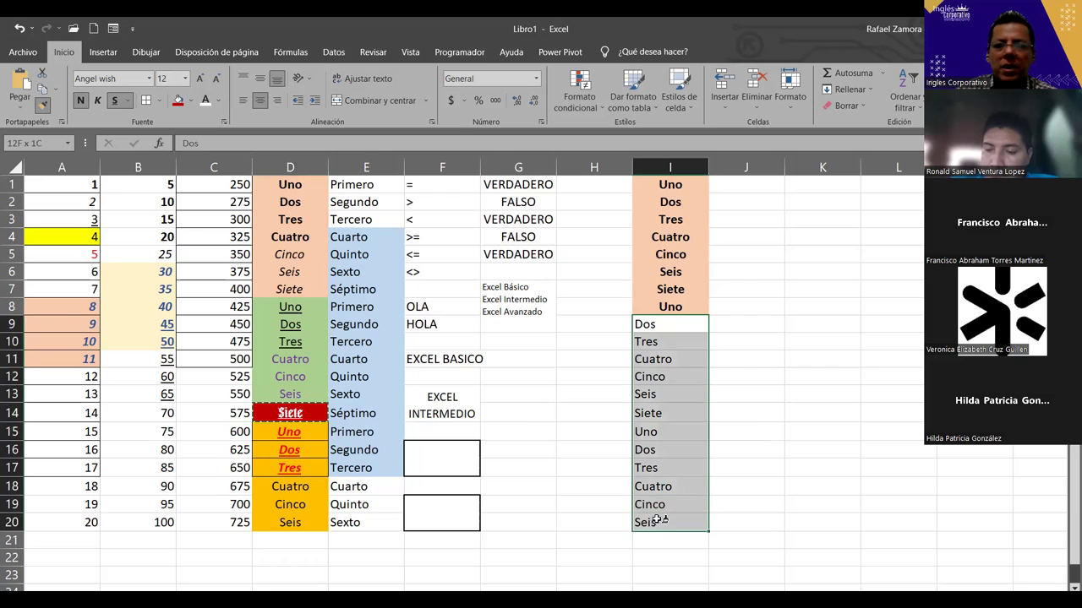
left_click(801, 438)
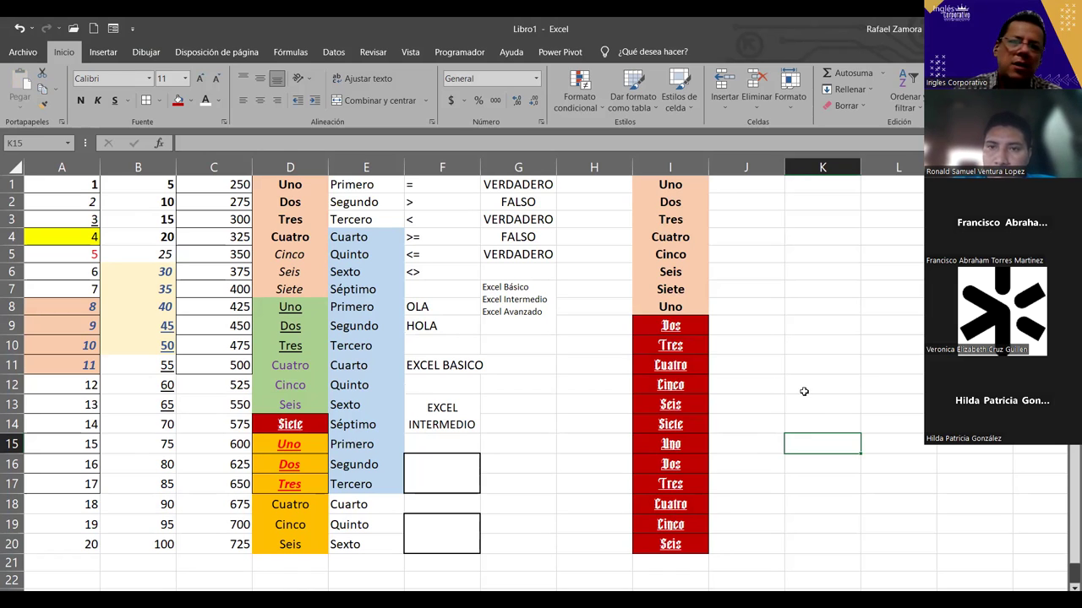
Select columns A through I, apply Ctrl+minus to that range, and finish on cell I7.
left_click(651, 156)
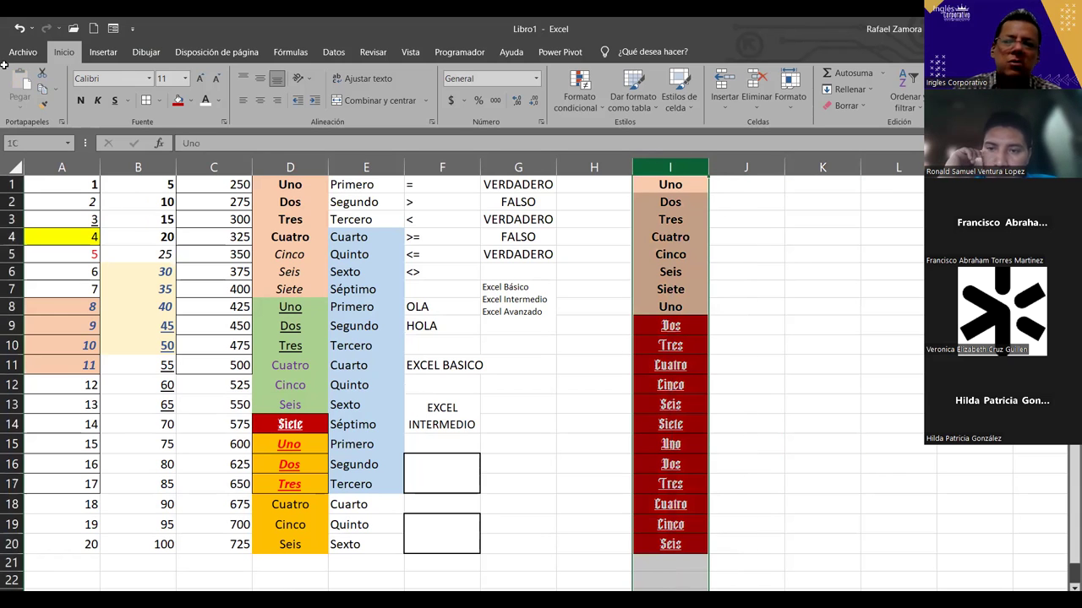
key("shift+Home")
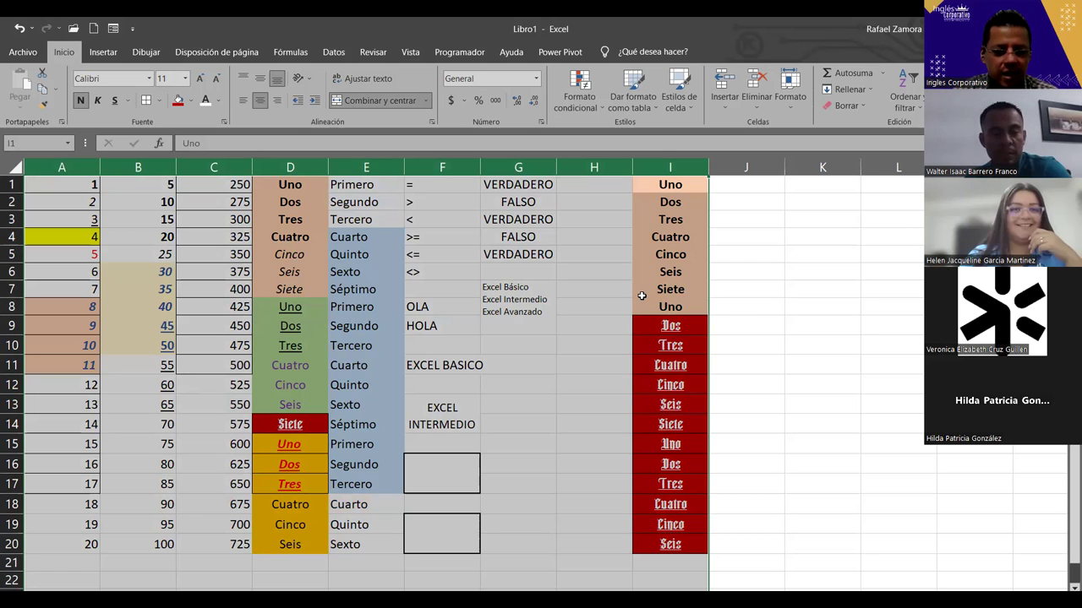
key("ctrl+minus")
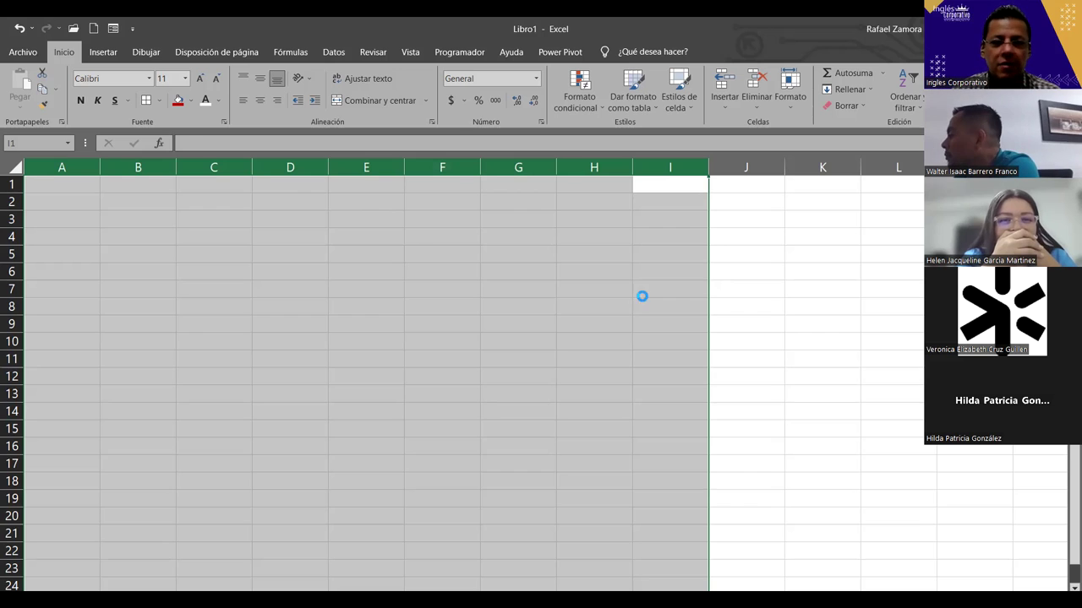
left_click(641, 295)
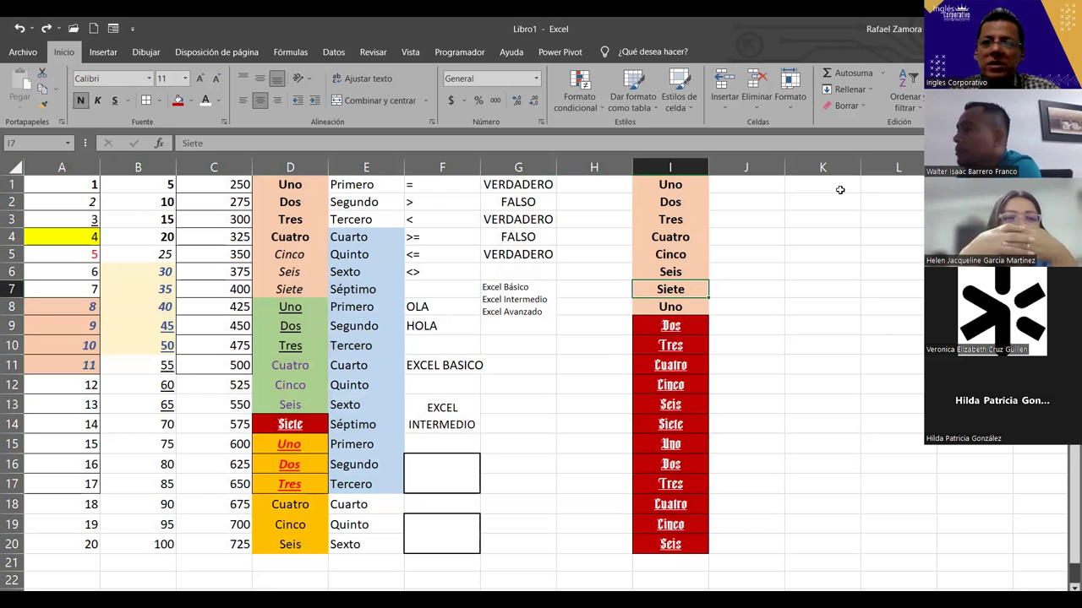
left_click(88, 185)
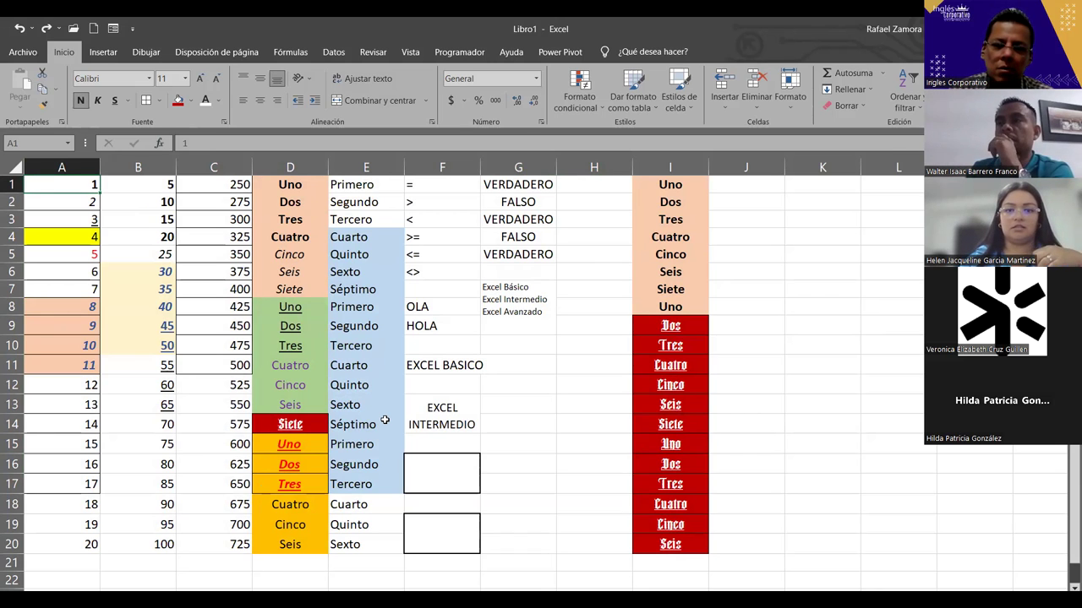
key("ctrl+a")
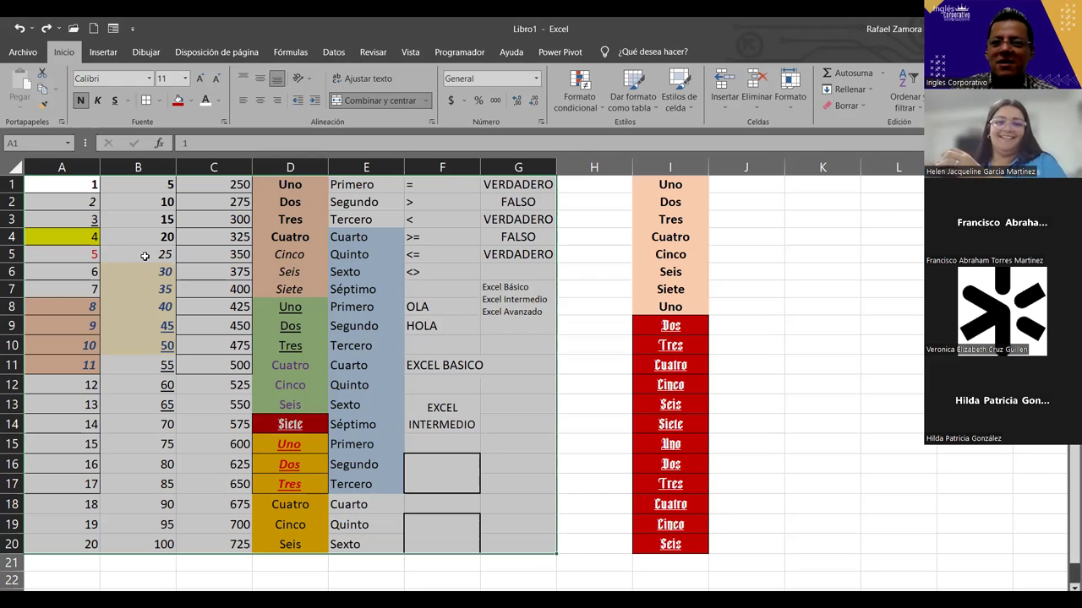
left_click(85, 191)
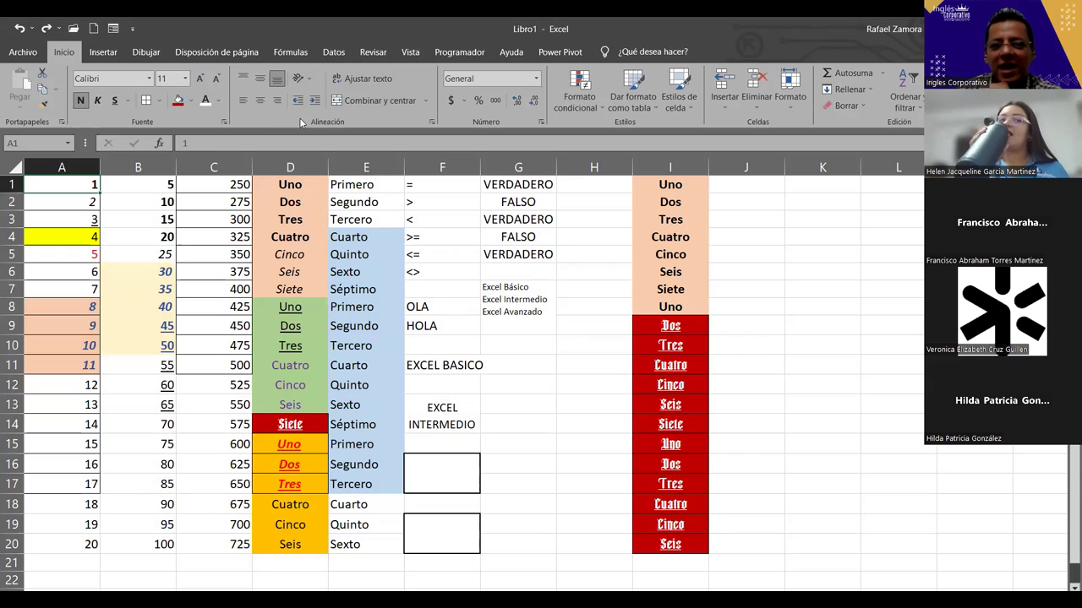
key("ctrl+a")
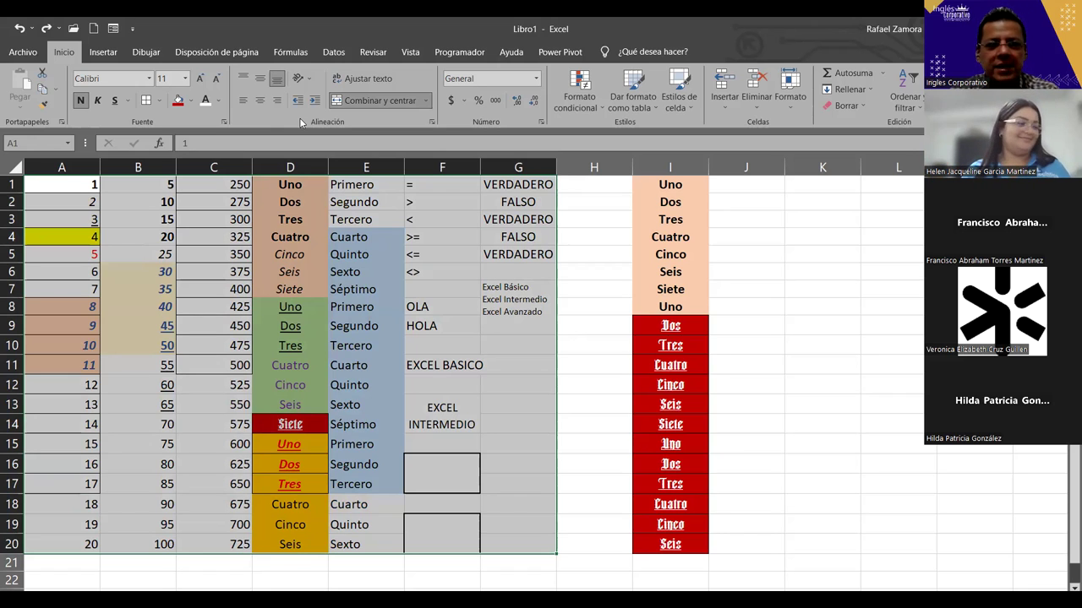
left_click(88, 191)
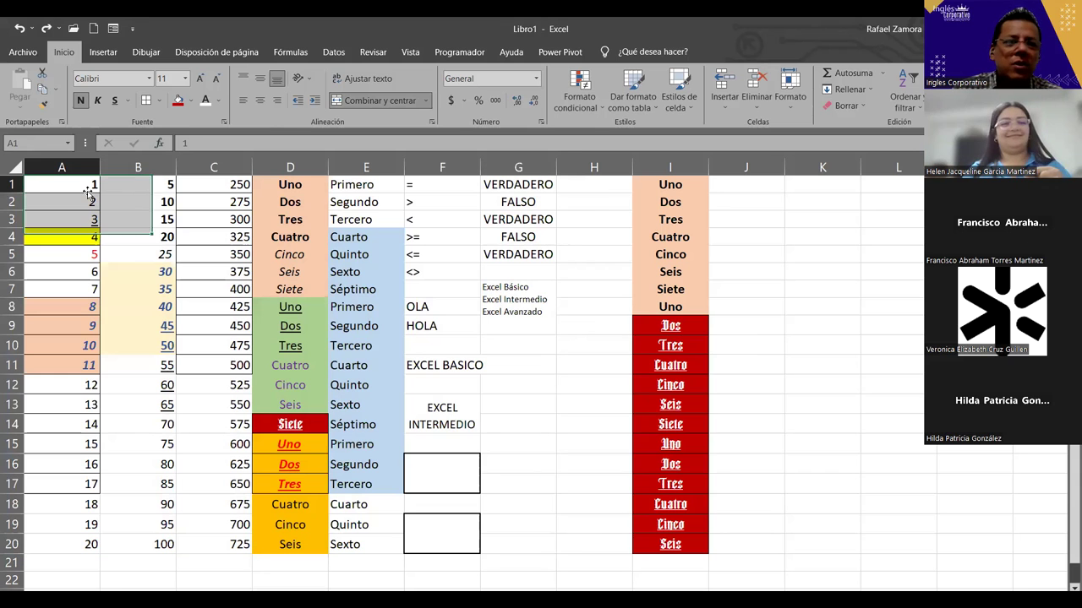
key("ctrl+shift+Down")
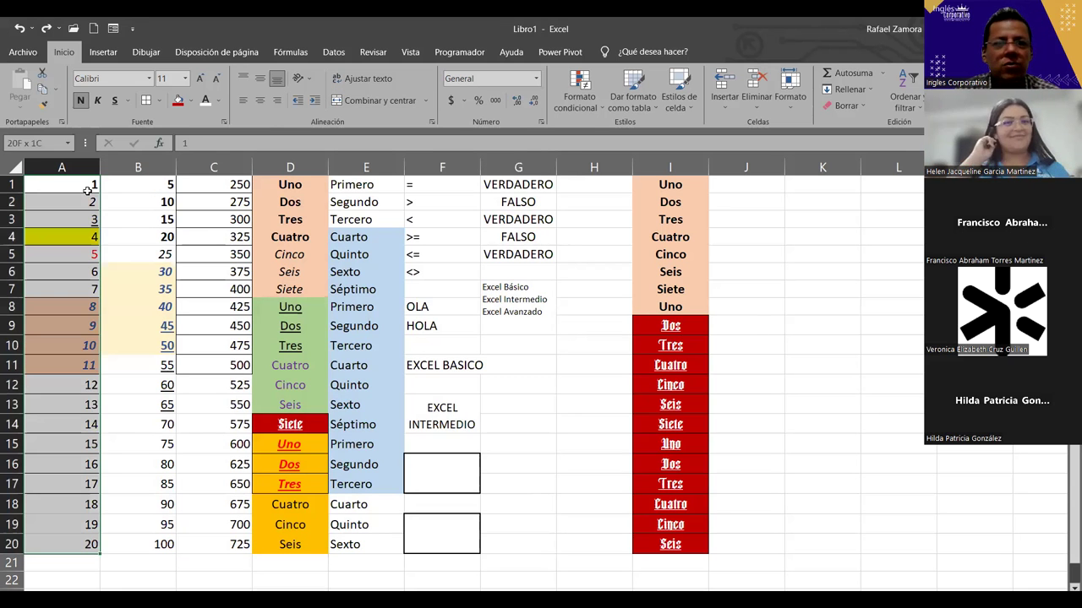
key("ctrl+shift+Right")
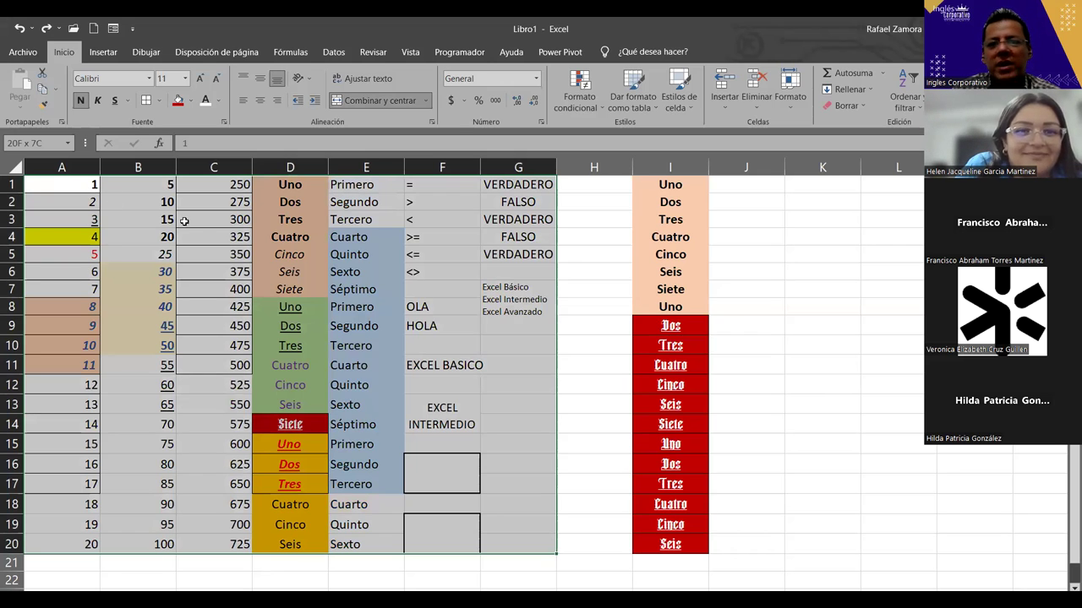
left_click(80, 183)
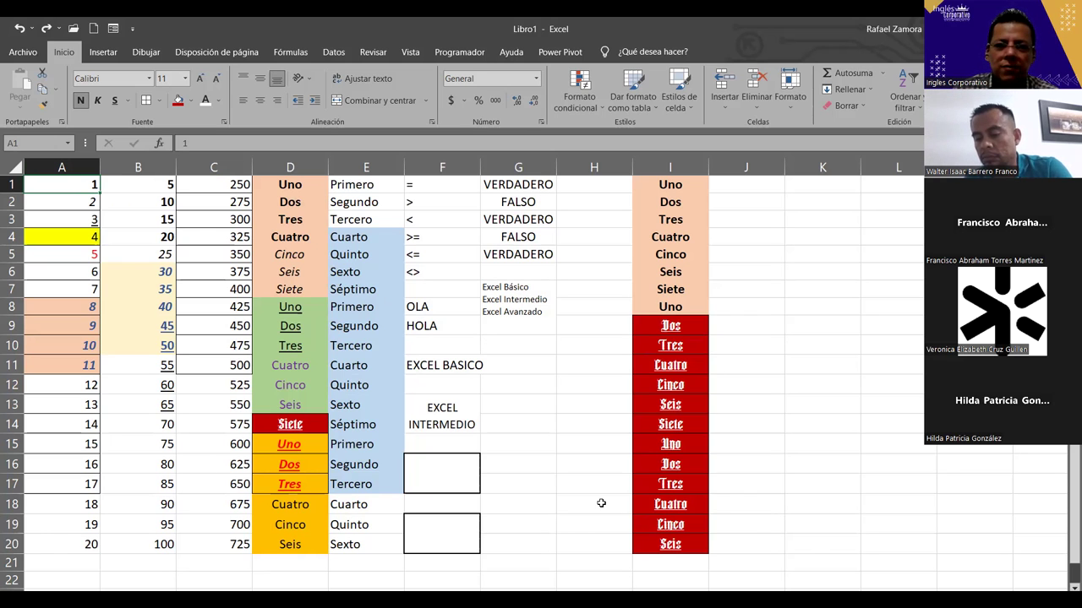
key("ctrl+a")
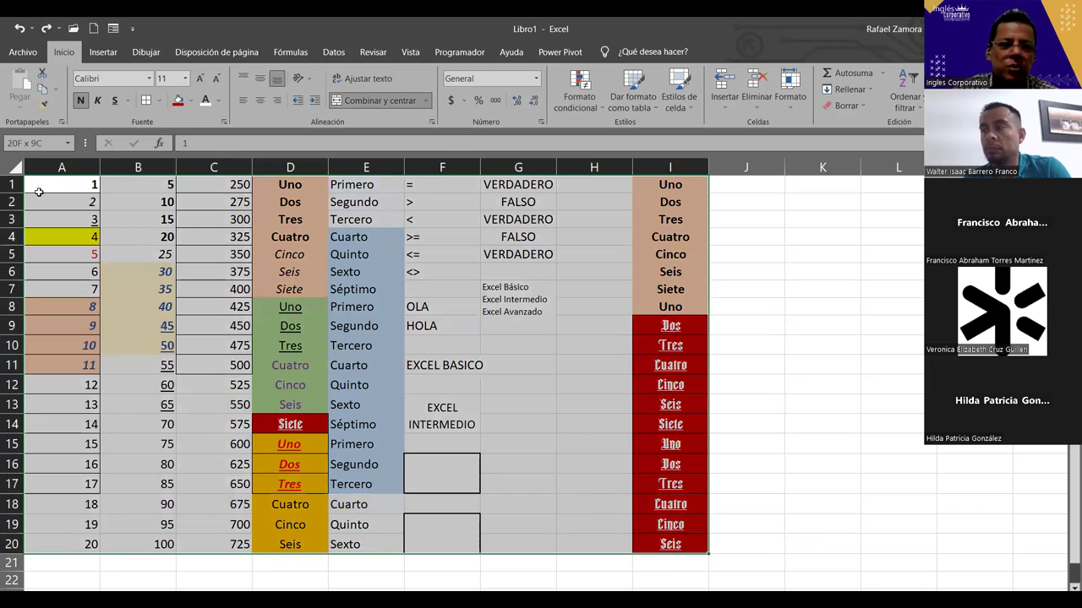
left_click(39, 189)
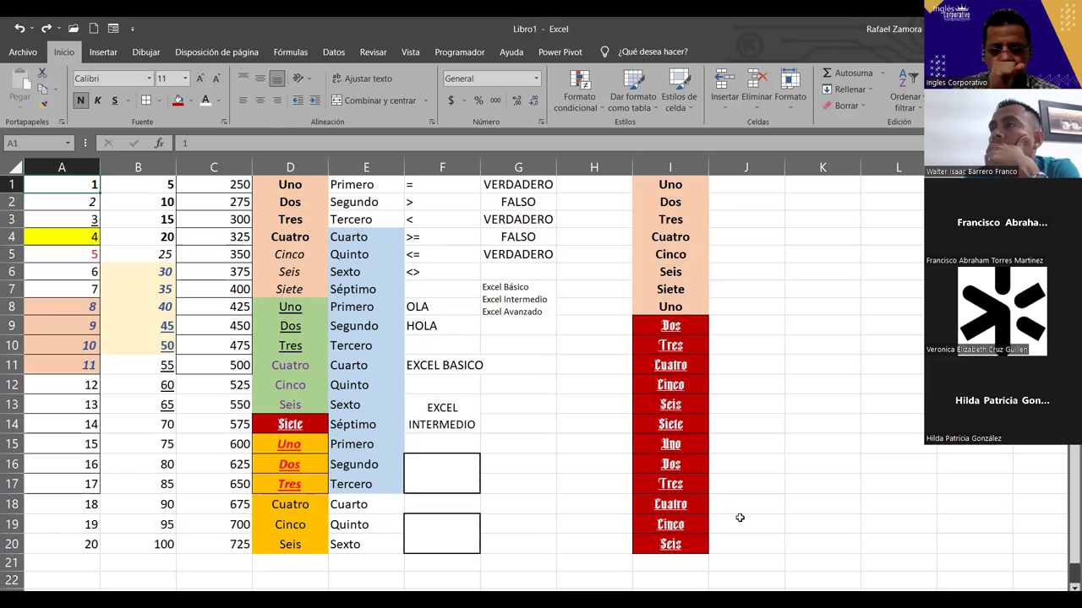
key("ctrl+a")
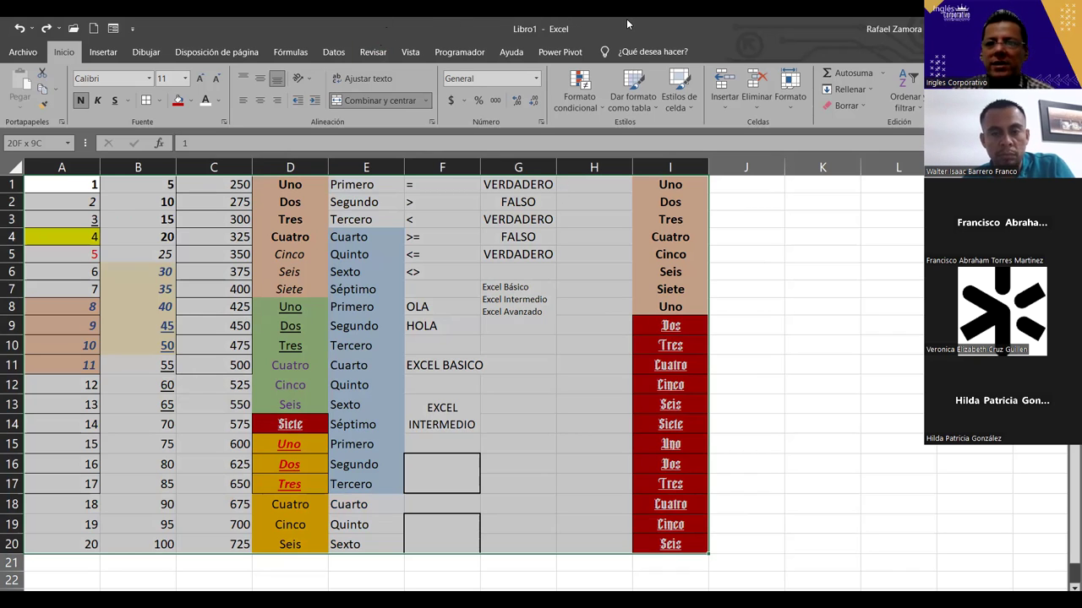
left_click(866, 104)
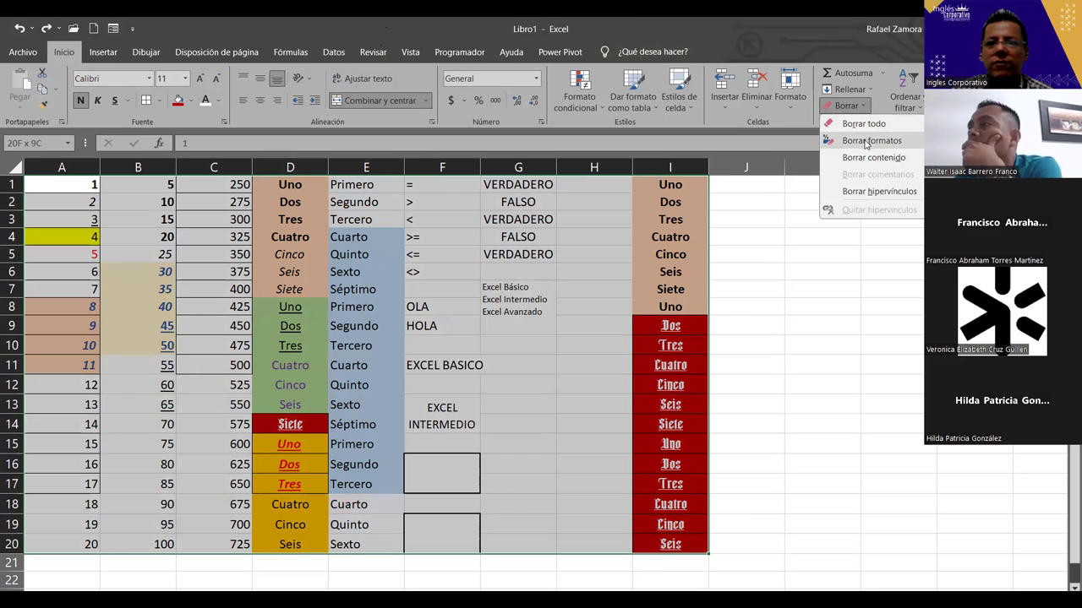
left_click(867, 142)
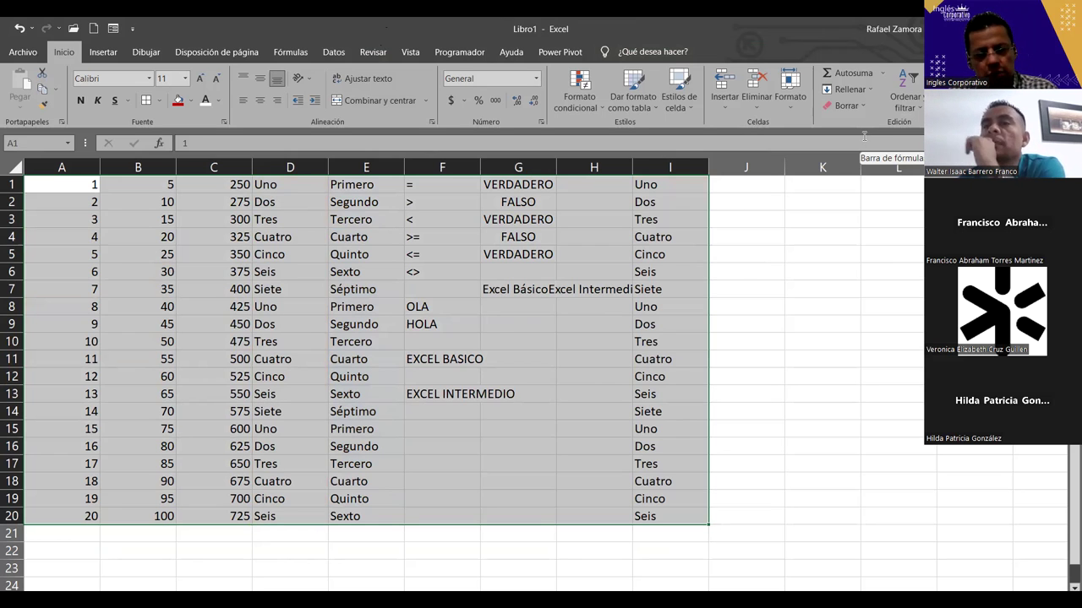
key("ctrl+z")
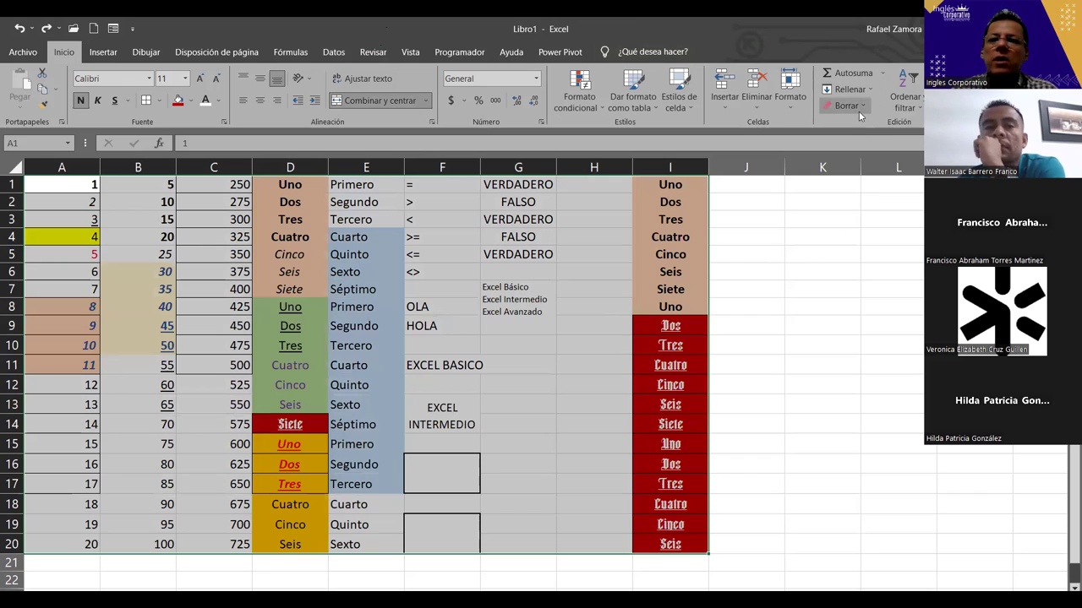
left_click(862, 108)
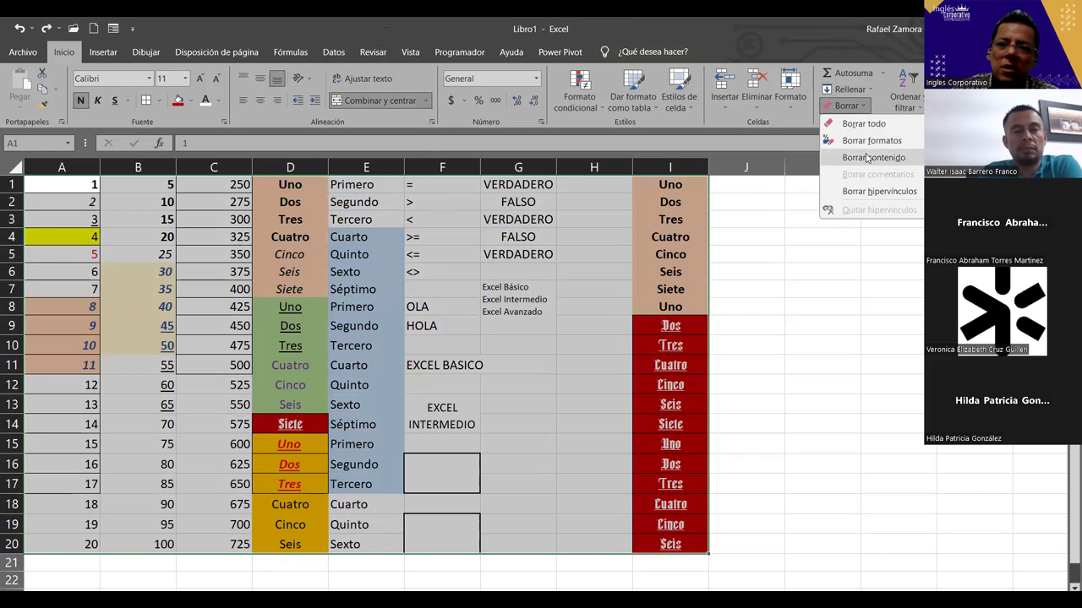
left_click(868, 158)
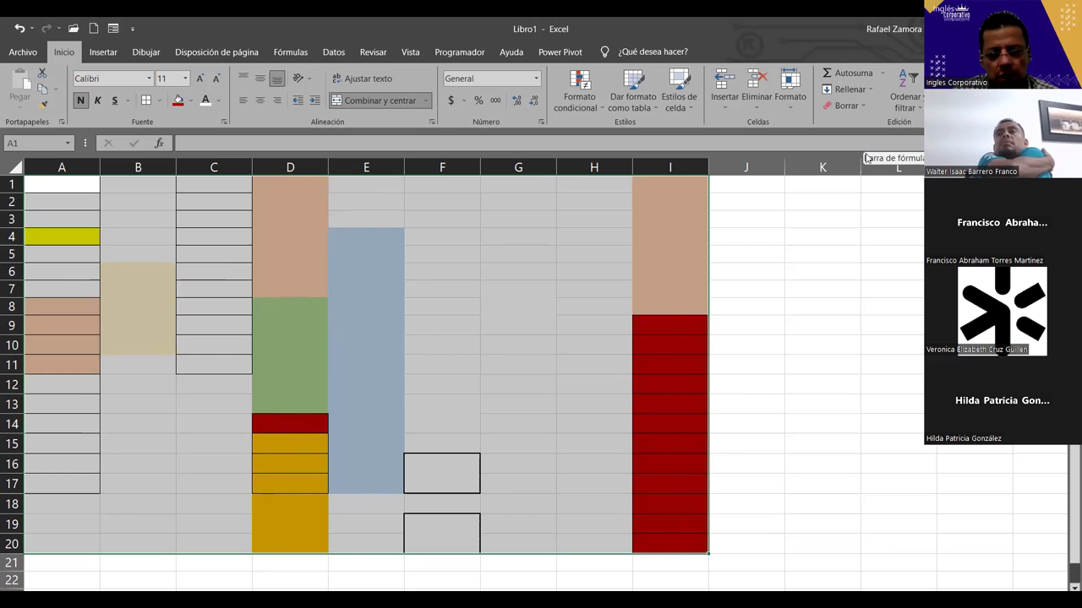
key("ctrl+z")
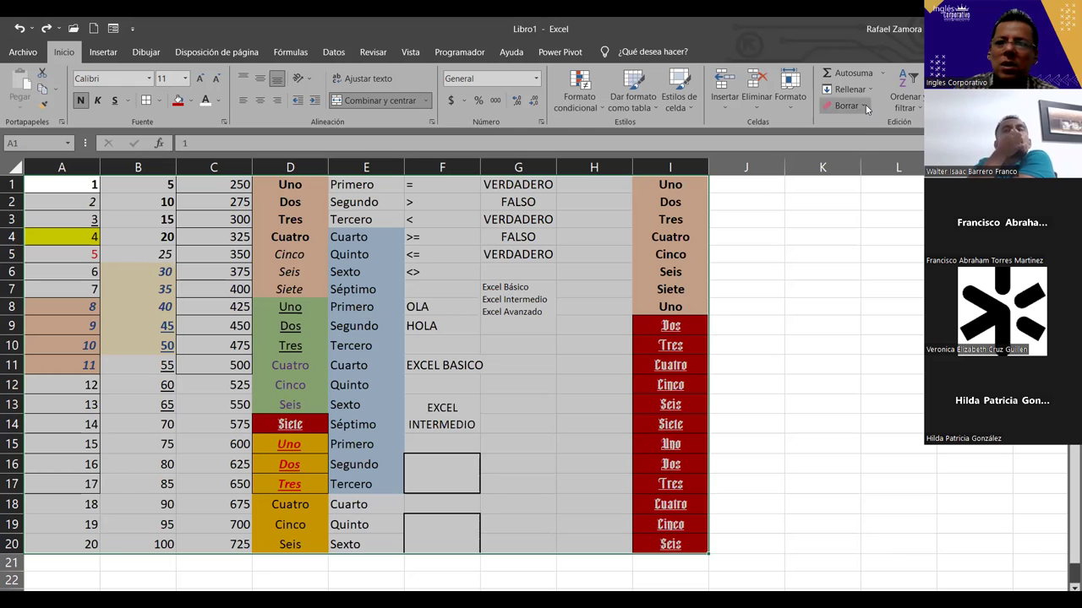
left_click(865, 106)
left_click(863, 125)
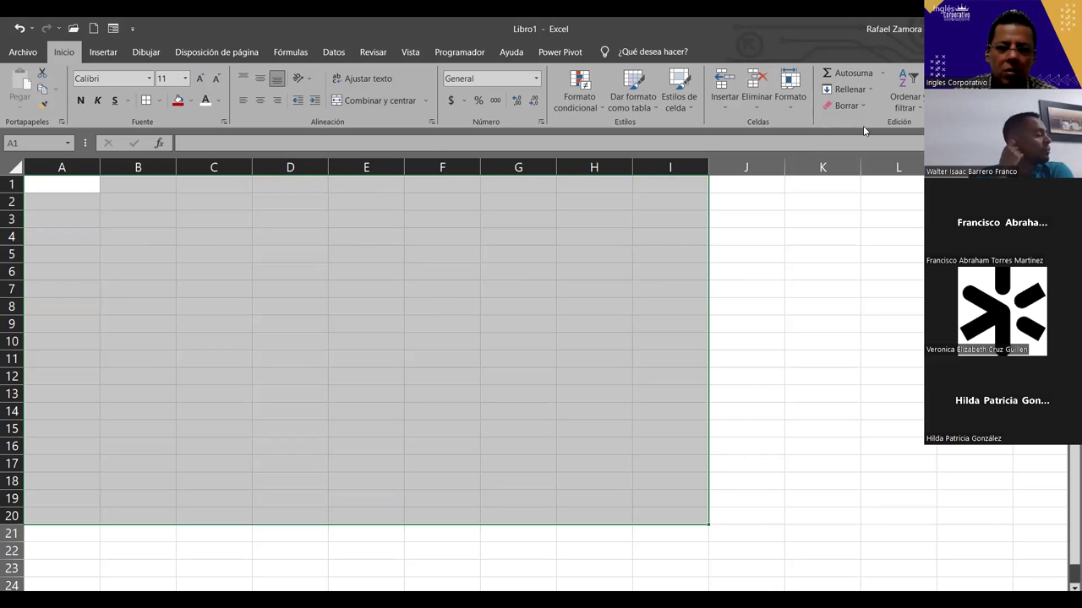
key("ctrl+z")
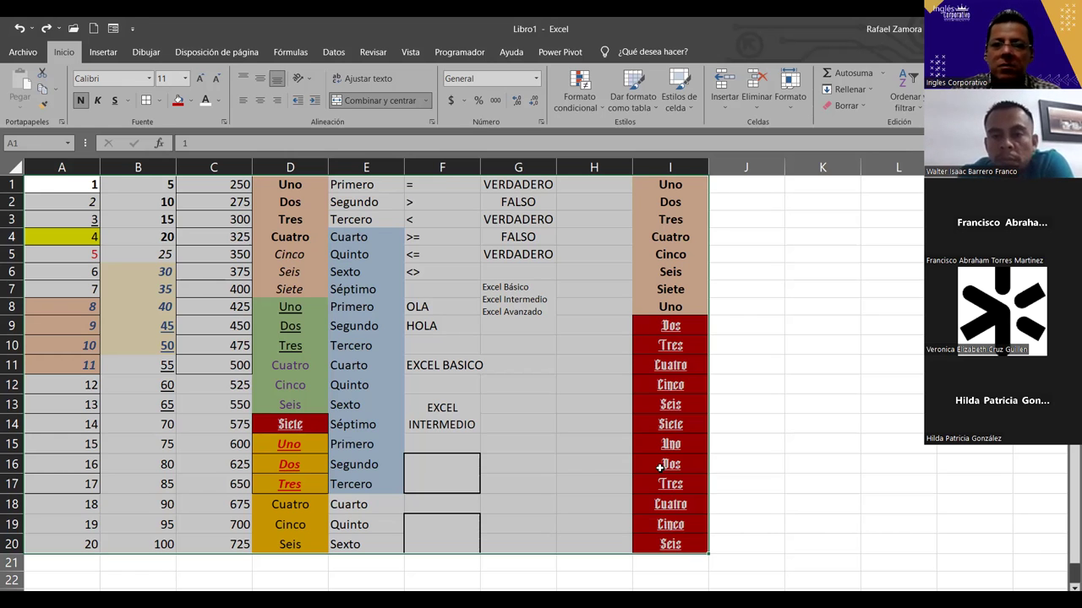
left_click(891, 404)
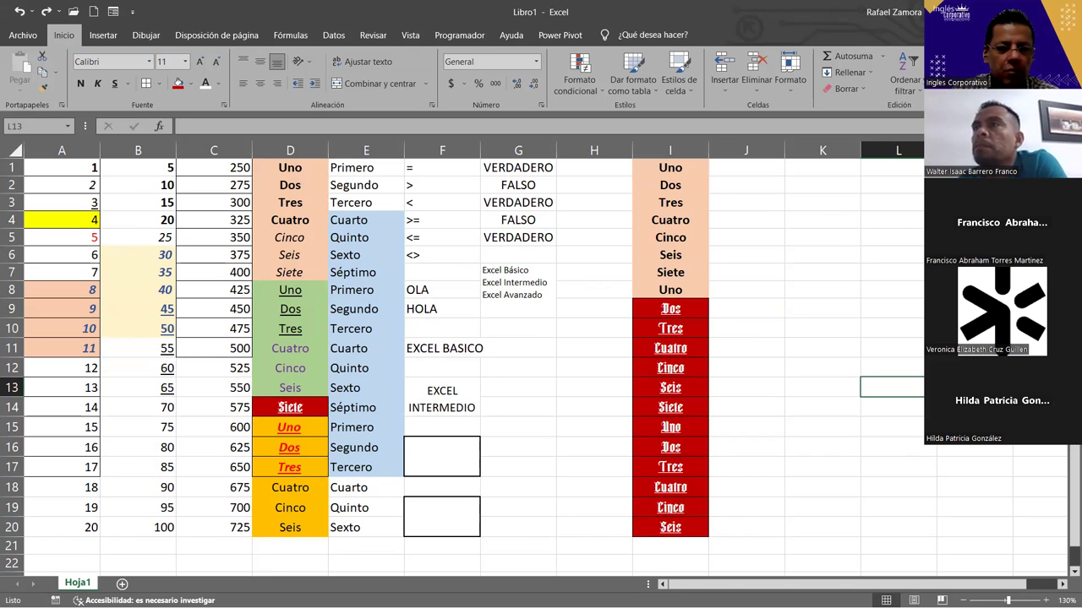
Insert a blank worksheet, Hoja2, in front of Hoja1 with Shift+F11.
left_click(810, 295)
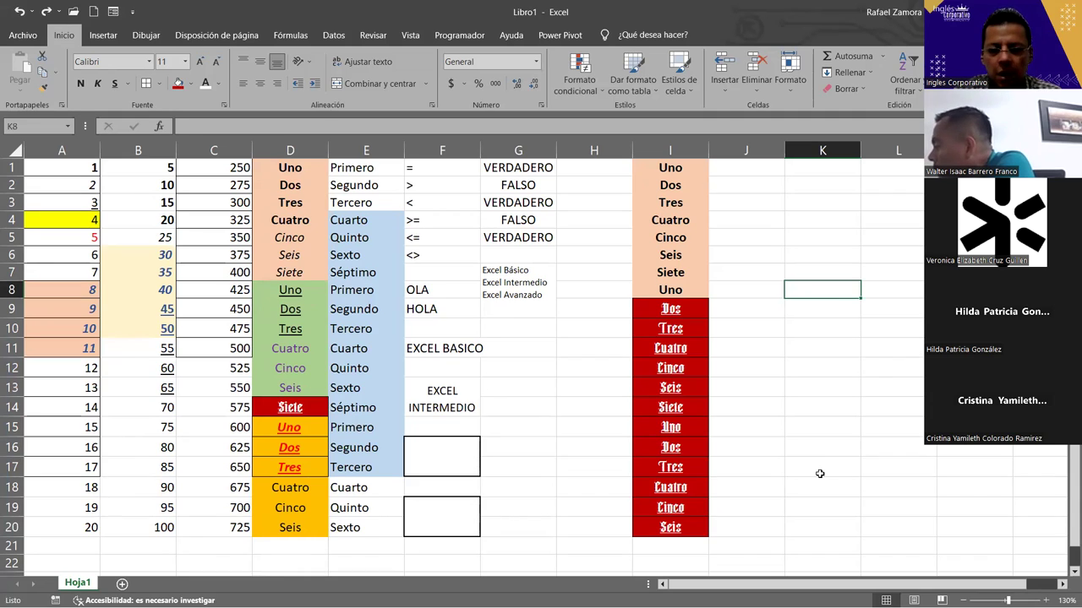
key("shift+F11")
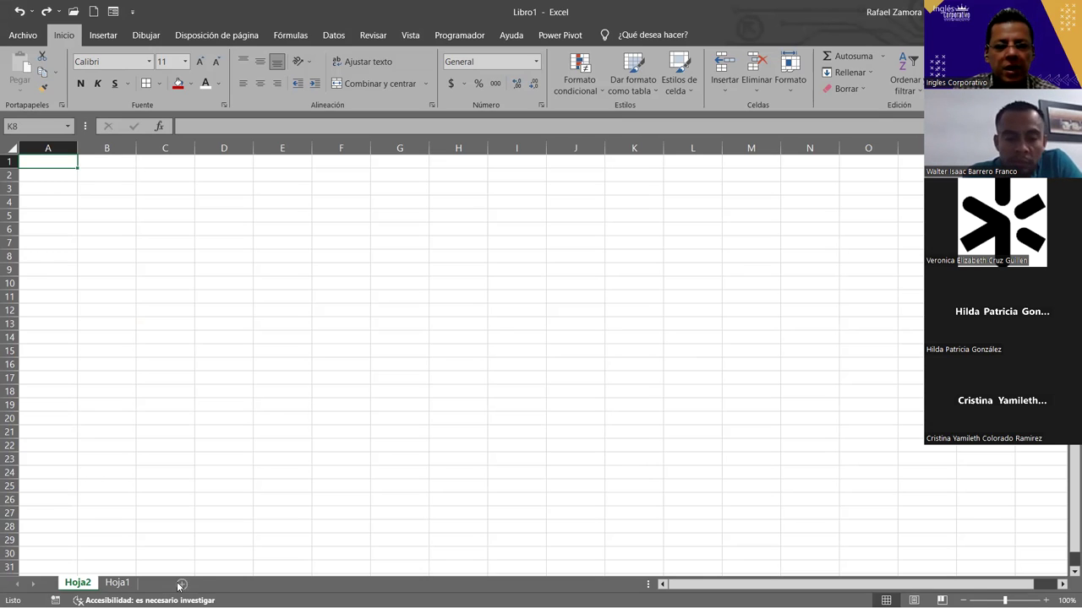
Add blank sheets Hoja3 and Hoja4, giving the order Hoja2, Hoja4, Hoja3, Hoja1.
left_click(162, 584)
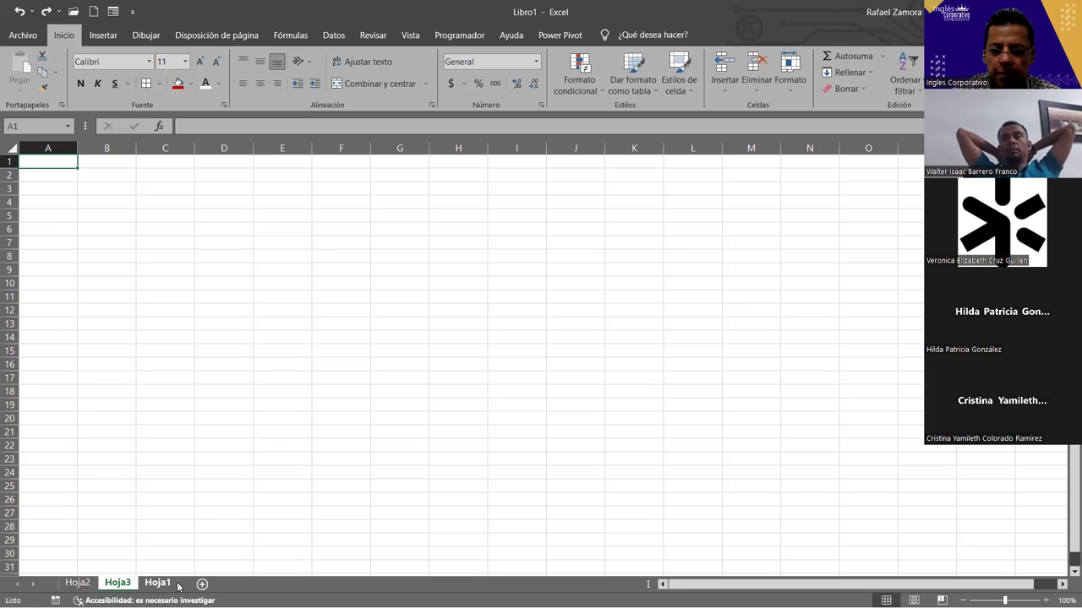
key("shift+F11")
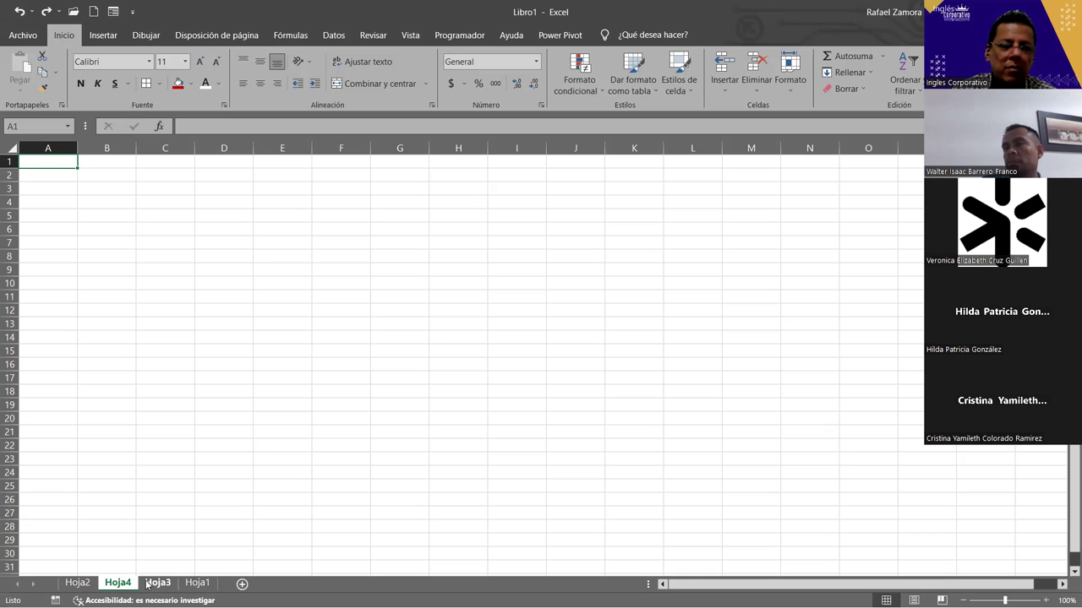
Reorder the tabs so Hoja1 comes first and Hoja3 sits ahead of Hoja4.
left_click(193, 584)
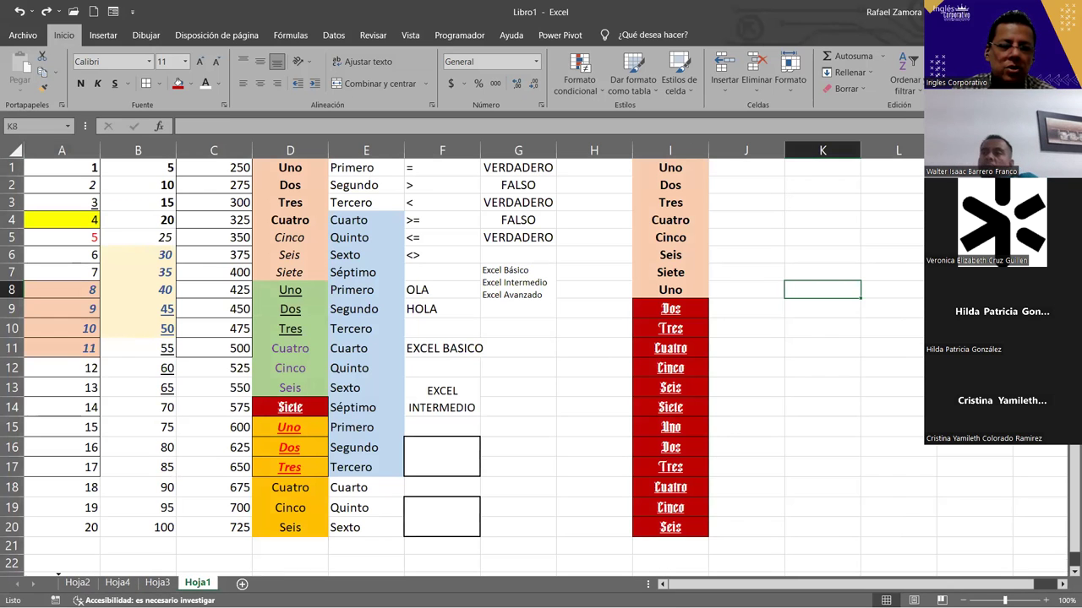
left_click_drag(197, 583, 72, 590)
left_click_drag(201, 581, 154, 583)
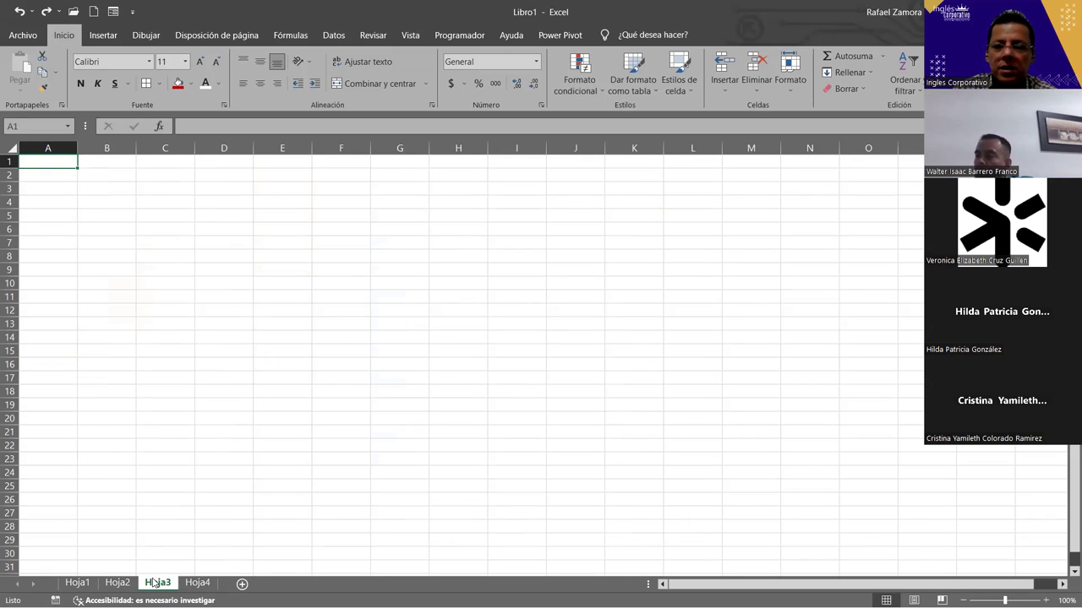
left_click(77, 583, "ctrl")
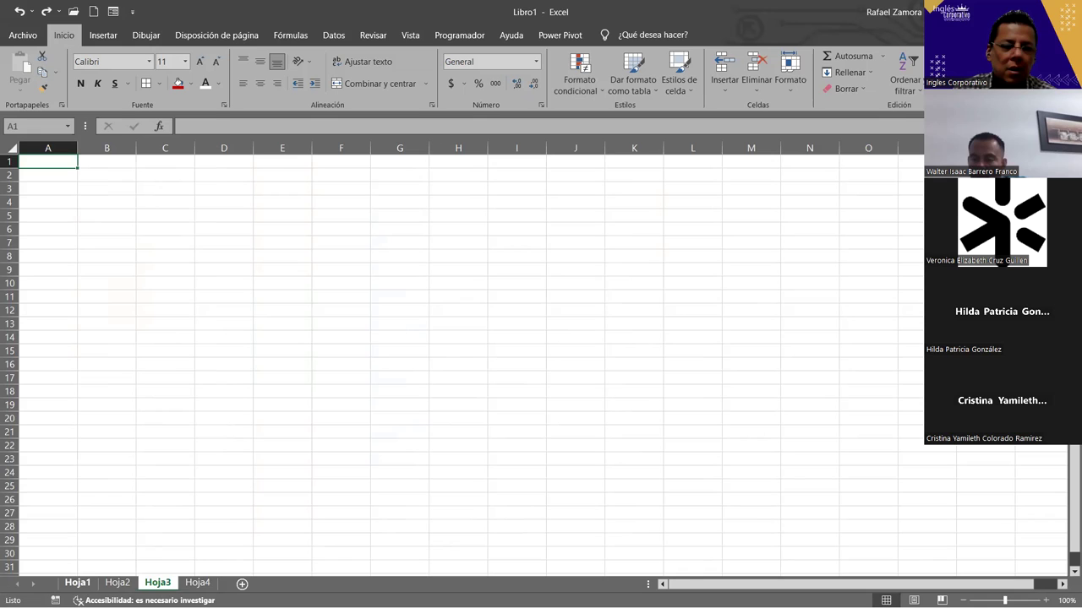
left_click(77, 583)
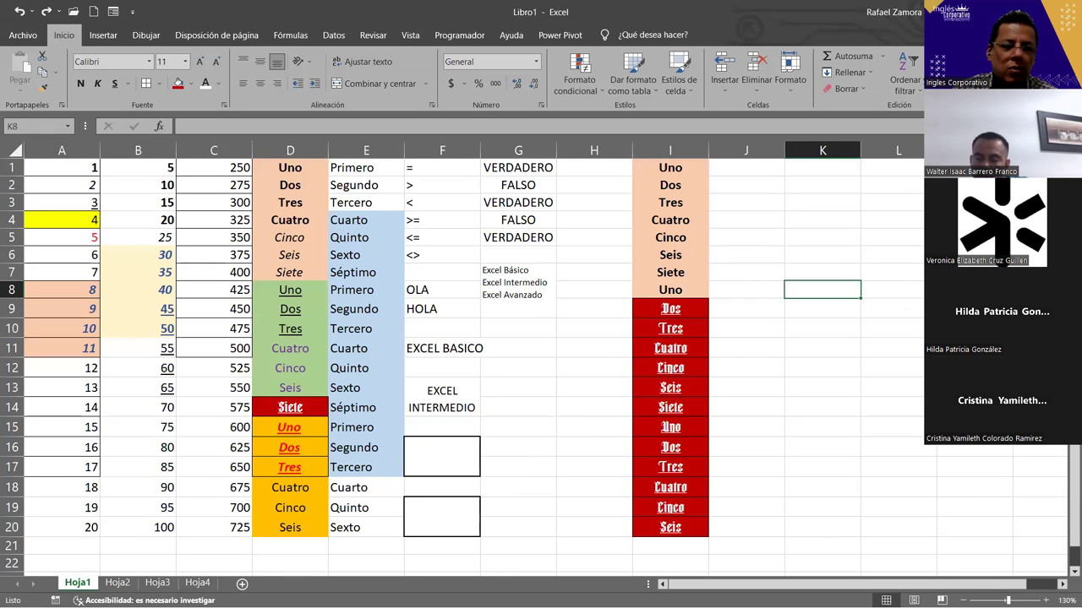
Copy Hoja1 to the end of Libro1 as Hoja1 (2).
right_click(78, 582)
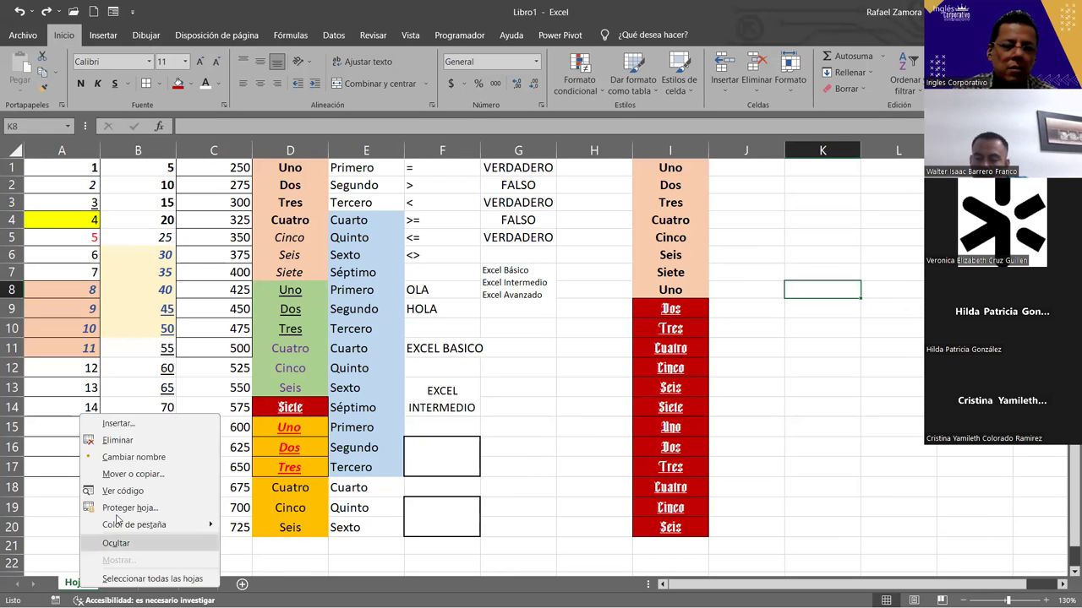
left_click(172, 474)
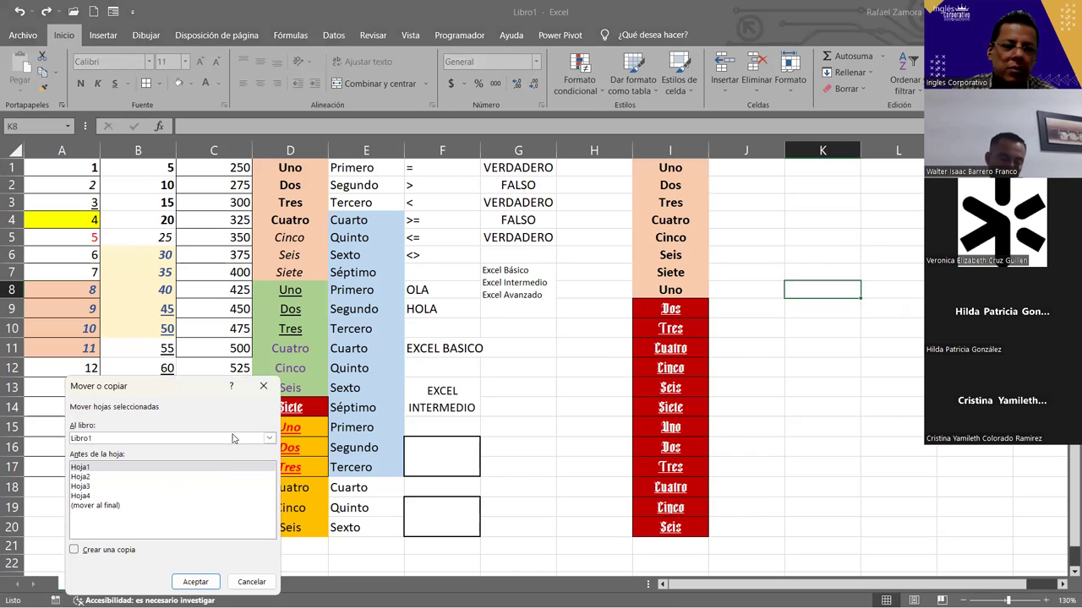
left_click(191, 420)
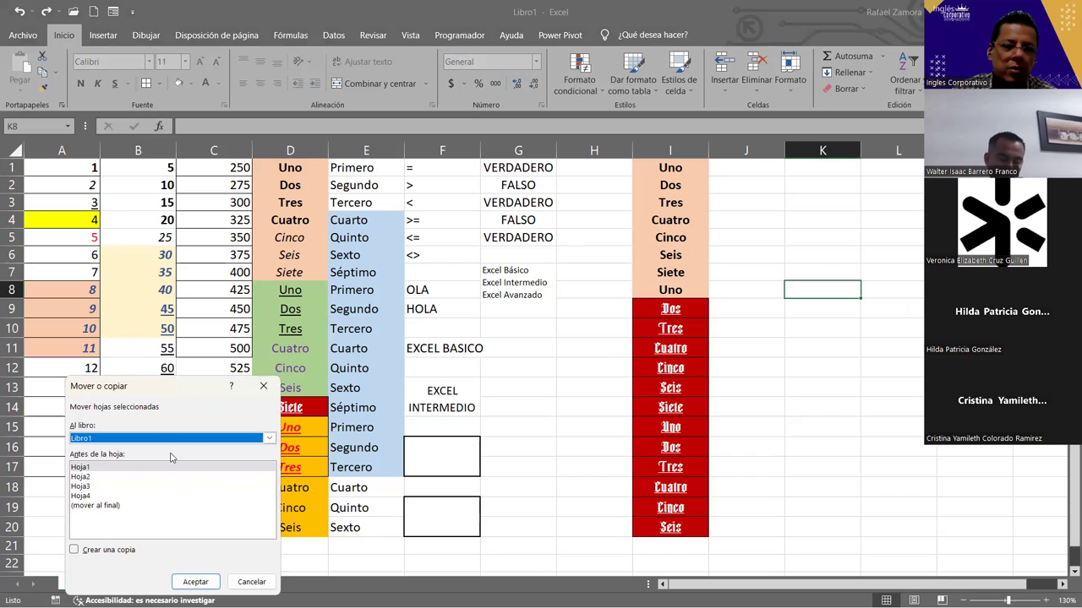
left_click(90, 508)
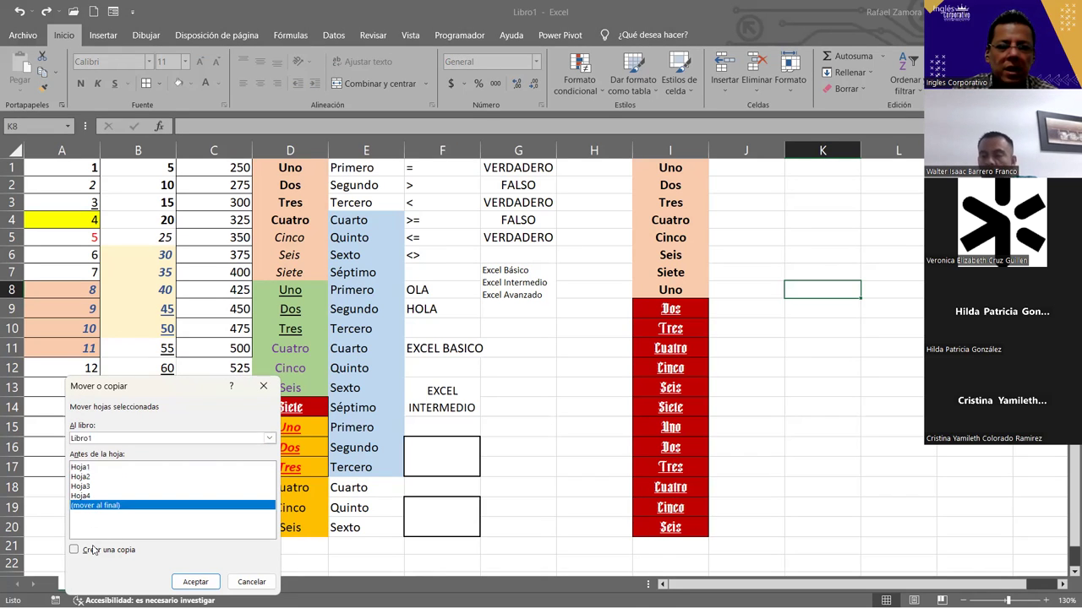
left_click(91, 551)
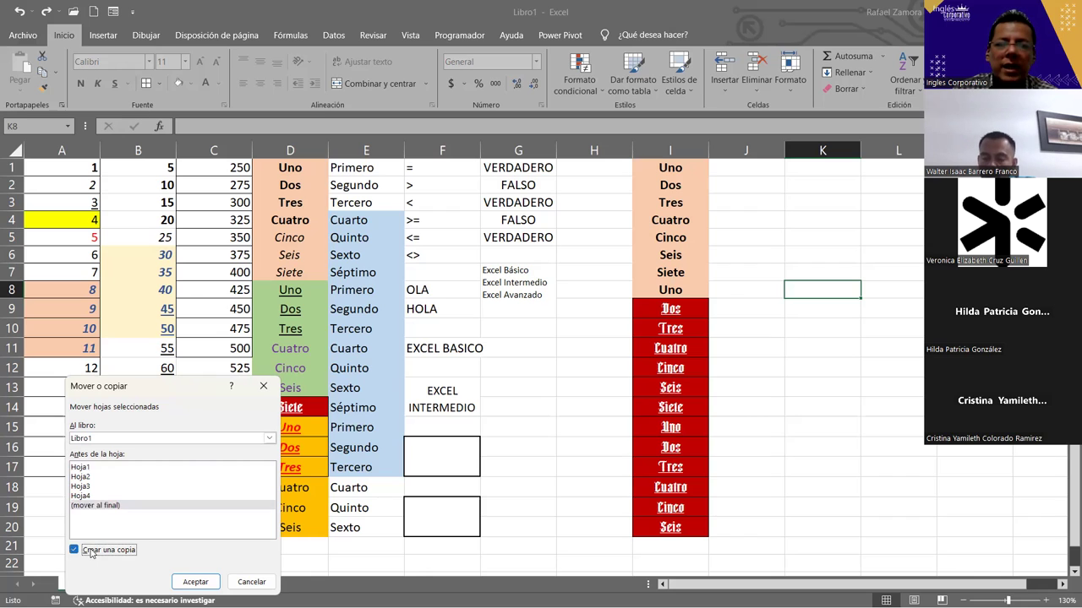
left_click(195, 582)
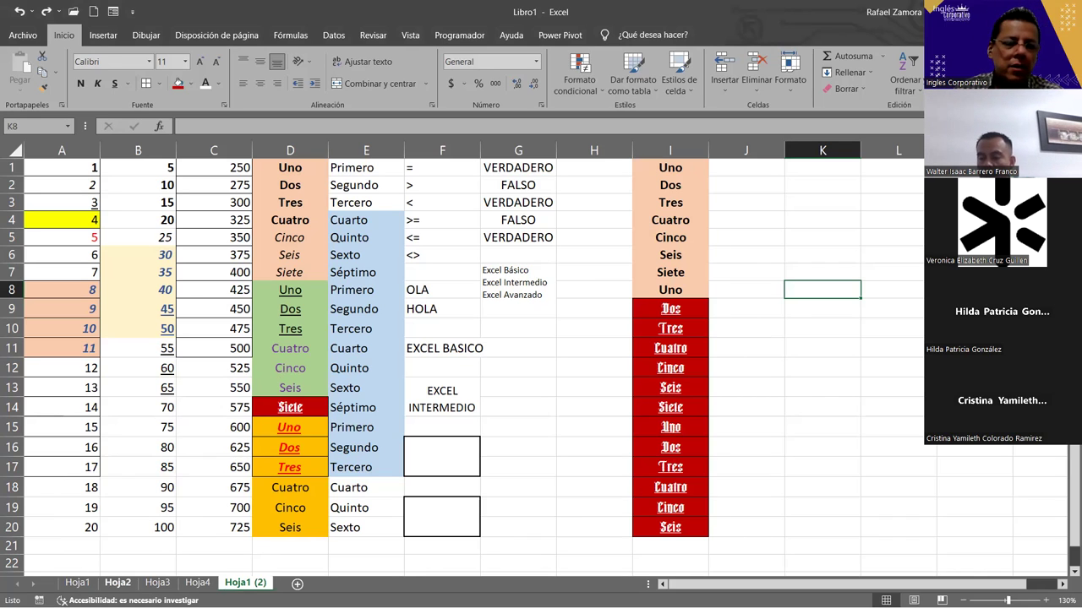
Colour the tabs: Hoja1 orange, Hoja2 yellow, Hoja3 blue, Hoja4 light blue.
left_click(76, 583)
right_click(87, 585)
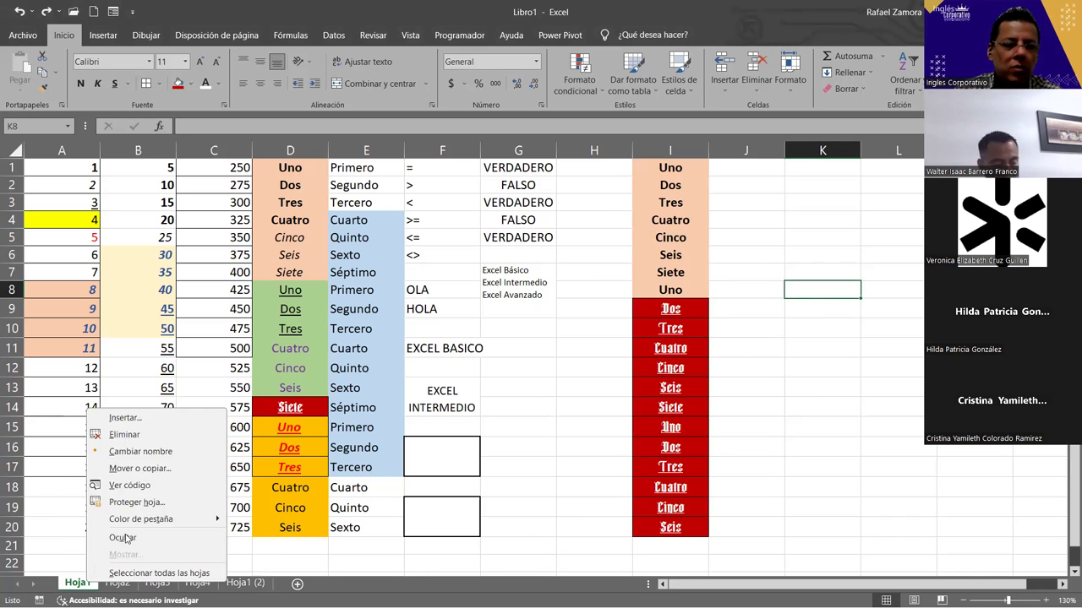
mouse_move(141, 519)
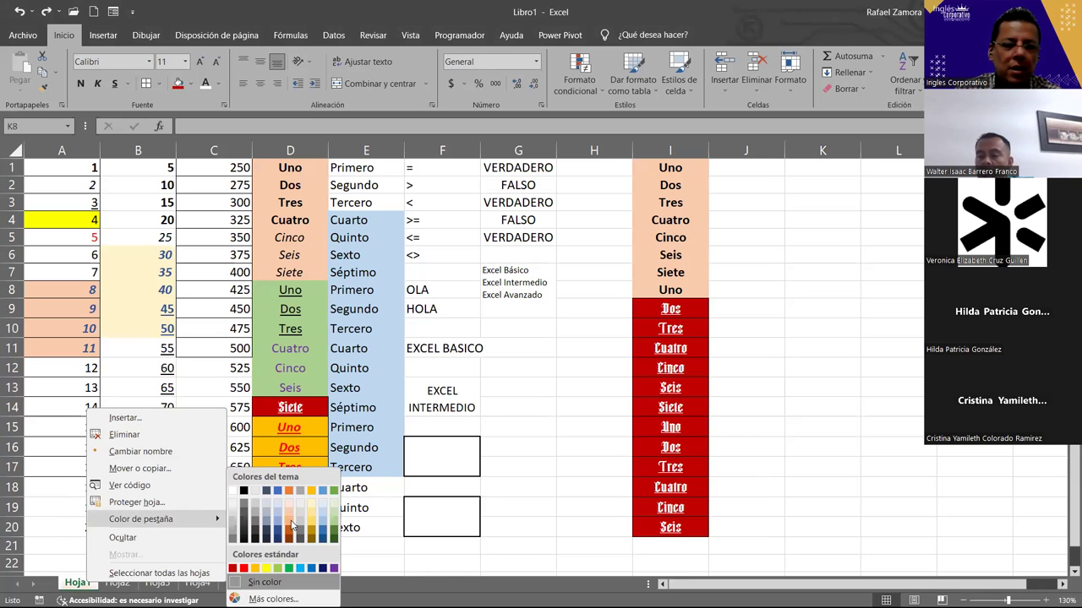
left_click(291, 525)
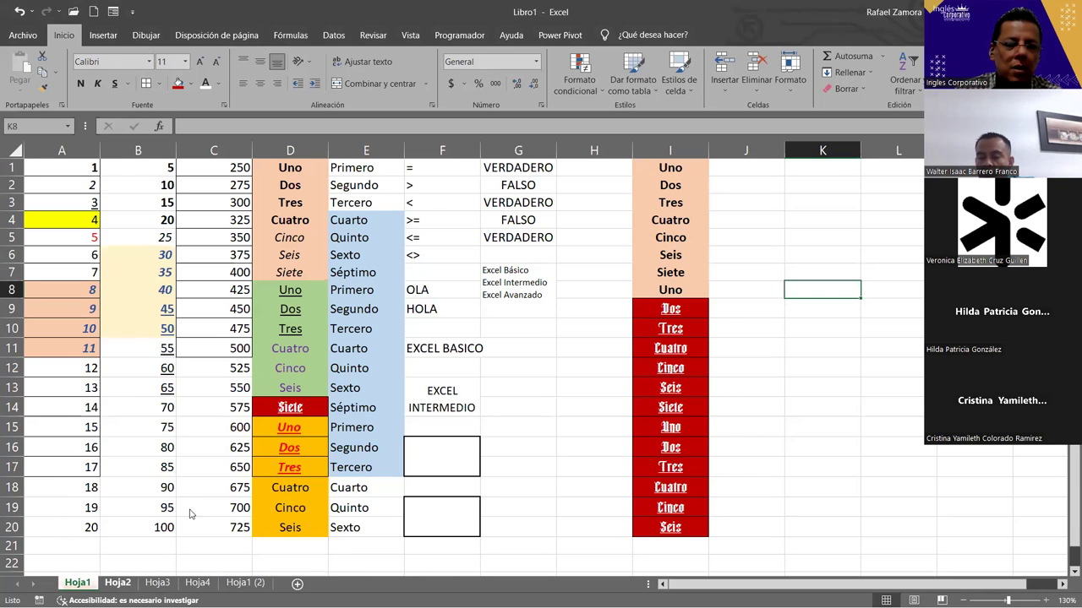
right_click(123, 583)
mouse_move(176, 518)
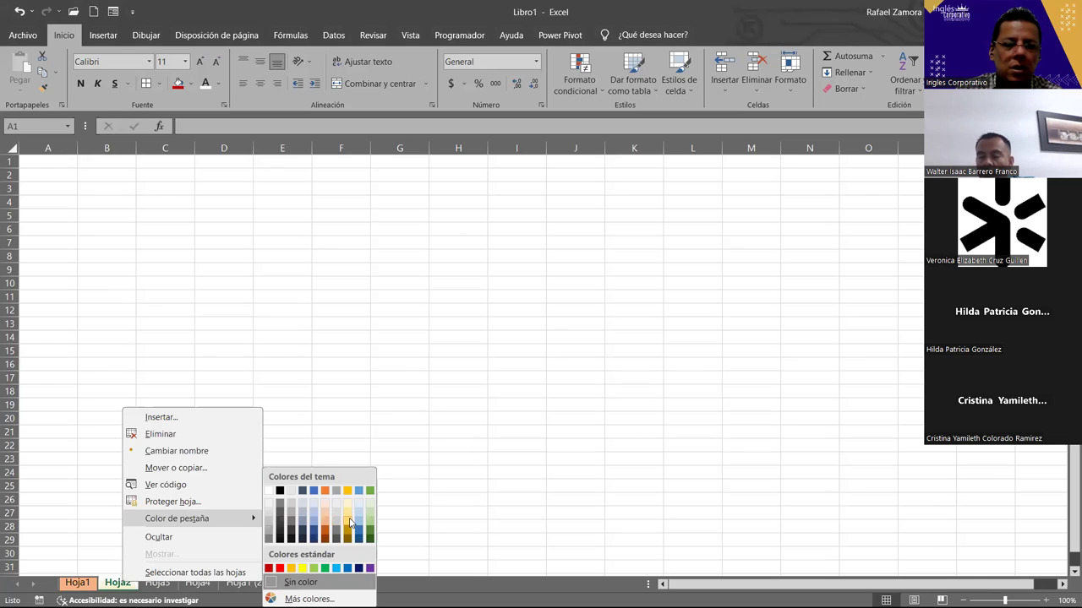
left_click(350, 524)
right_click(168, 583)
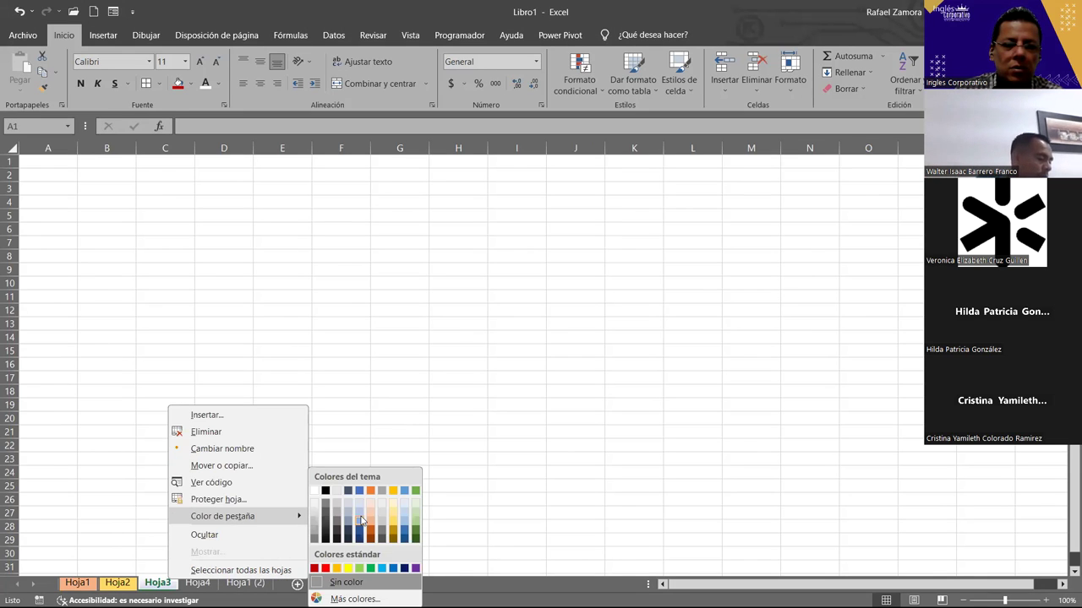
left_click(360, 519)
right_click(199, 583)
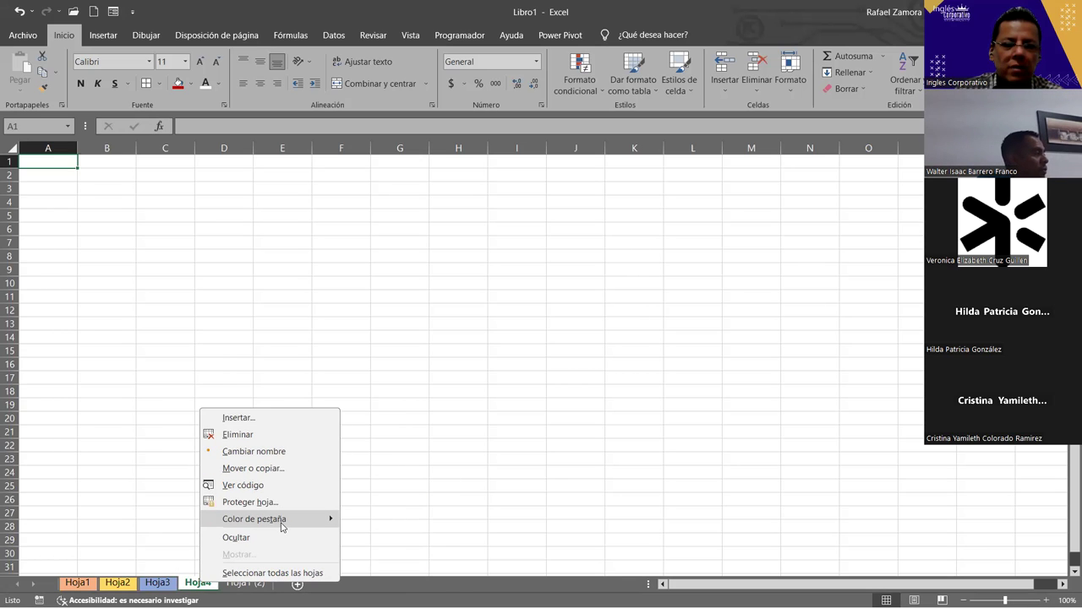
mouse_move(254, 519)
left_click(435, 518)
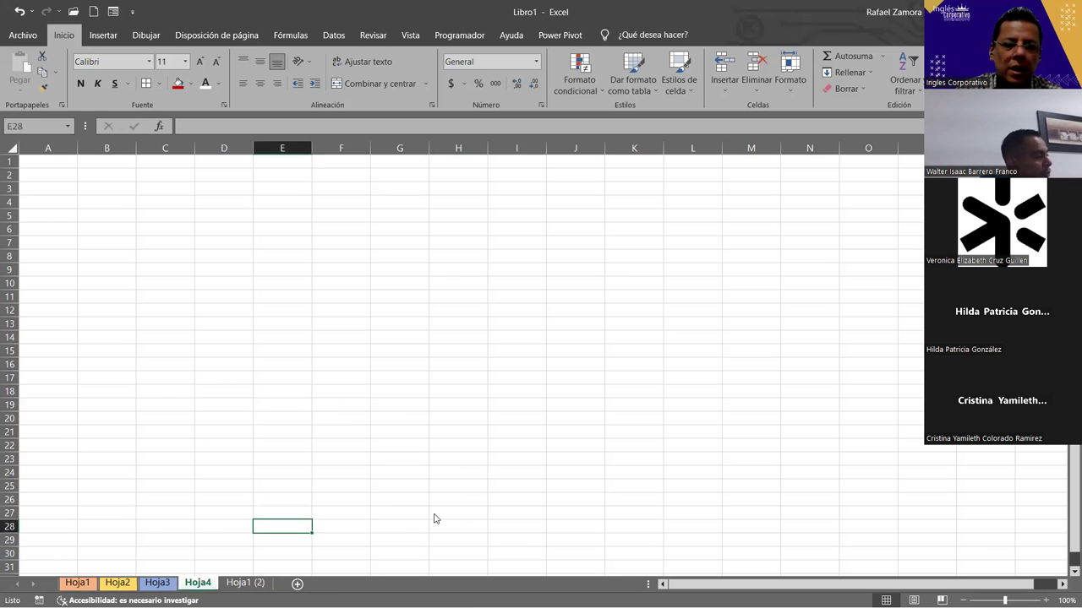
left_click(245, 583)
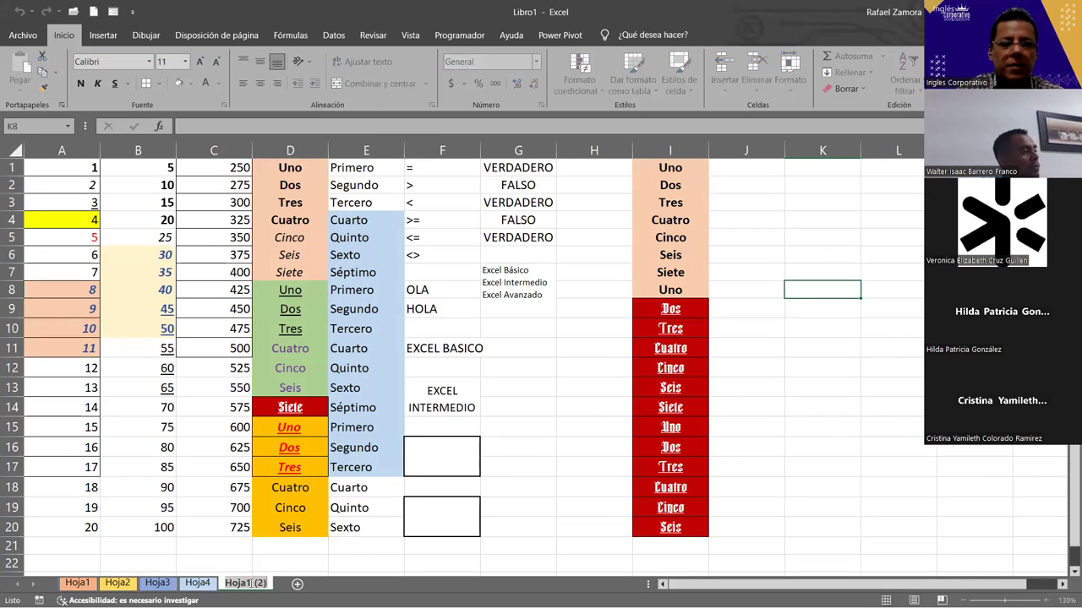
Rename the Hoja1 (2) sheet to Hoja5.
double_click(254, 583)
type("Hoja5")
left_click(561, 429)
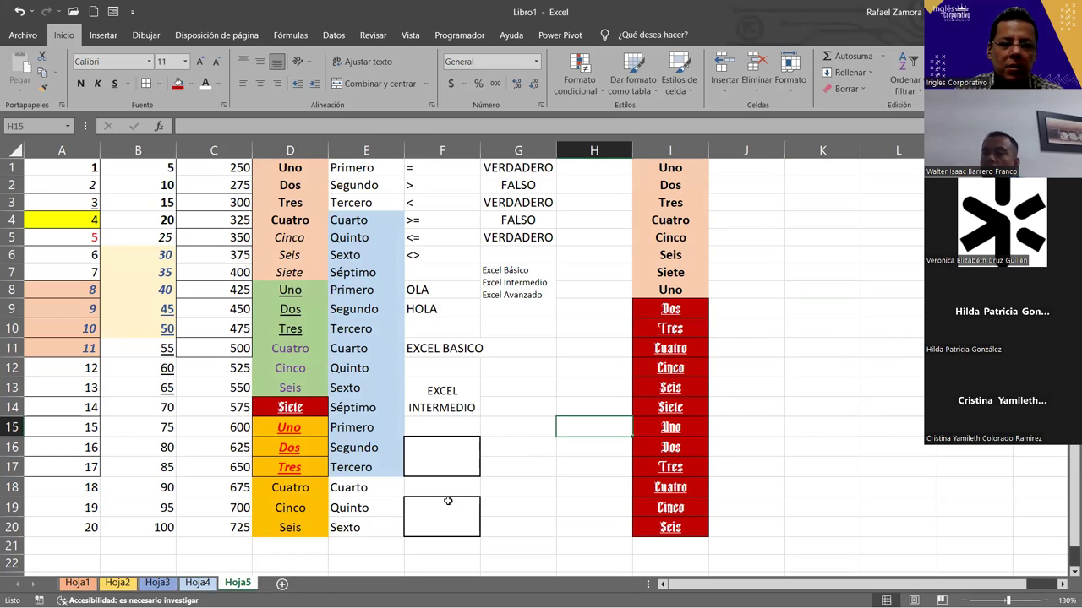
Delete the Hoja5 sheet permanently, confirming the prompt.
right_click(248, 583)
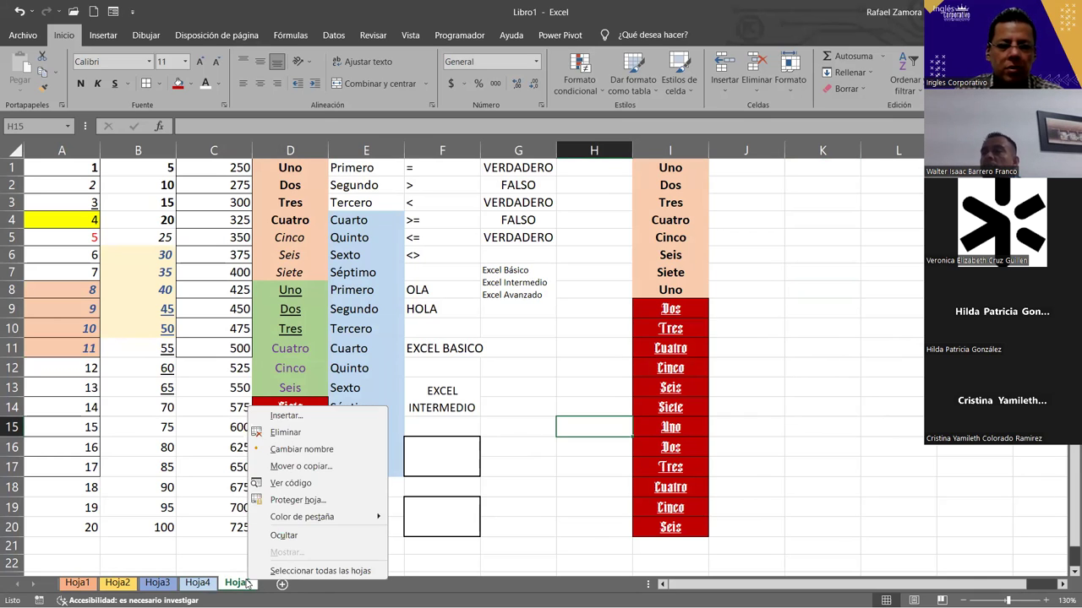
left_click(313, 431)
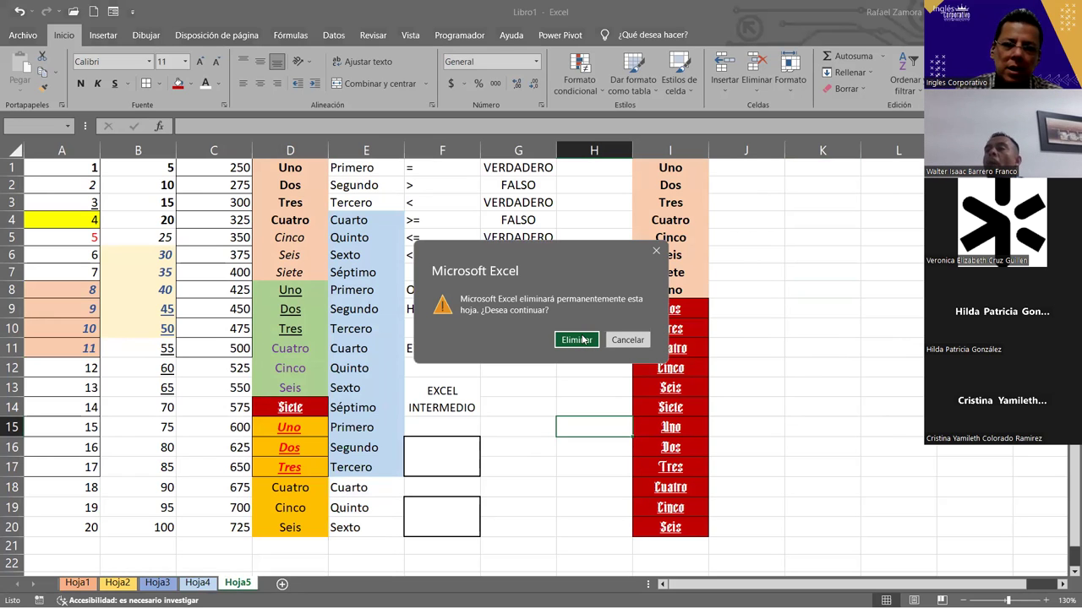
left_click(582, 340)
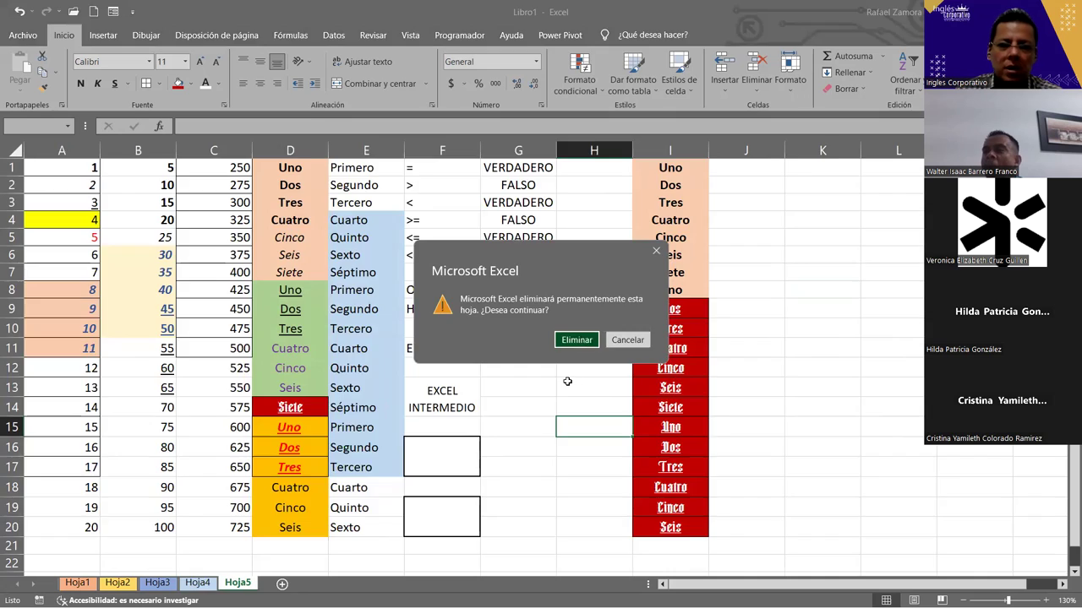
left_click(567, 381)
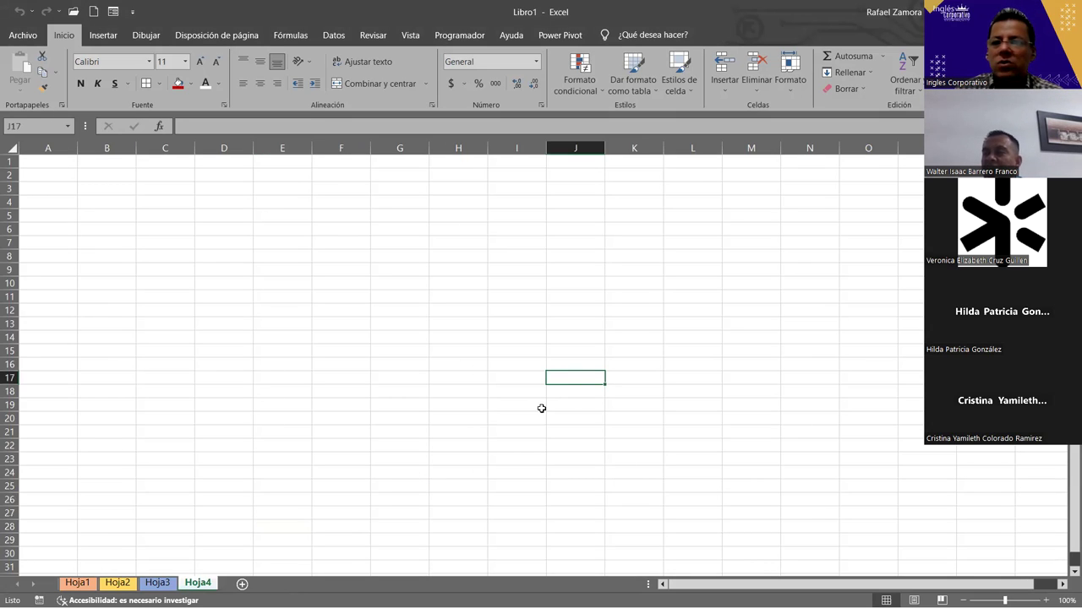
Group Hoja2 through Hoja4 and delete them together.
left_click(118, 583)
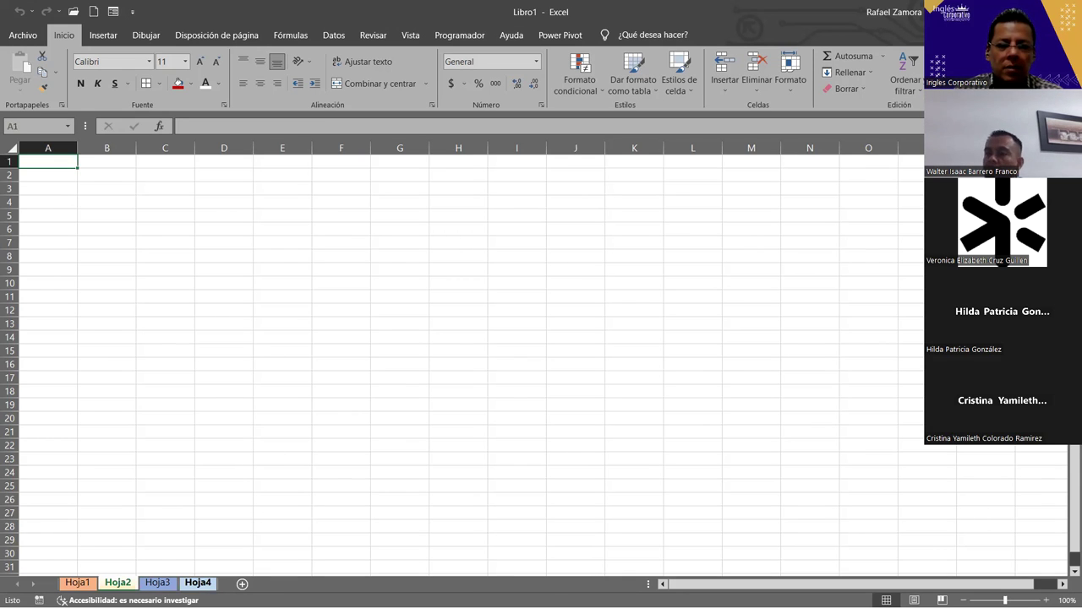
left_click_drag(104, 187, 655, 435)
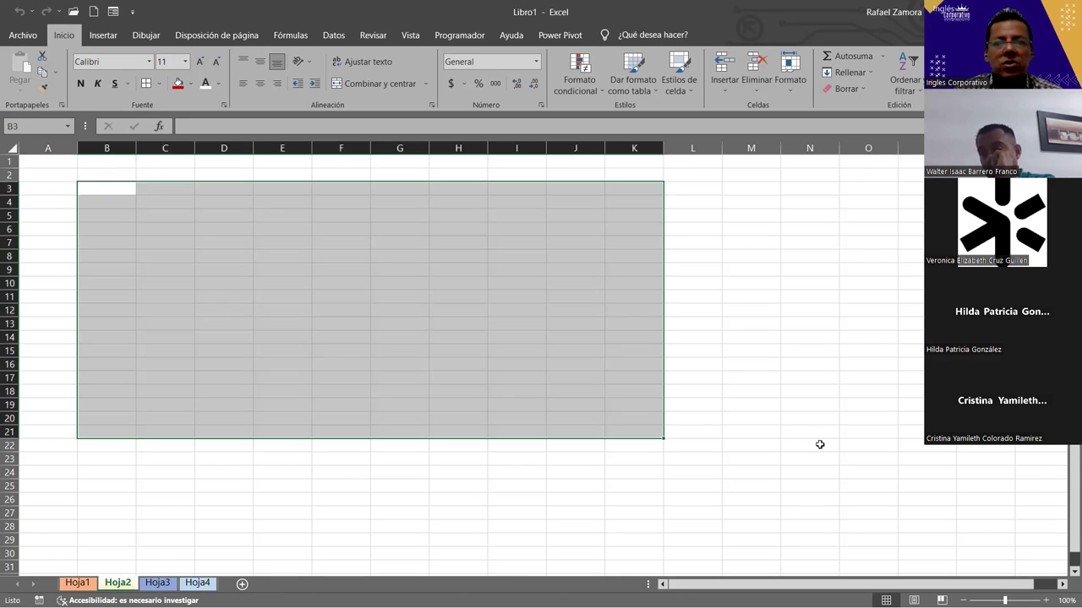
left_click(809, 298)
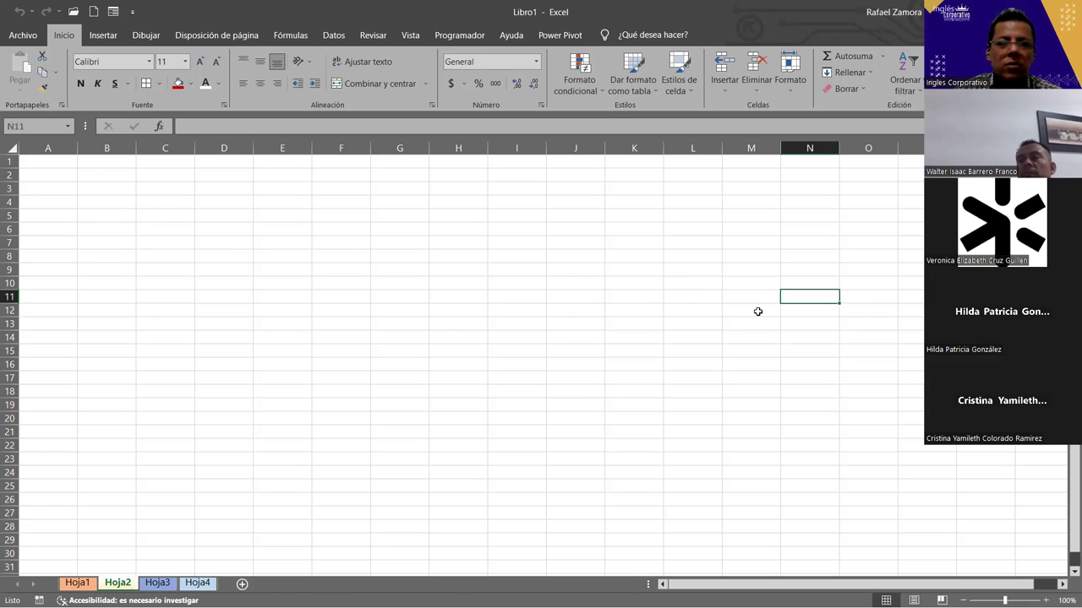
left_click(199, 583, "shift")
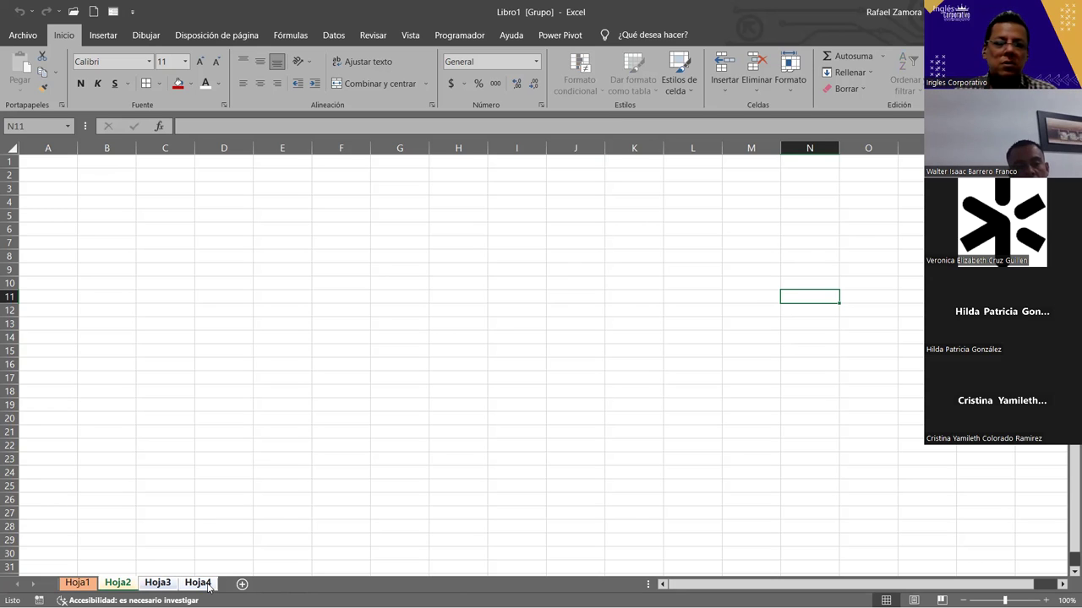
right_click(209, 585)
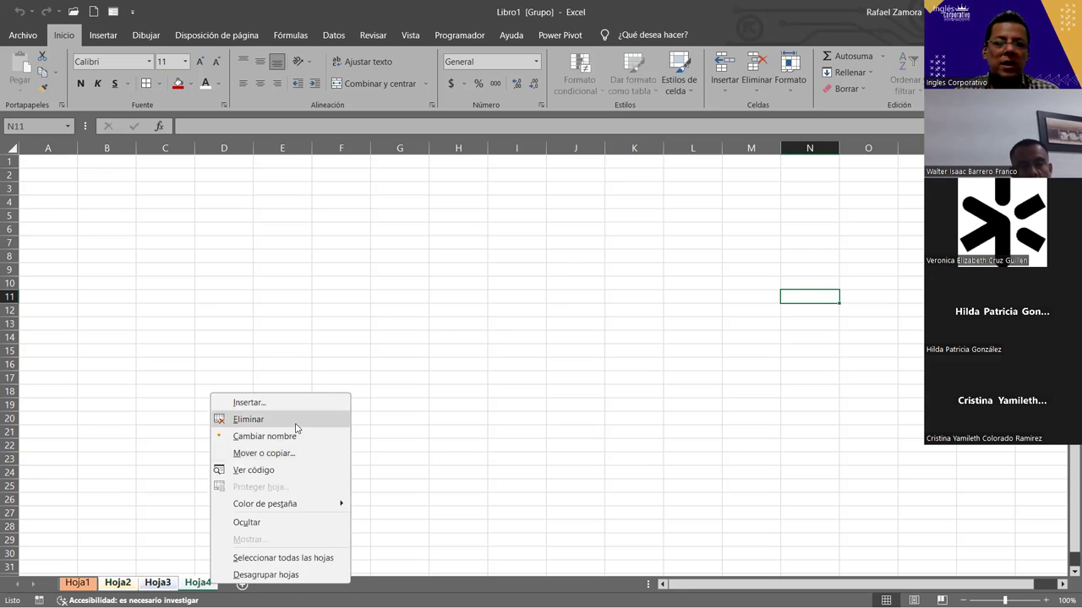
left_click(253, 420)
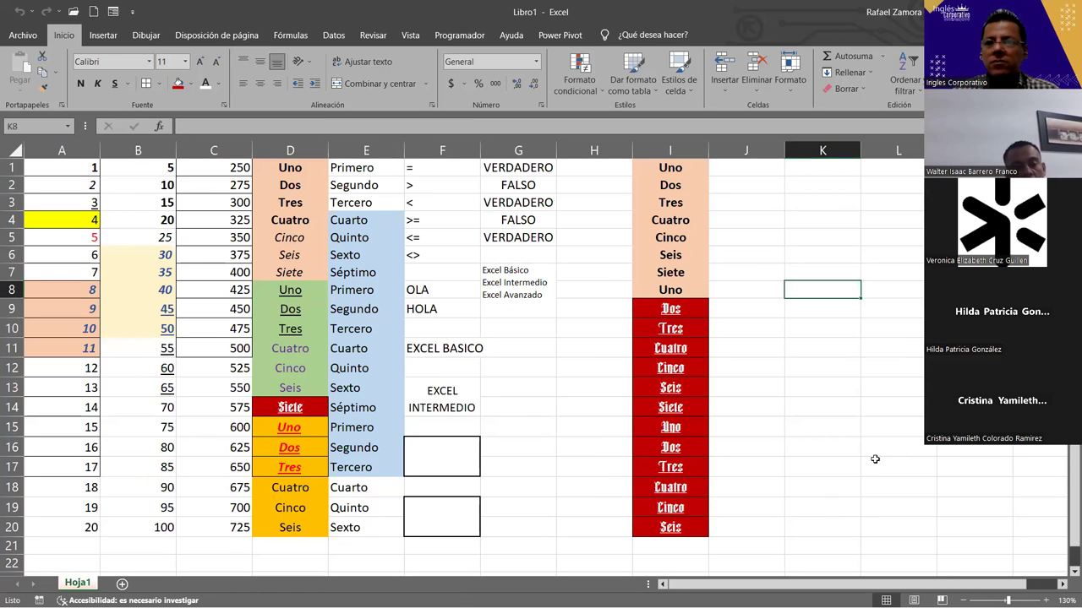
key("Up")
key("Up")
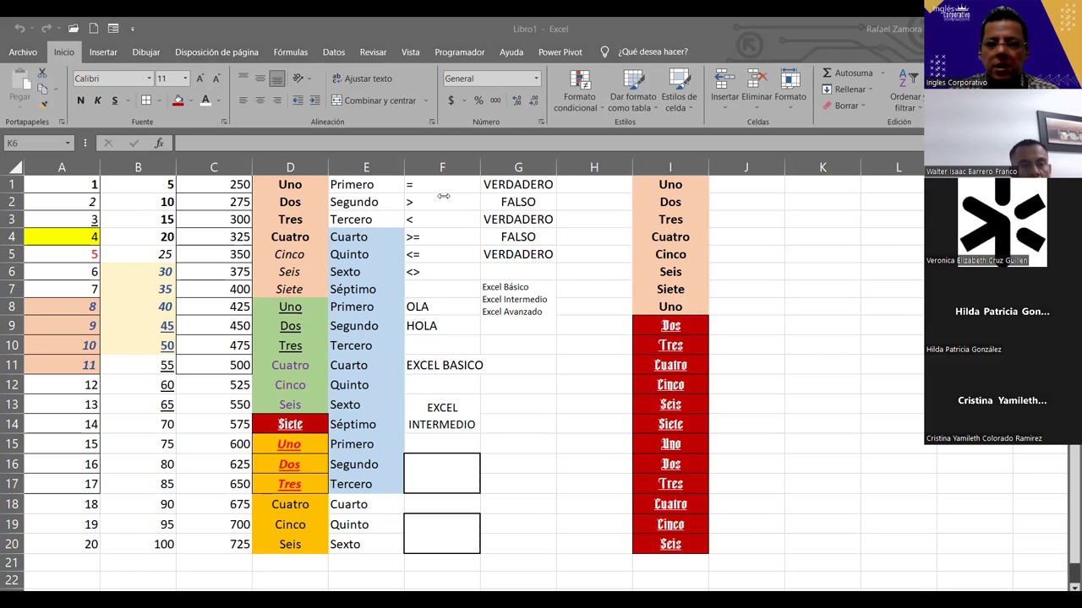
left_click(817, 444)
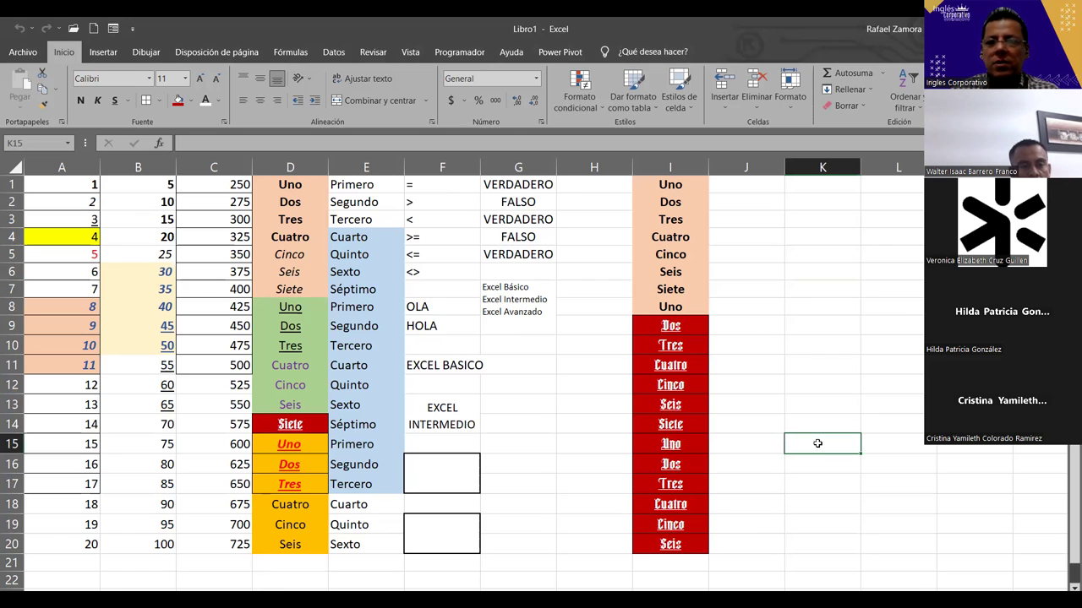